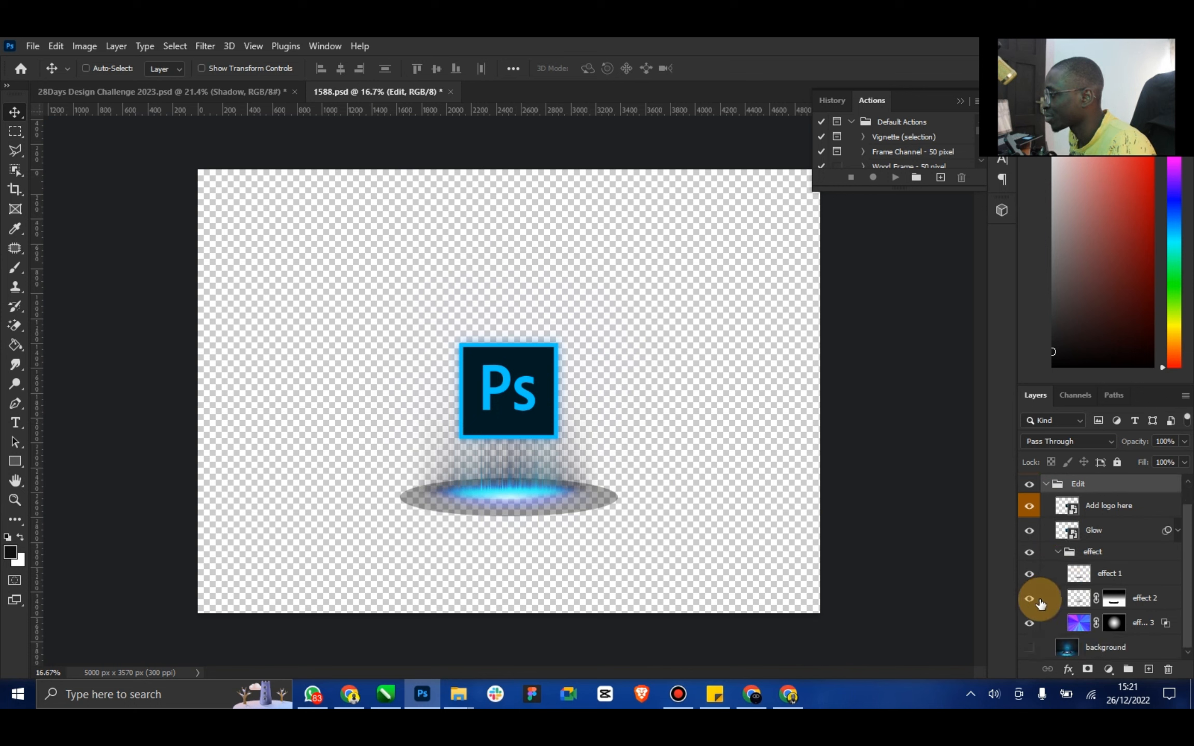
Hide the effect 1 layer and toggle effect 2 off and on to check which part of the glow it makes
left_click(1030, 575)
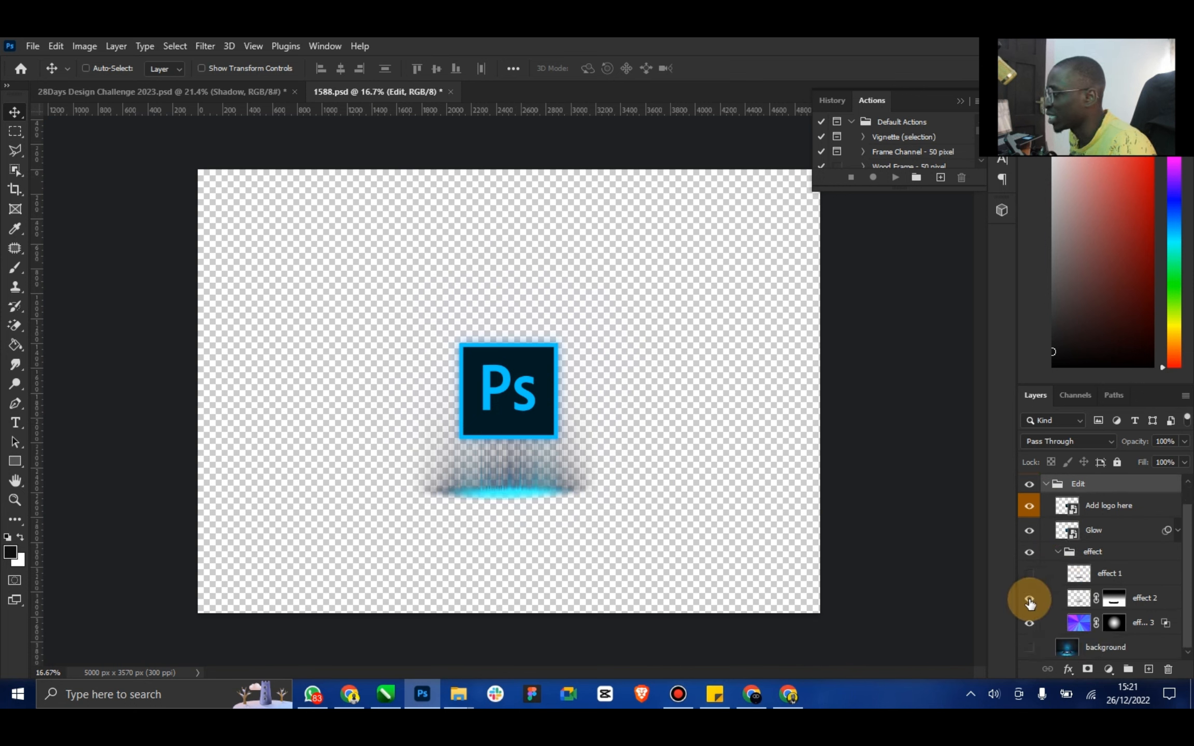
left_click(1030, 599)
left_click(1030, 599)
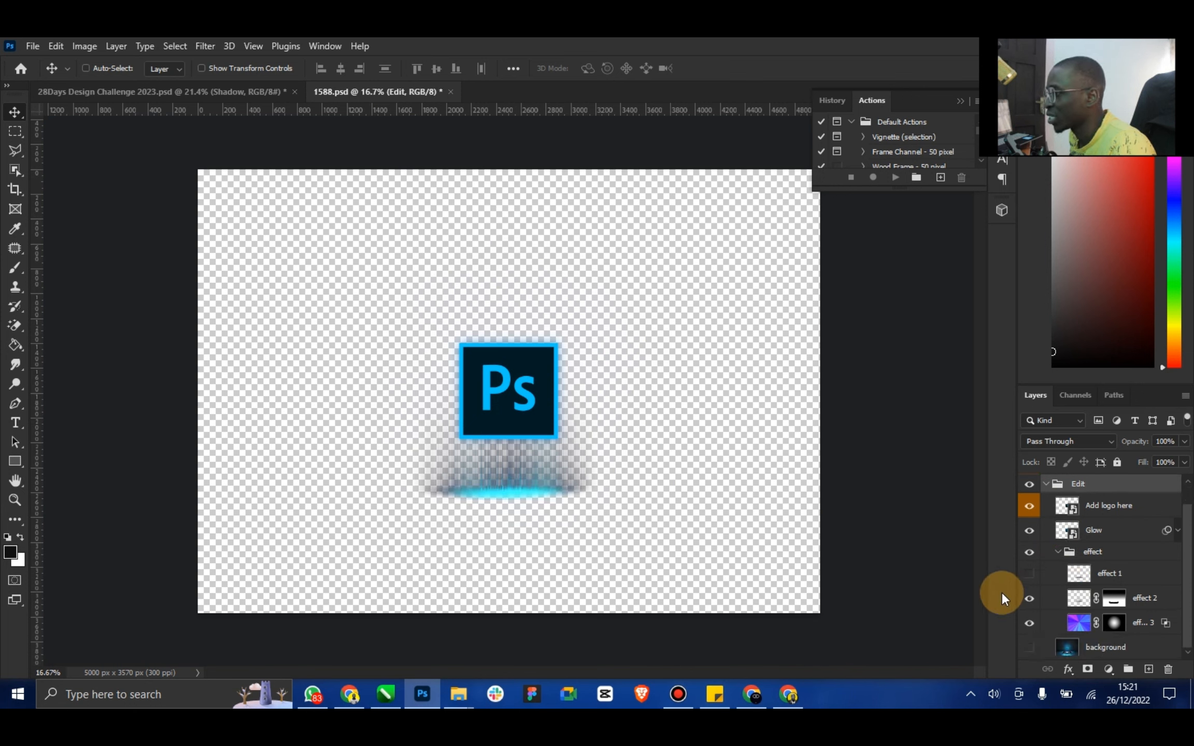
left_click(1030, 598)
left_click(1030, 598)
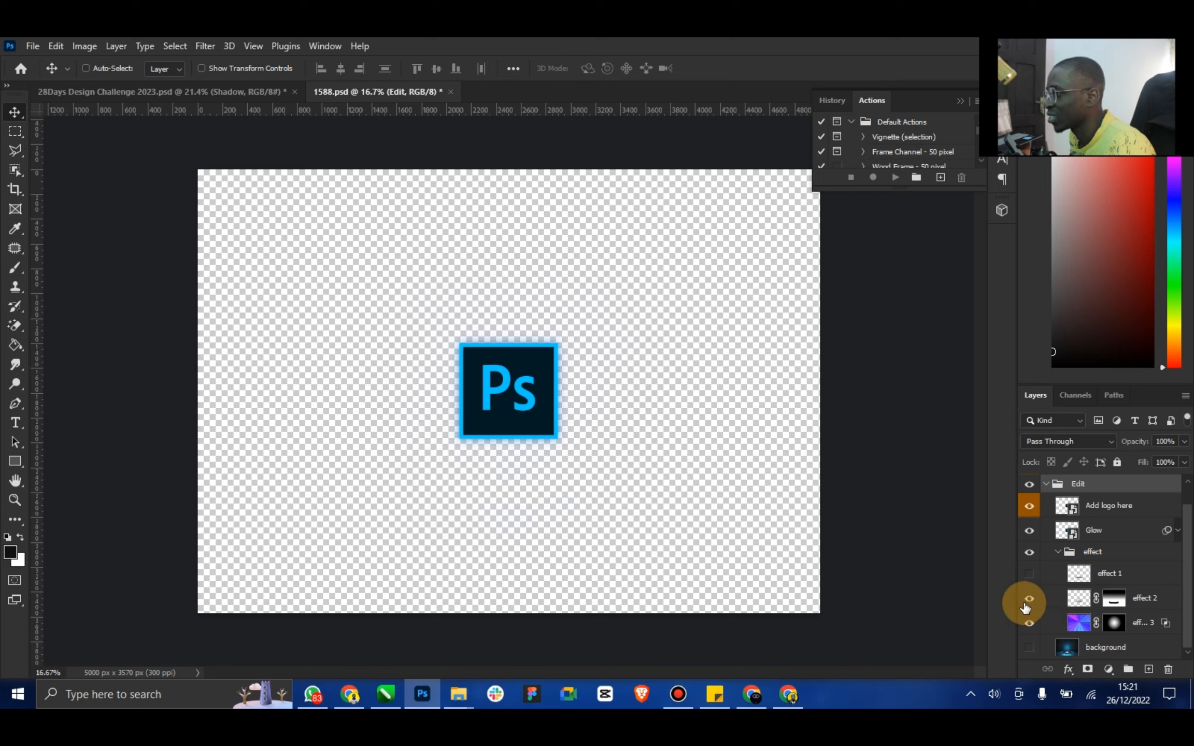
Paint black on the effect 2 layer mask with a 1000 px soft brush to fade the cyan glow beneath the logo
left_click(1113, 600)
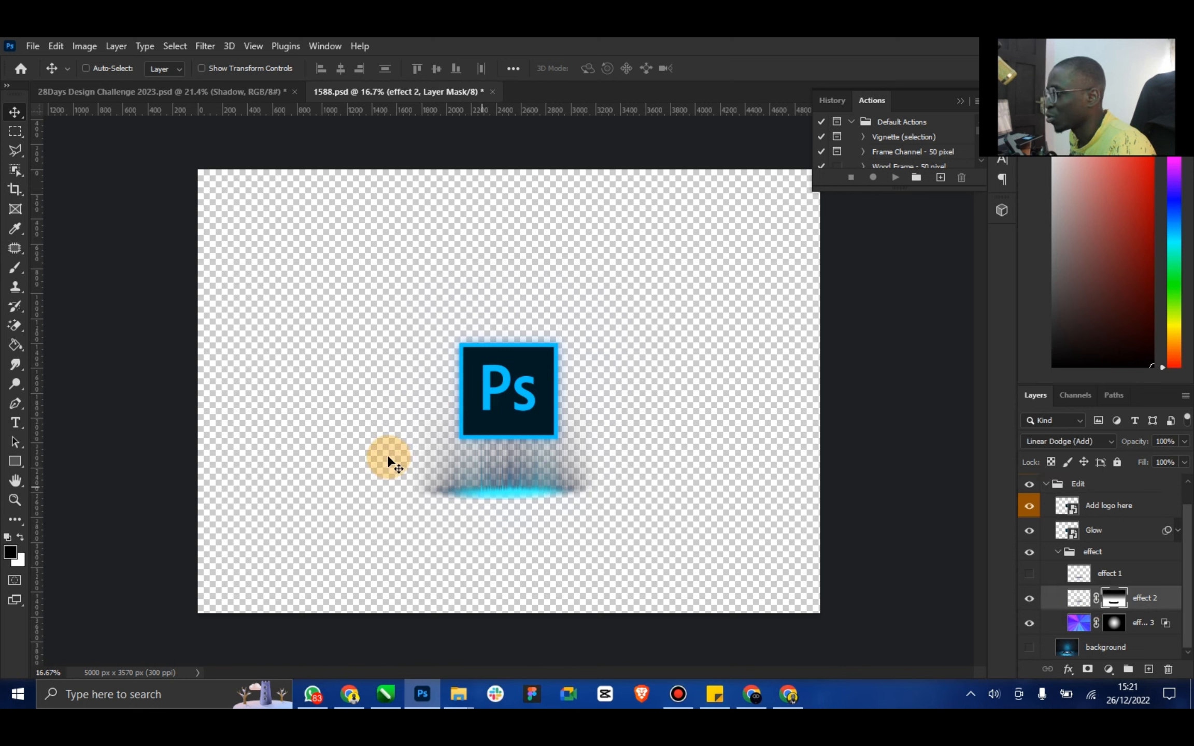
left_click(14, 272)
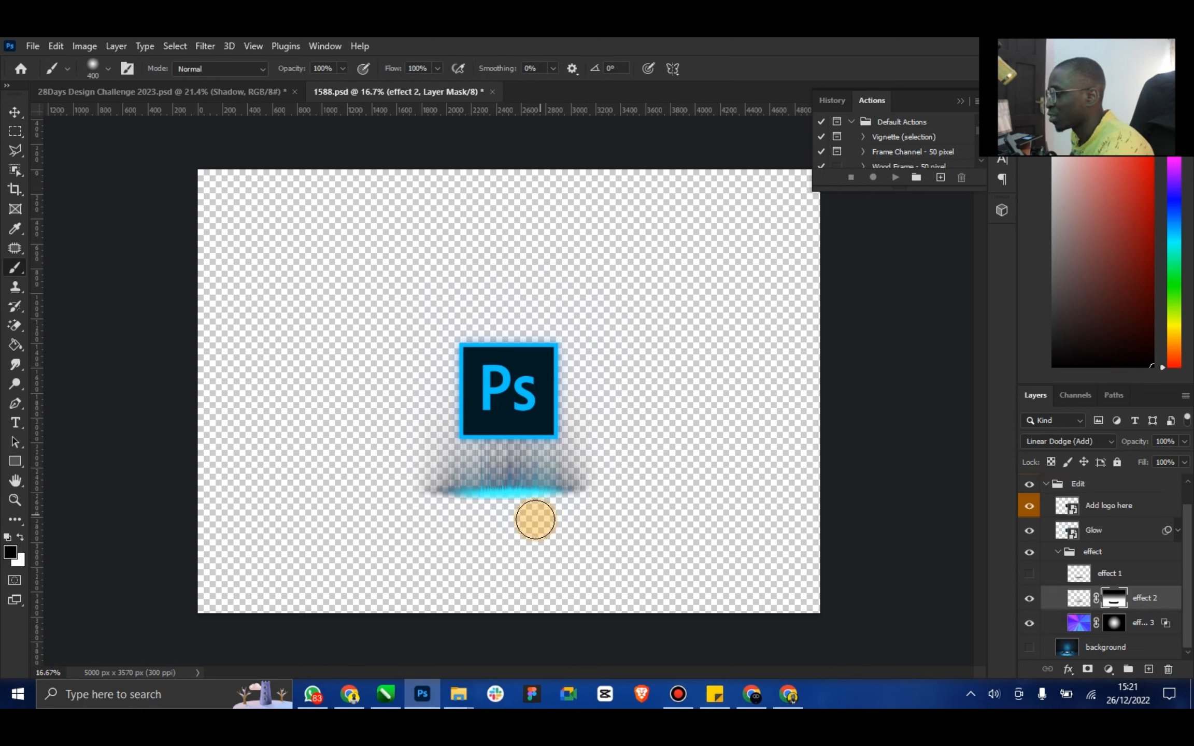
key("bracketright")
key("bracketright")
key("bracketright")
key("bracketright")
key("bracketright")
key("bracketright")
key("bracketright")
left_click_drag(401, 546, 498, 544)
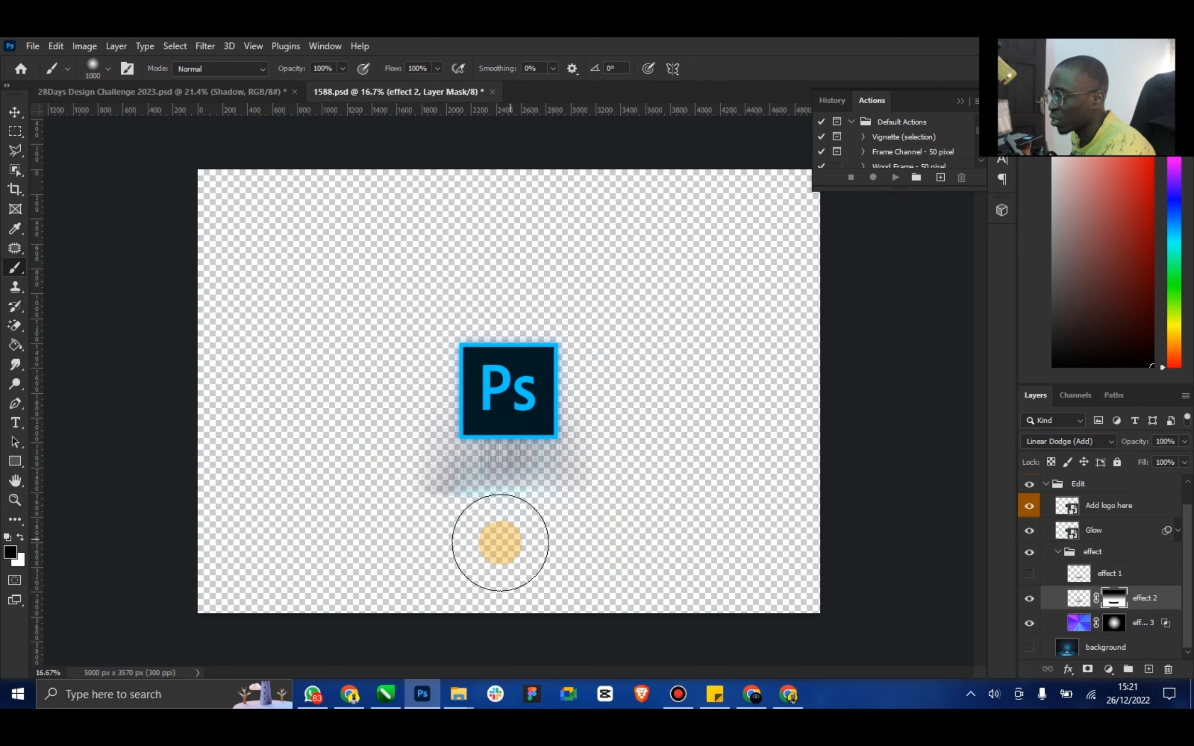
Merge the Edit group into one layer and move it into the 28Days Design Challenge 2023.psd document
left_click(18, 115)
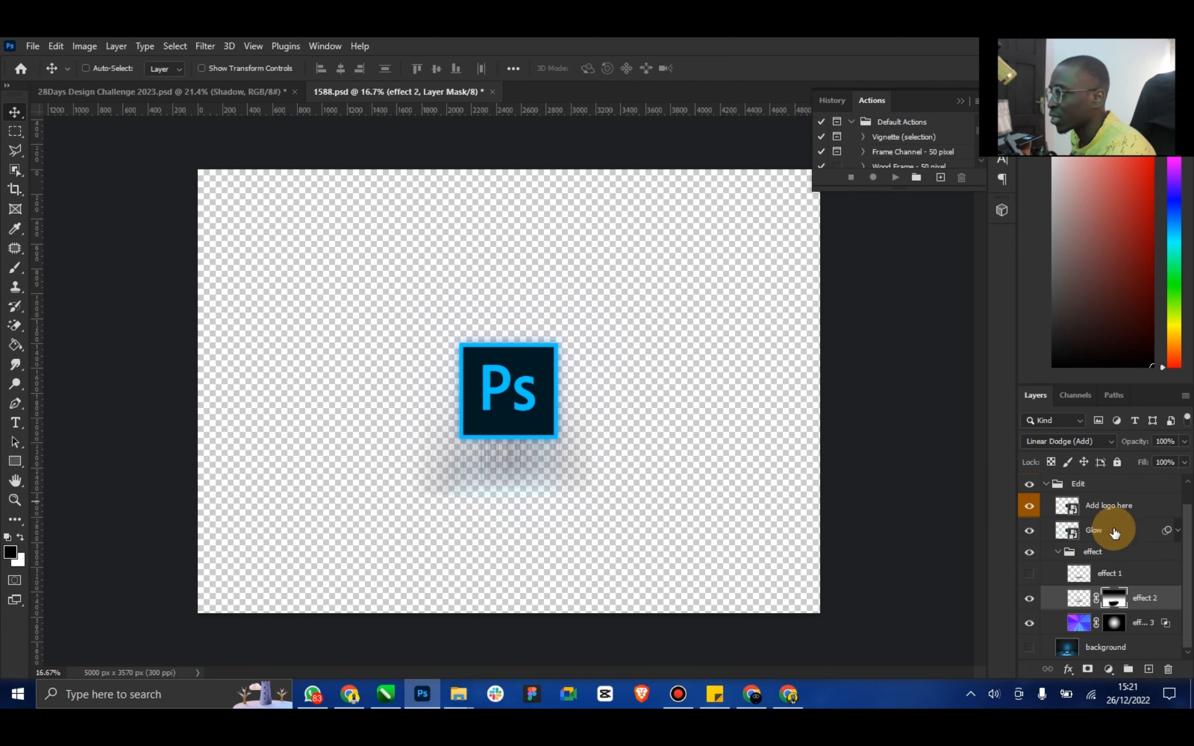
left_click(1046, 485)
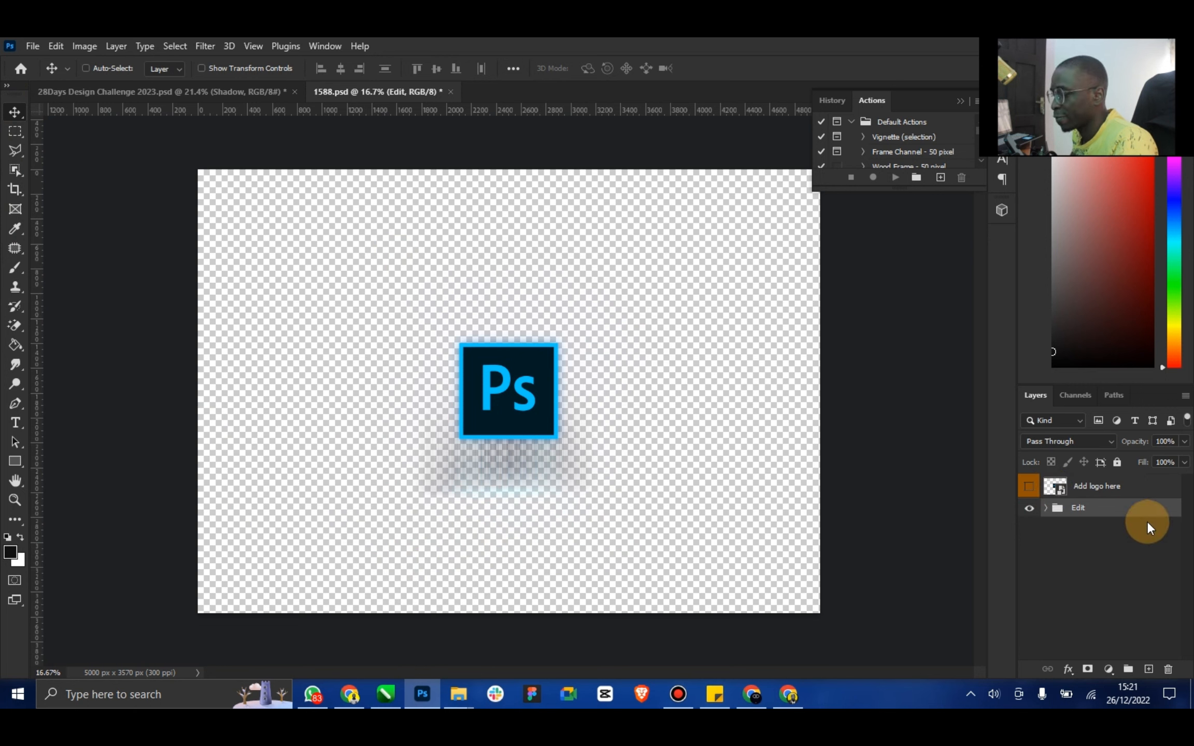
right_click(1117, 508)
left_click(1083, 565)
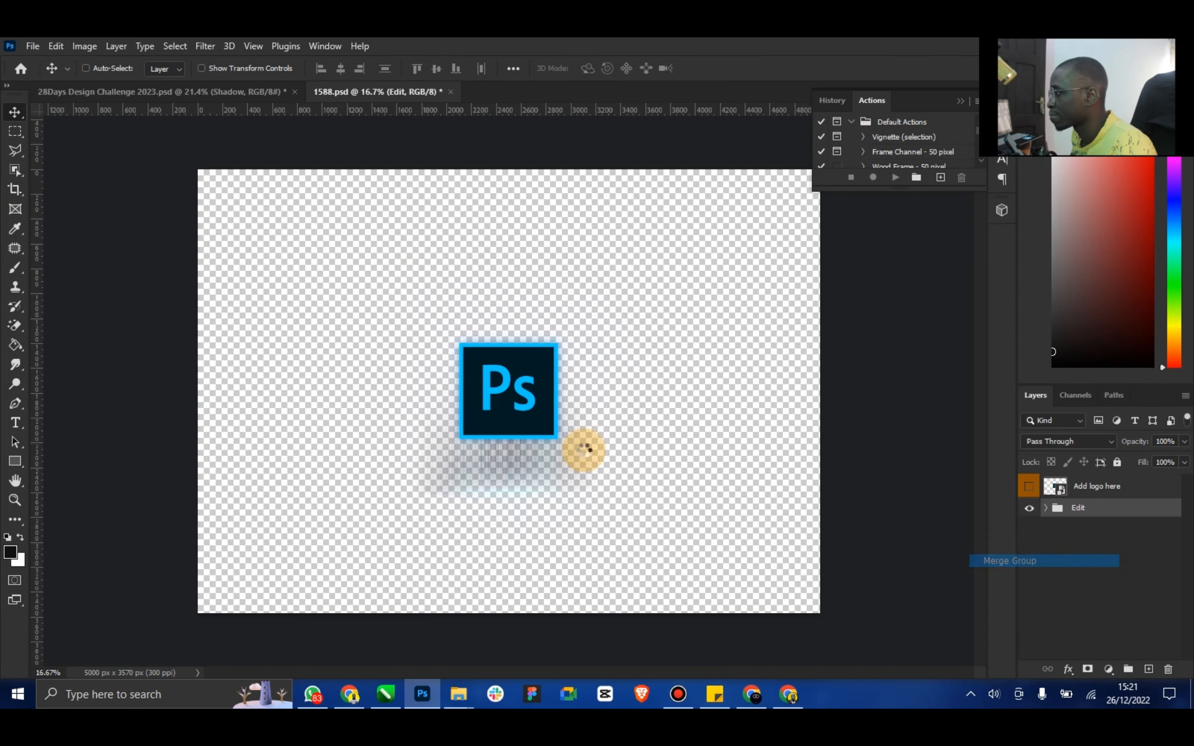
mouse_move(479, 313)
left_mouse_down()
mouse_move(250, 96)
mouse_move(647, 284)
mouse_move(717, 304)
mouse_move(759, 288)
mouse_move(758, 310)
mouse_move(704, 305)
mouse_move(598, 261)
mouse_move(639, 260)
left_mouse_up()
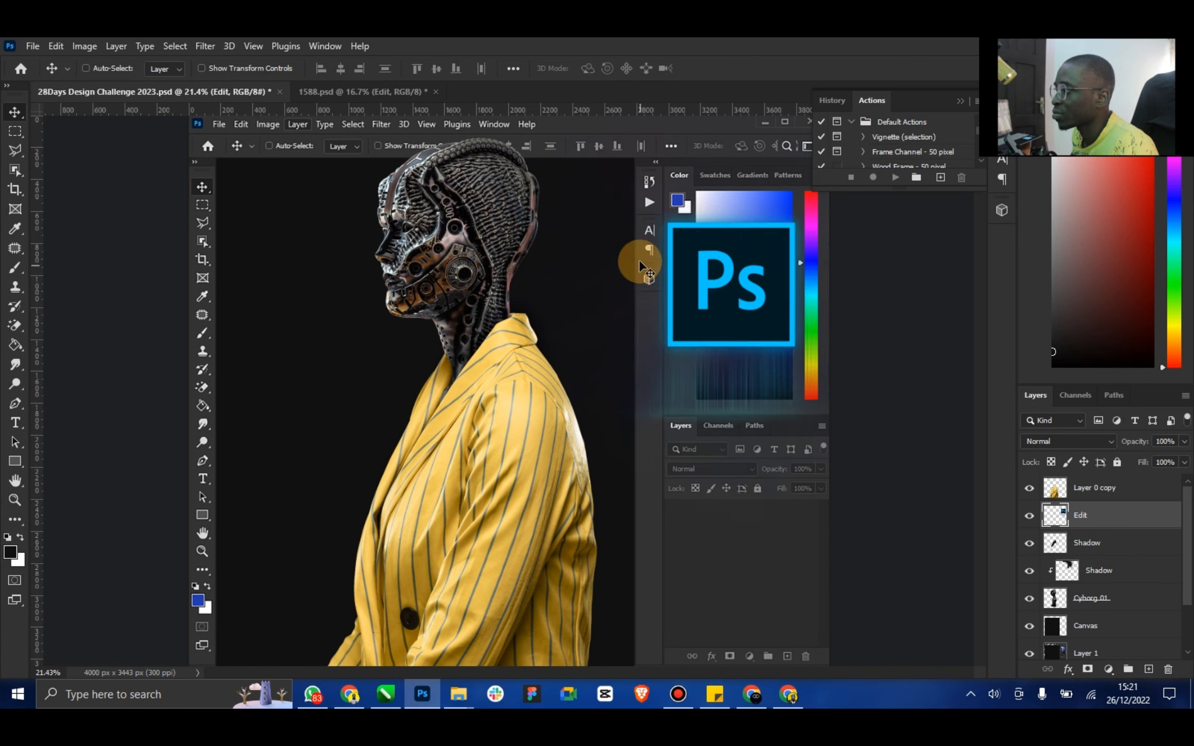
Scale the Ps logo to about 42% and position it over the lower part of the artwork's blue colour field
left_click(238, 68)
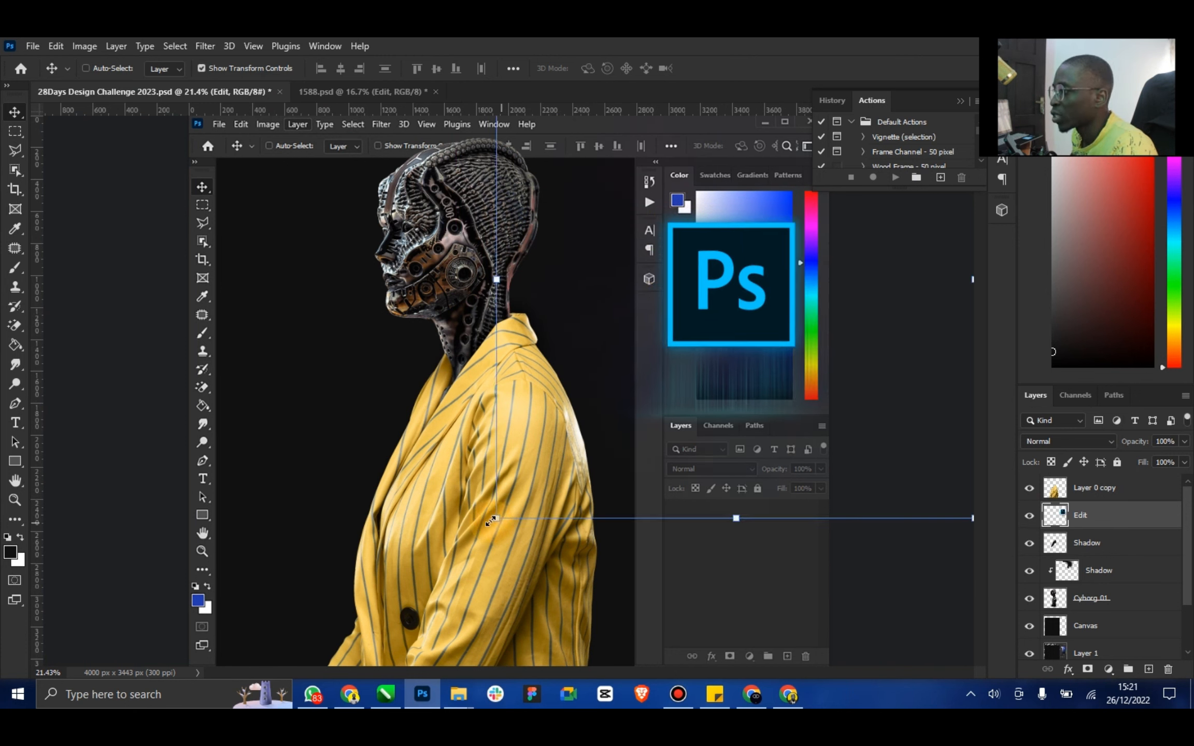
left_click_drag(497, 520, 596, 418)
left_click_drag(713, 321, 729, 360)
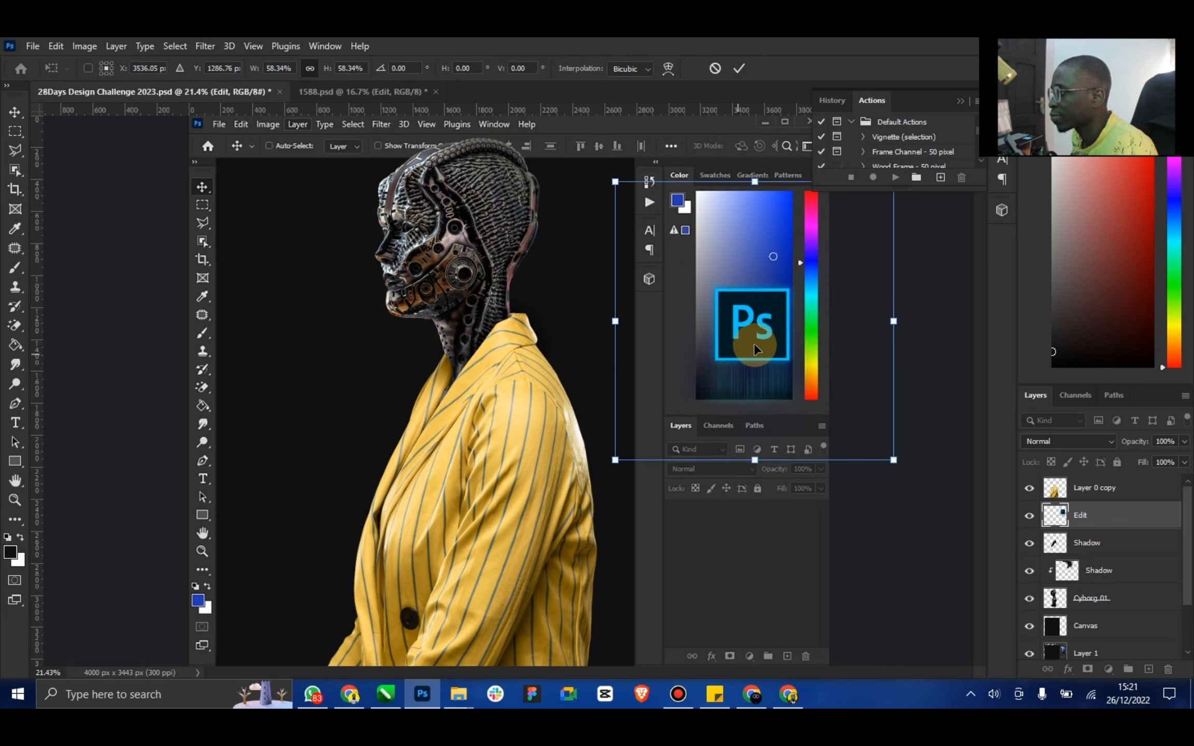
left_click_drag(895, 459, 860, 415)
left_click_drag(732, 352, 725, 371)
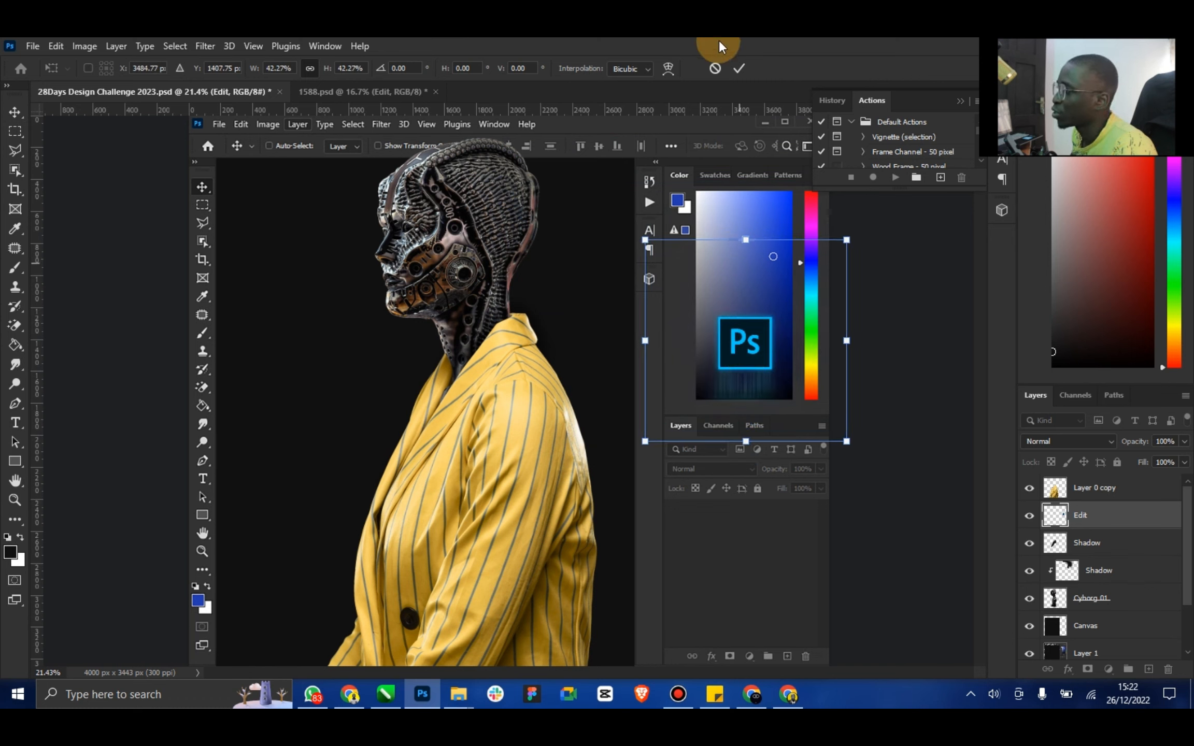
left_click(738, 69)
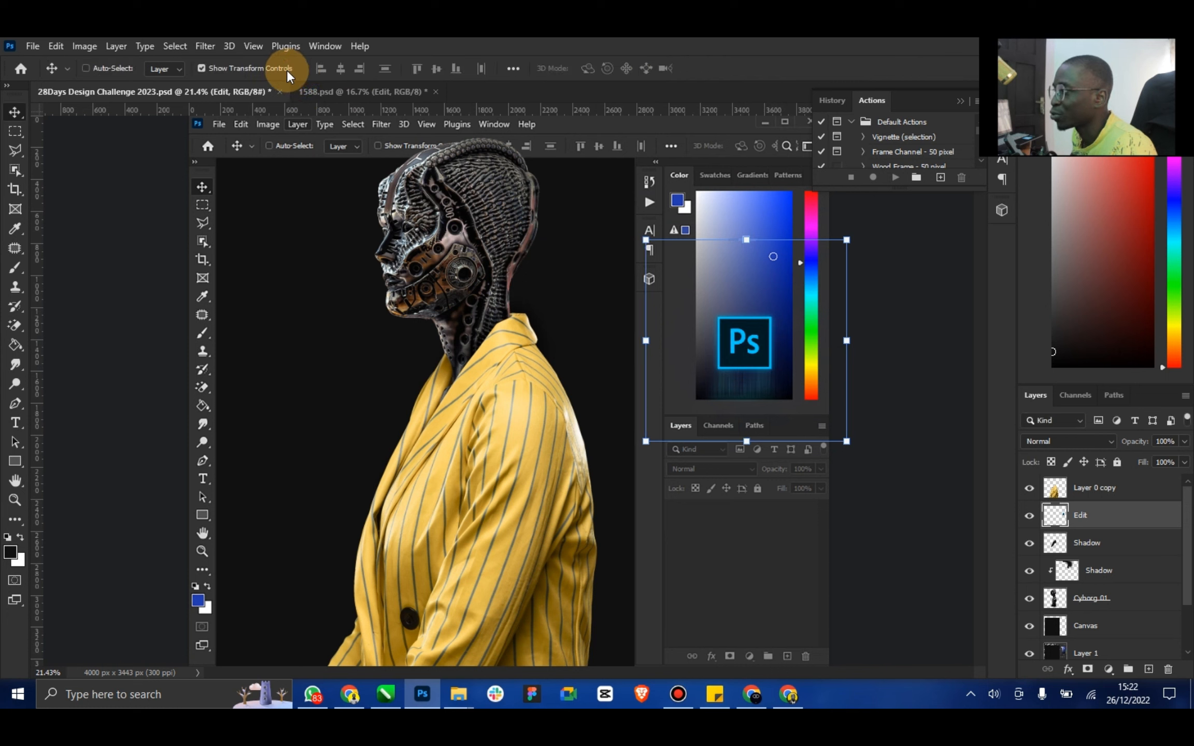
key("Down")
key("Down")
key("Down")
key("Down")
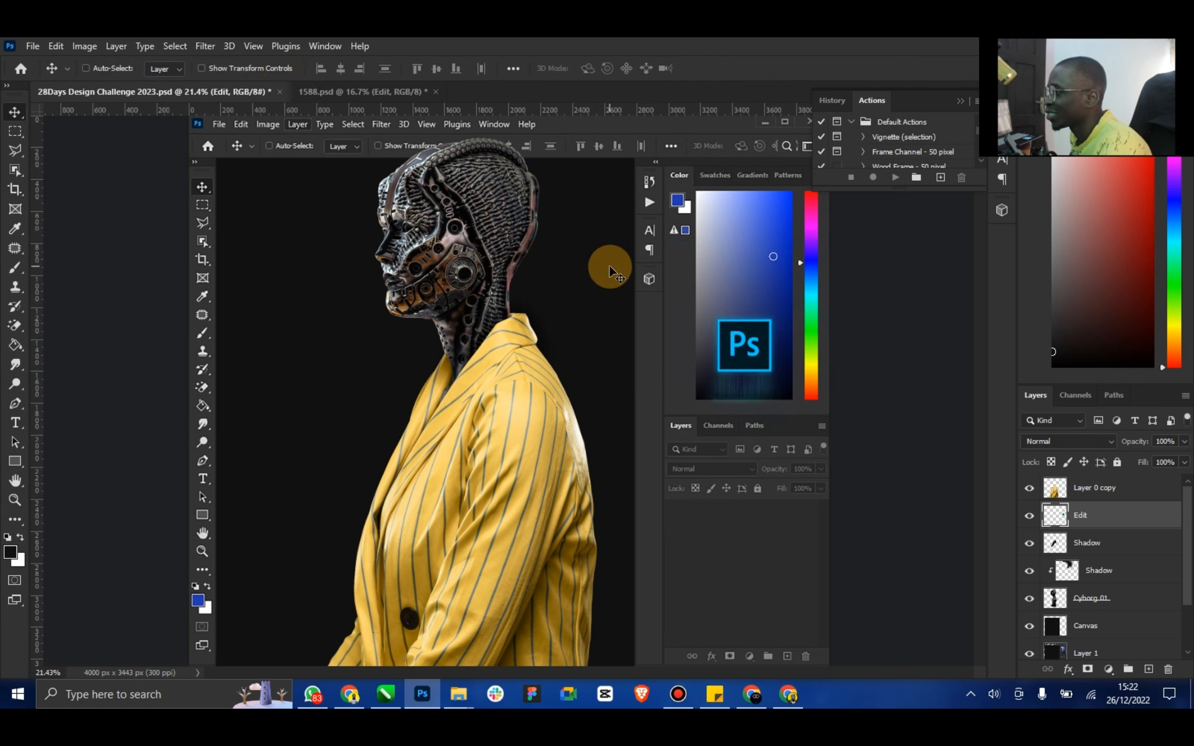
Set the logo layer's blend mode to Screen and rename the layer as Ps
left_click(1103, 445)
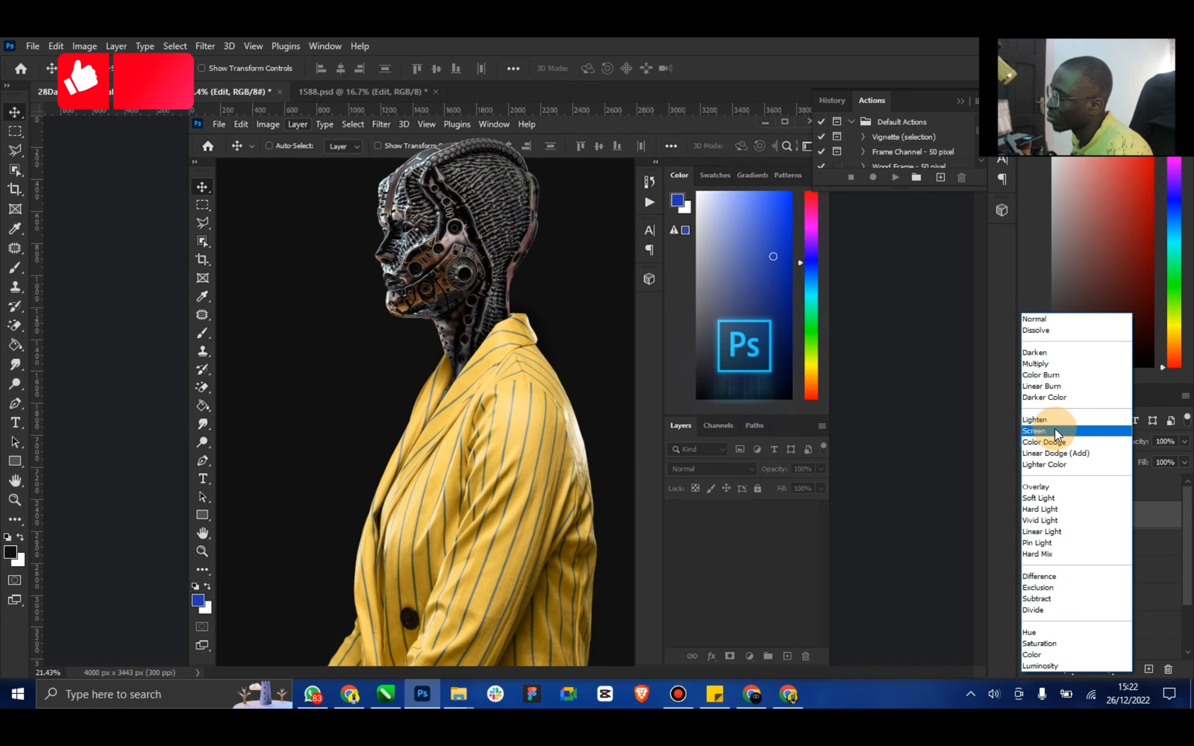
left_click(1037, 431)
double_click(1083, 518)
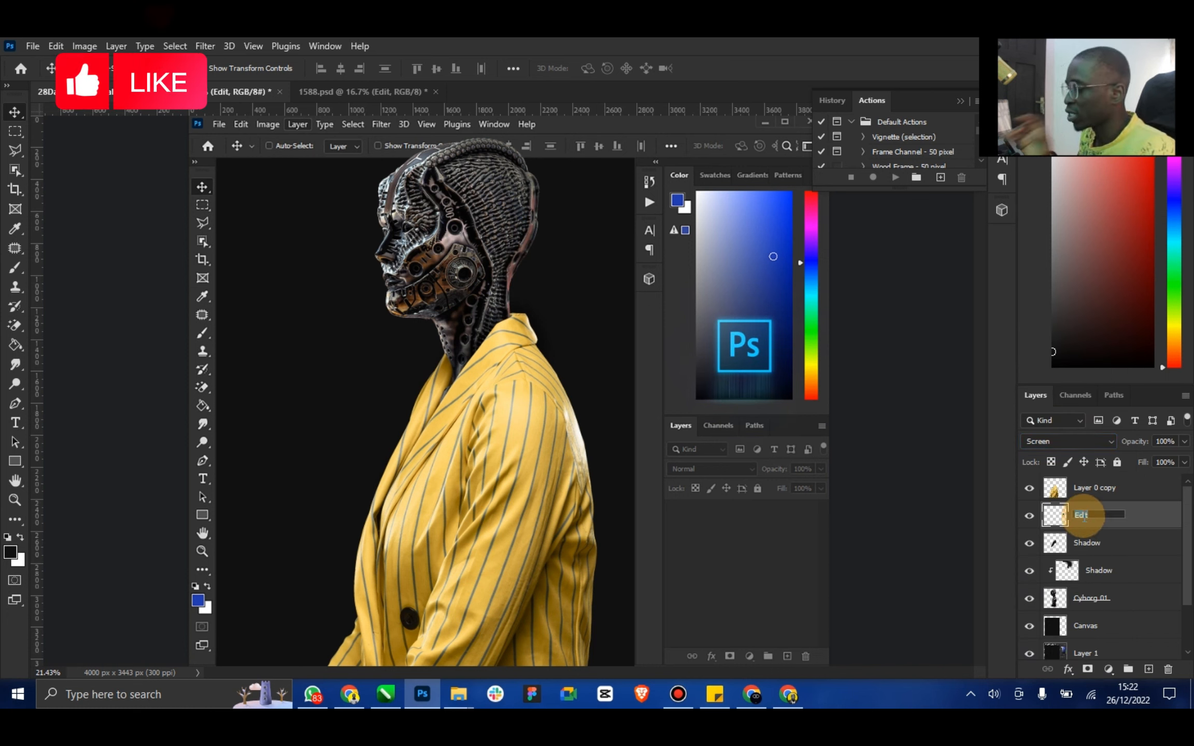
type("P")
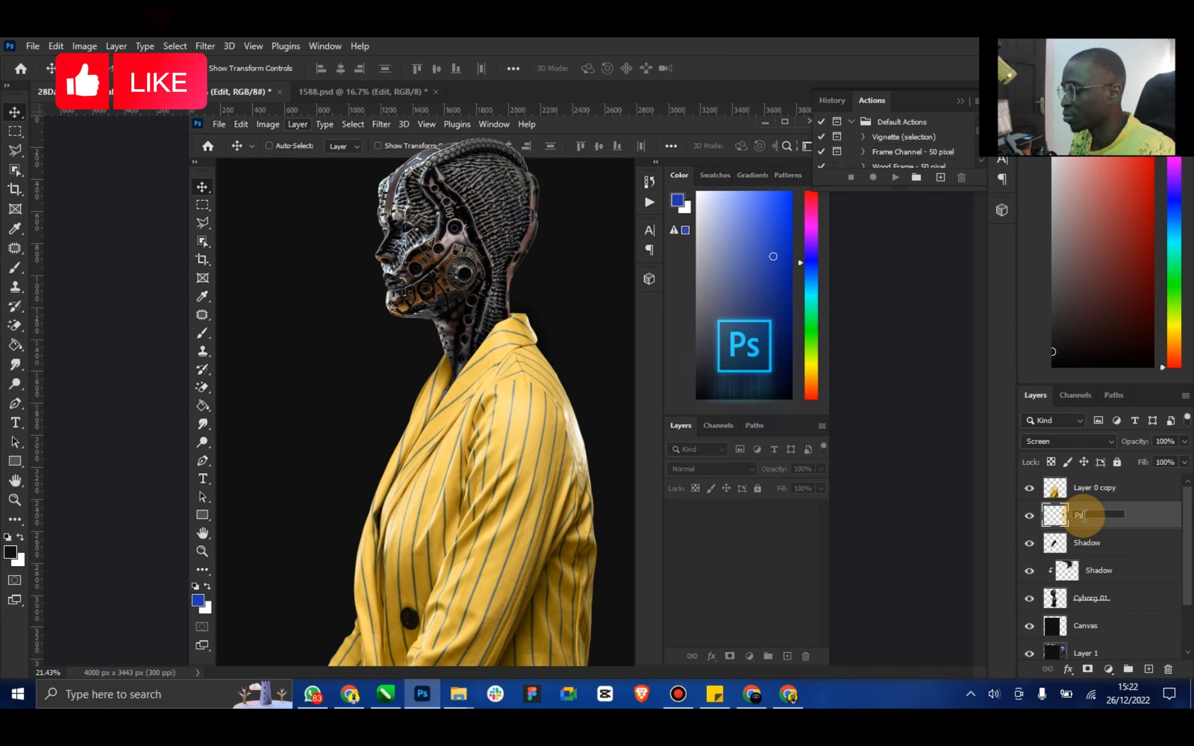
type("s")
key("Return")
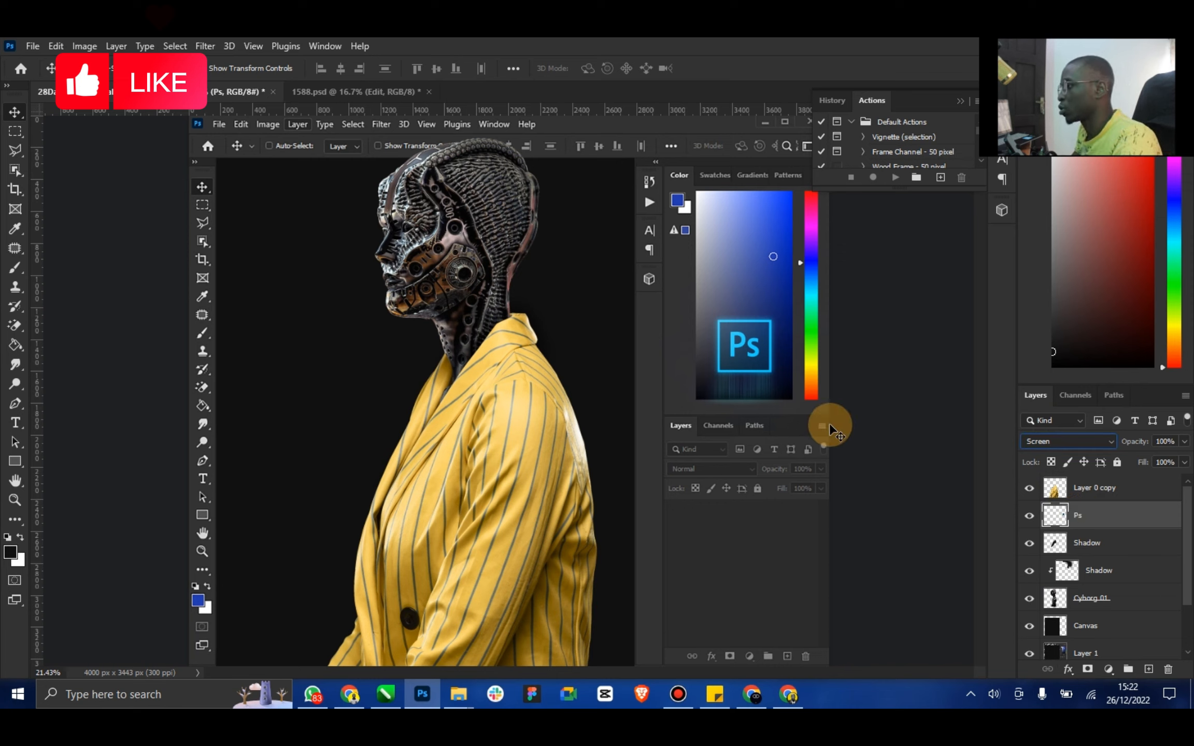
Close the 1588.psd logo mockup document and return to the main composition
left_click_drag(758, 381, 791, 376)
key("shift+Down")
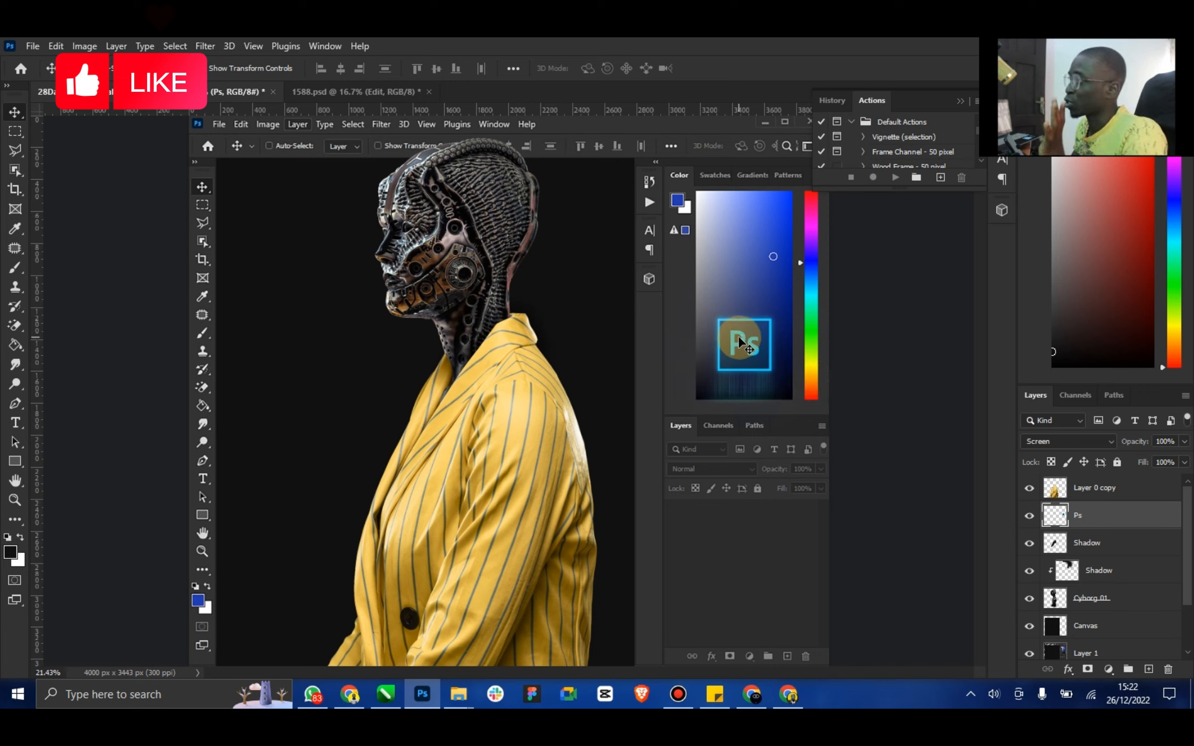
left_click(380, 92)
left_click(429, 92)
left_click(592, 283)
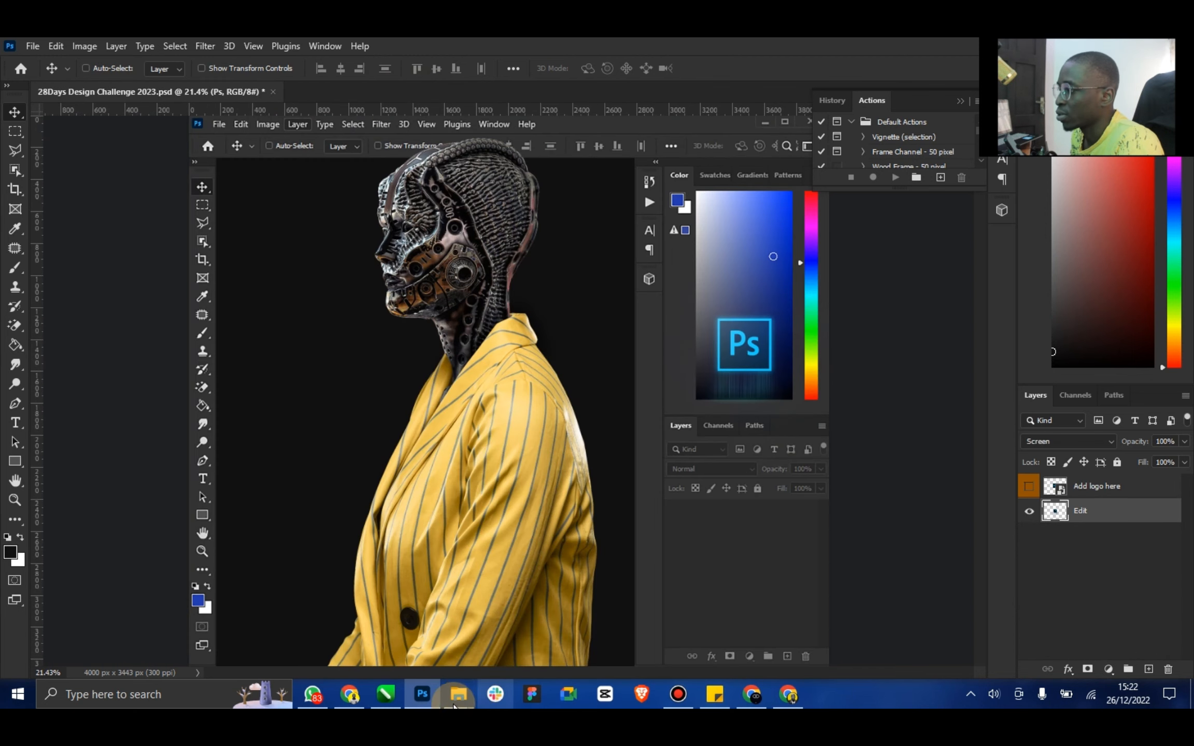
Switch to the Downloads folder in File Explorer and open the image pngwing.com (1) in Photoshop
mouse_move(454, 706)
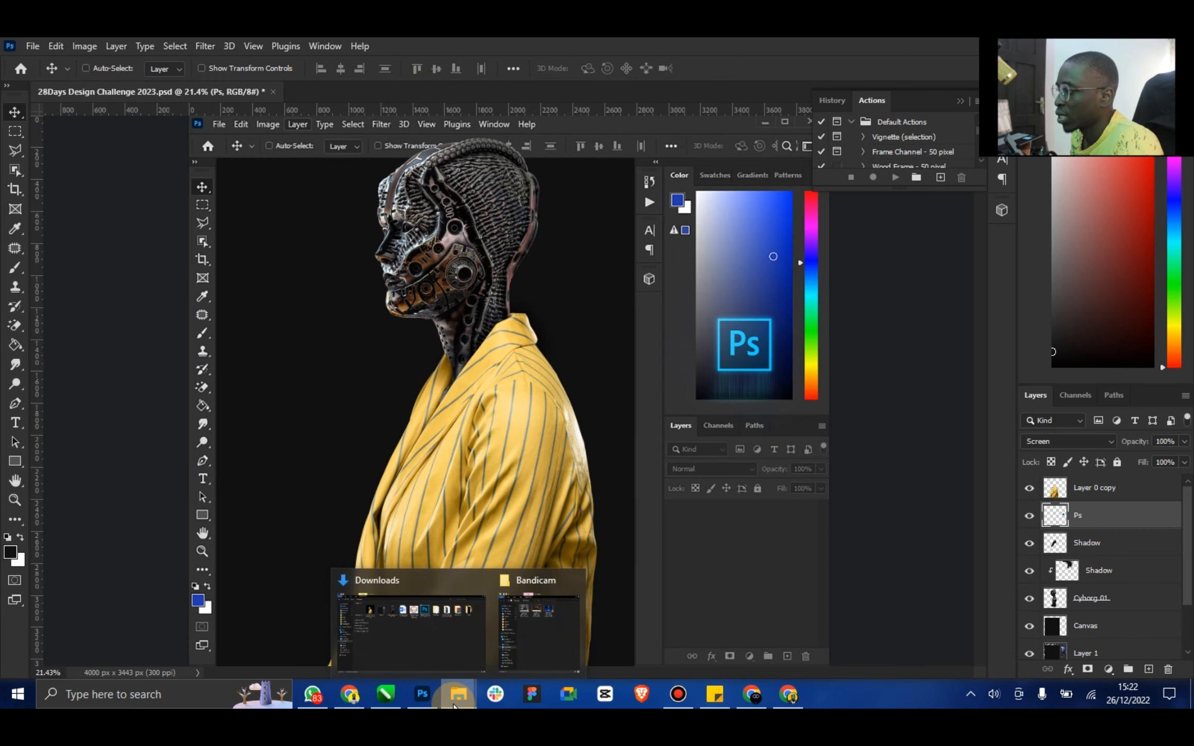
left_click(23, 492)
left_click_drag(368, 458, 359, 466)
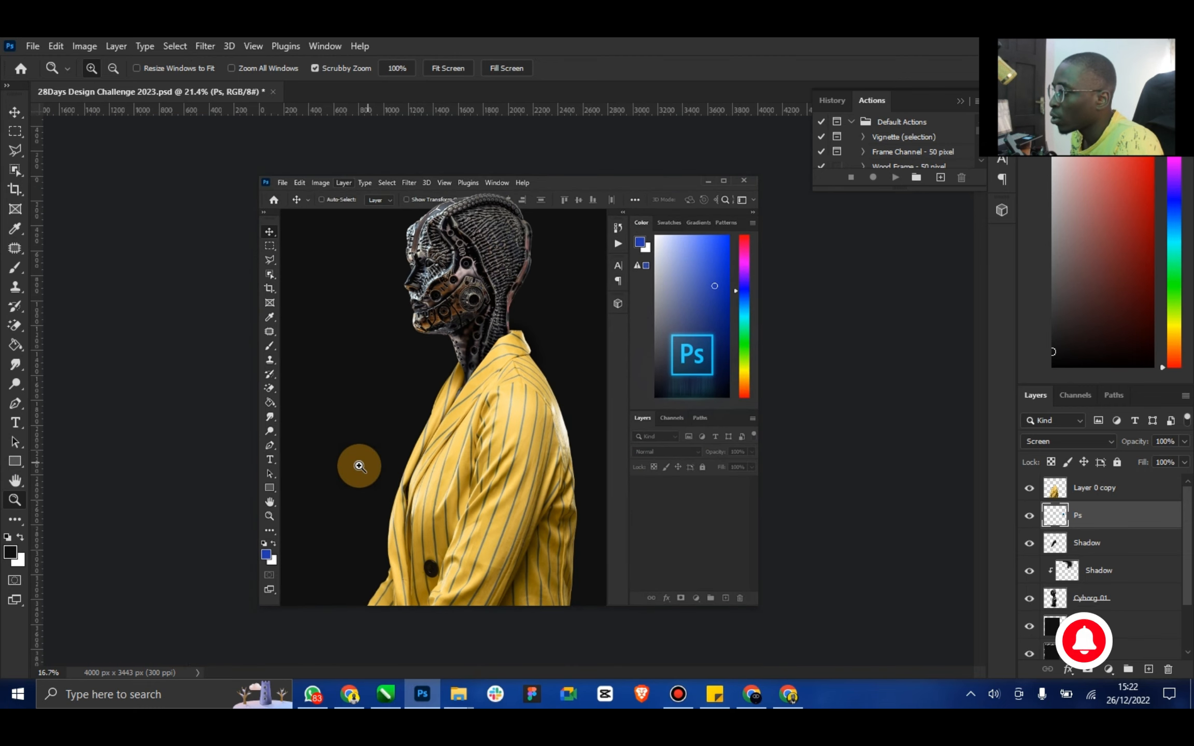
left_click(16, 112)
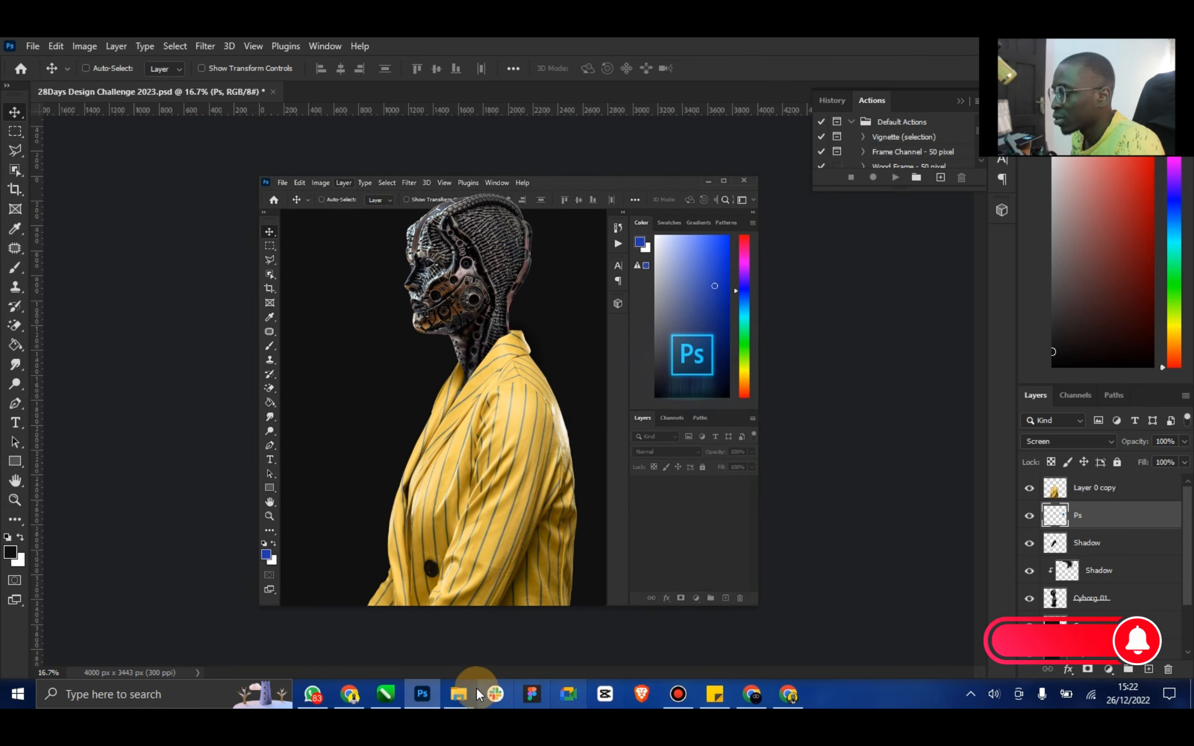
mouse_move(458, 693)
left_click(438, 618)
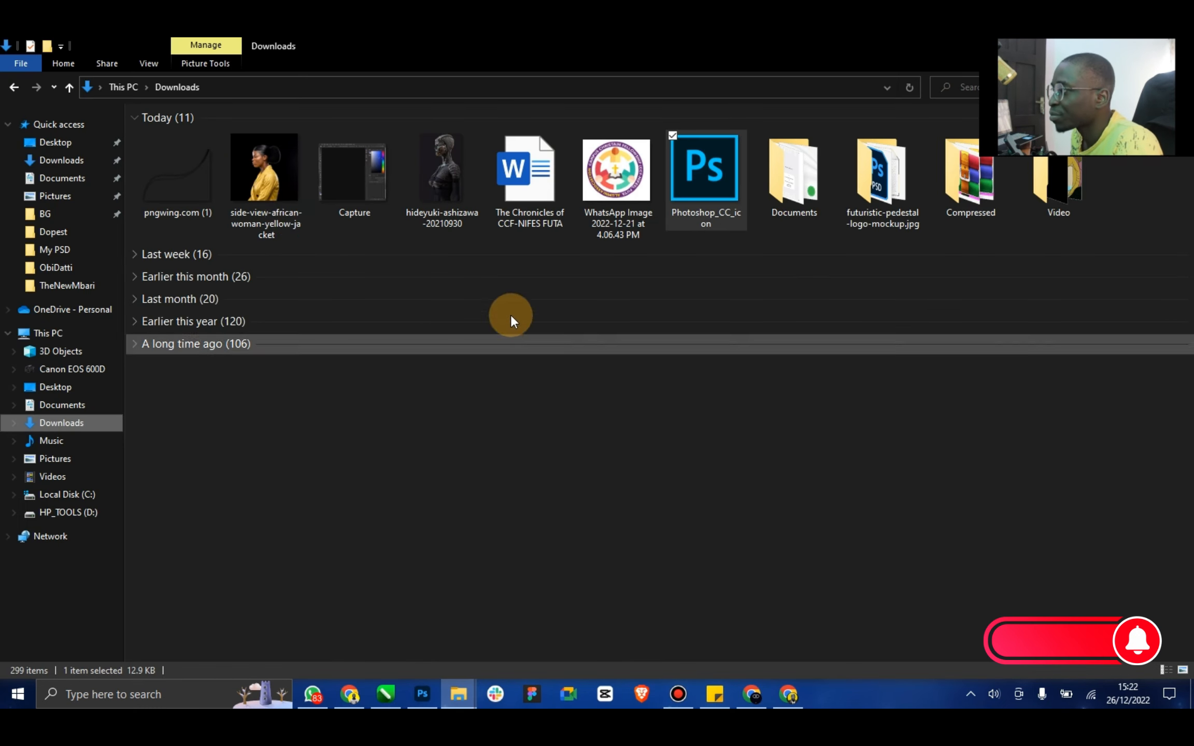
left_click(195, 152)
right_click(189, 182)
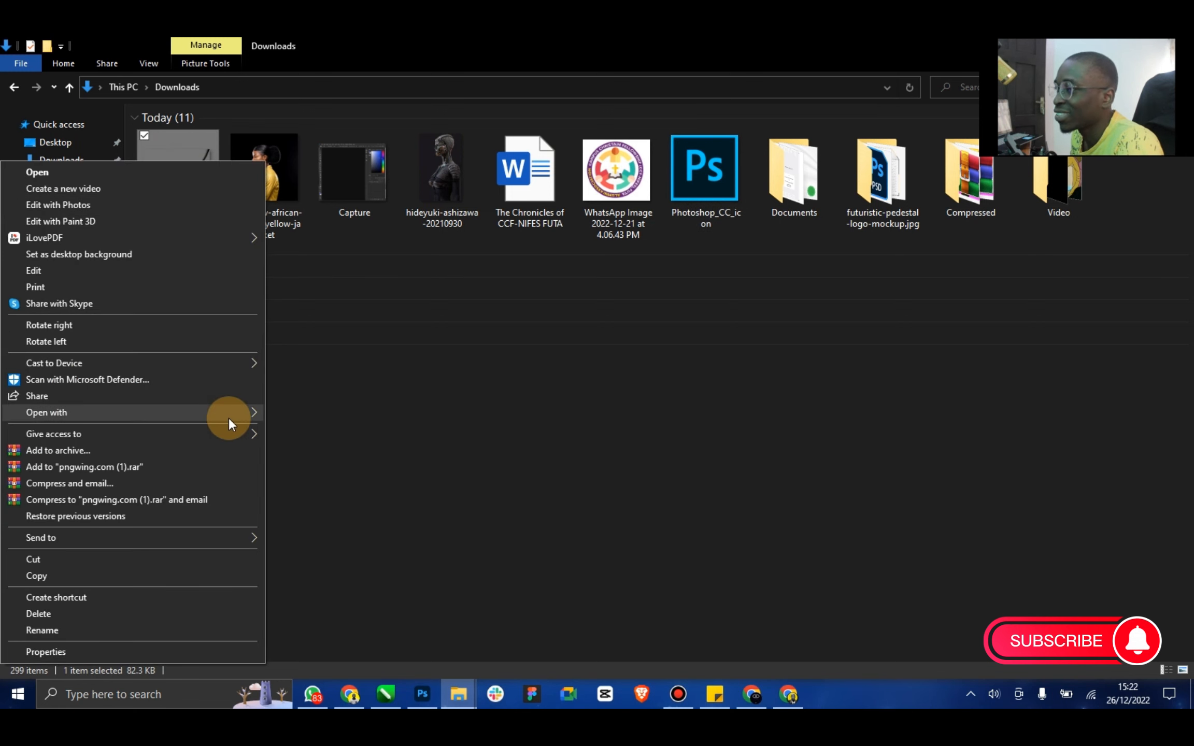
mouse_move(230, 418)
left_click(320, 417)
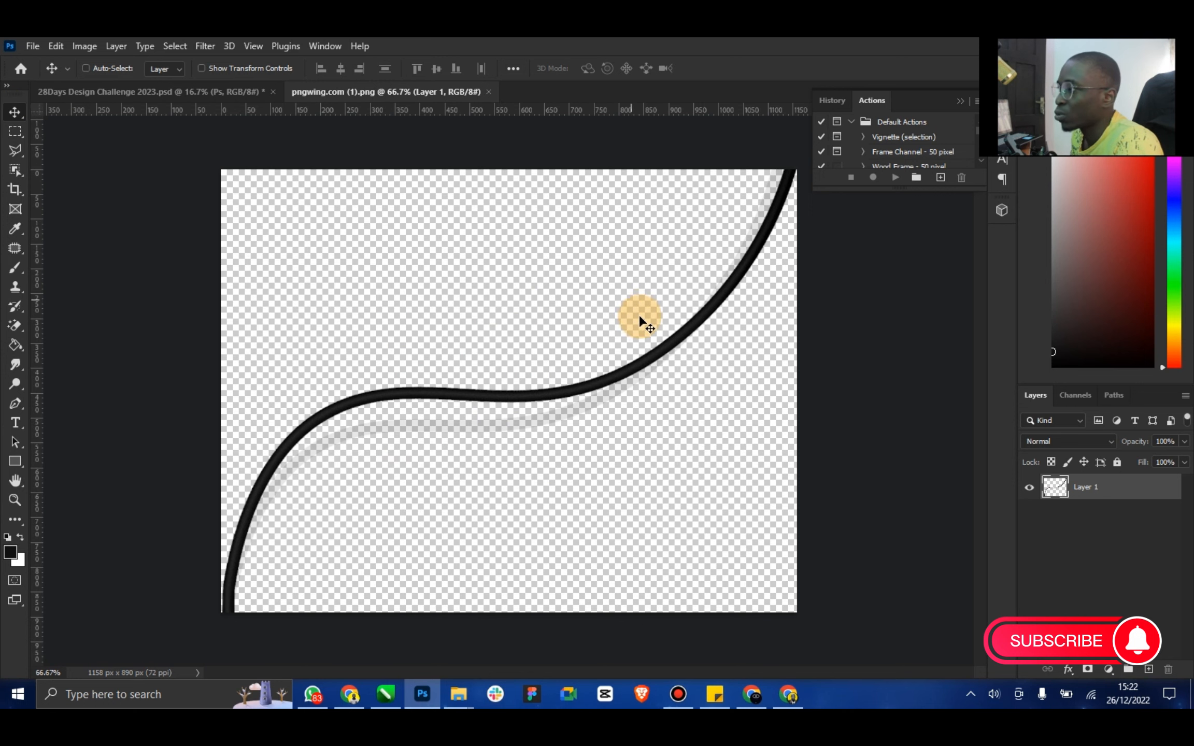
Bring the wire into the main composition, rotate it about 74° and place it between the cyborg's head and the Ps logo
left_click_drag(639, 322, 635, 257)
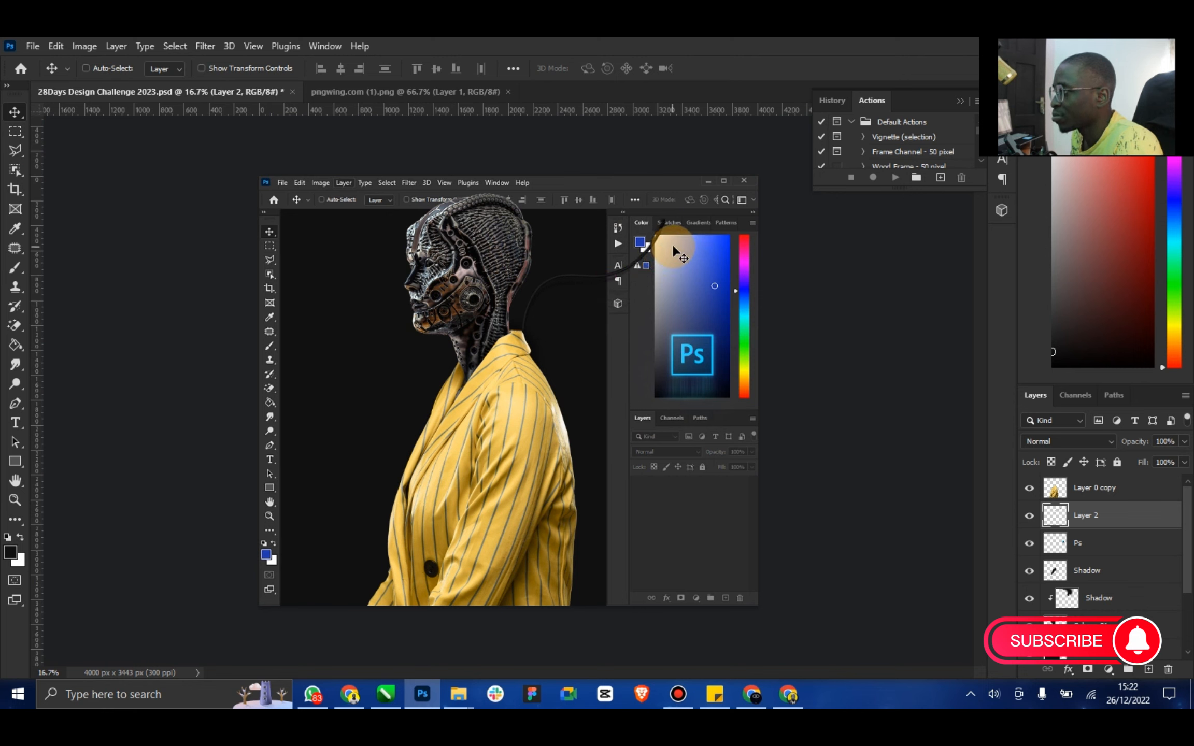
left_click(234, 69)
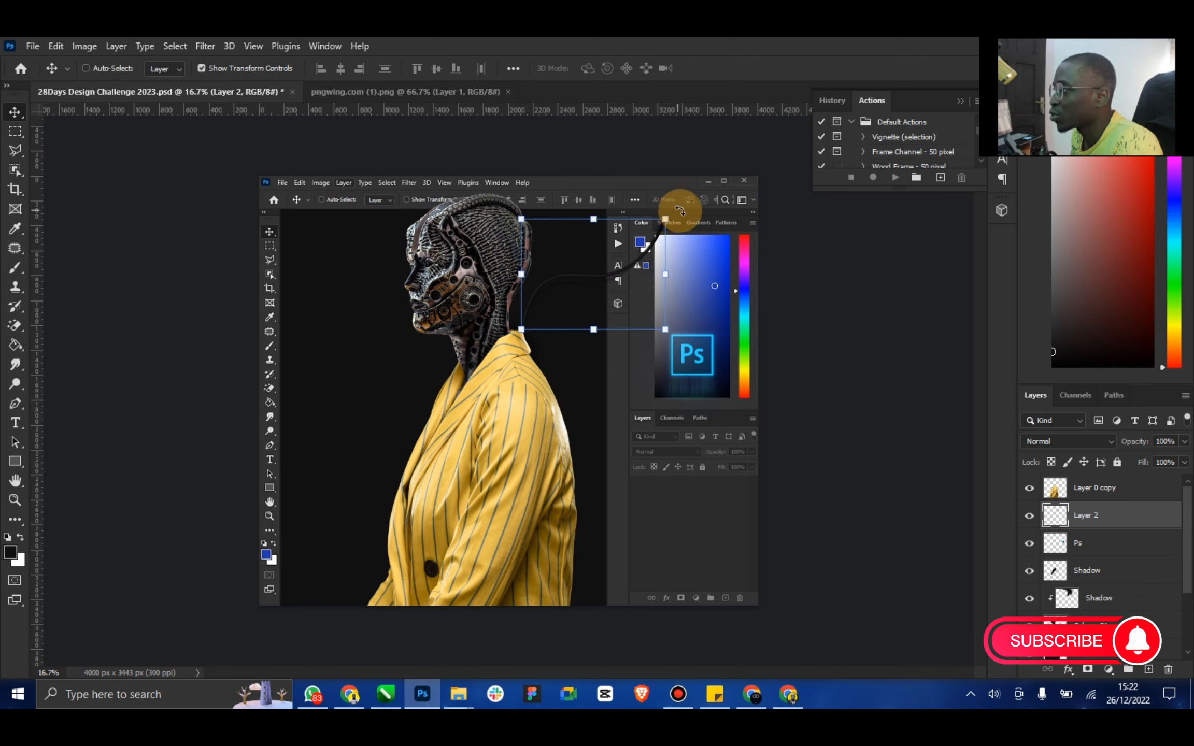
left_click_drag(680, 208, 707, 358)
left_click_drag(594, 294, 596, 320)
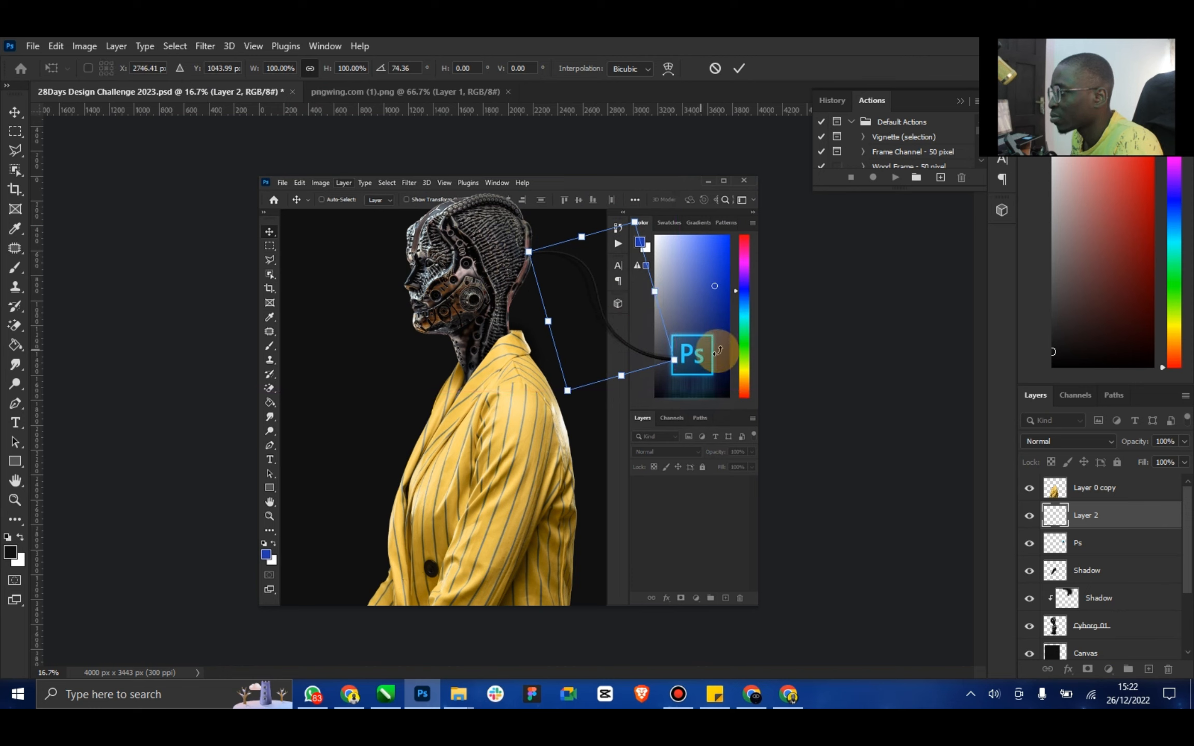
left_click(739, 73)
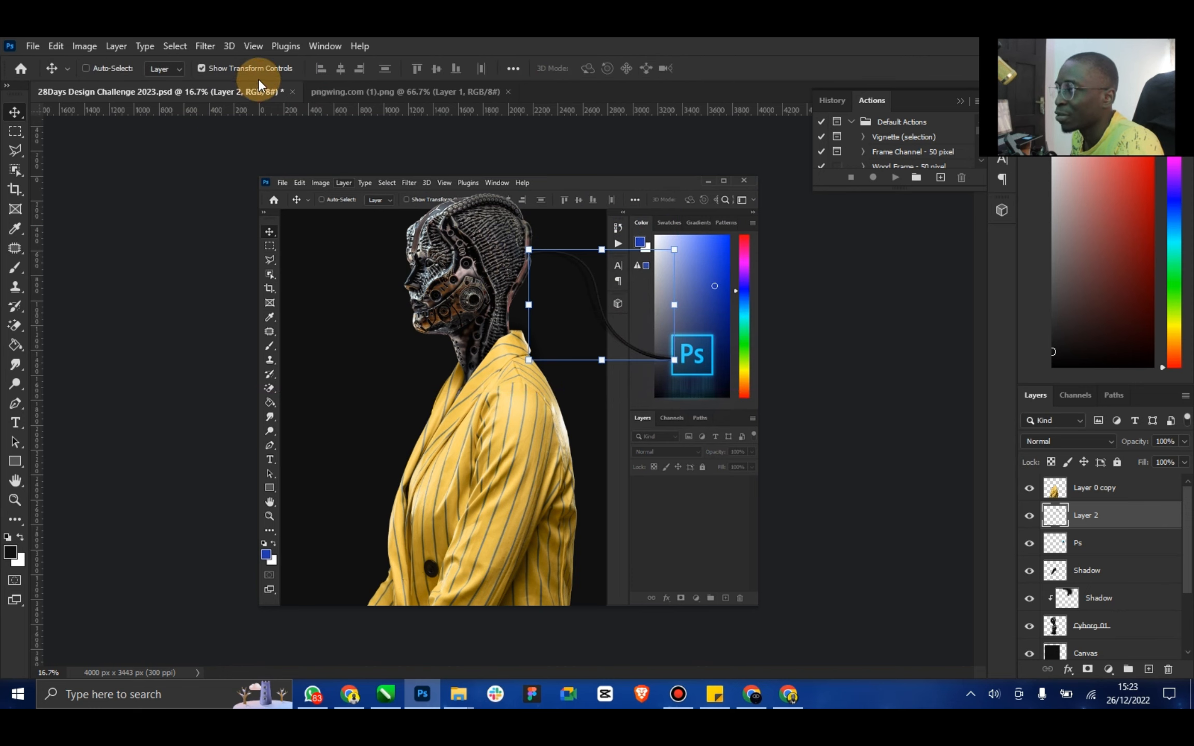
left_click(273, 69)
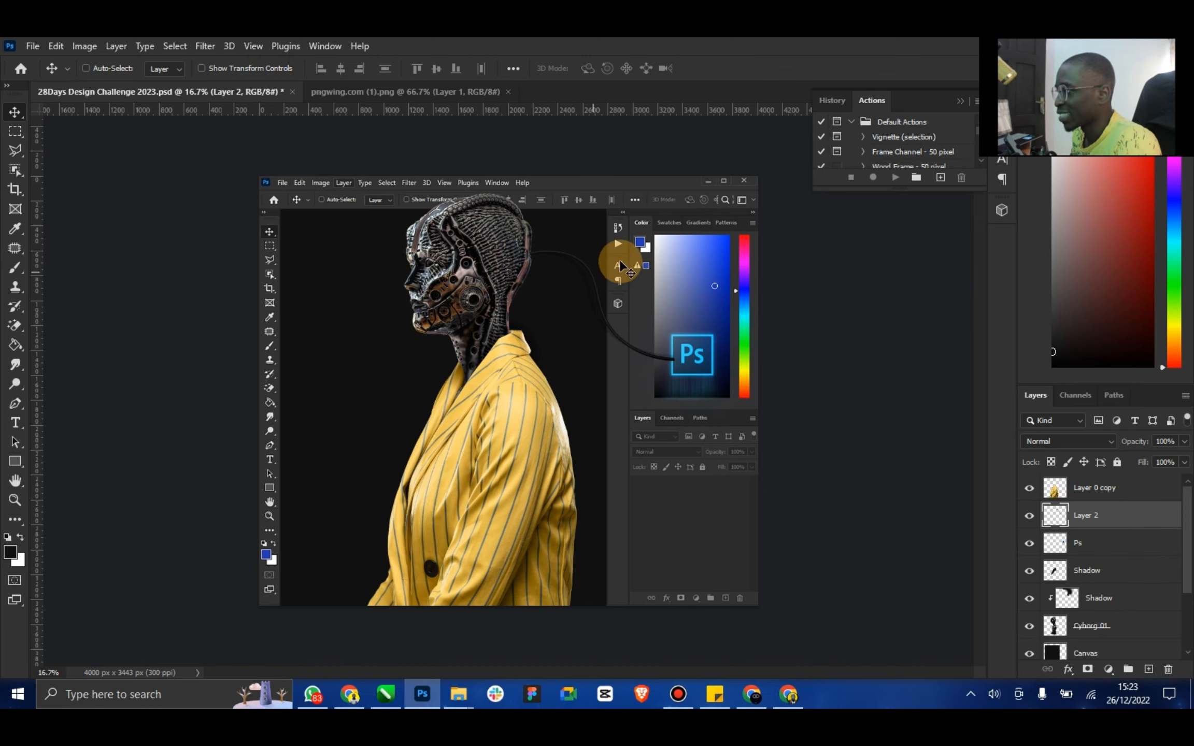
Rename the wire's layer, Layer 2, as Wire
left_click(16, 500)
left_click_drag(674, 328, 754, 312)
scroll(233, 135, "up", 2)
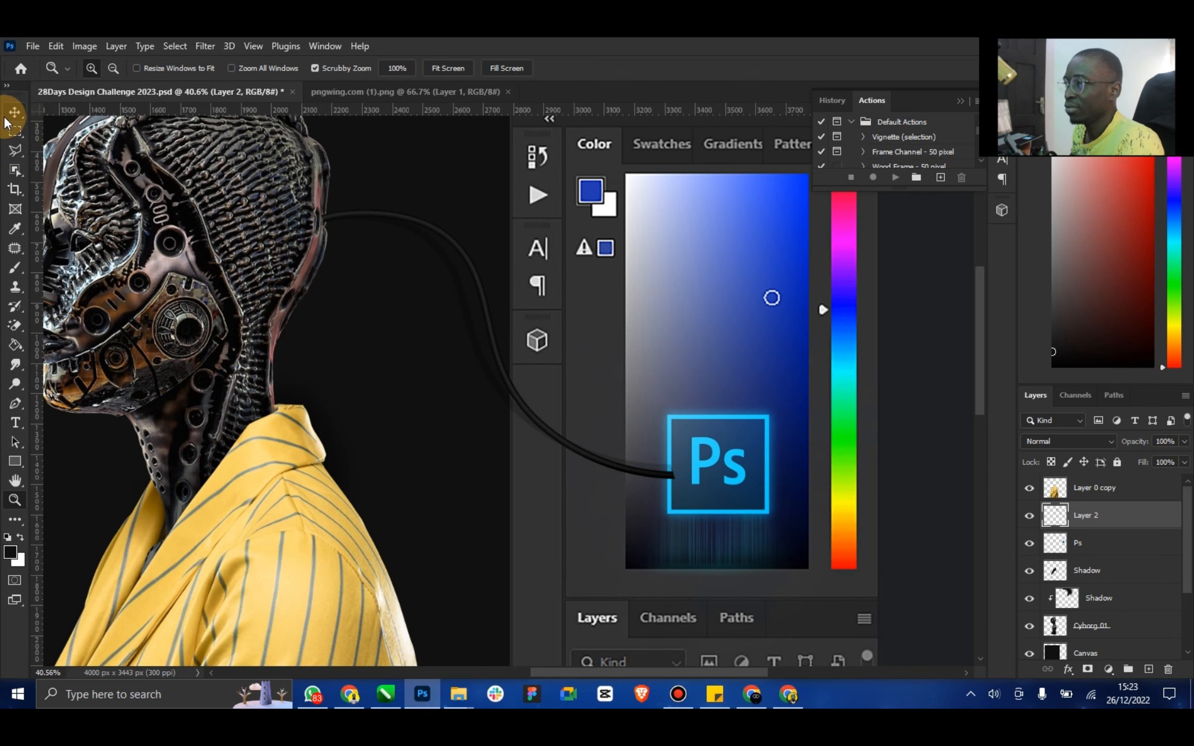
left_click(15, 112)
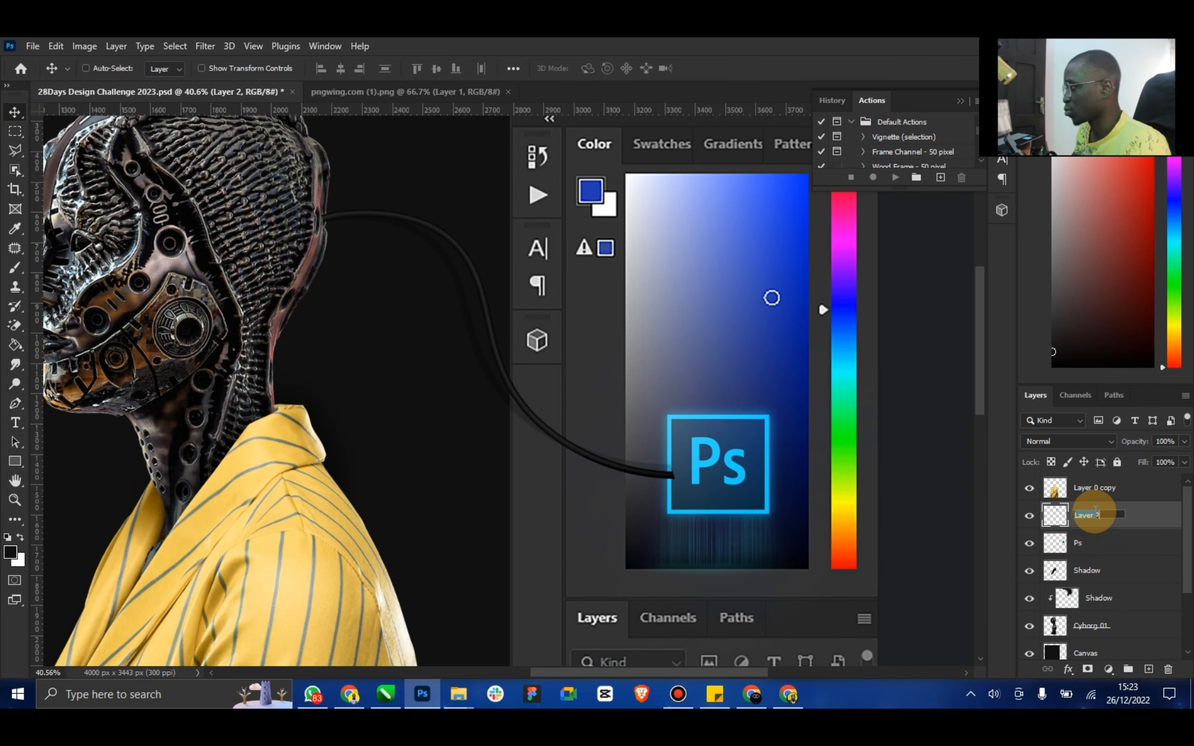
type("Wire")
key("Return")
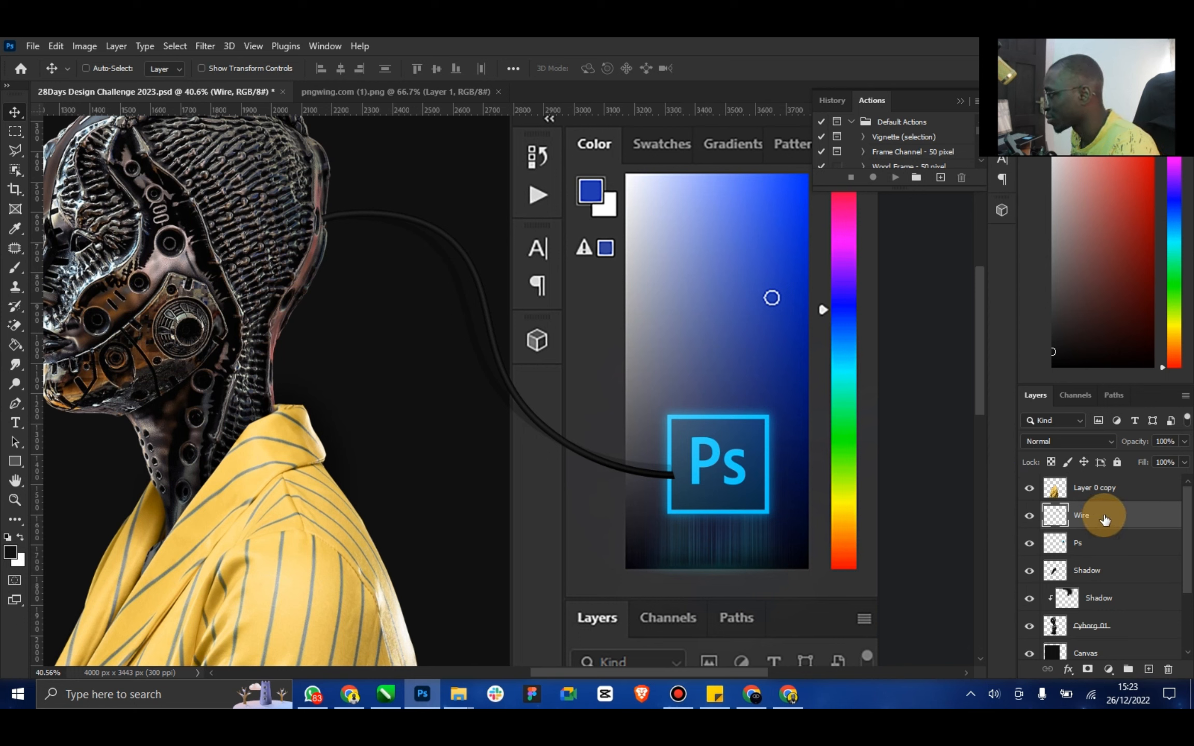
Move the Wire and Ps layers together below the Cyborg 01 layer in the stacking order
left_click(1085, 545, "shift")
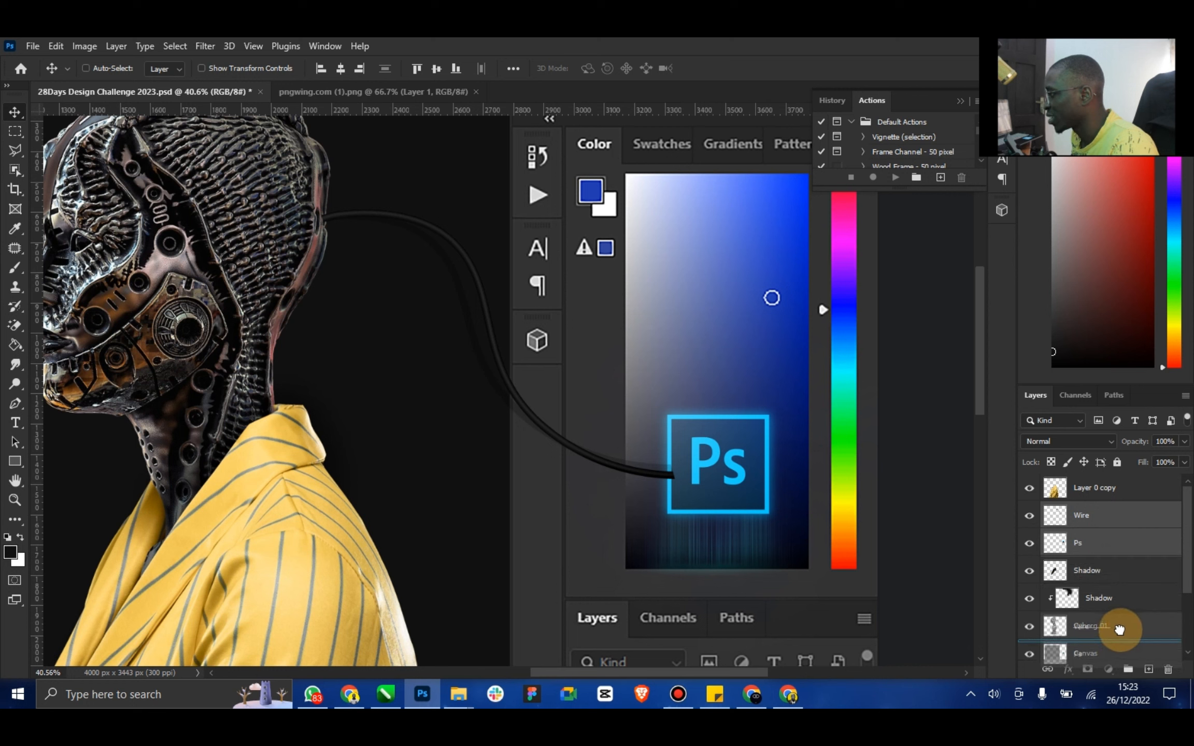
left_click_drag(1118, 633, 1118, 639)
Group the Cyborg 01 layer, its two Shadow layers and Layer 0 copy, and name the group Cyborg
left_click(1102, 542)
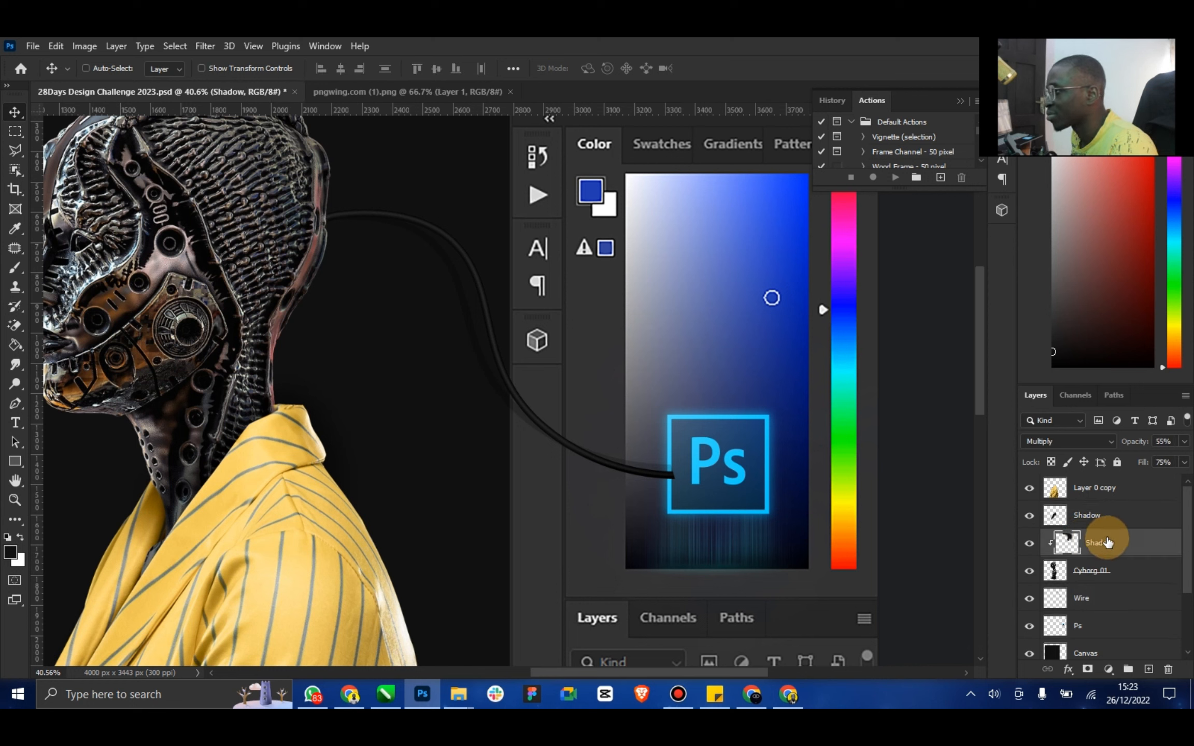
left_click(1089, 566)
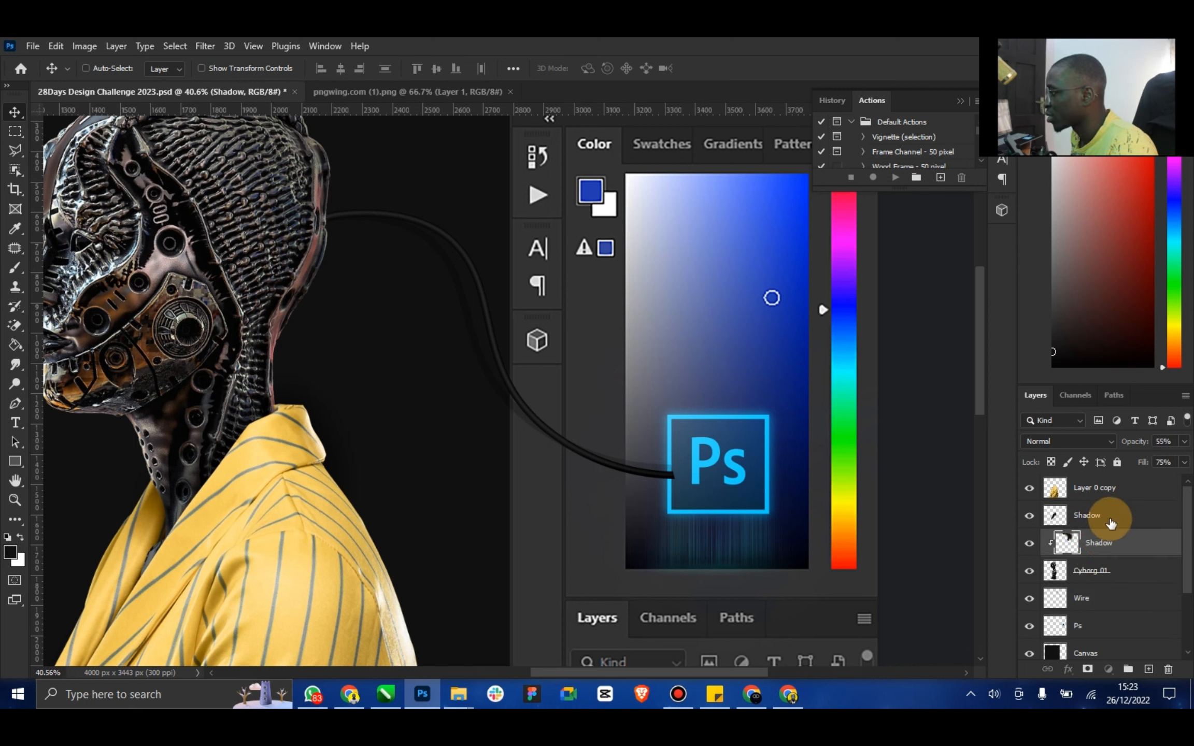
left_click(1111, 490, "shift")
key("ctrl+g")
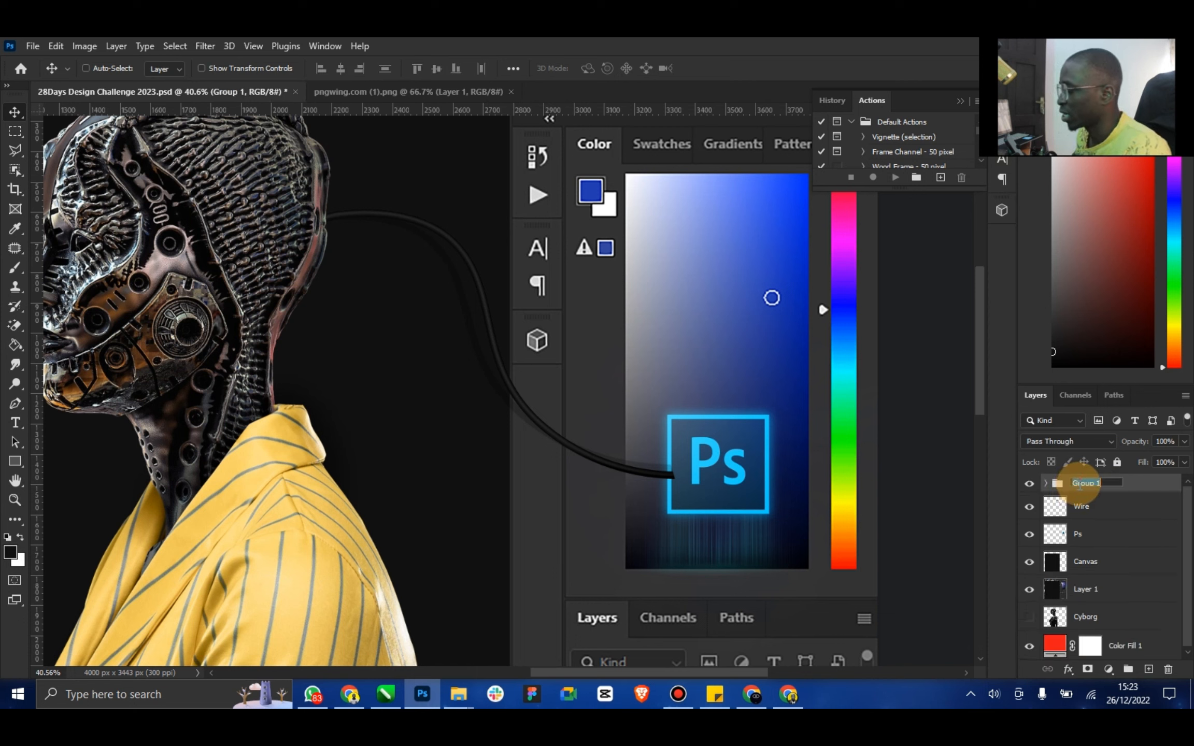
type("Cyborg")
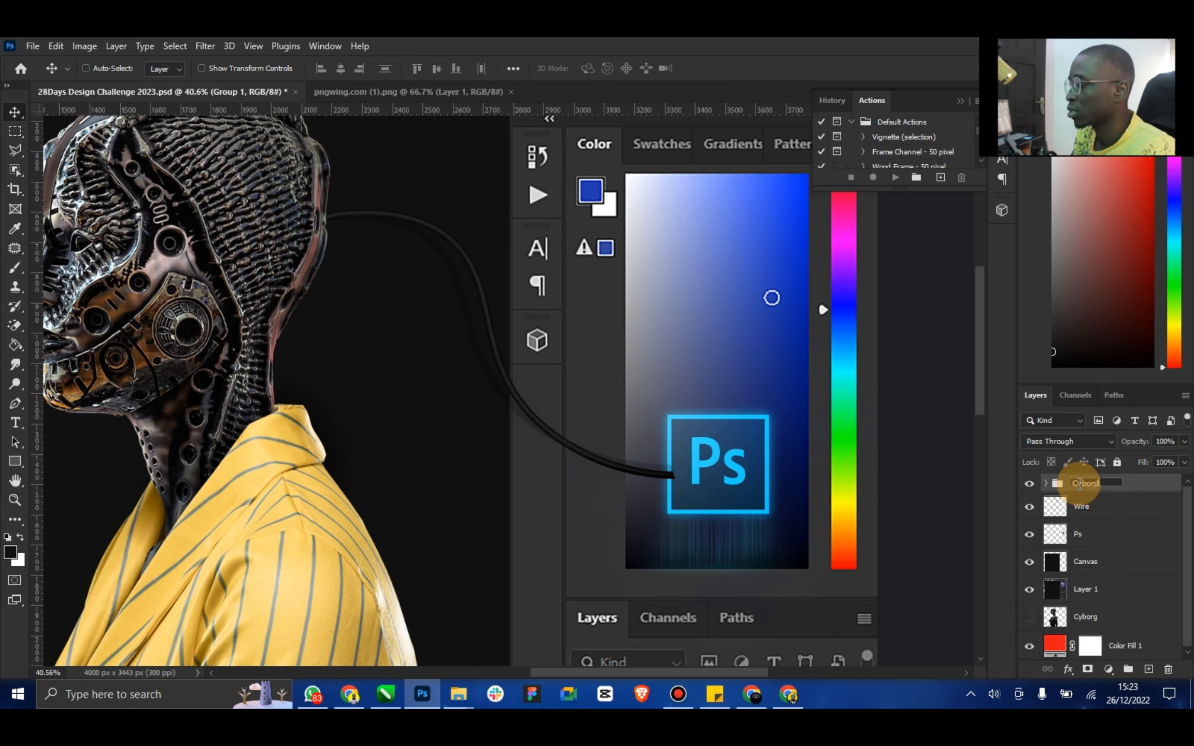
key("Return")
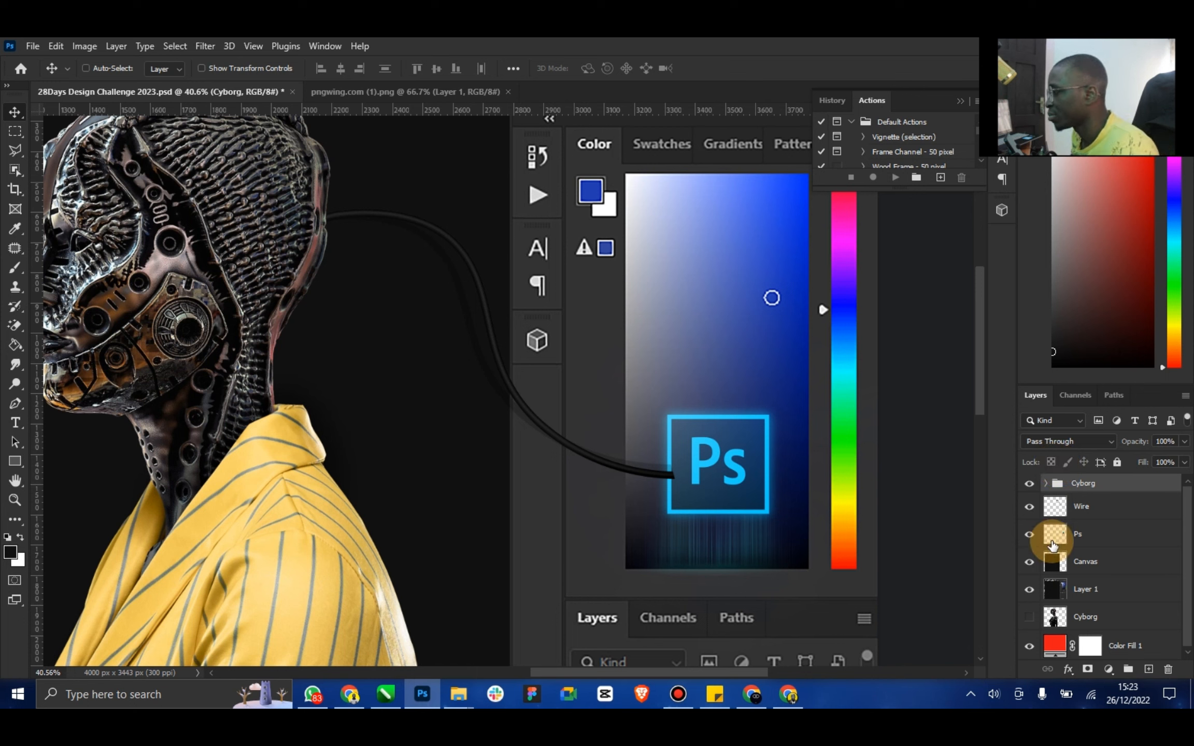
Cut off the end of the wire that overlaps the Ps logo's frame with a polygonal lasso selection, and deselect
left_click(1083, 507)
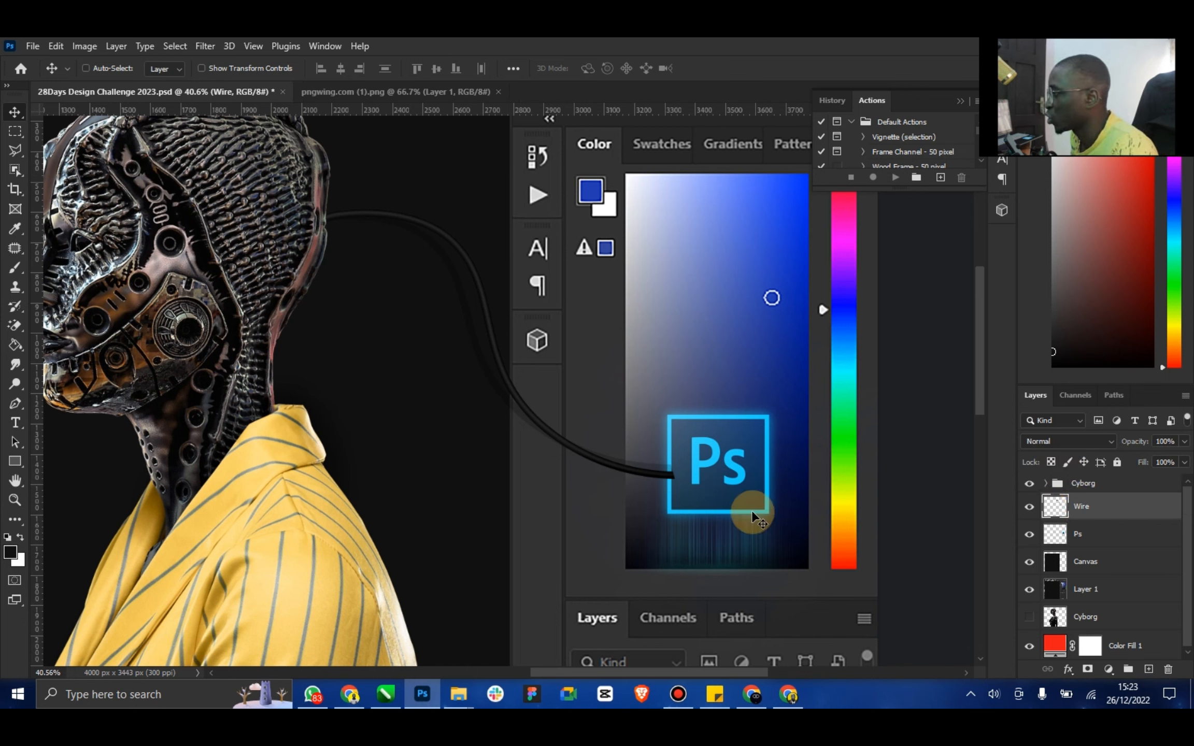
left_click(15, 503)
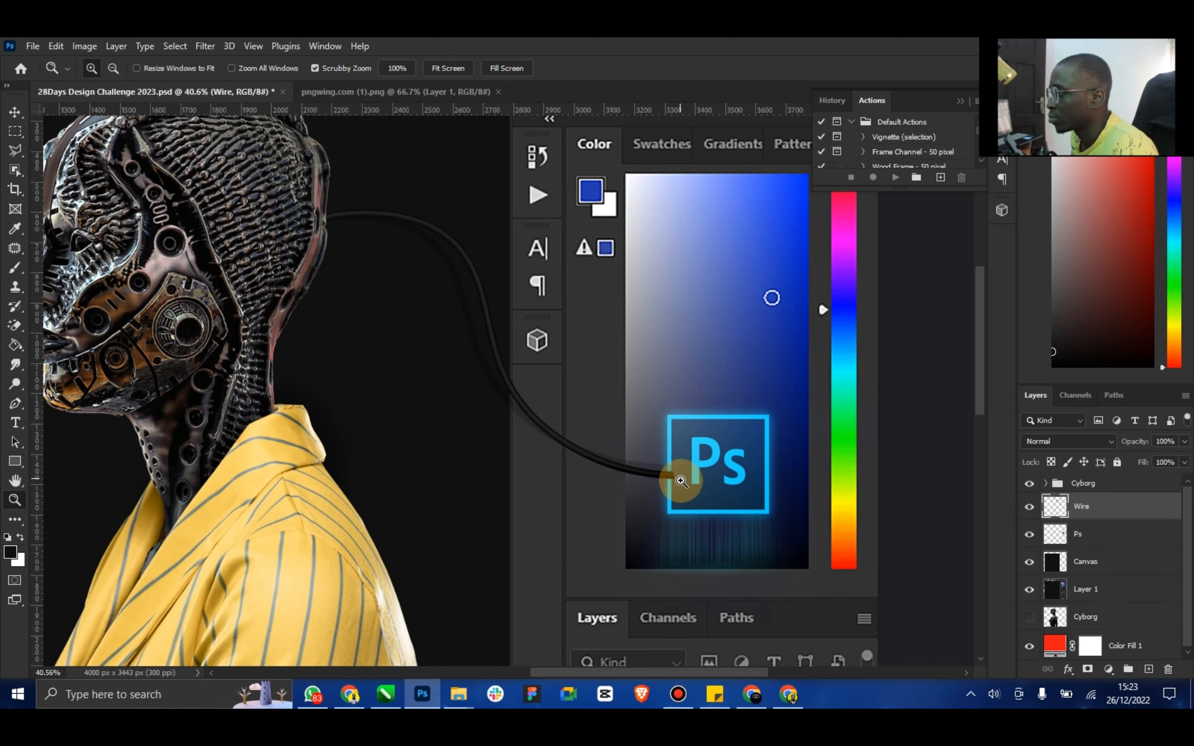
left_click_drag(681, 481, 772, 432)
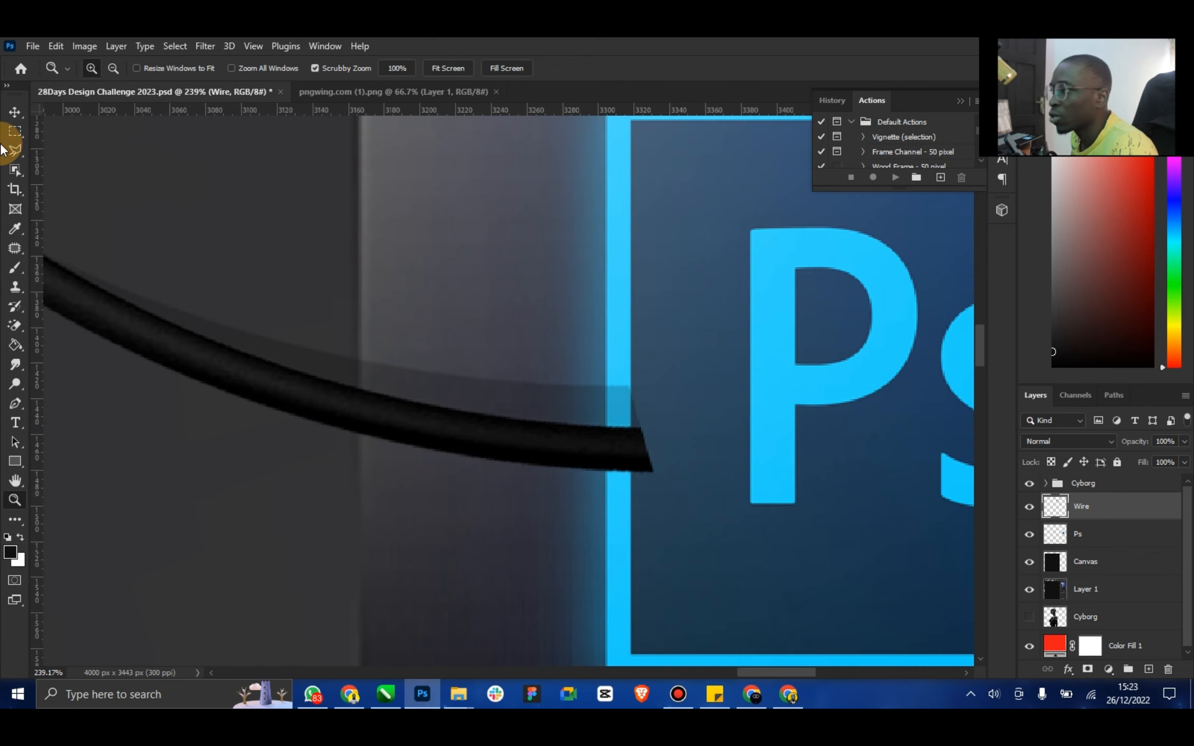
left_click(15, 150)
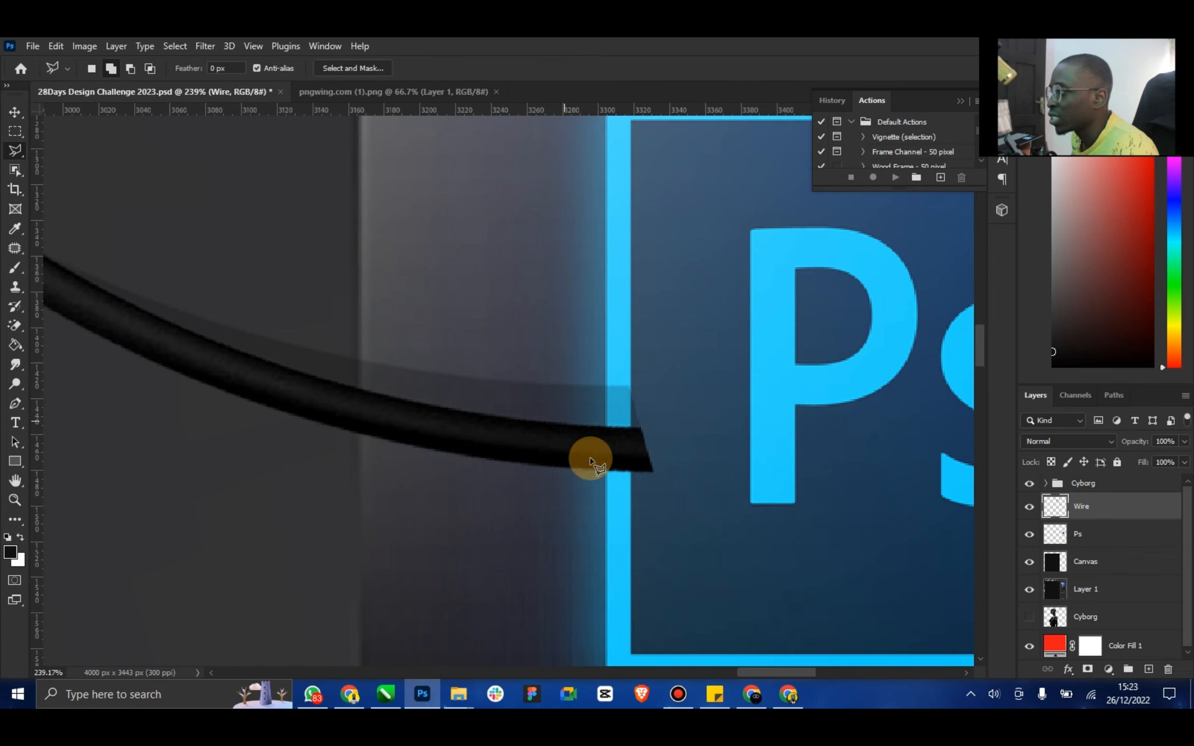
left_click(605, 406)
left_click(736, 415)
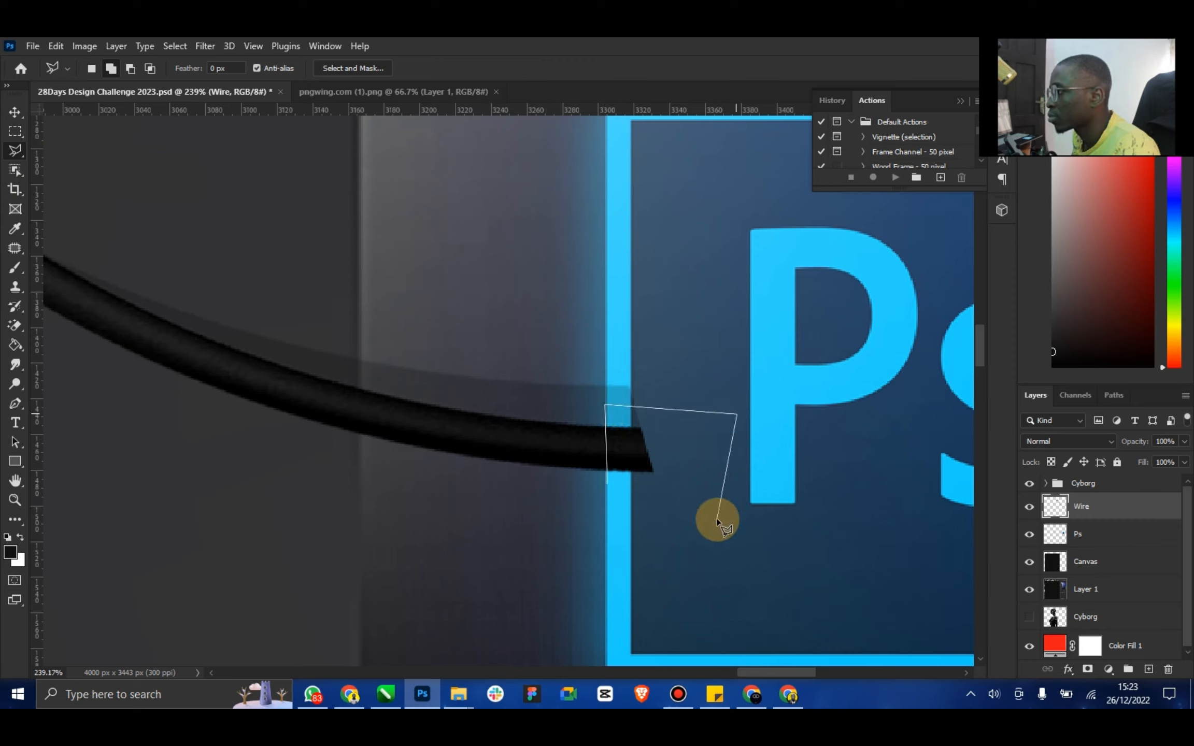
double_click(716, 518)
key("Delete")
right_click(699, 492)
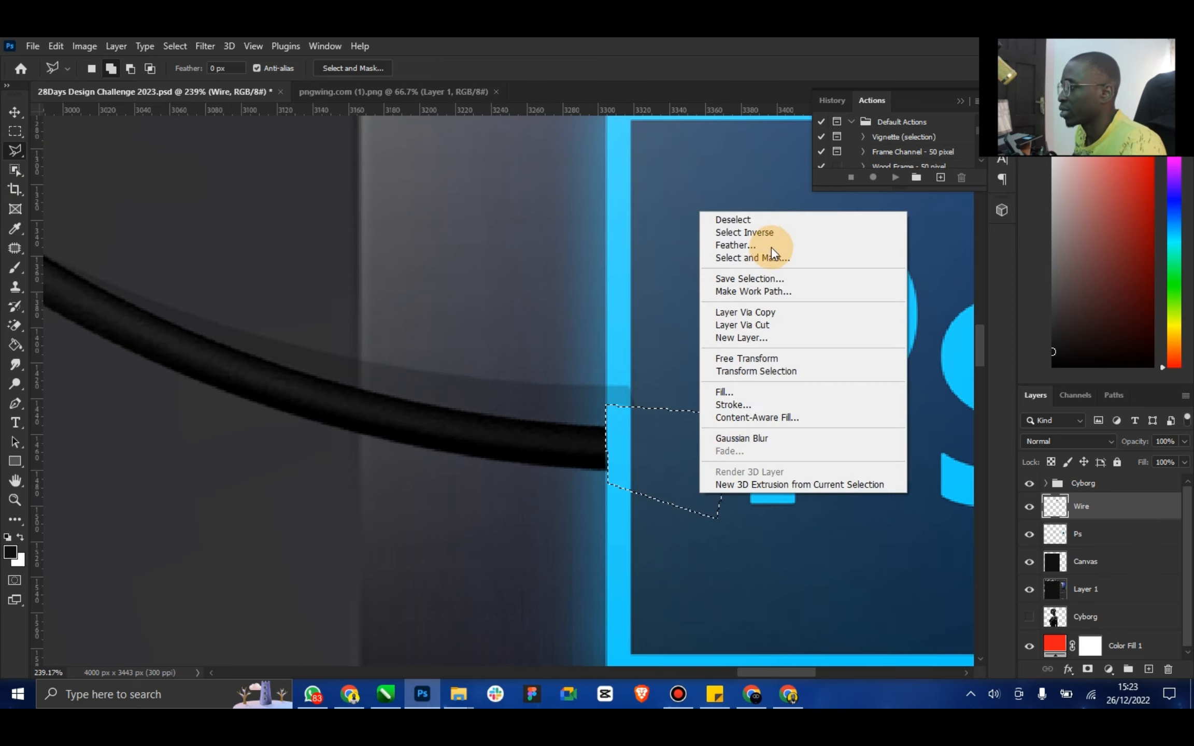
left_click(758, 222)
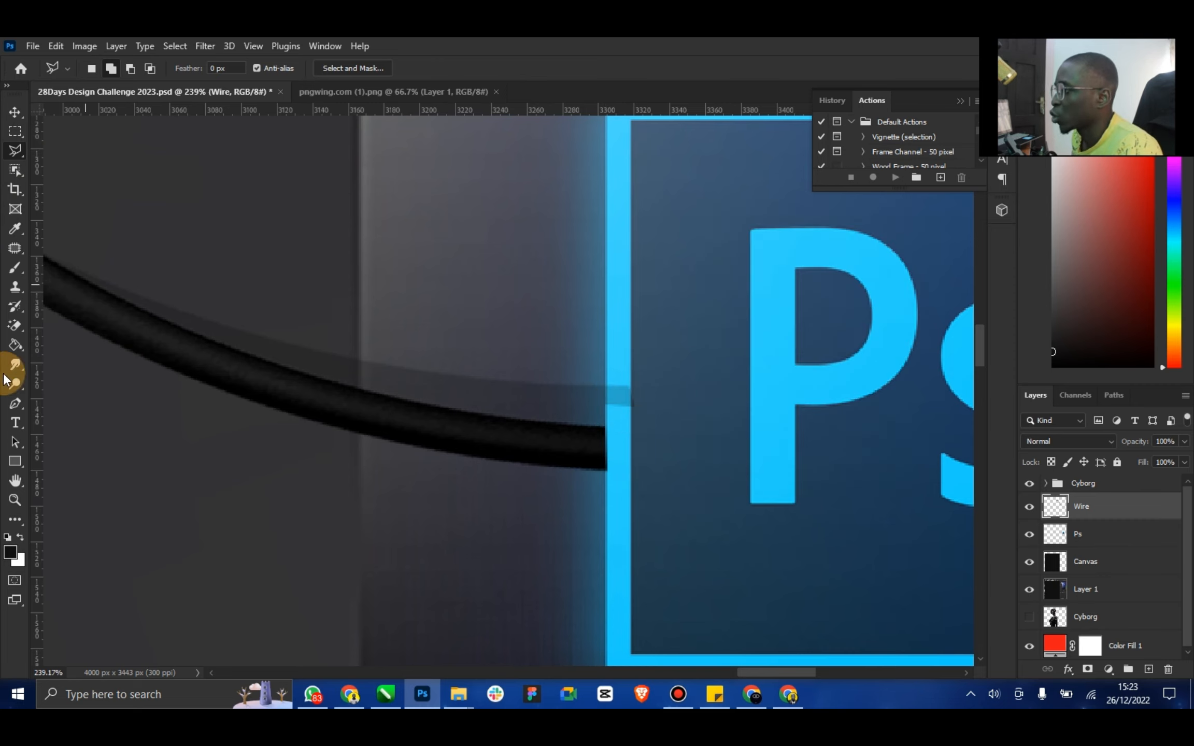
Examine how the trimmed wire runs between the cyborg's head and the Ps logo, close up and in the full composition
double_click(19, 478)
left_click(16, 500)
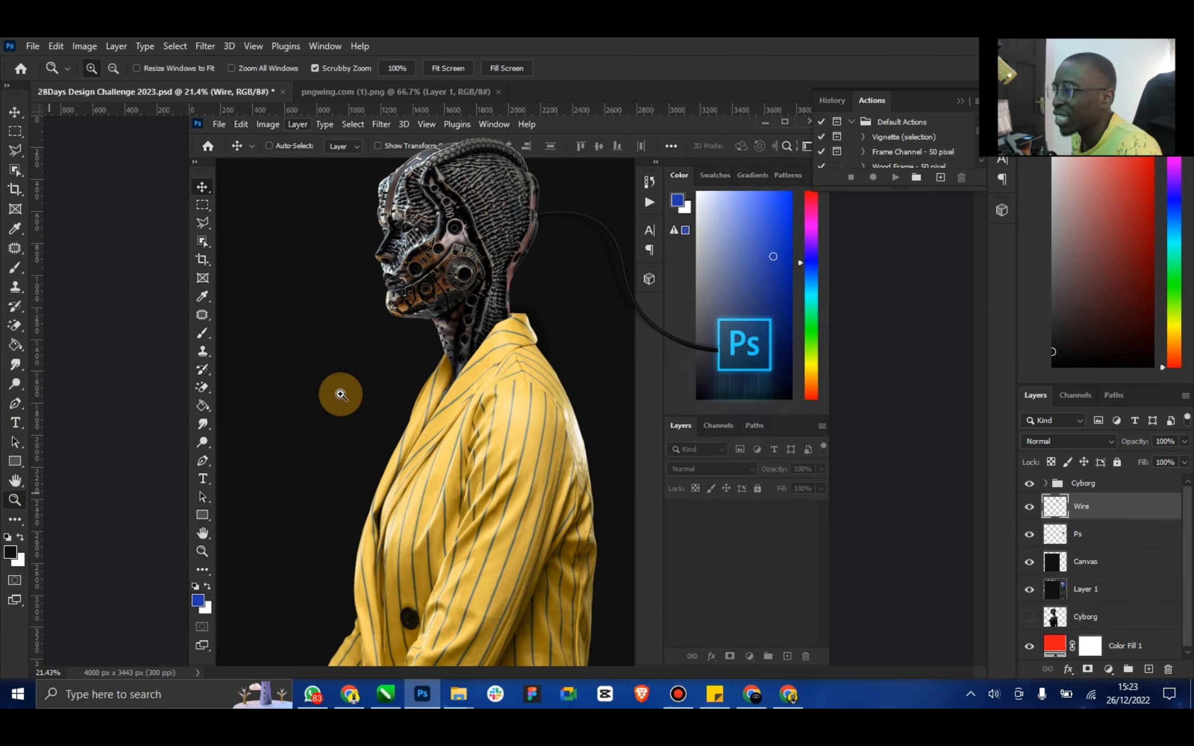
left_click_drag(632, 197, 685, 222)
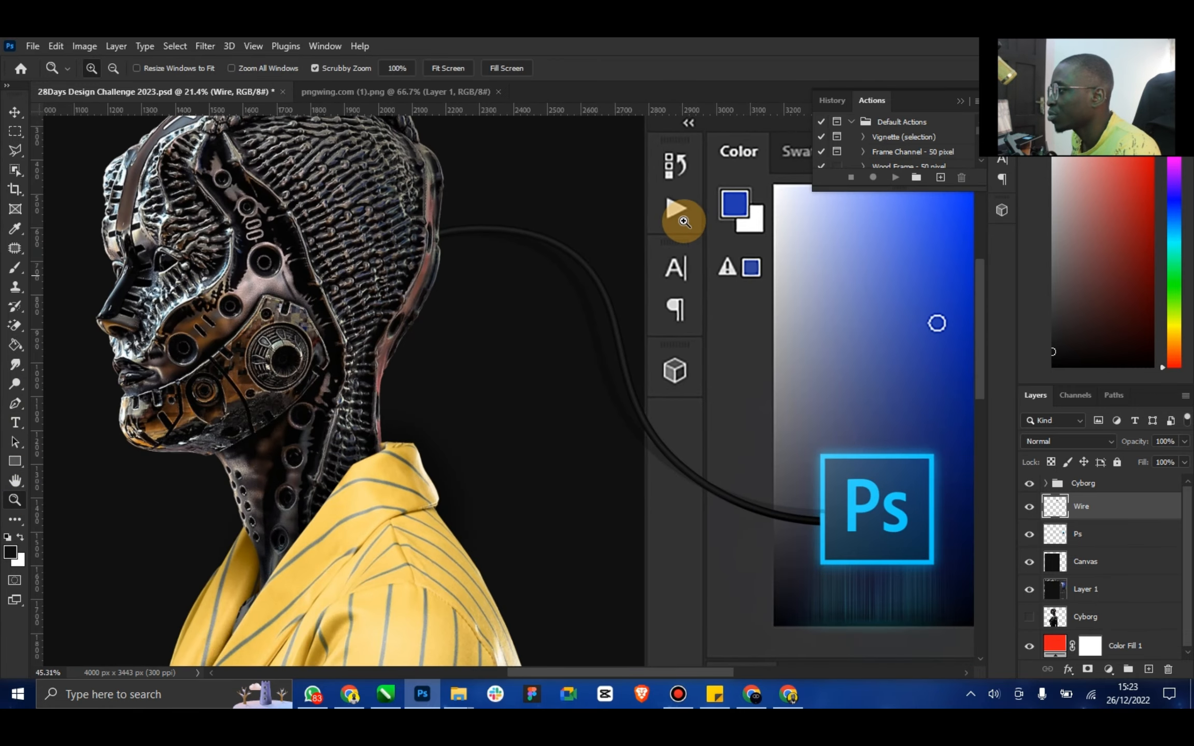
left_click_drag(826, 528, 866, 513)
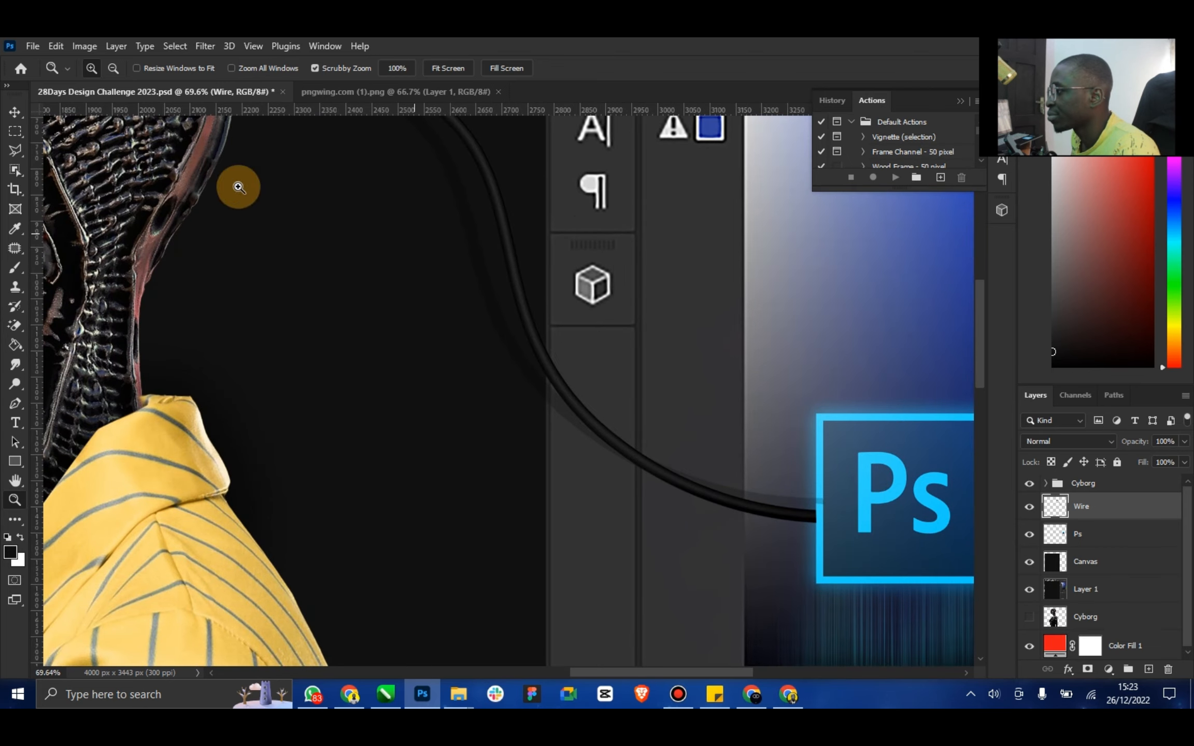
left_click(10, 119)
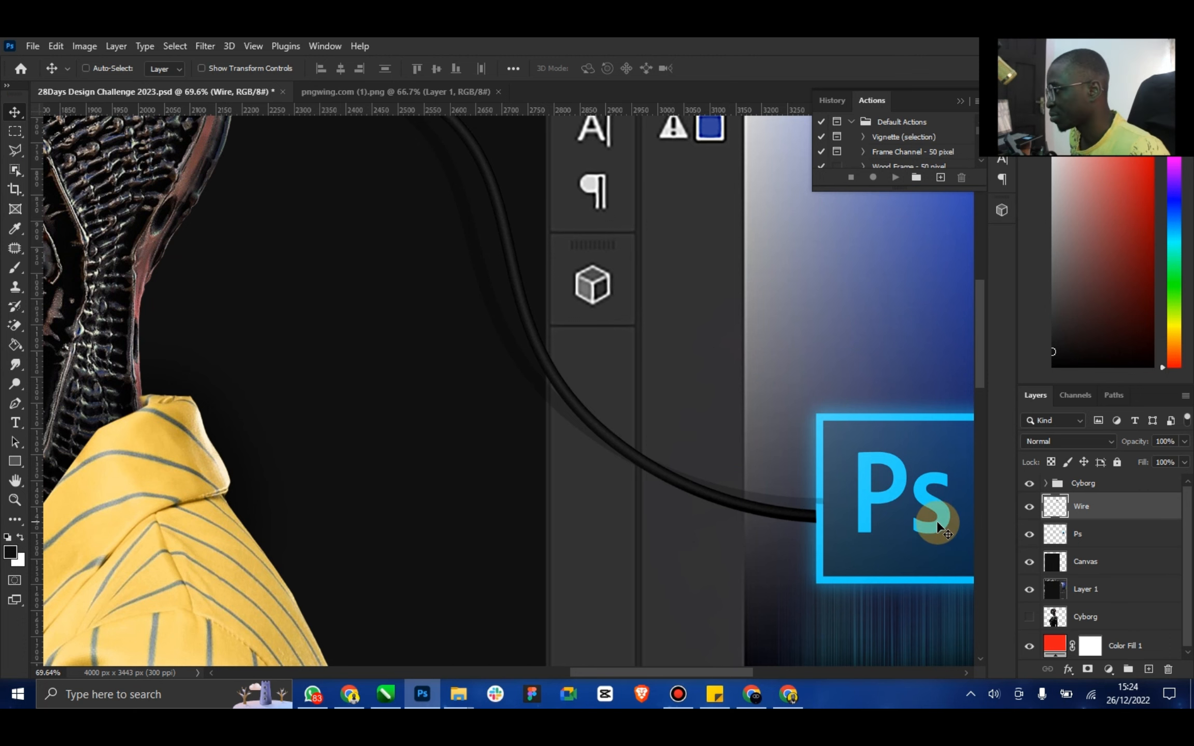
left_click(15, 481)
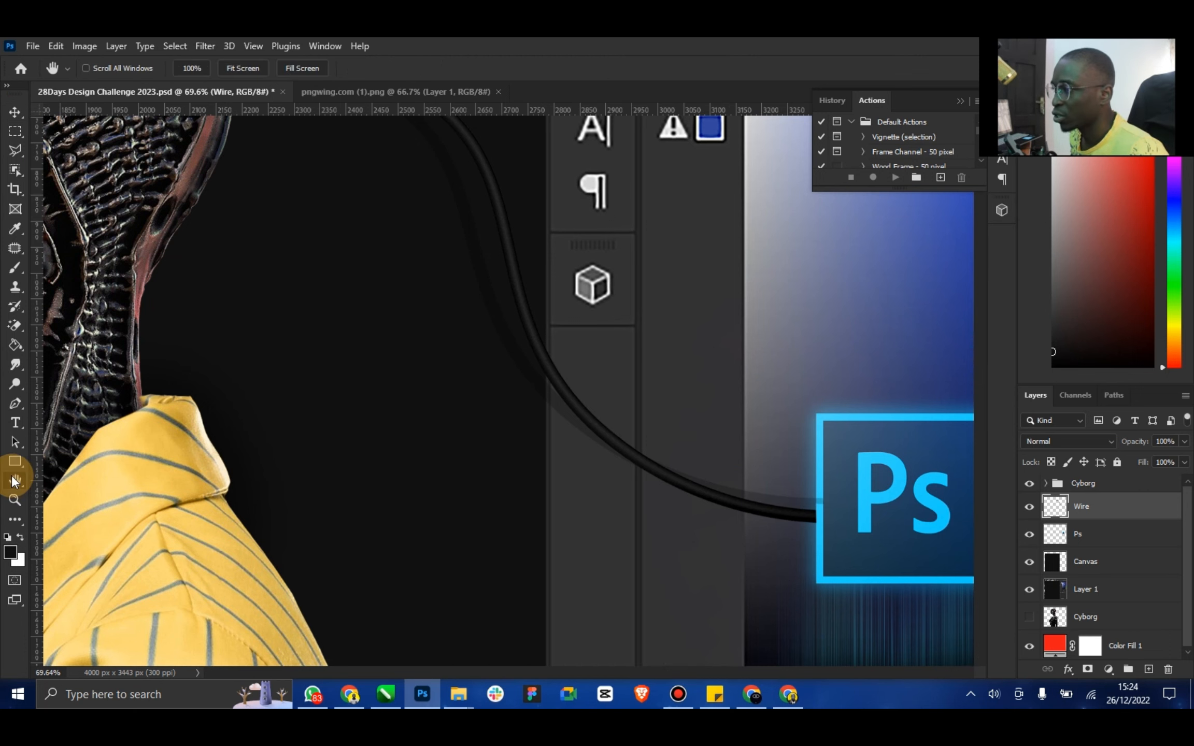
key("ctrl+0")
Try an Outer Glow with a size of 21 px on the Wire layer, and undo it
right_click(1102, 513)
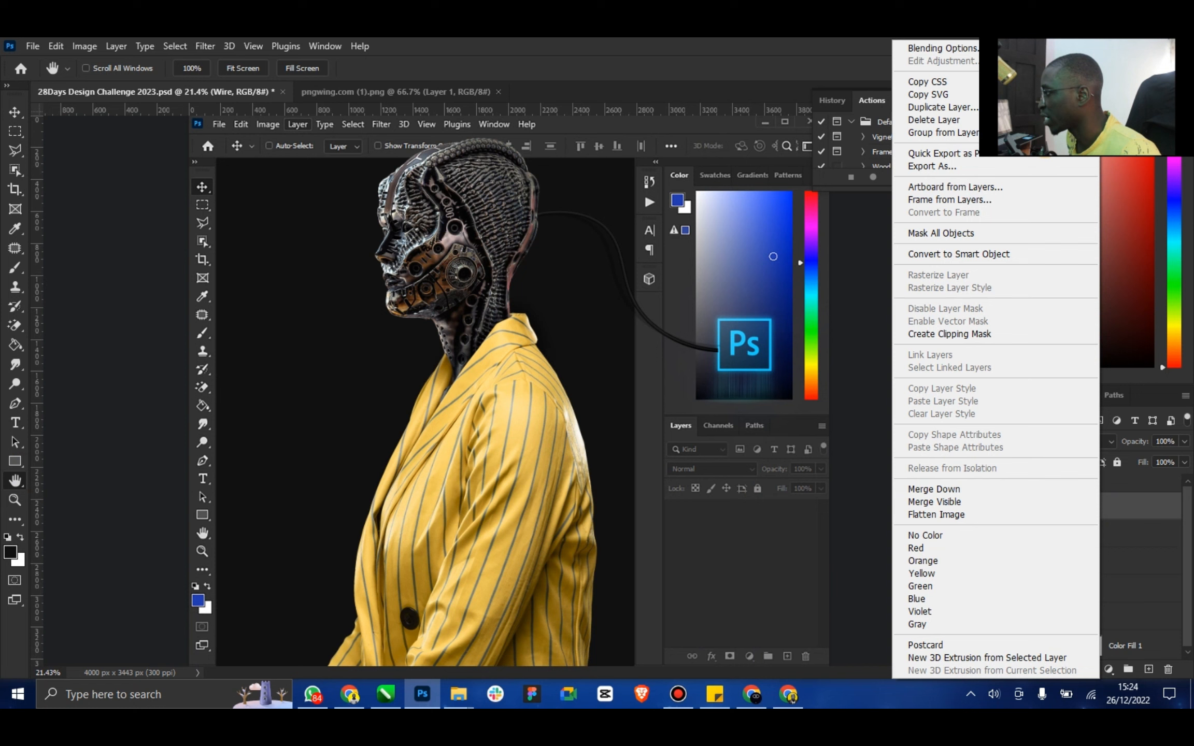
left_click(949, 49)
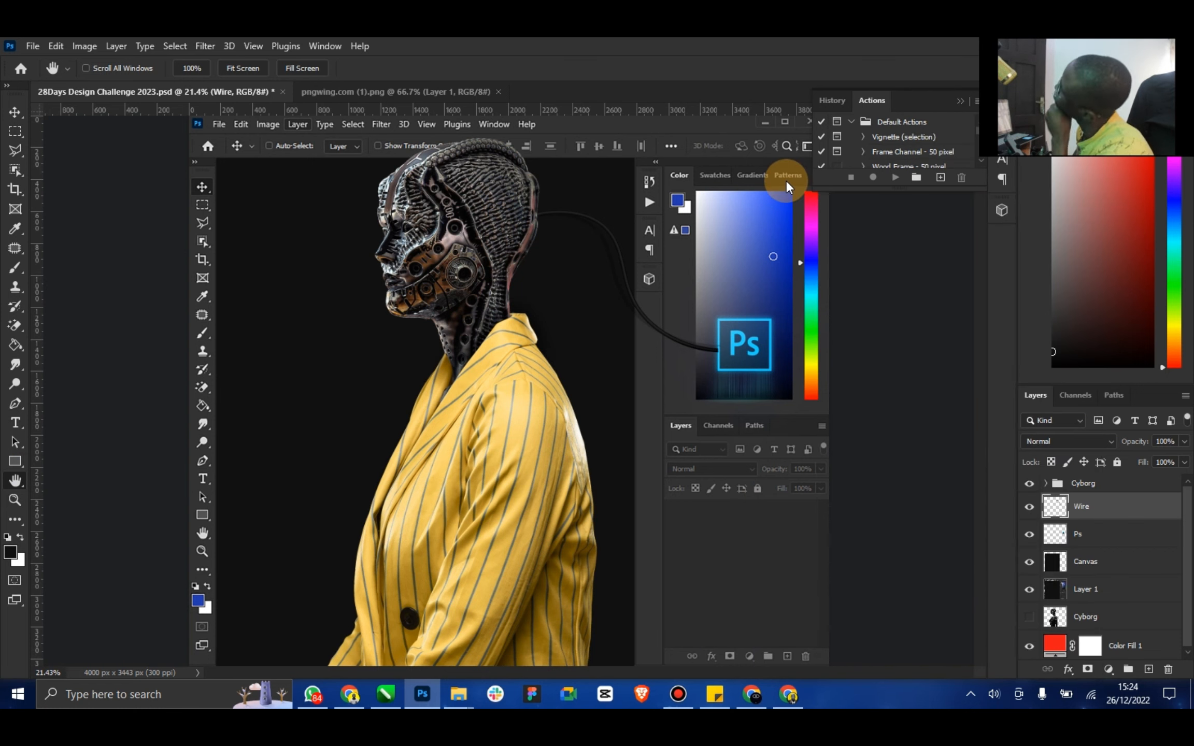
left_click_drag(496, 200, 599, 325)
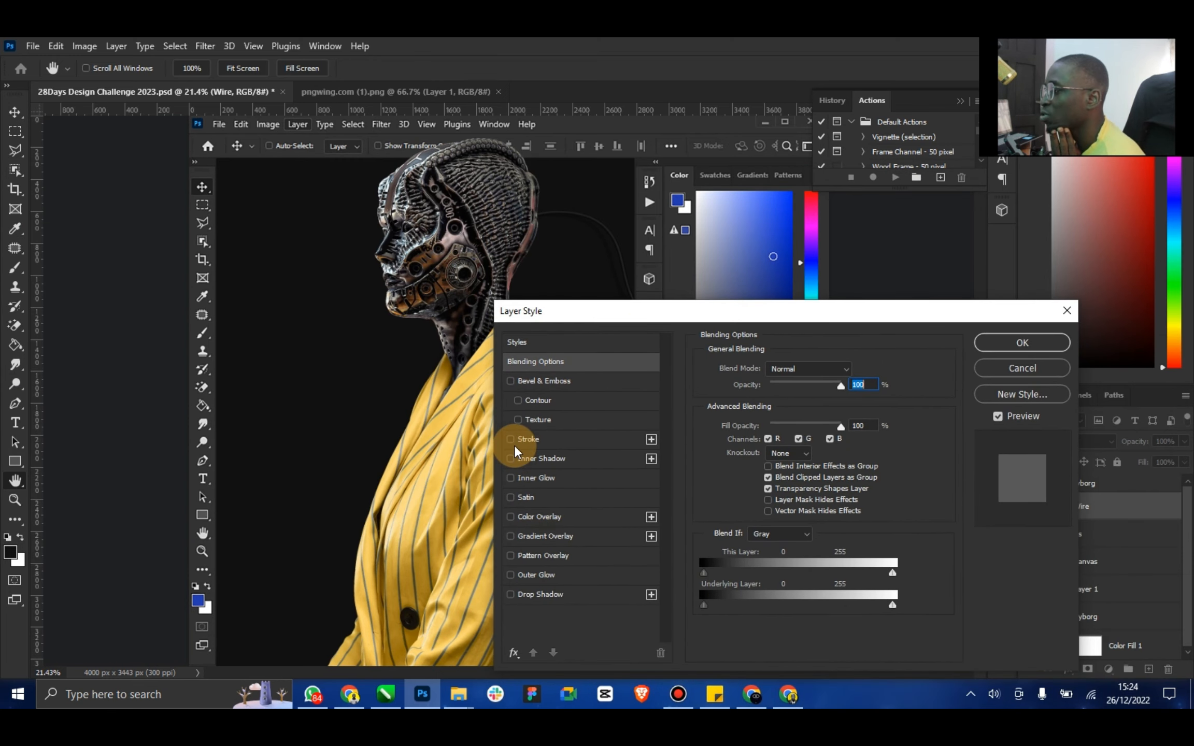
left_click(512, 575)
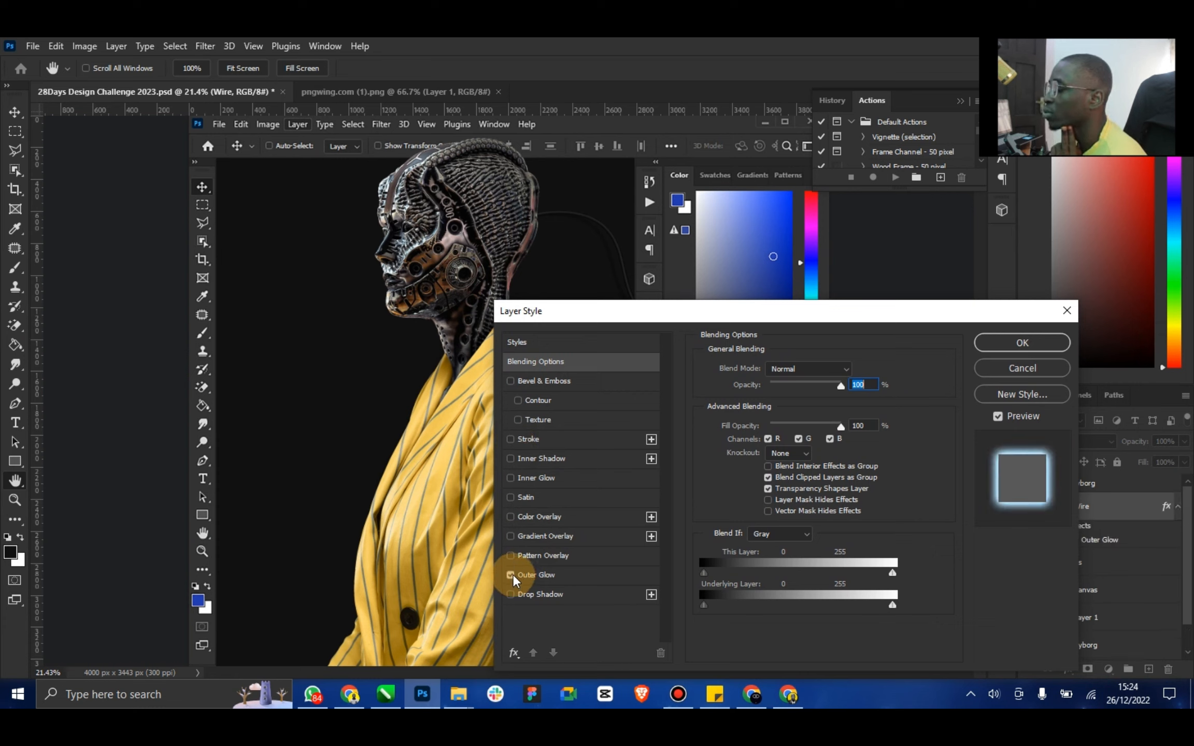
left_click(548, 576)
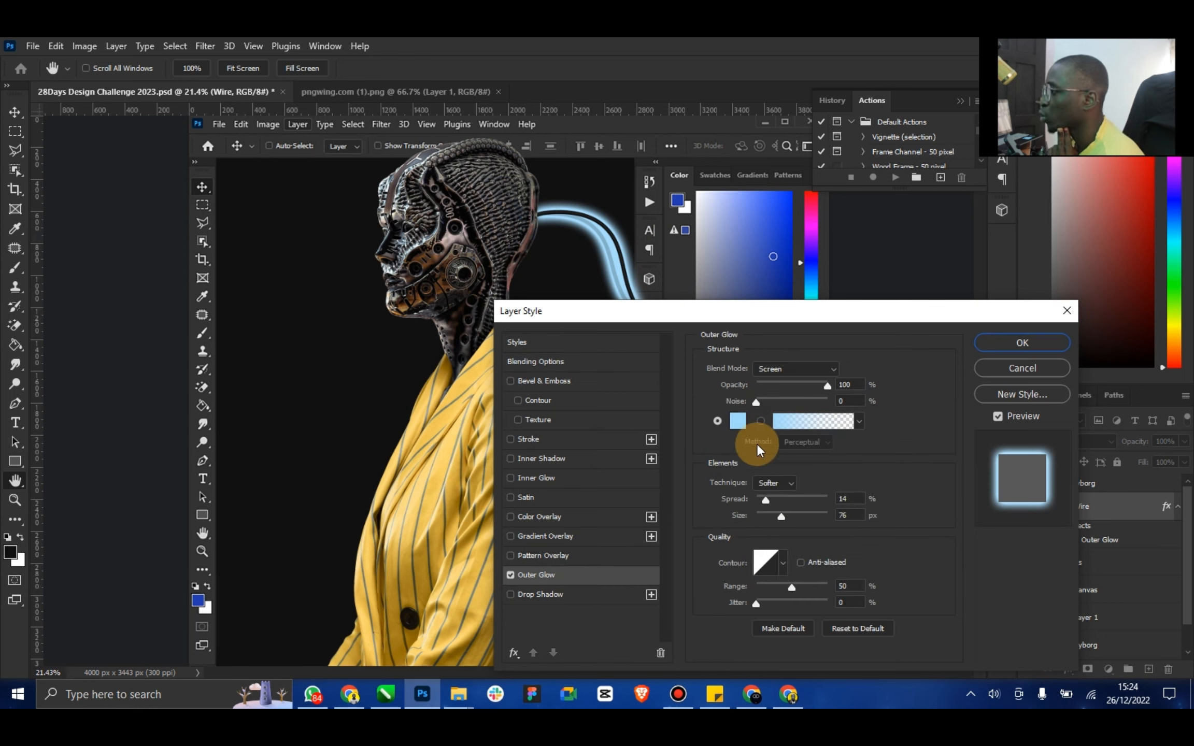
left_click_drag(781, 524, 770, 518)
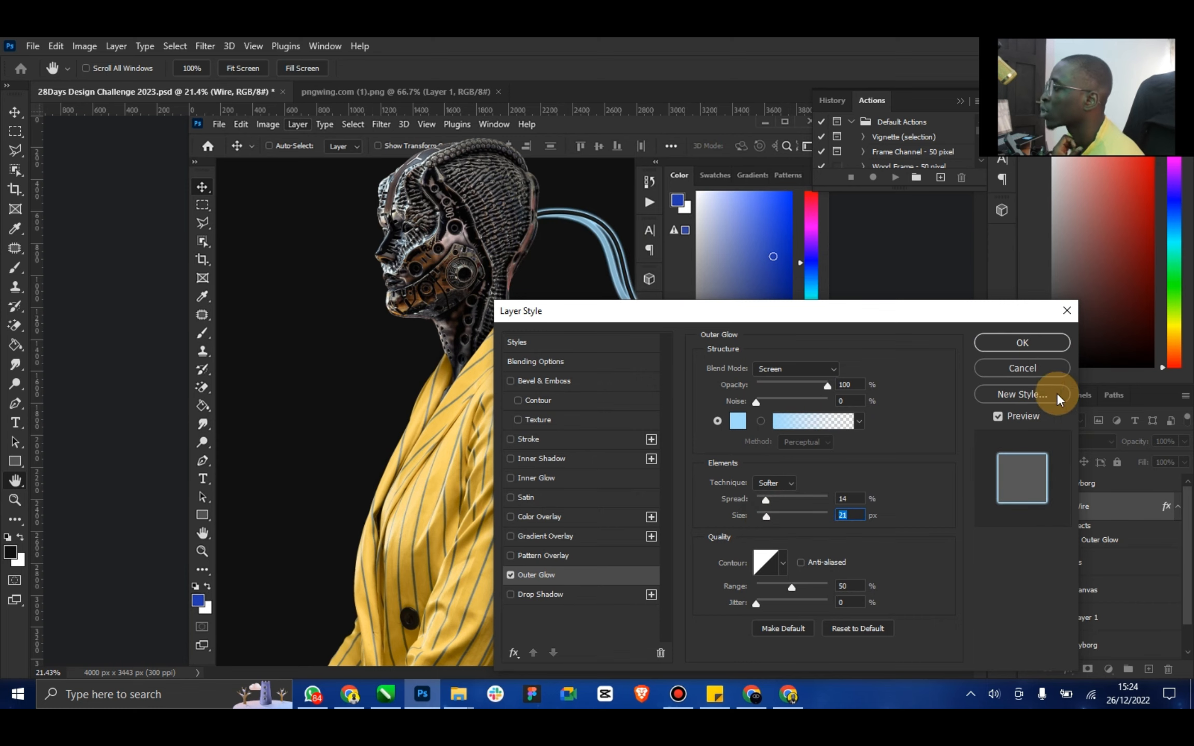
left_click(1022, 343)
key("ctrl+z")
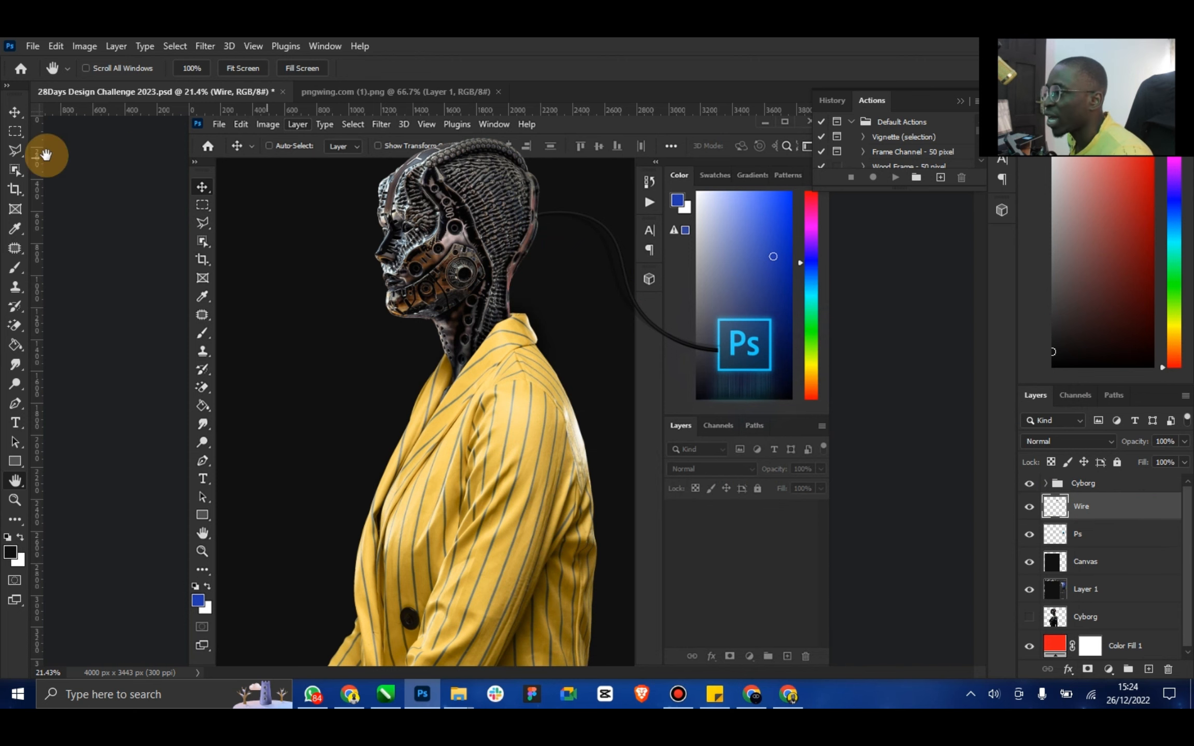
Duplicate the Wire layer and hide the original
left_click(14, 112)
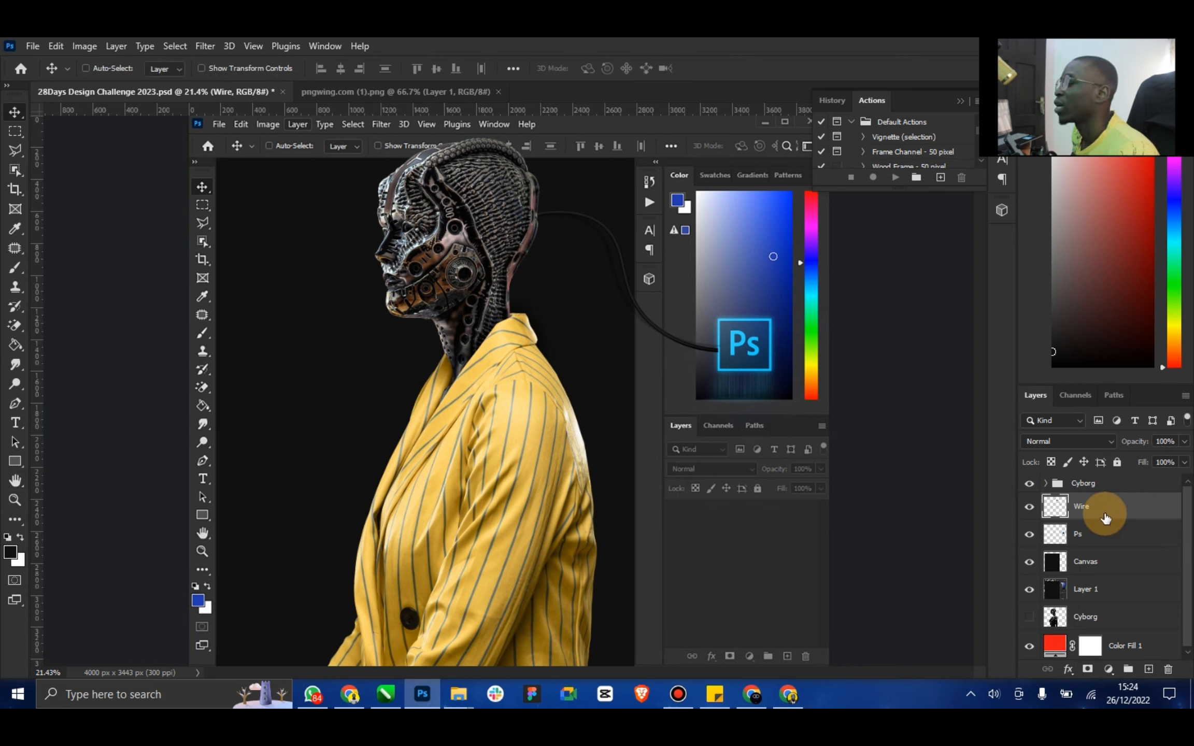
key("ctrl+j")
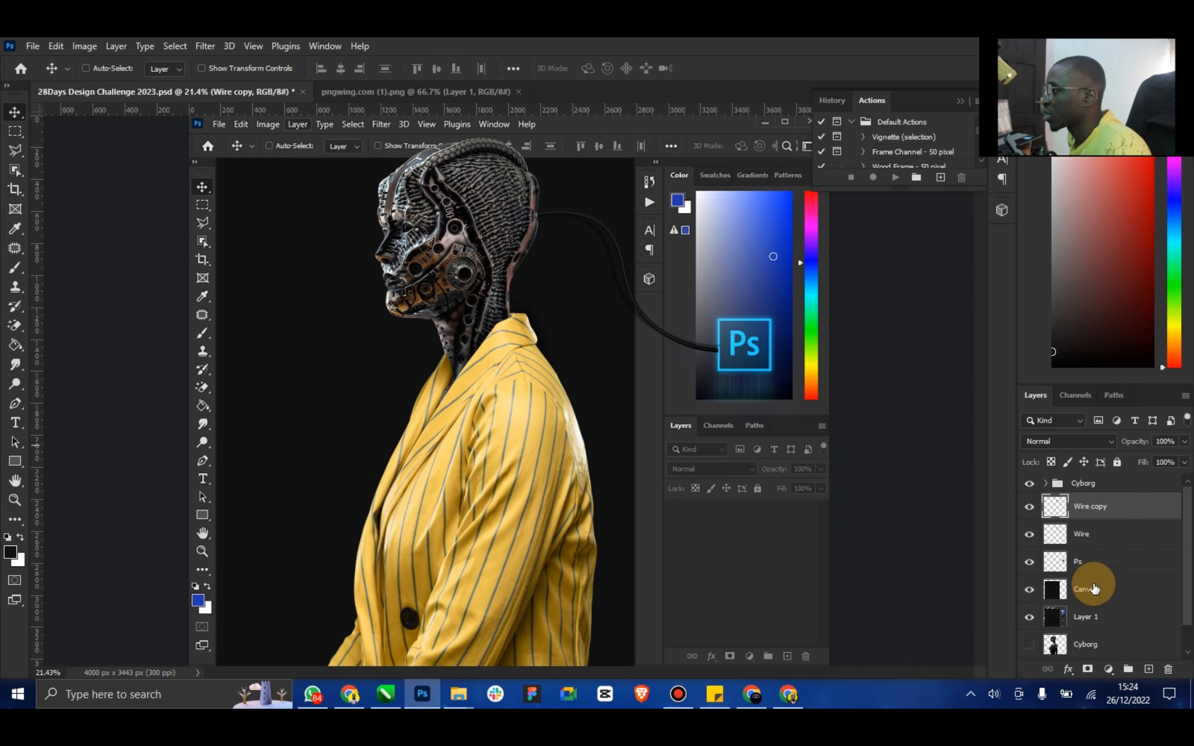
left_click(1029, 535)
Lasso the faint shadow under the wire on the Wire copy layer, from the cyborg's head towards the Ps logo, delete it, and deselect
left_click(15, 151)
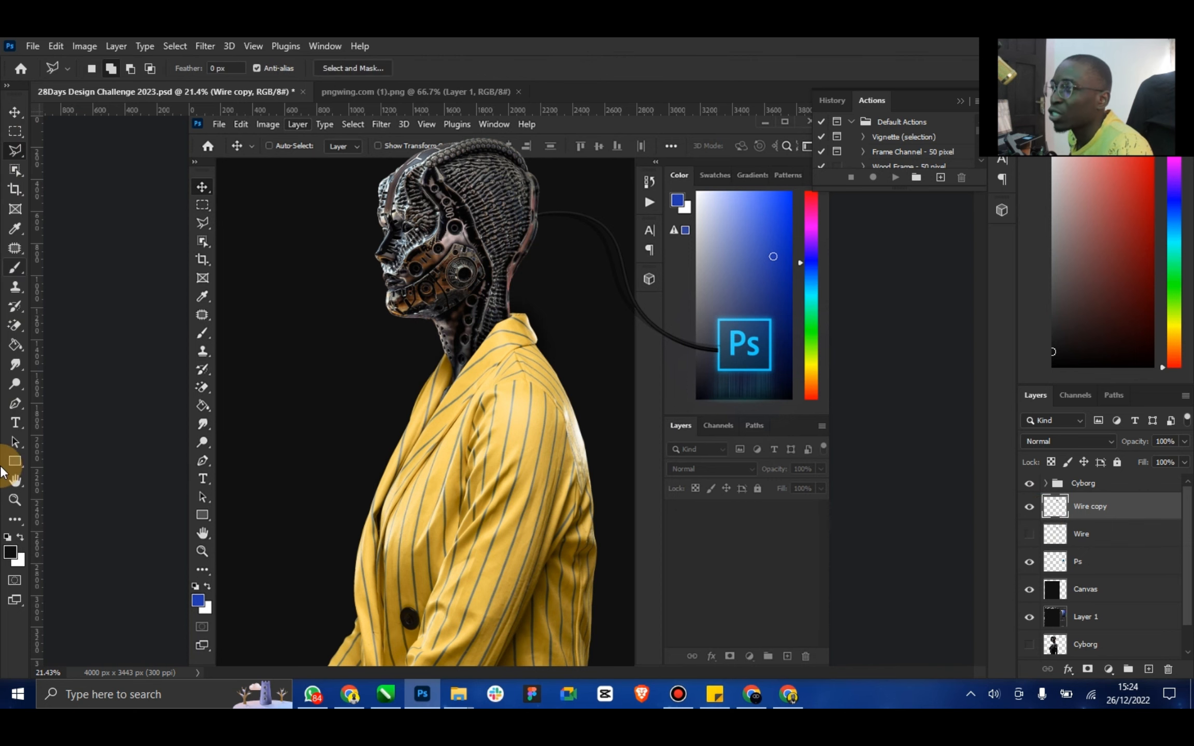
left_click(11, 500)
left_click_drag(575, 206, 624, 193)
left_click(15, 150)
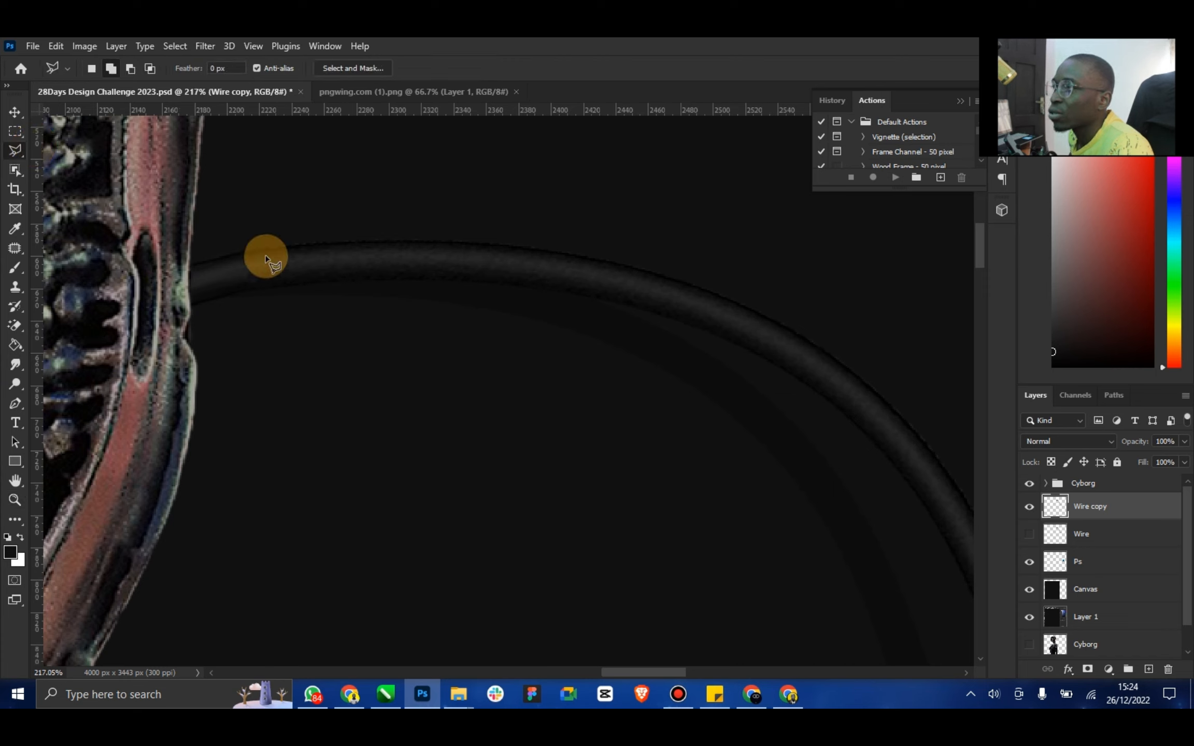
left_click(188, 307)
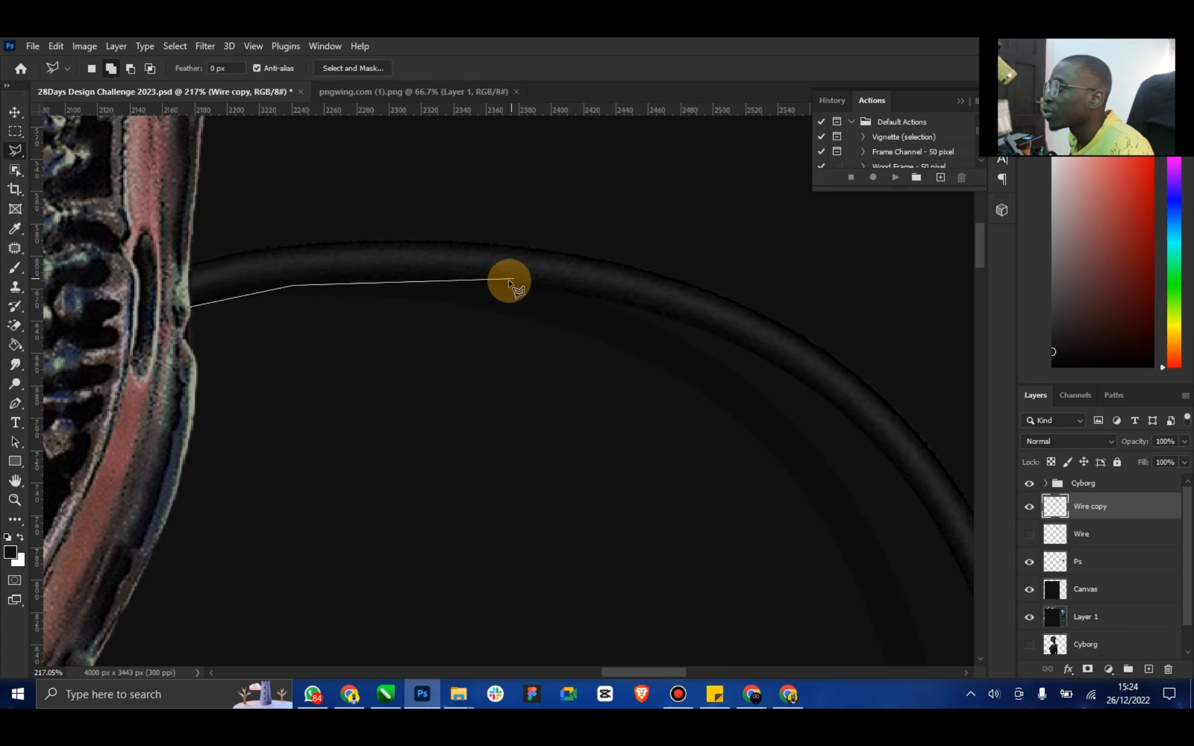
left_click(406, 277)
left_click(564, 291)
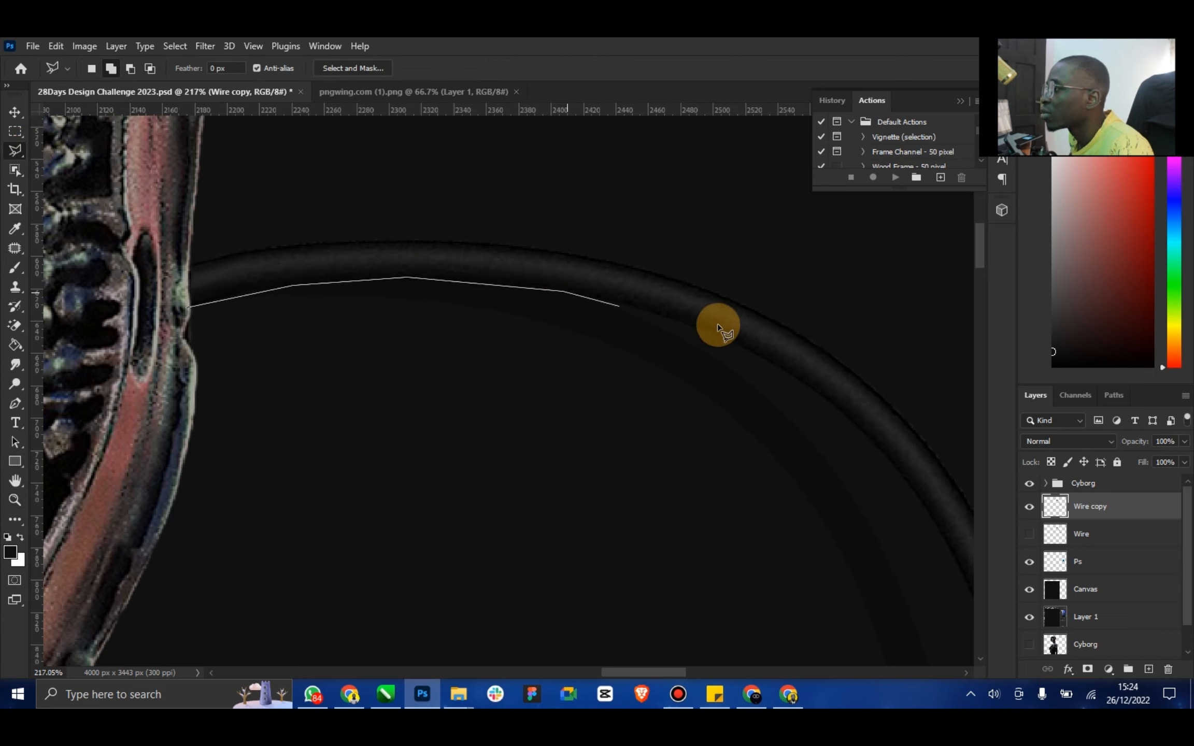
left_click(718, 330)
left_click(871, 454)
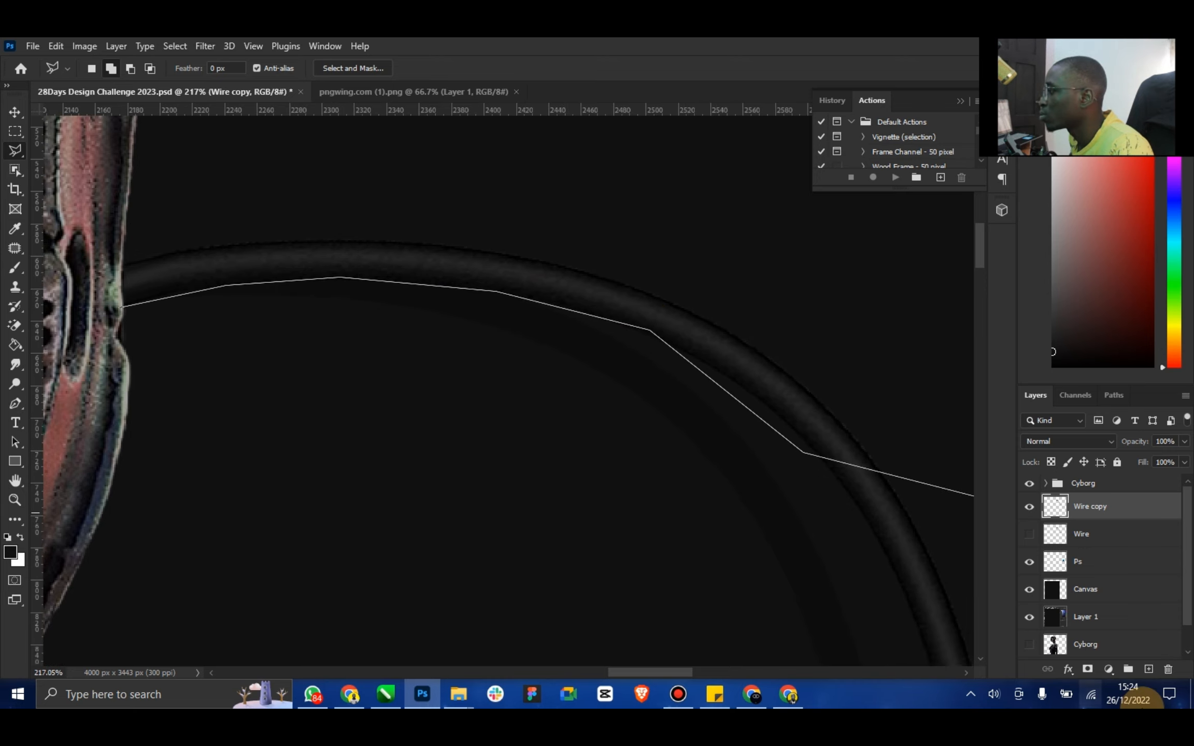
left_click(688, 463)
scroll(695, 466, "down", 8)
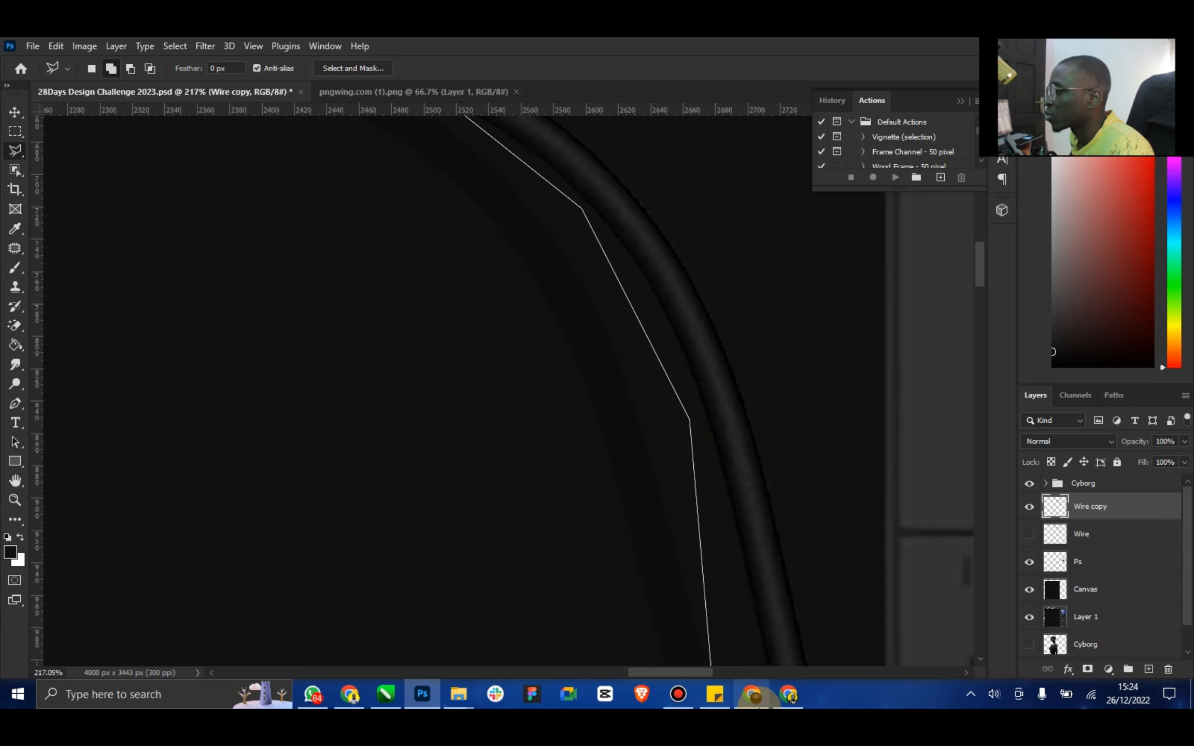
left_click(816, 515)
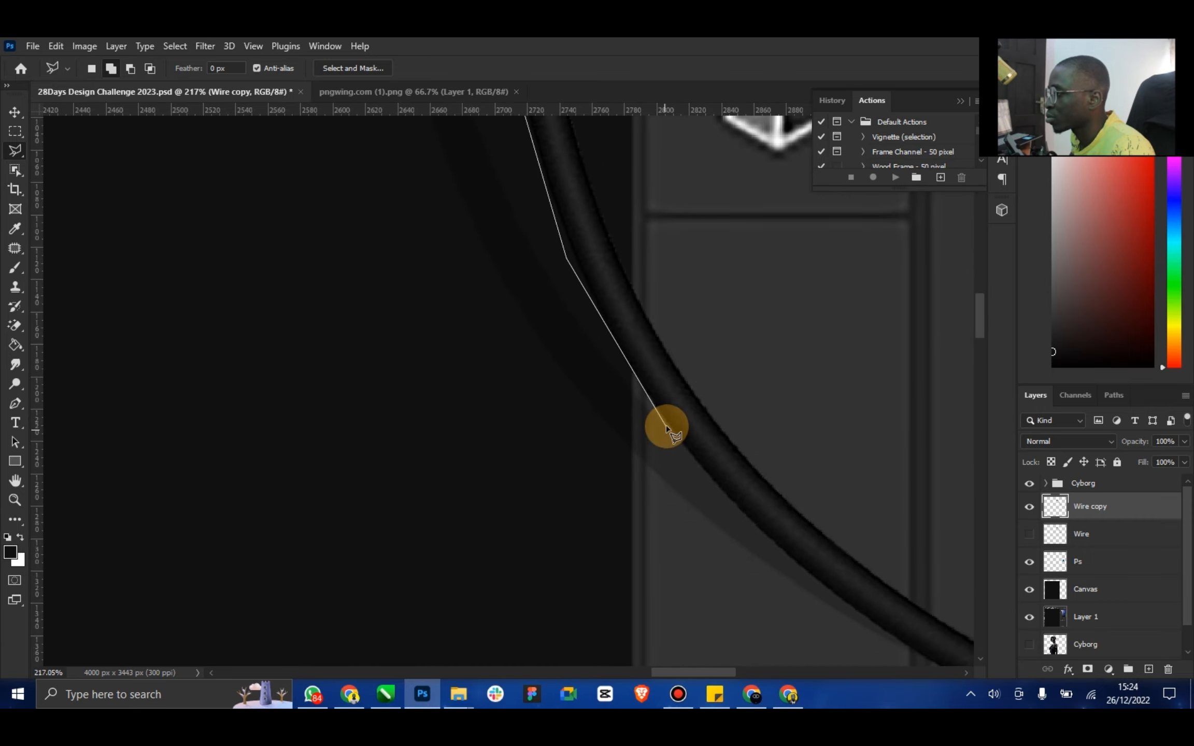
left_click(667, 424)
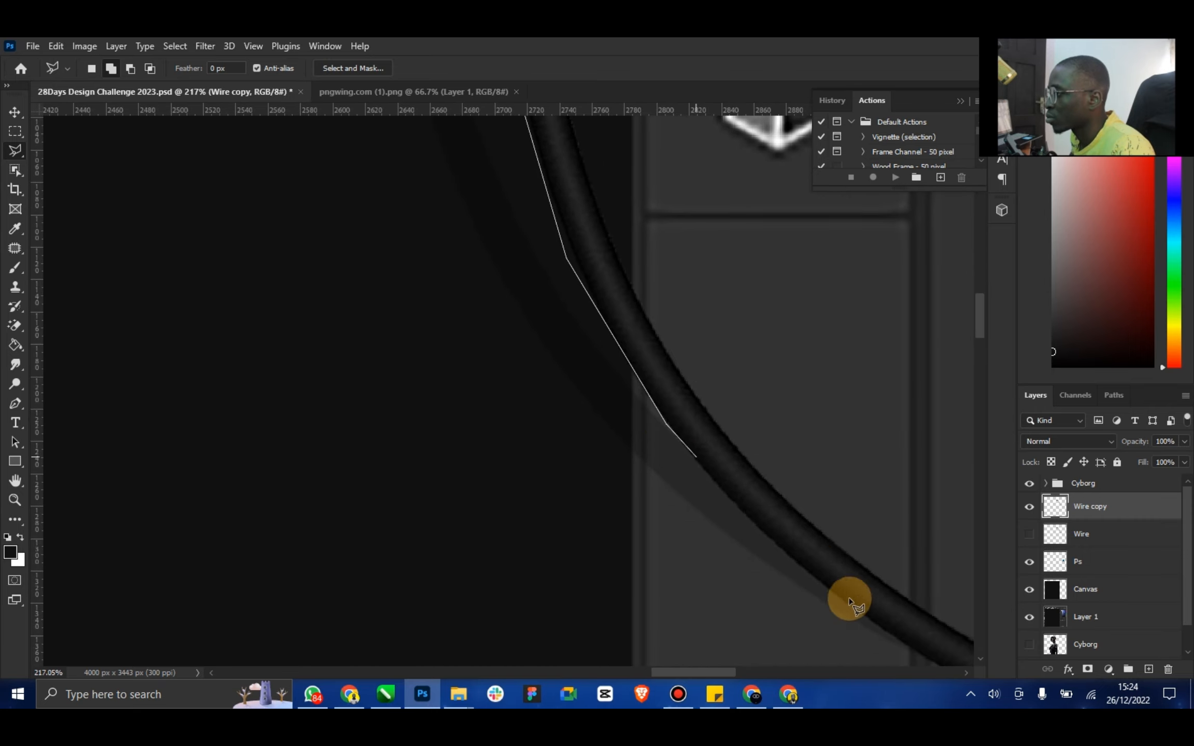
left_click(772, 539)
left_click(894, 637)
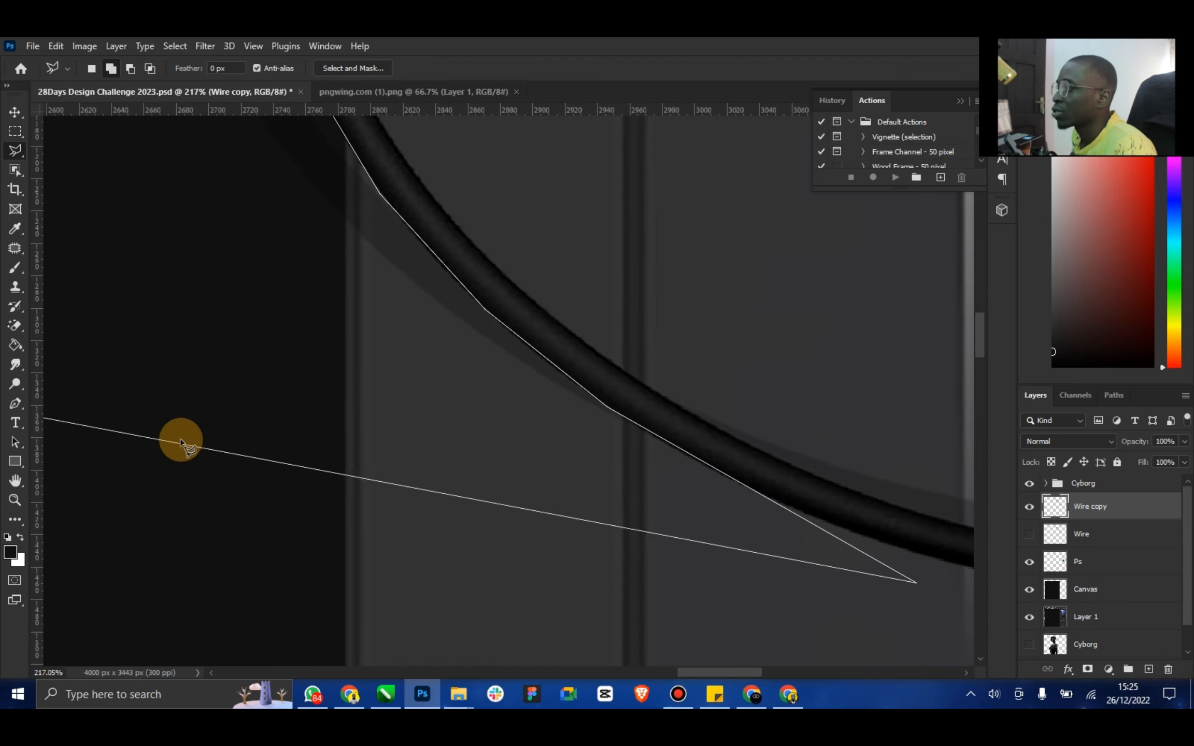
left_click(146, 426)
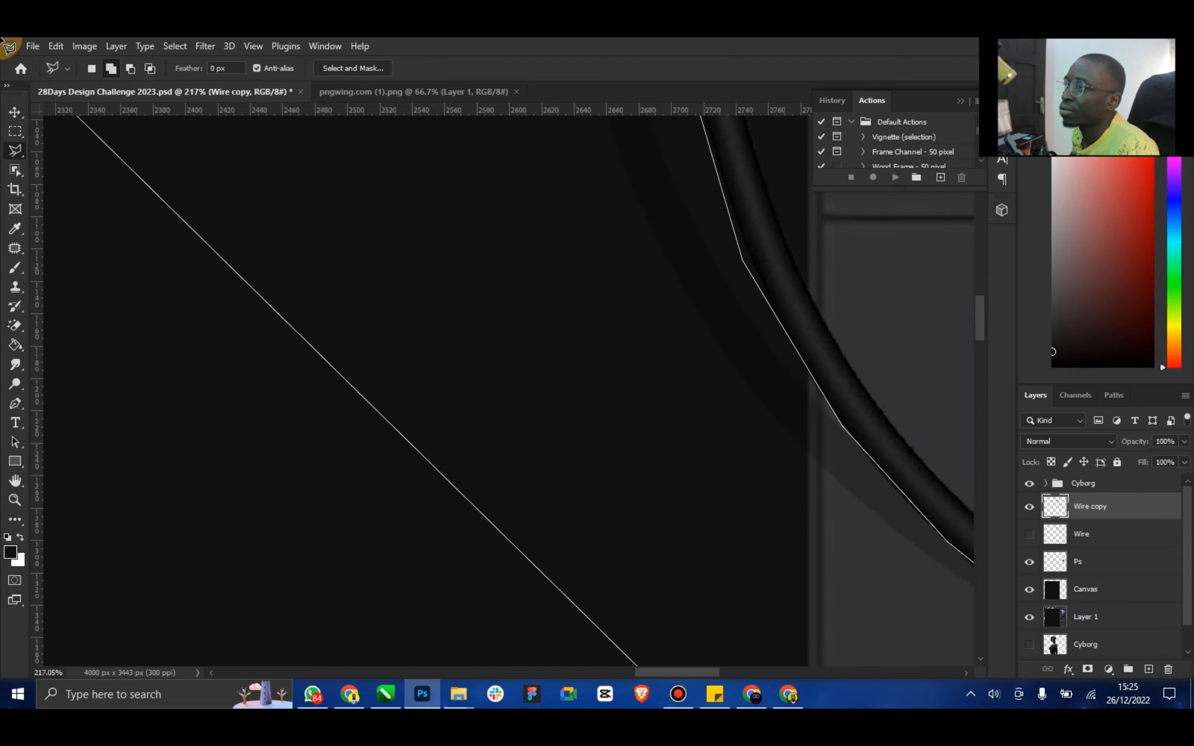
left_click(255, 306)
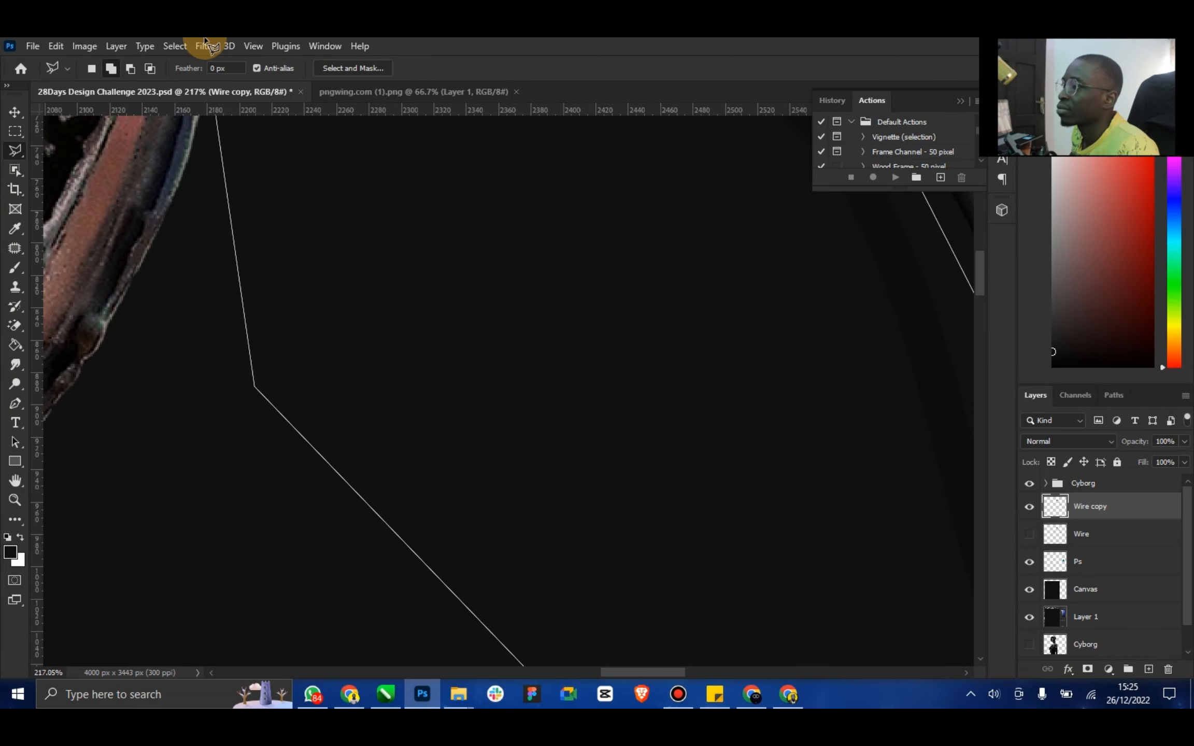
double_click(188, 445)
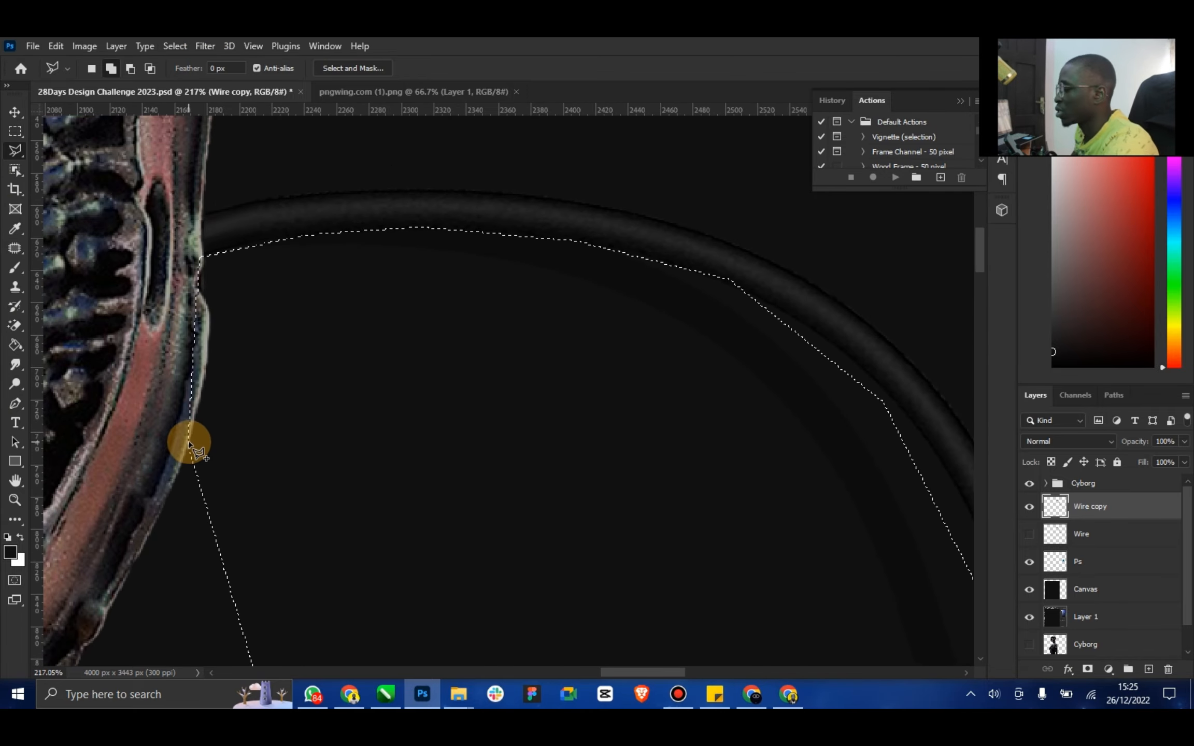
right_click(585, 359)
left_click(642, 364)
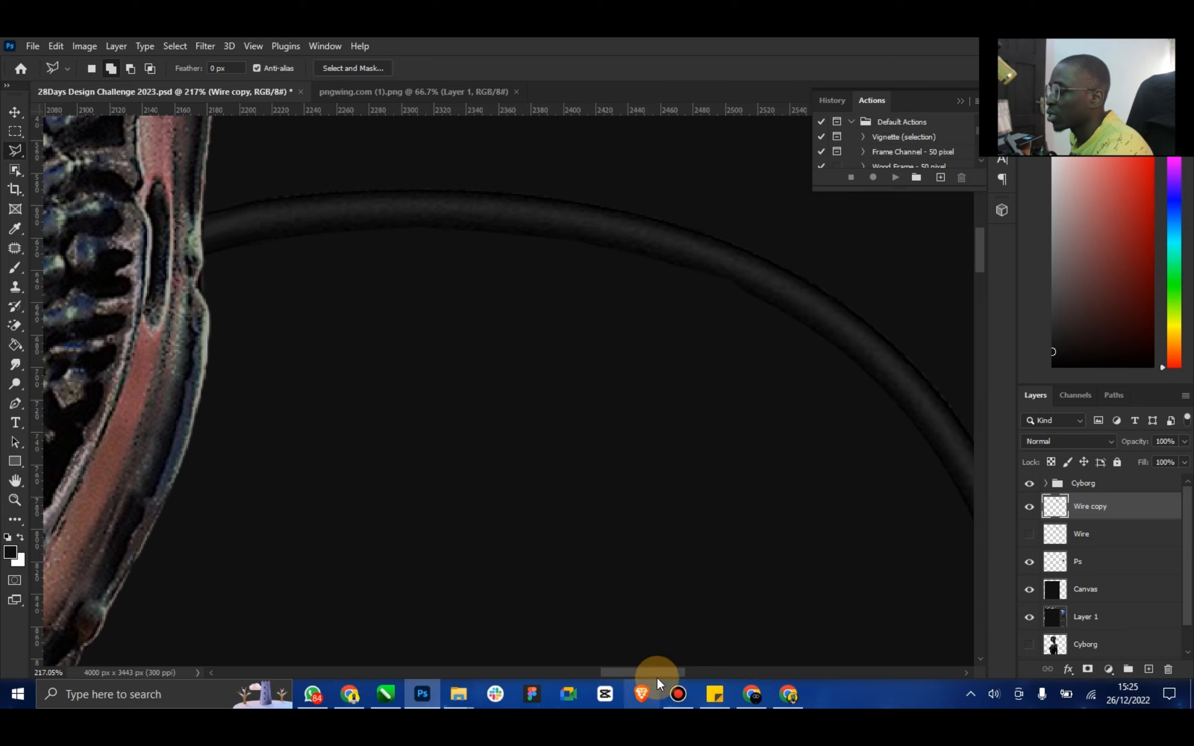
Lasso along the wire's upper edge beside the Ps logo, delete the faint shadow above it from Wire copy, and deselect
left_click_drag(657, 677, 768, 673)
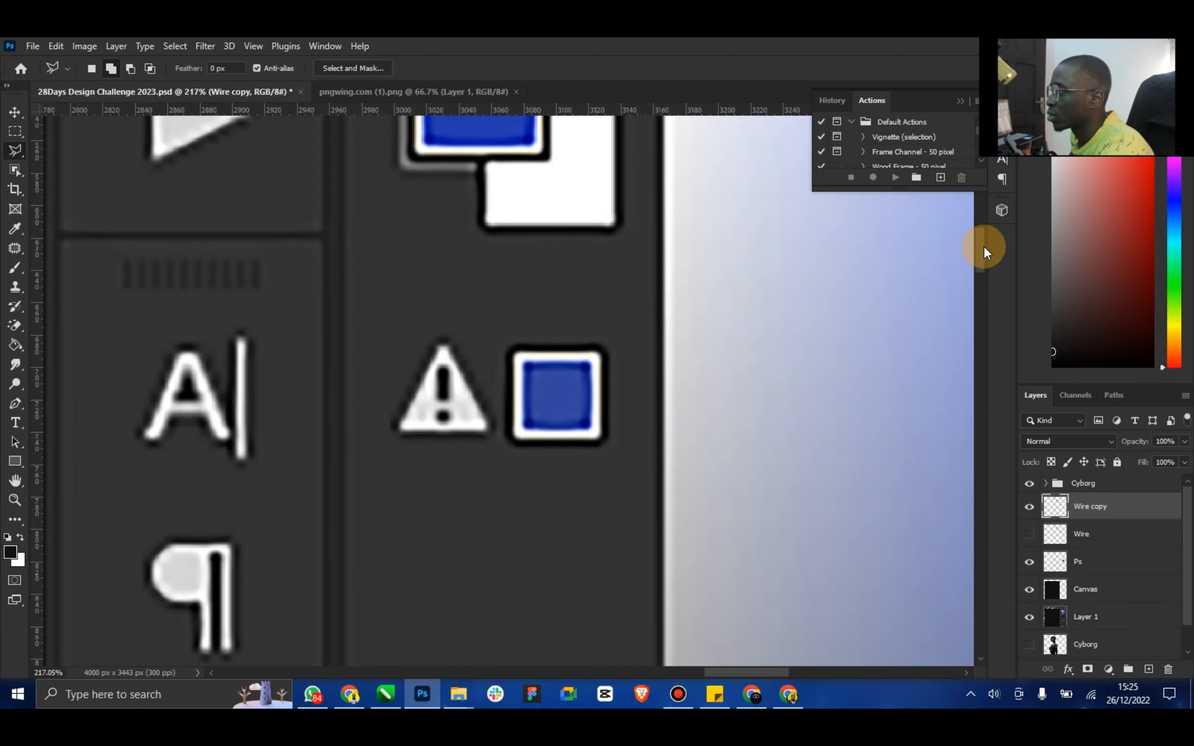
left_click_drag(983, 246, 960, 352)
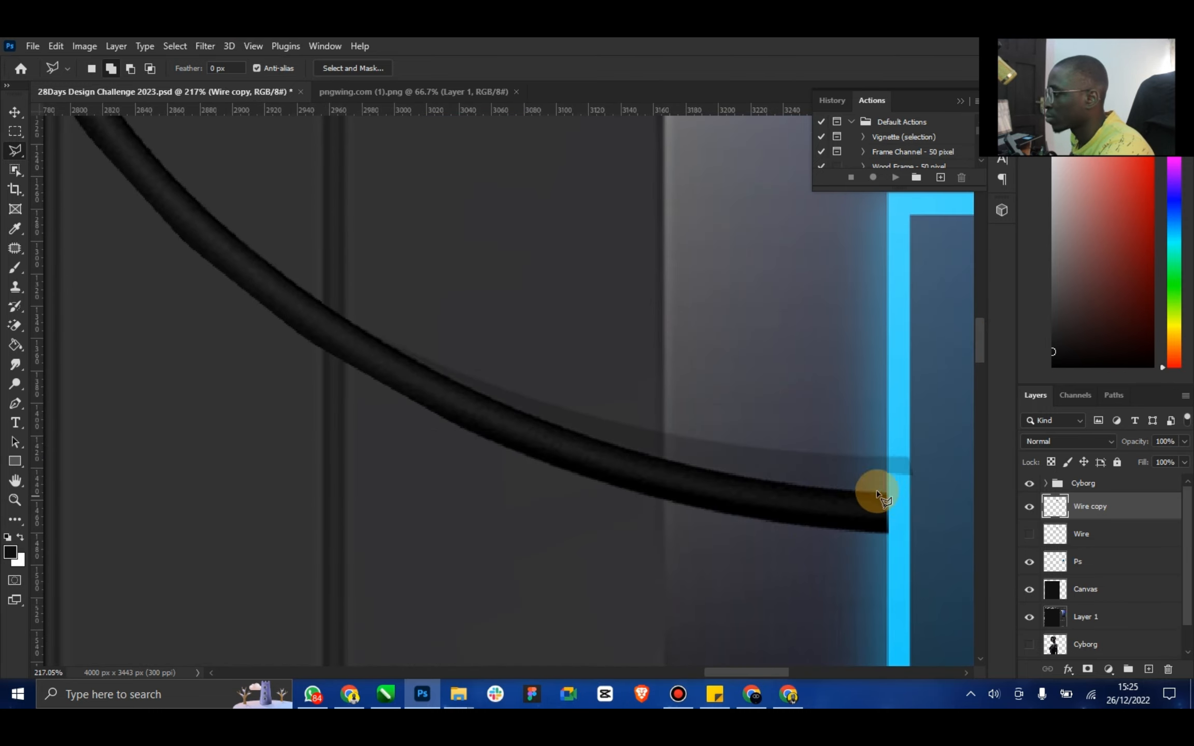
left_click(853, 492)
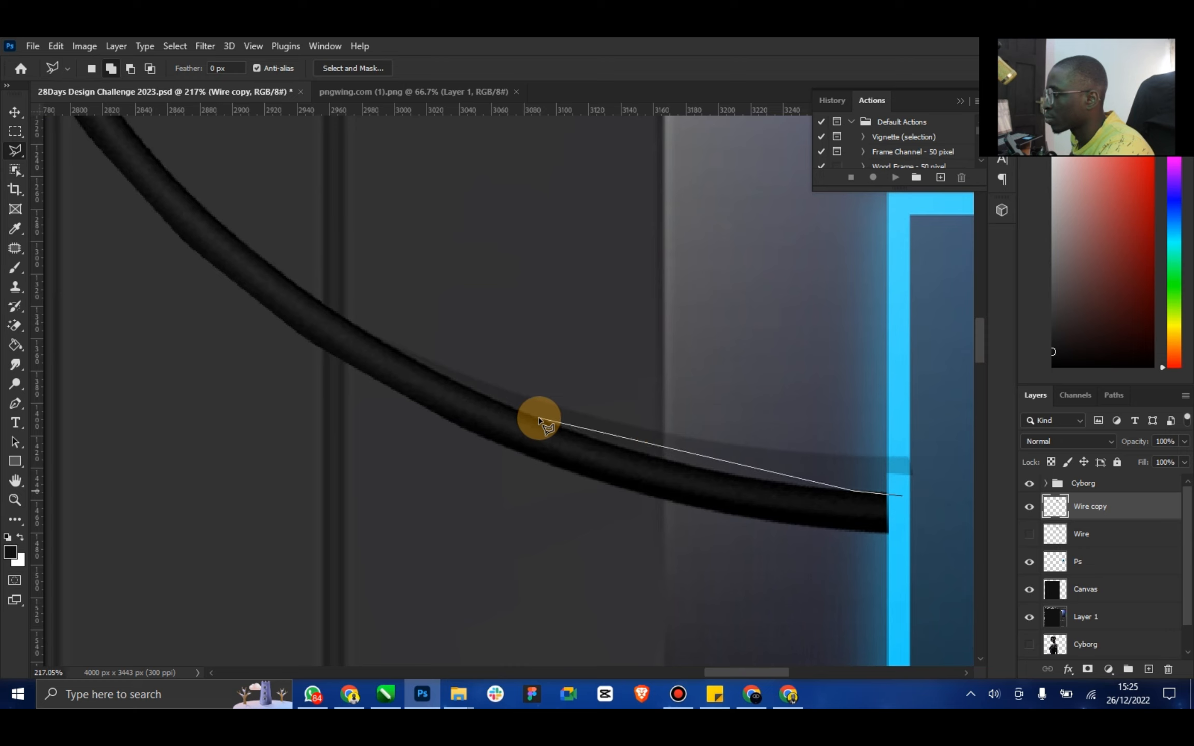
left_click(720, 474)
left_click(599, 441)
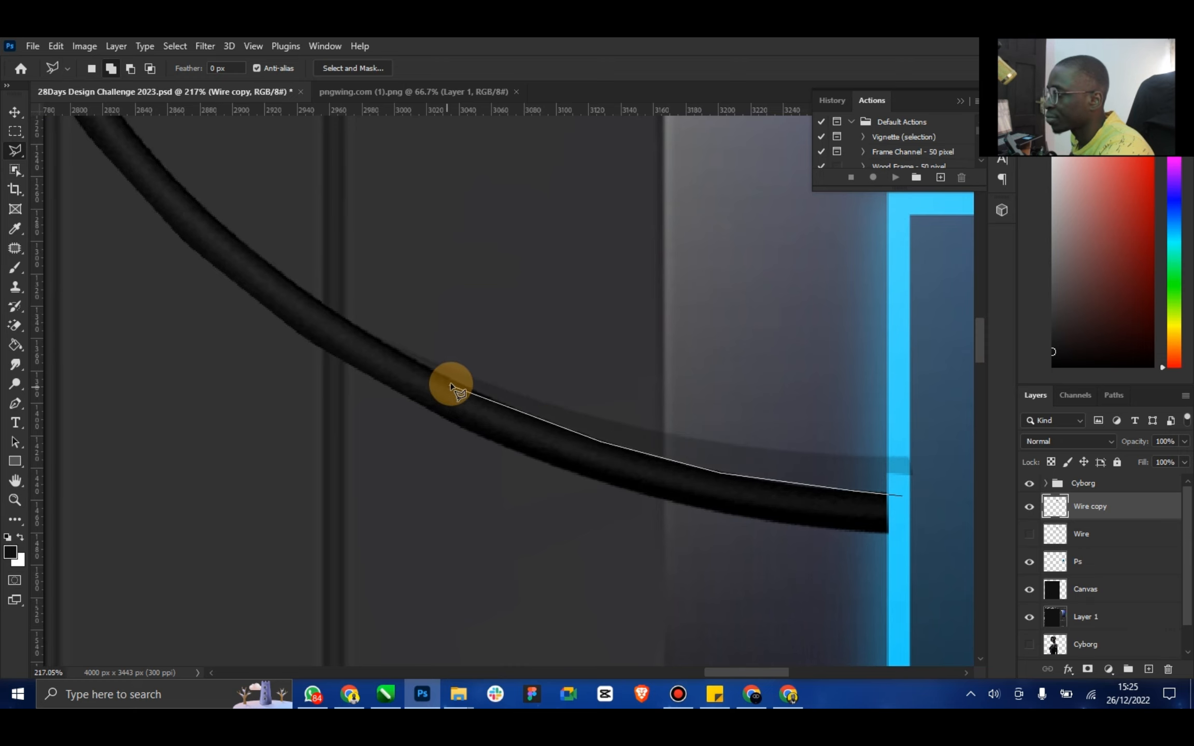
left_click(335, 315)
left_click(876, 300)
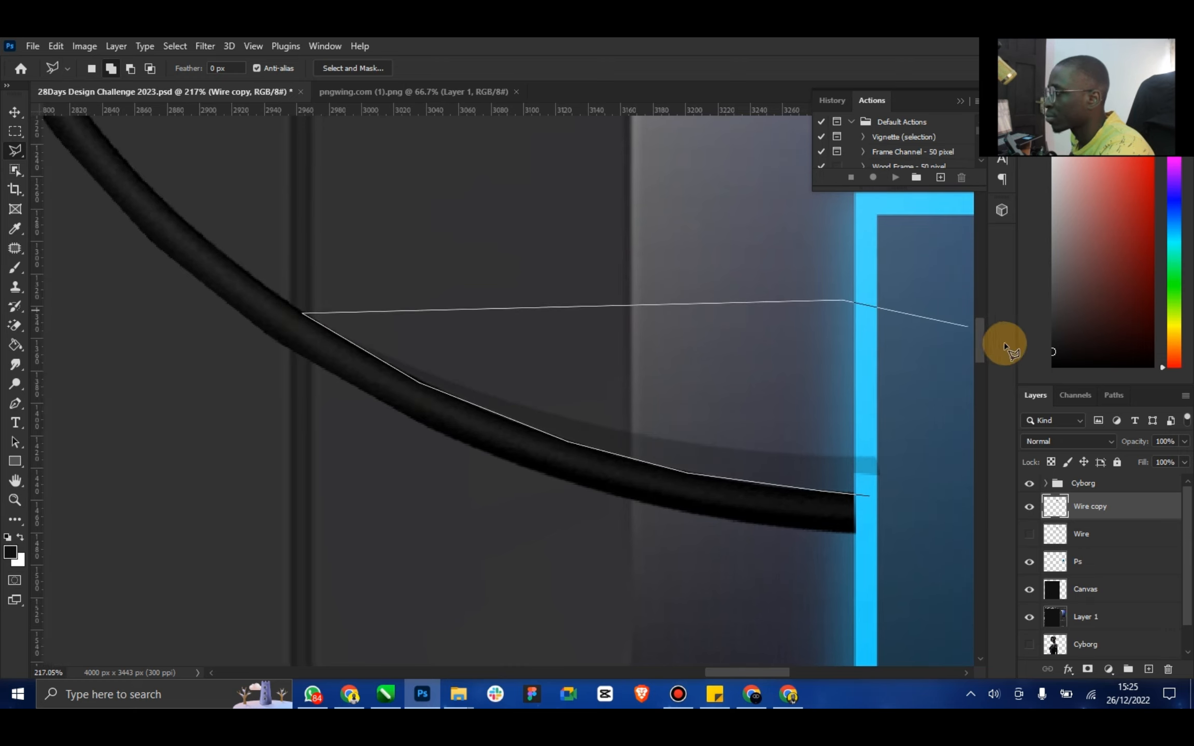
right_click(897, 380)
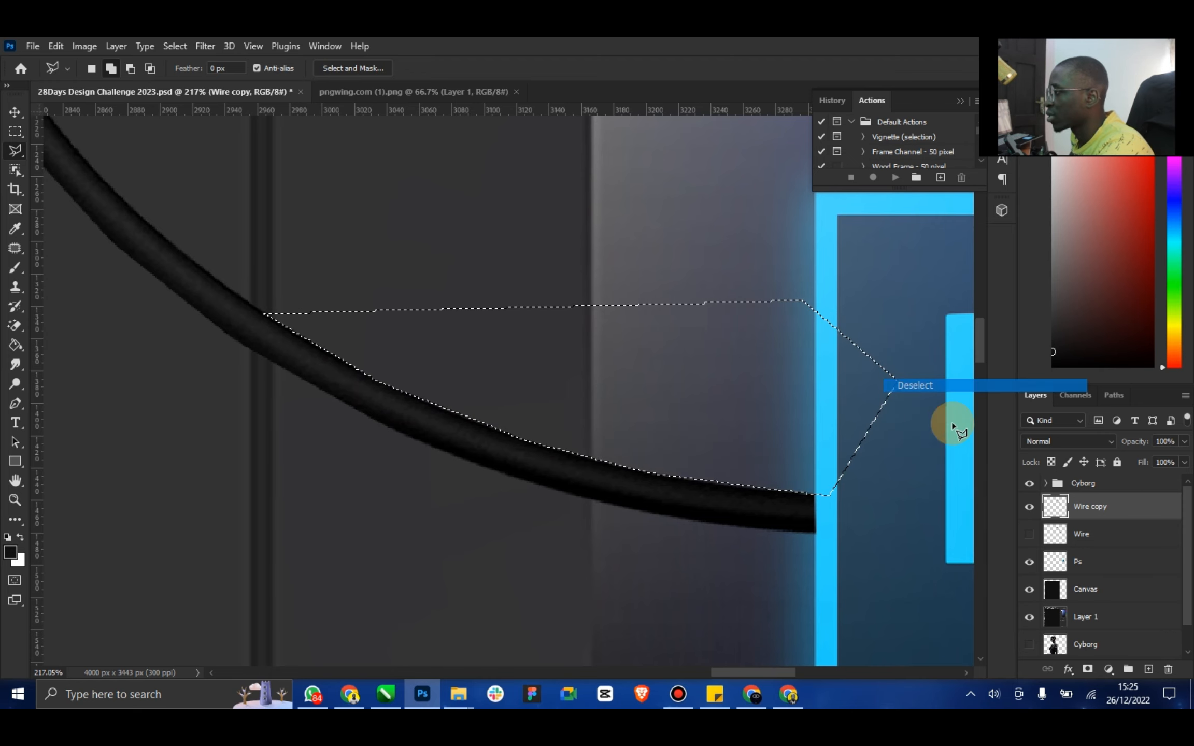
left_click(922, 386)
Show the original Wire layer, cut away the part of its shadow overlapping the Ps logo's frame, and deselect
left_click(1030, 534)
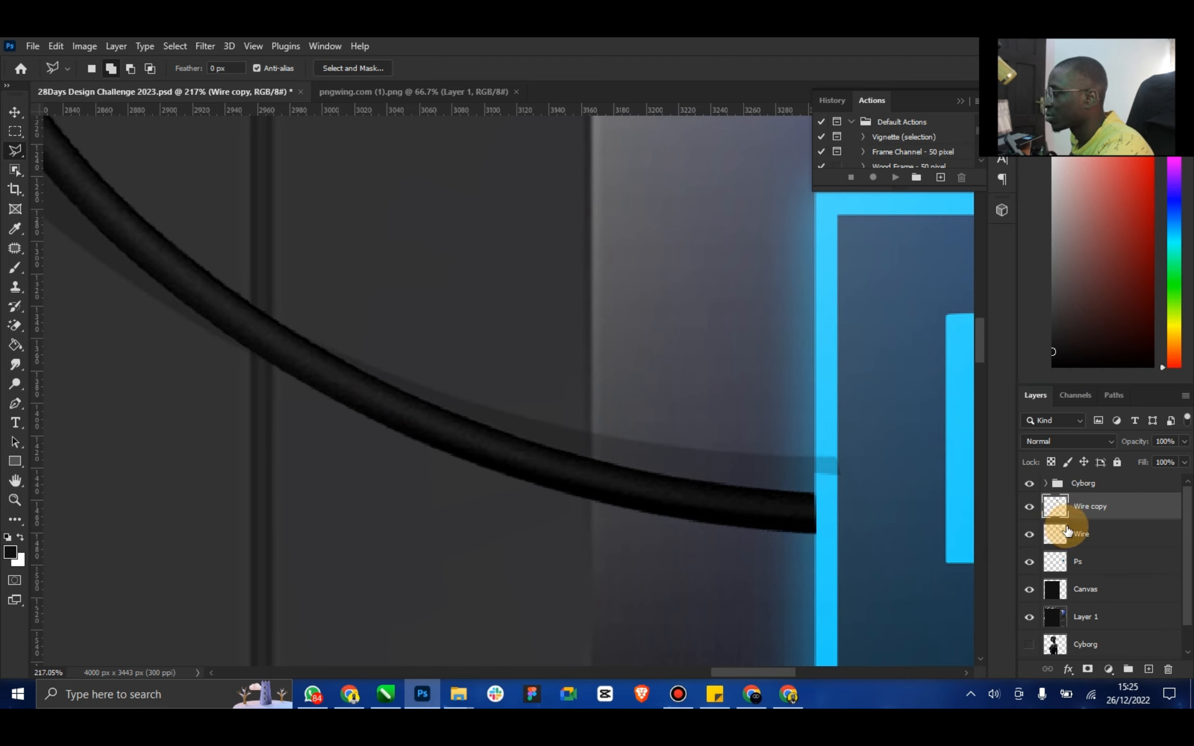
left_click(1054, 534)
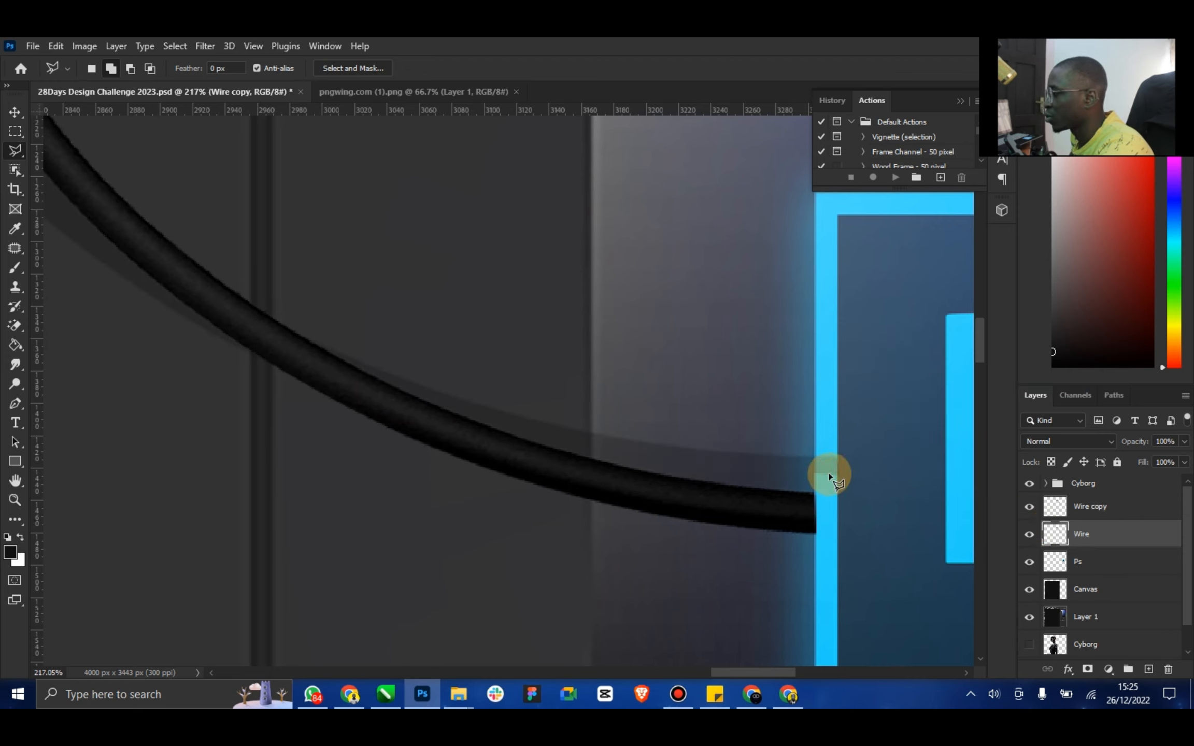
left_click(863, 482)
right_click(855, 421)
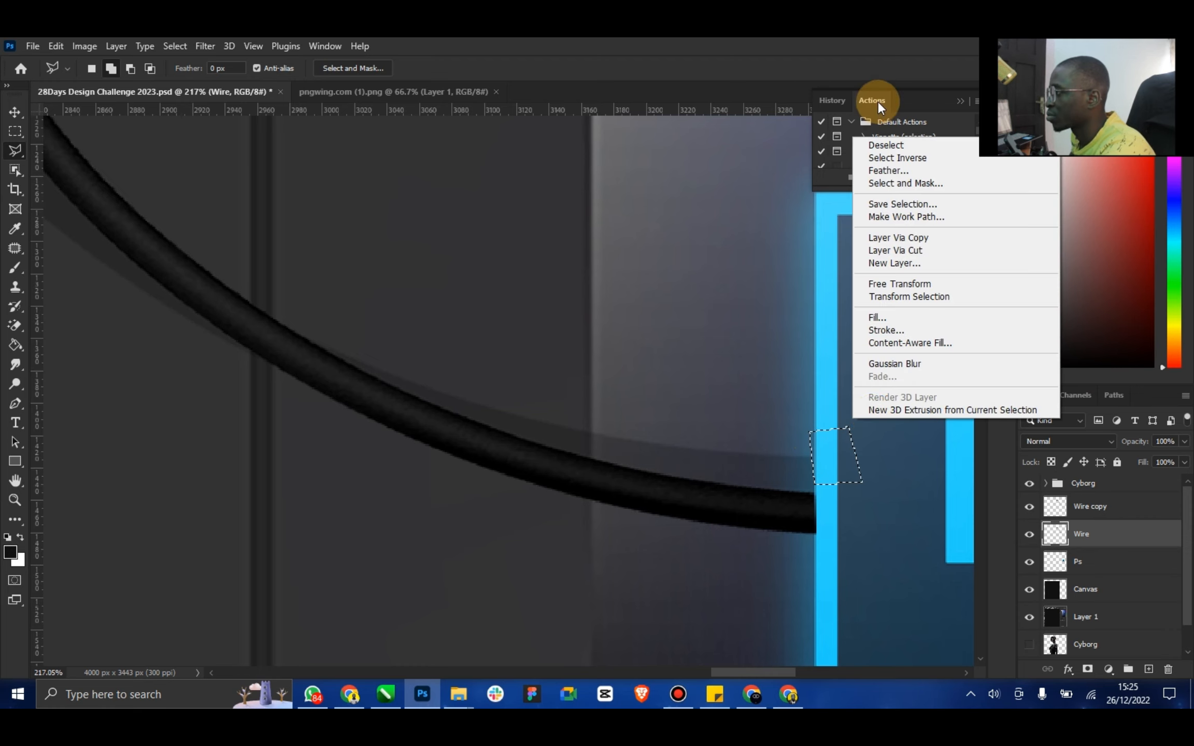
left_click(882, 145)
Enable an Outer Glow on the Wire copy layer and open its settings, with the layer style dialog moved clear of the wire
left_click(1089, 506)
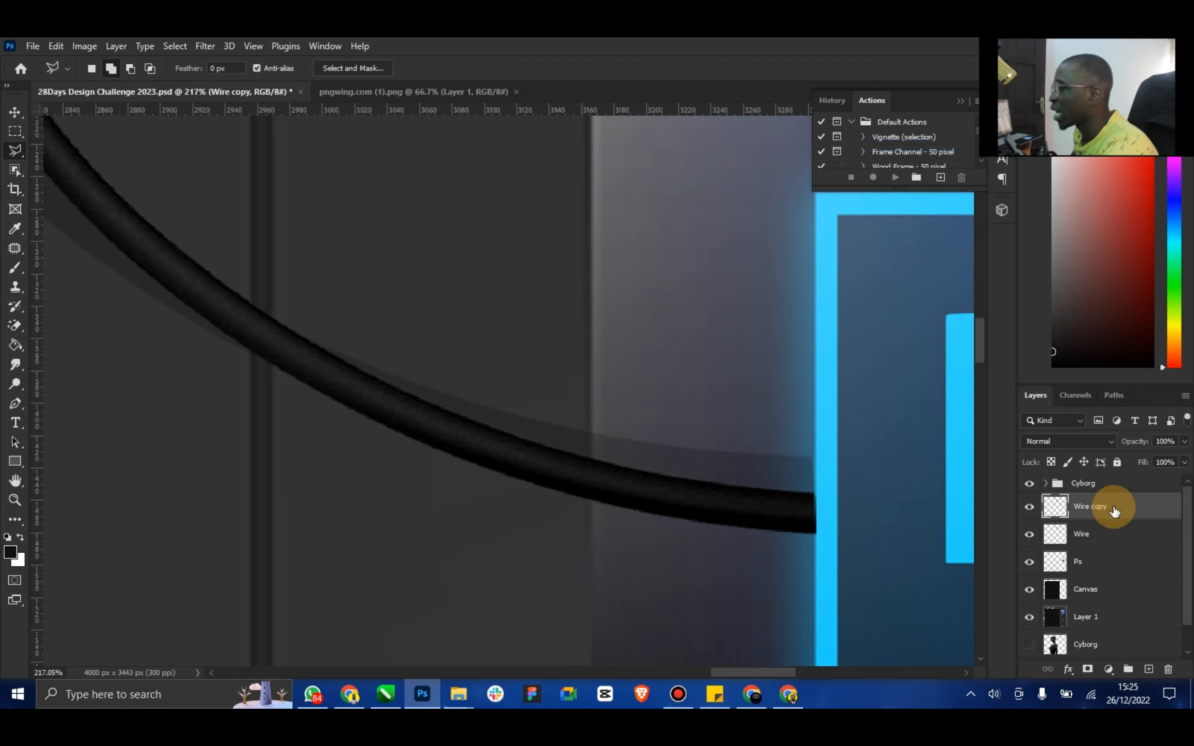
double_click(12, 487)
left_click(15, 111)
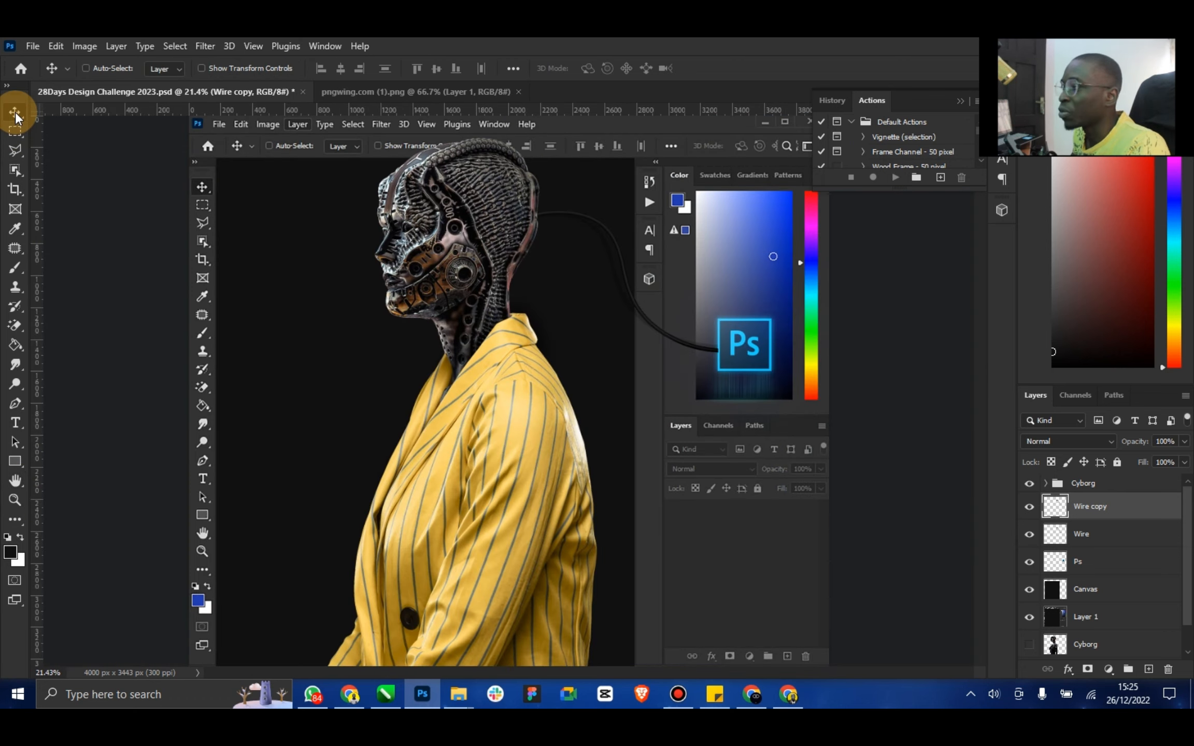
left_click(1097, 569)
right_click(1095, 504)
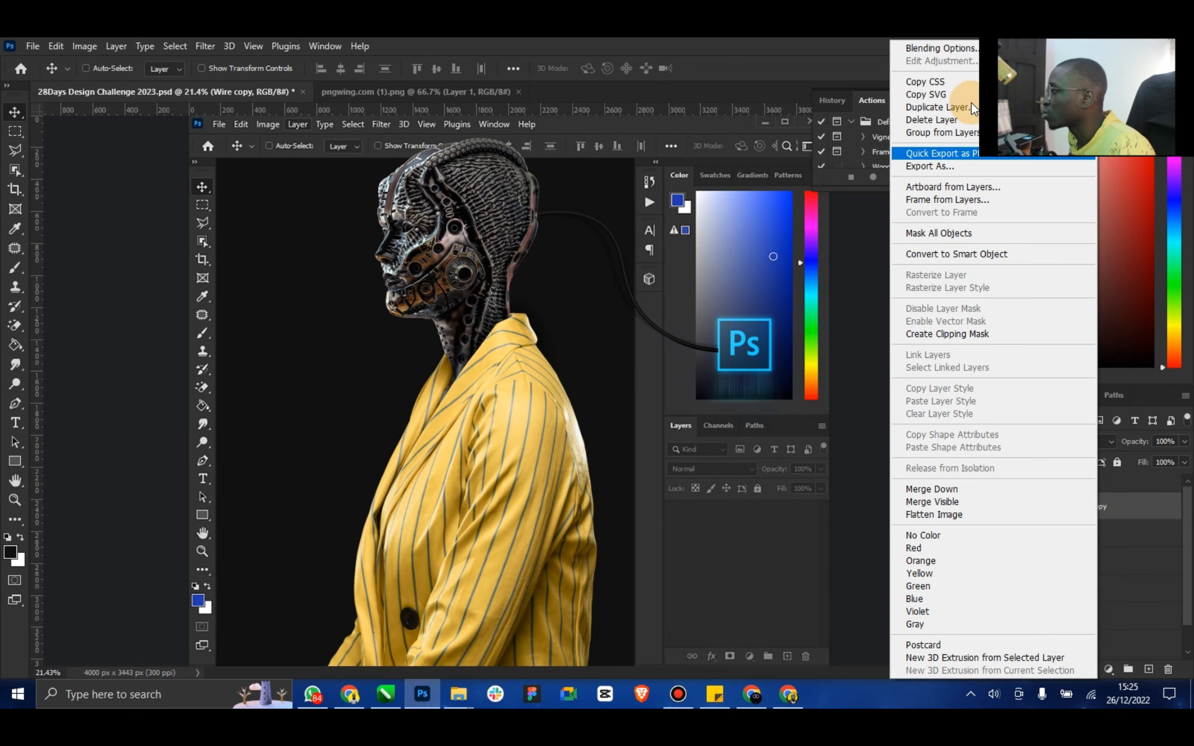
left_click(960, 50)
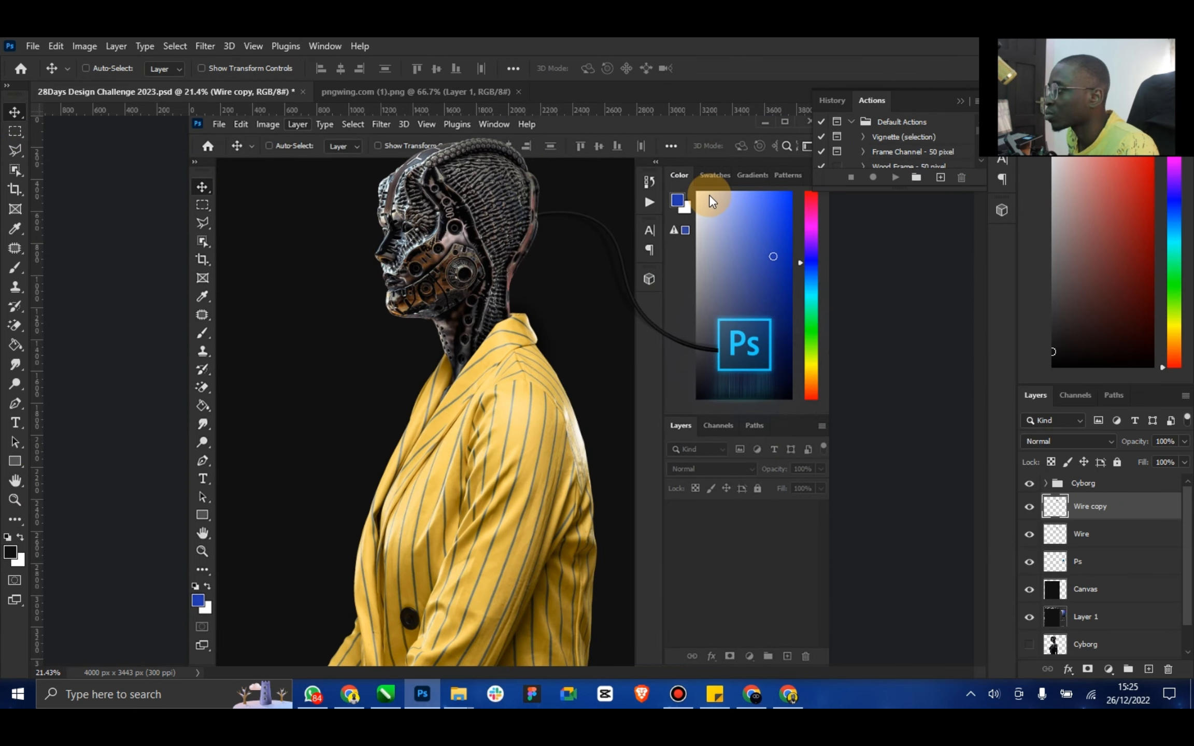
left_click_drag(641, 308, 195, 200)
left_click(73, 461)
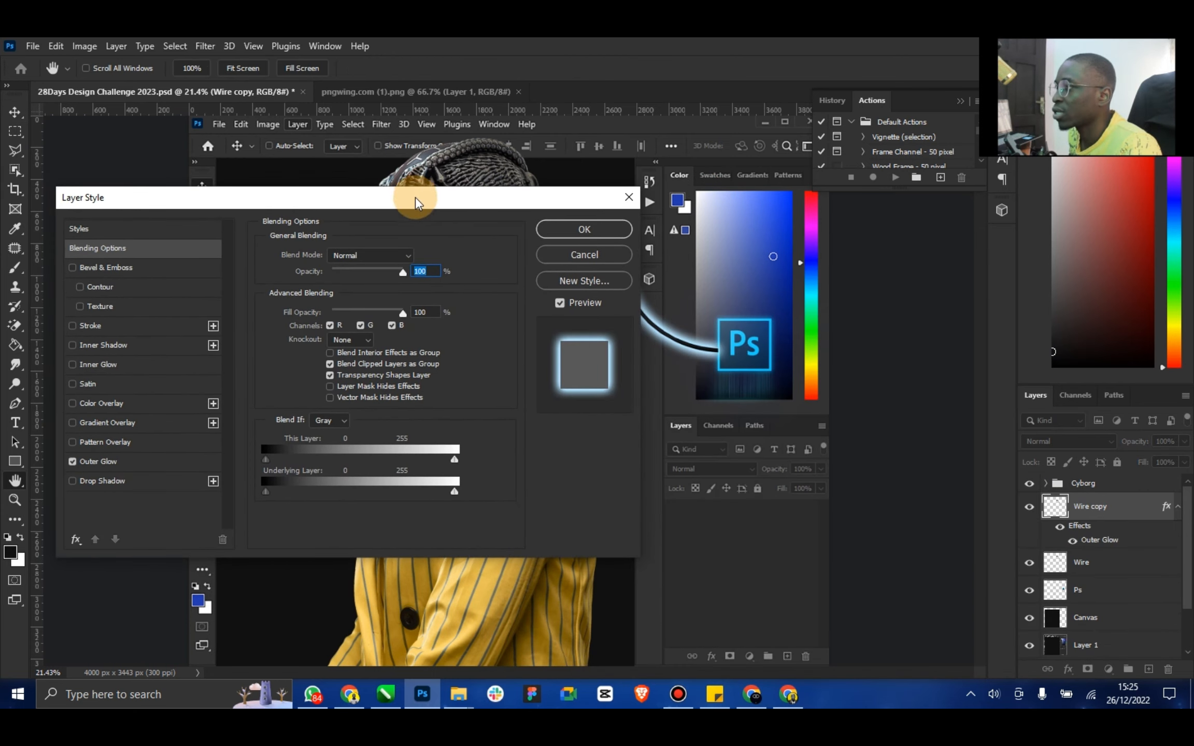
left_click_drag(417, 202, 855, 354)
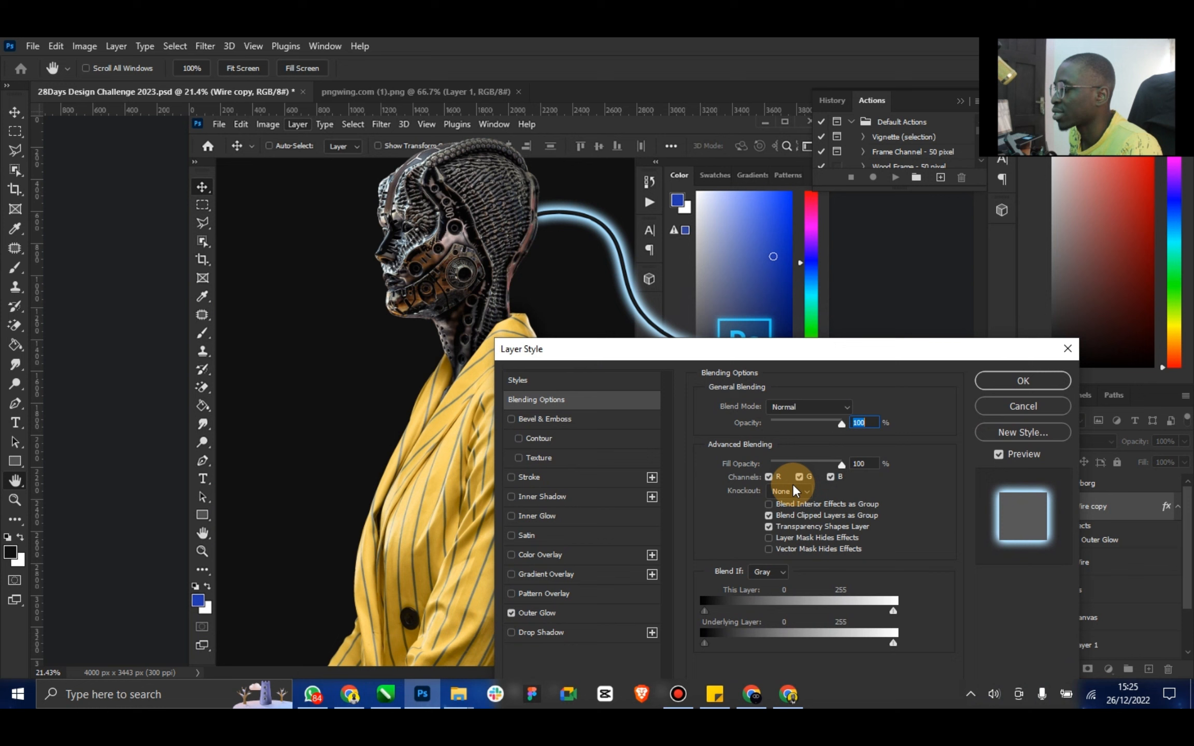
left_click(578, 609)
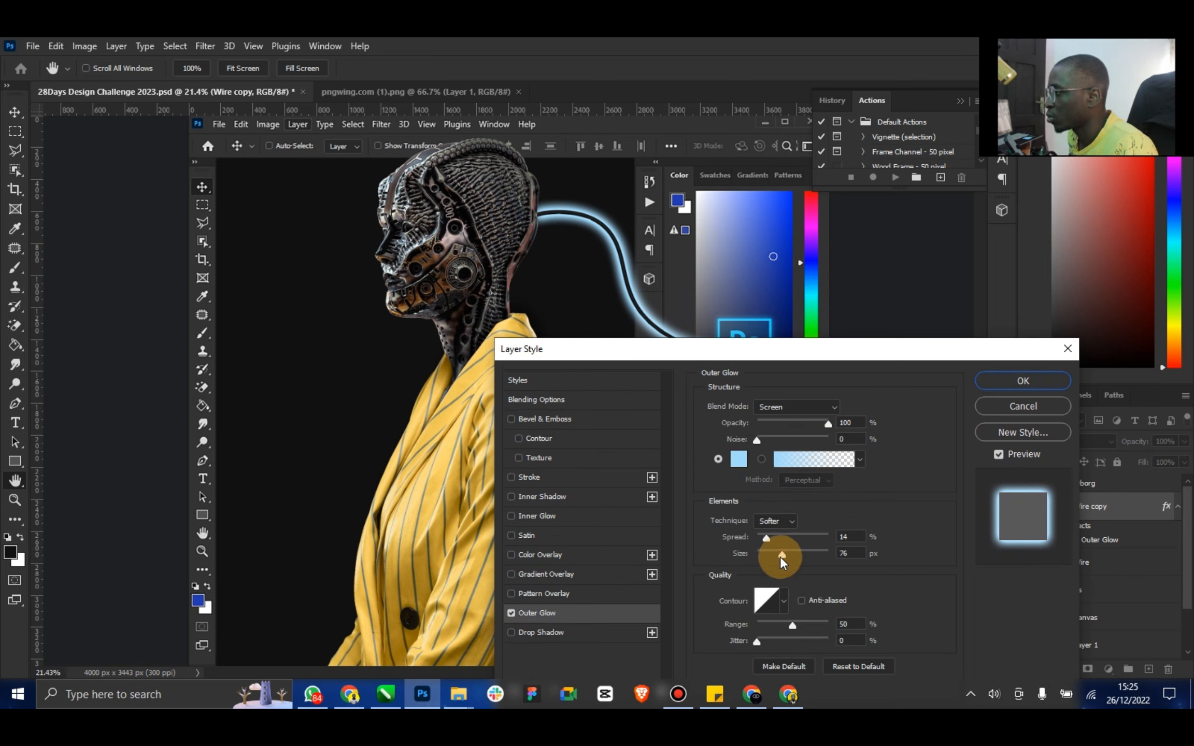
Refine the wire's Outer Glow to 100% opacity, 0% spread and a size of 10 px
left_click_drag(769, 554, 763, 556)
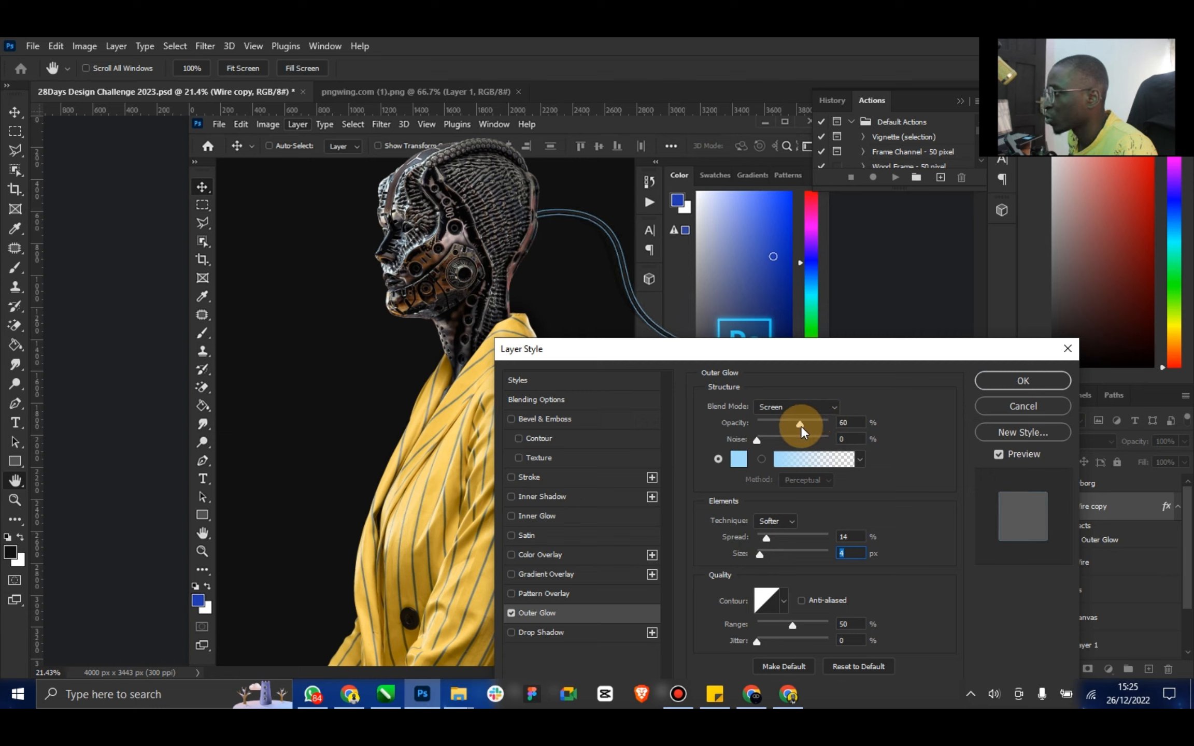
left_click_drag(800, 426, 805, 427)
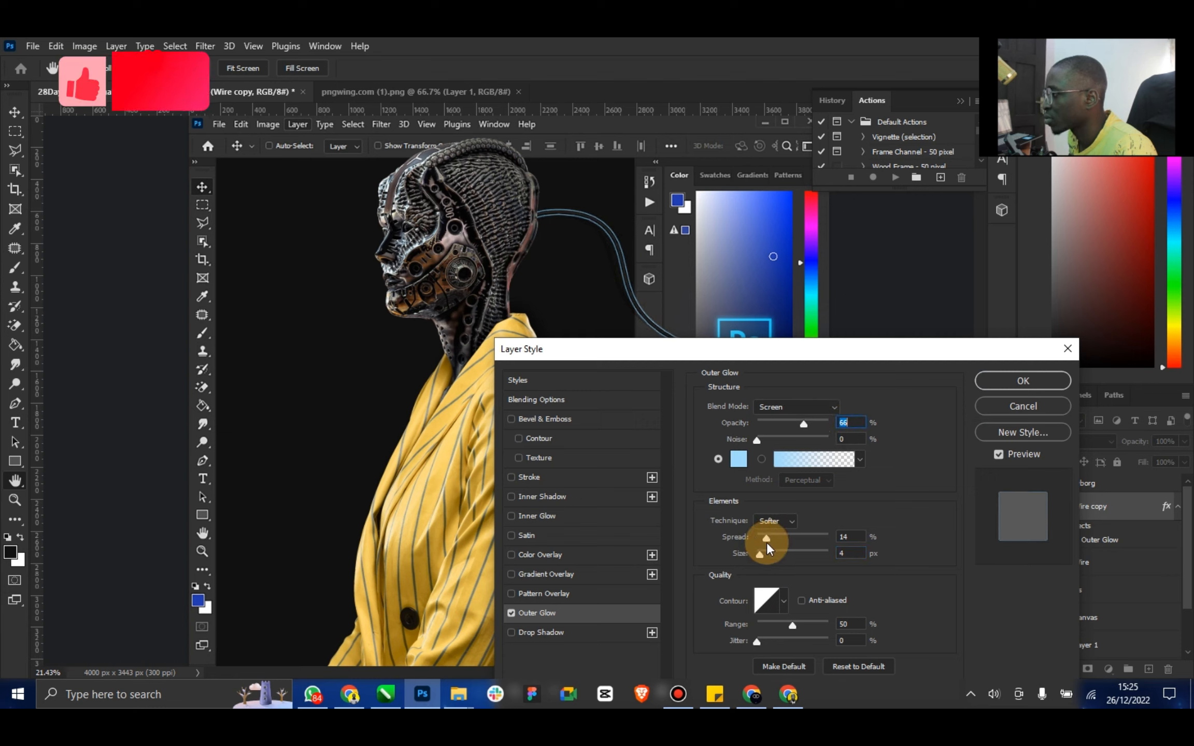
left_click_drag(767, 543, 735, 537)
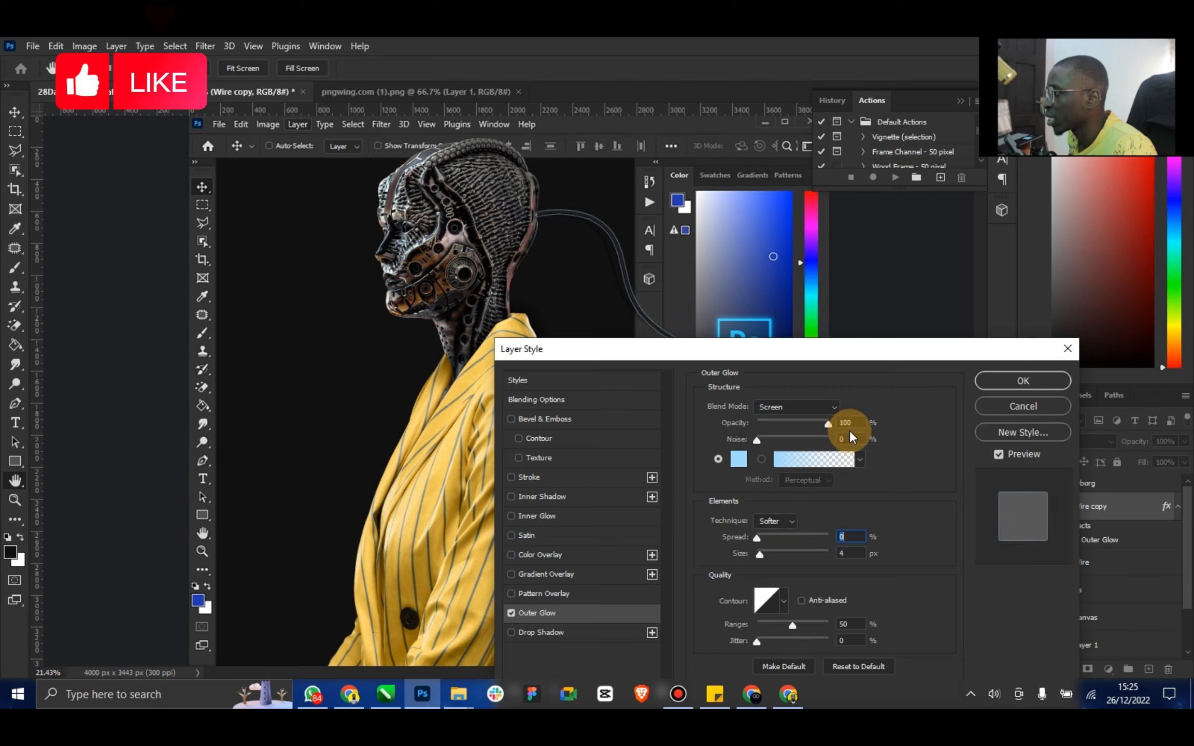
left_click_drag(850, 431, 850, 431)
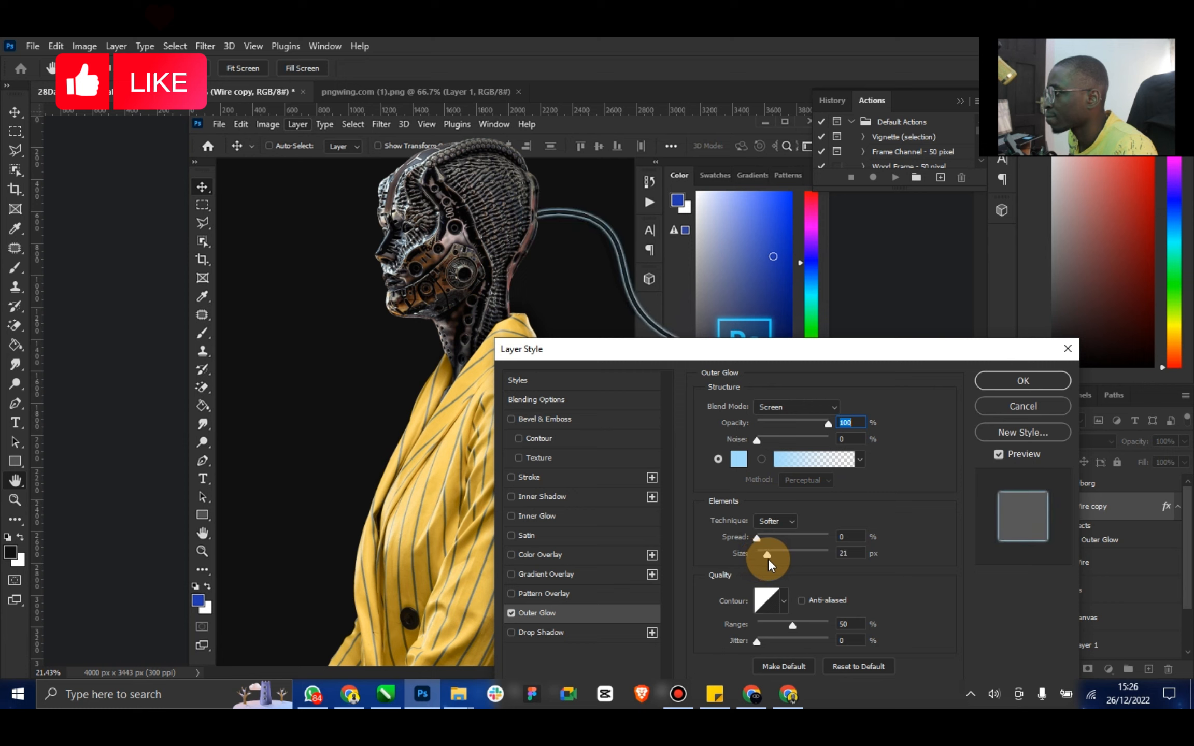
left_click_drag(766, 559, 764, 556)
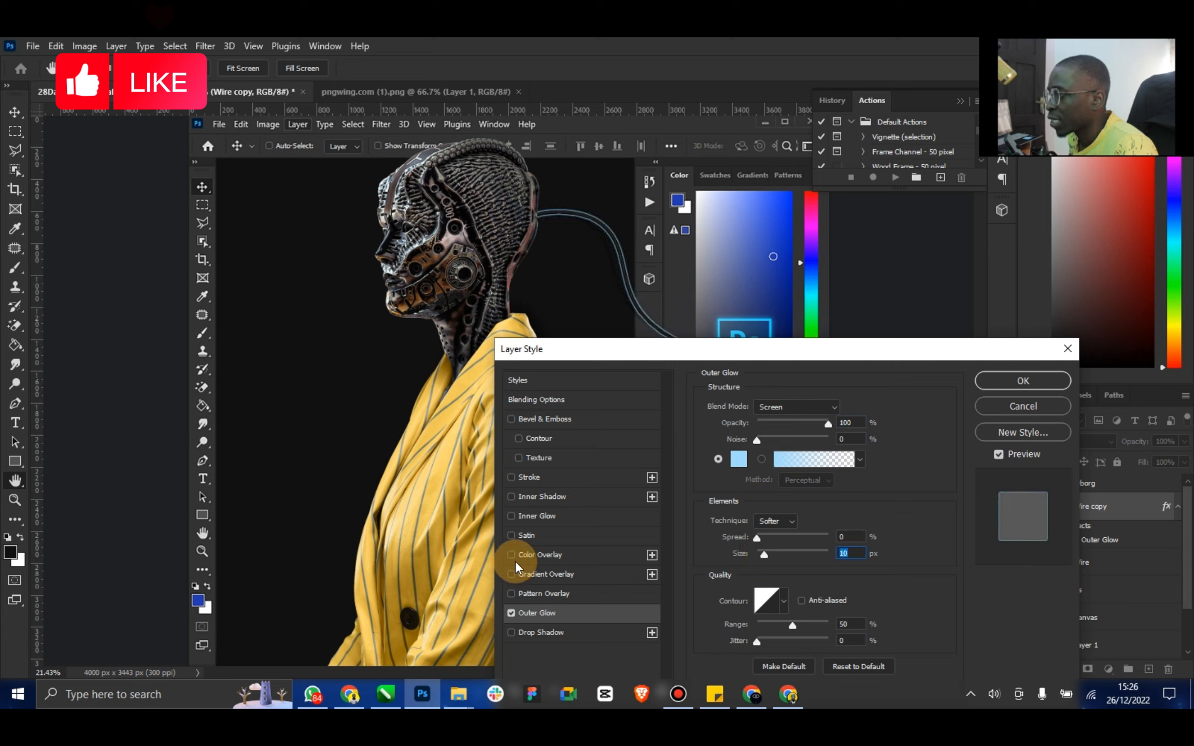
Add an Inner Glow to Wire copy in the bright blue 1ad1ff sampled from the Ps logo's frame, and apply it
left_click(511, 517)
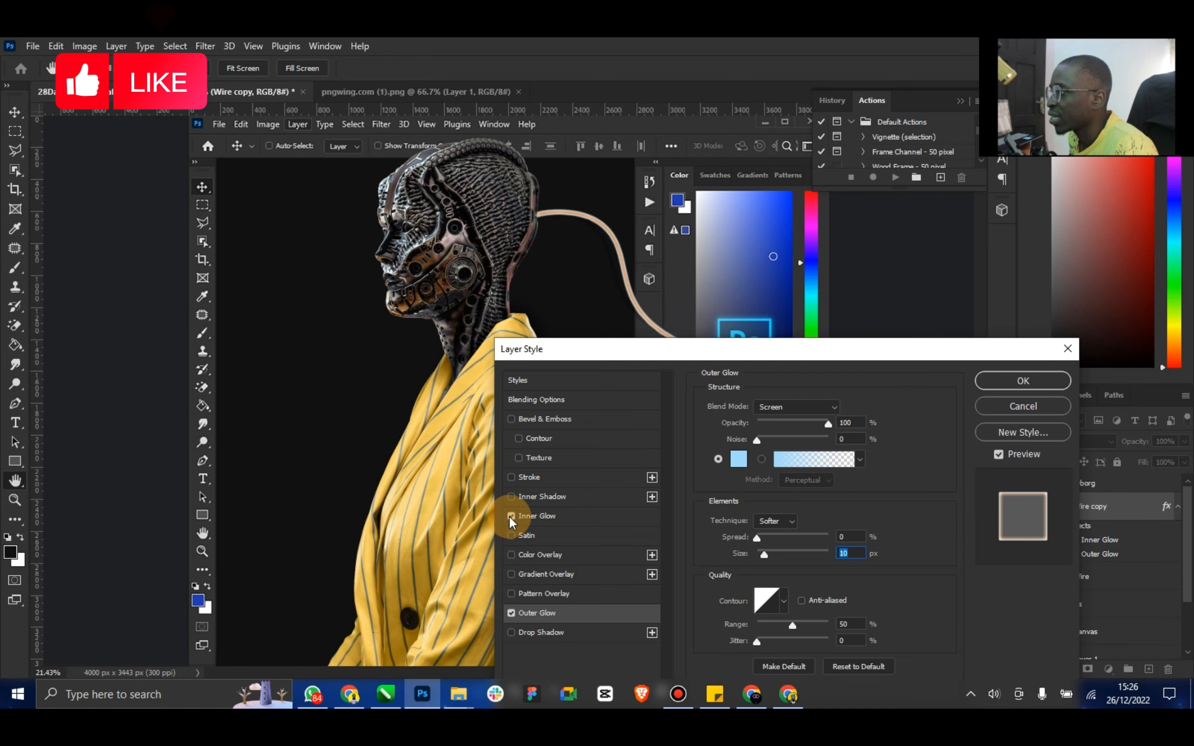
left_click(534, 516)
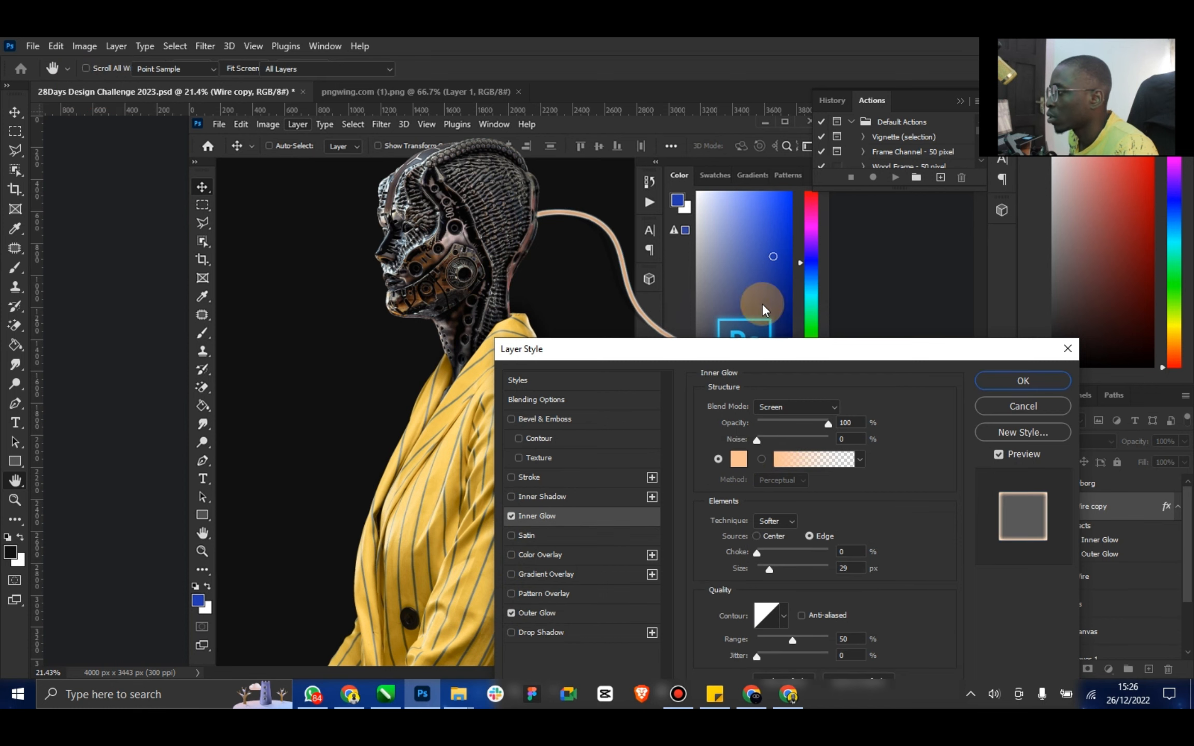
left_click(739, 458)
left_click_drag(708, 151, 922, 384)
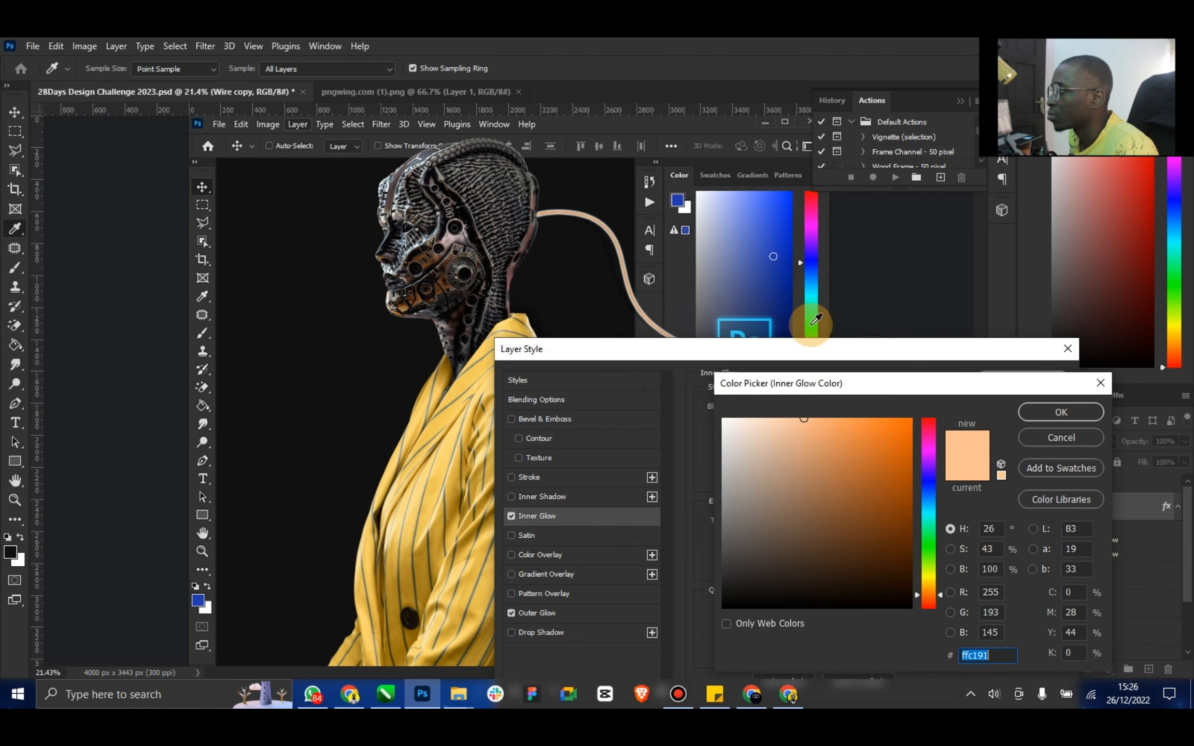
left_click(768, 318)
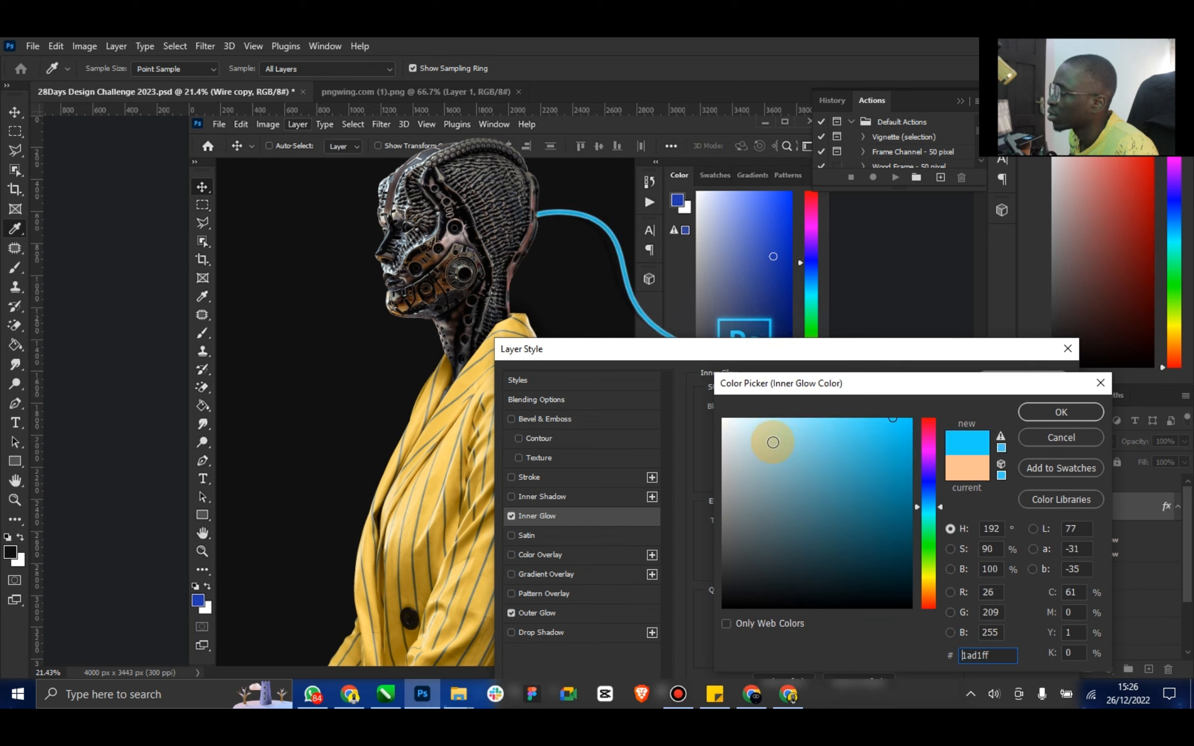
left_click(1029, 413)
key("Escape")
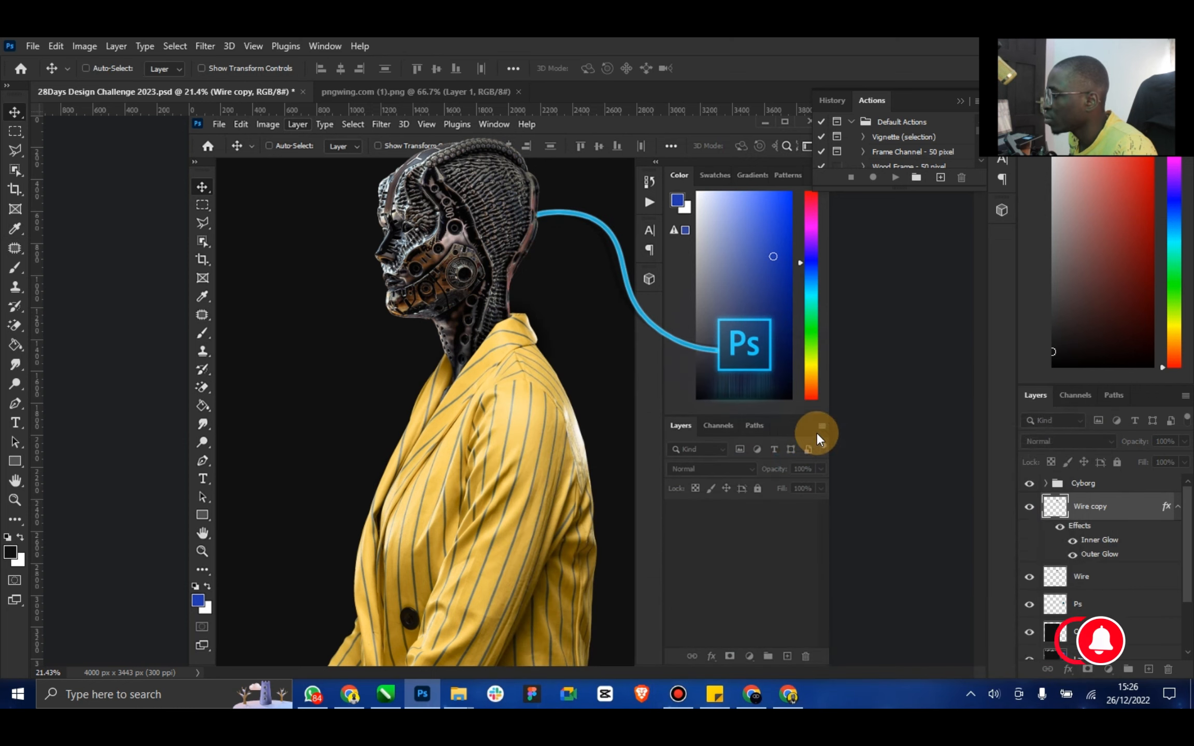
Clear all layer effects from Wire copy, leaving its blending options at Normal mode and 100% opacity
right_click(1094, 508)
left_click(944, 48)
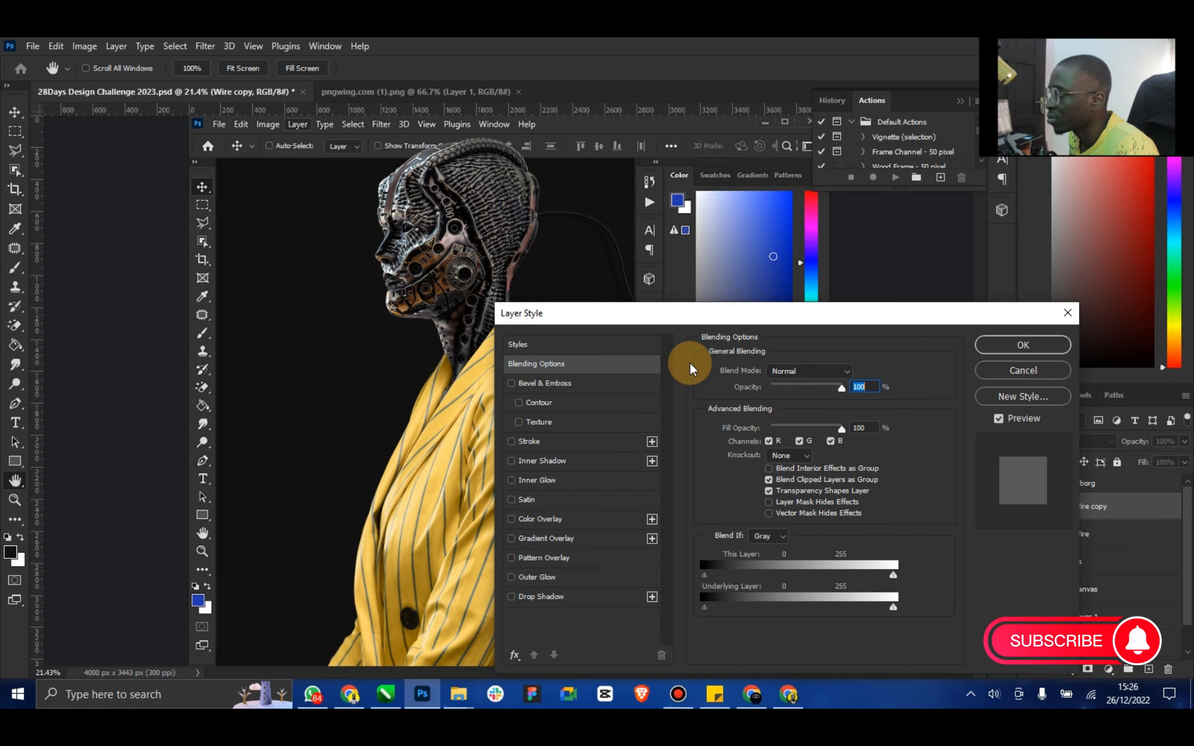
left_click(1036, 346)
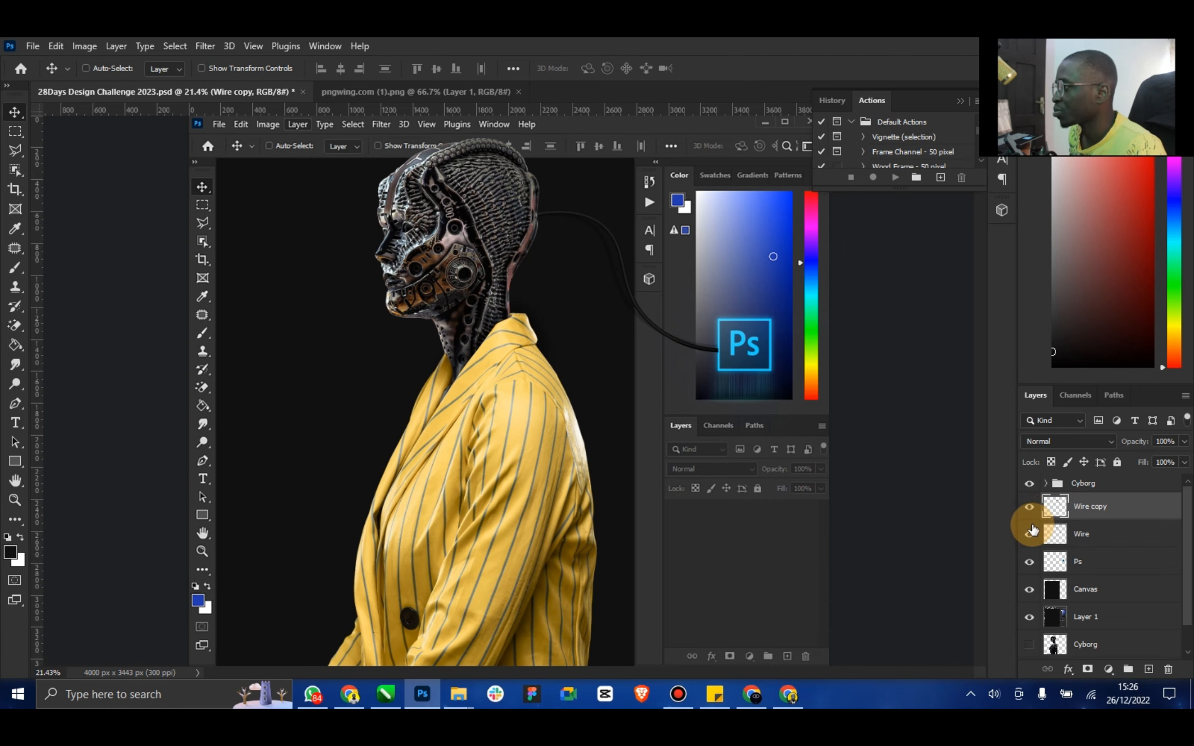
Create a new layer named Light directly above Wire copy and clip it to that layer
left_click(15, 501)
left_click_drag(718, 344, 772, 320)
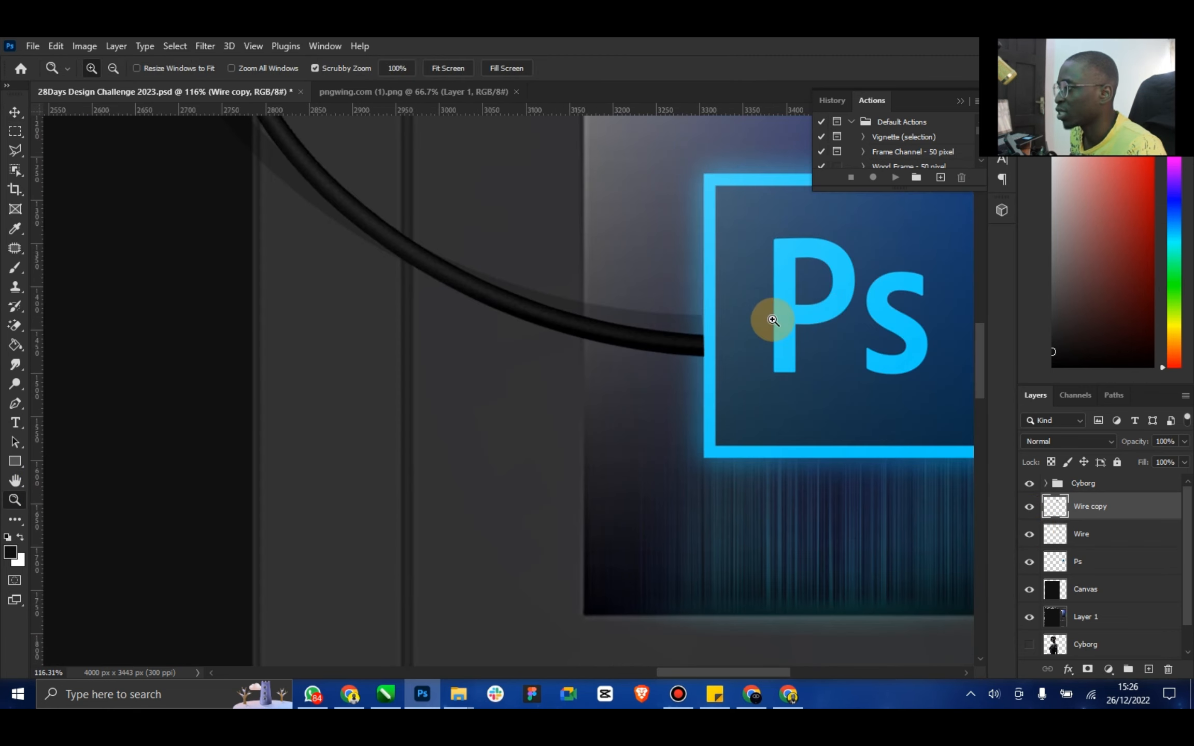
left_click(14, 113)
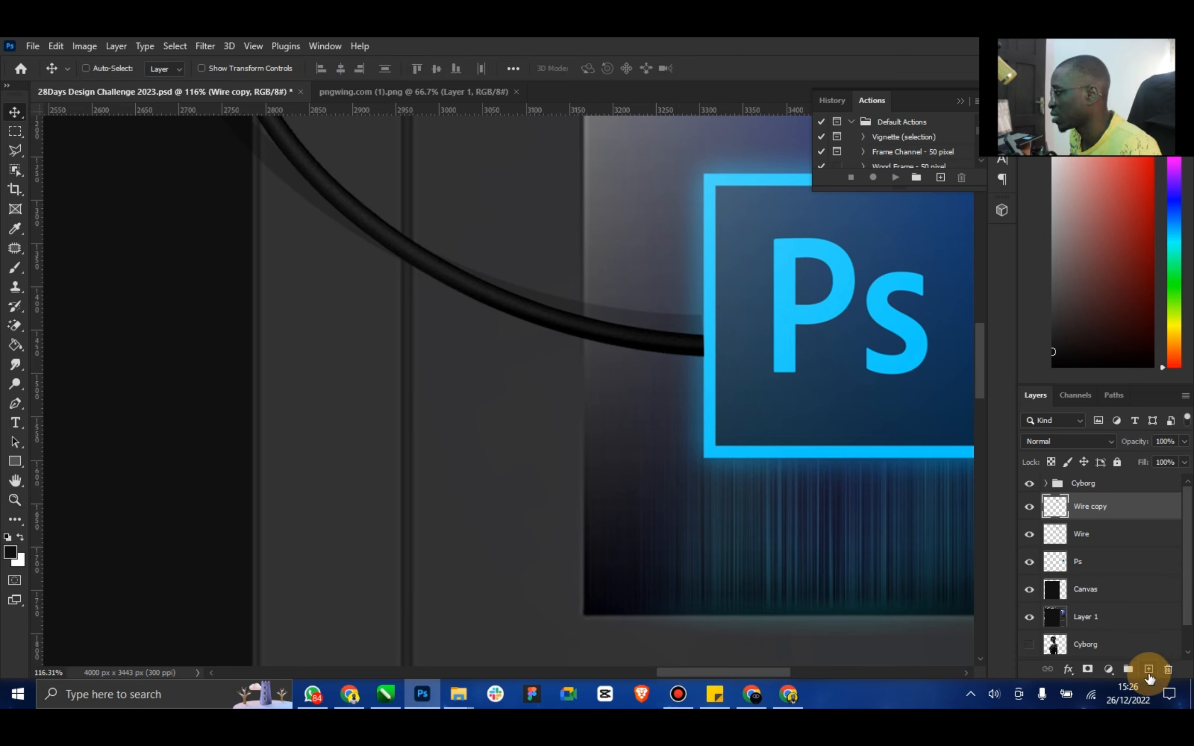
left_click(1149, 669)
right_click(1101, 507)
key("Escape")
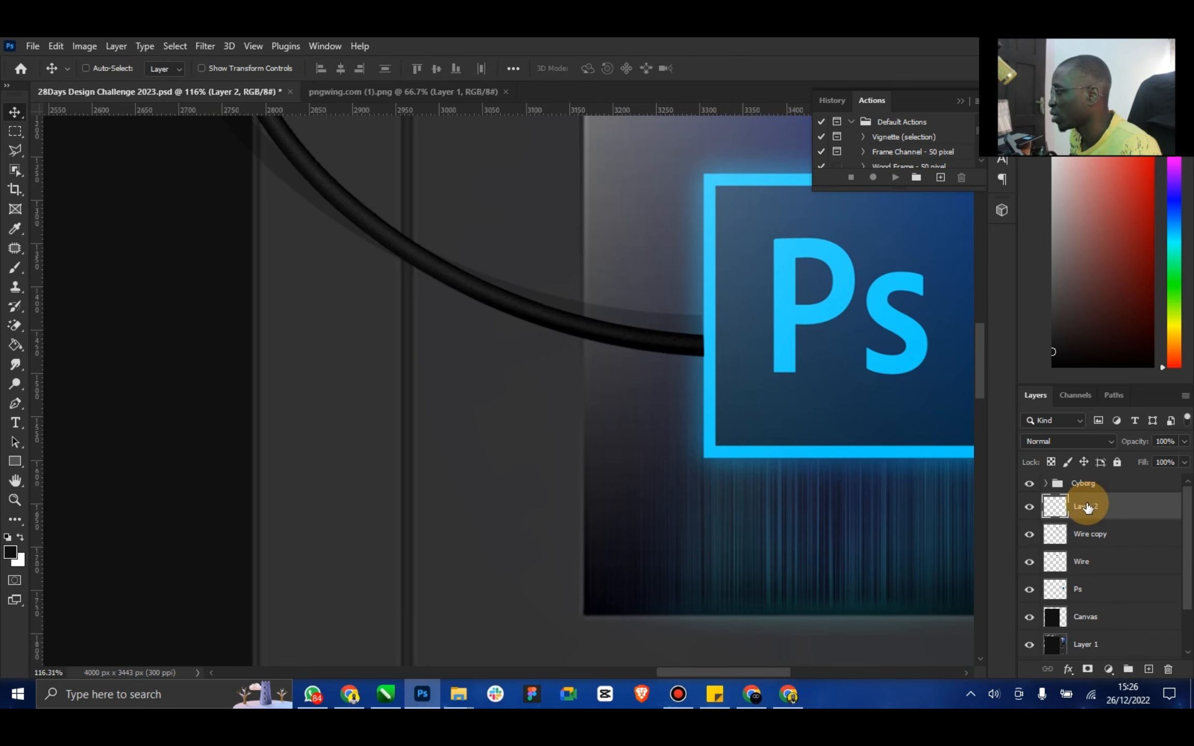
type("ght")
key("Return")
Set the foreground color to the light blue 2ed2ff sampled from the Ps logo's frame
left_click(10, 553)
left_click(708, 338)
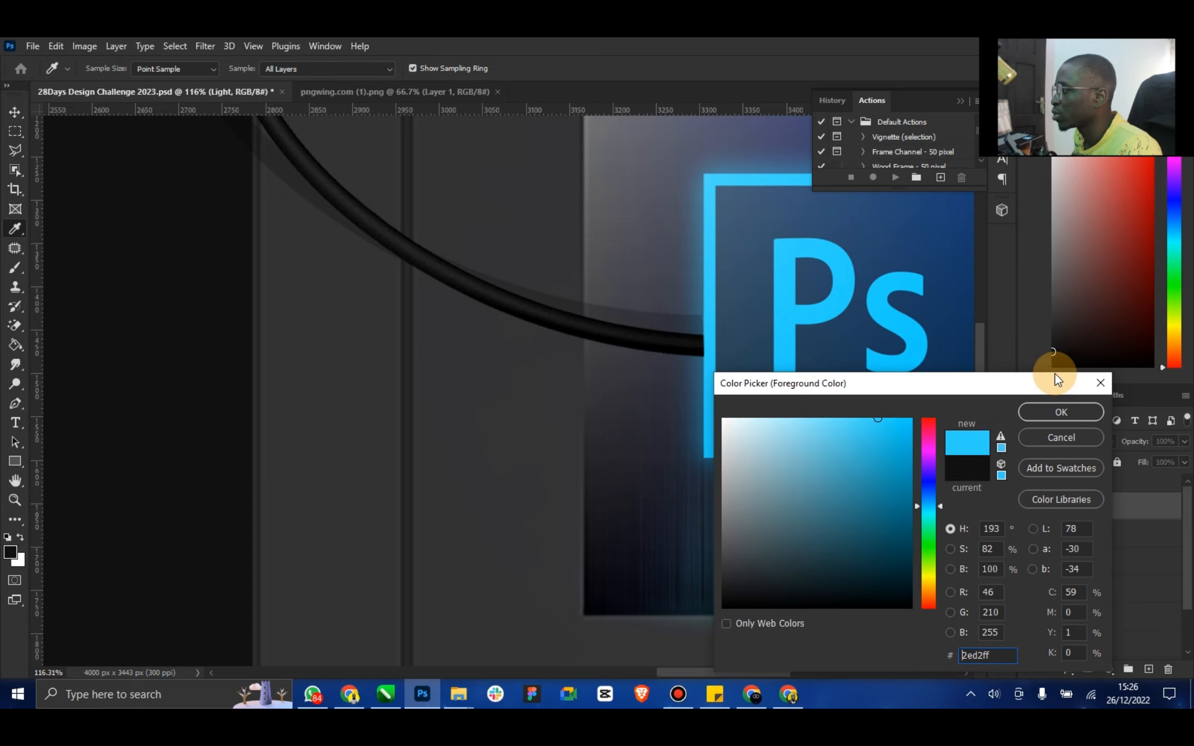
left_click(1052, 409)
Paint blue light onto the wire's end beside the Ps logo and fade it along the upper edge with an 80 px soft brush
left_click(15, 267)
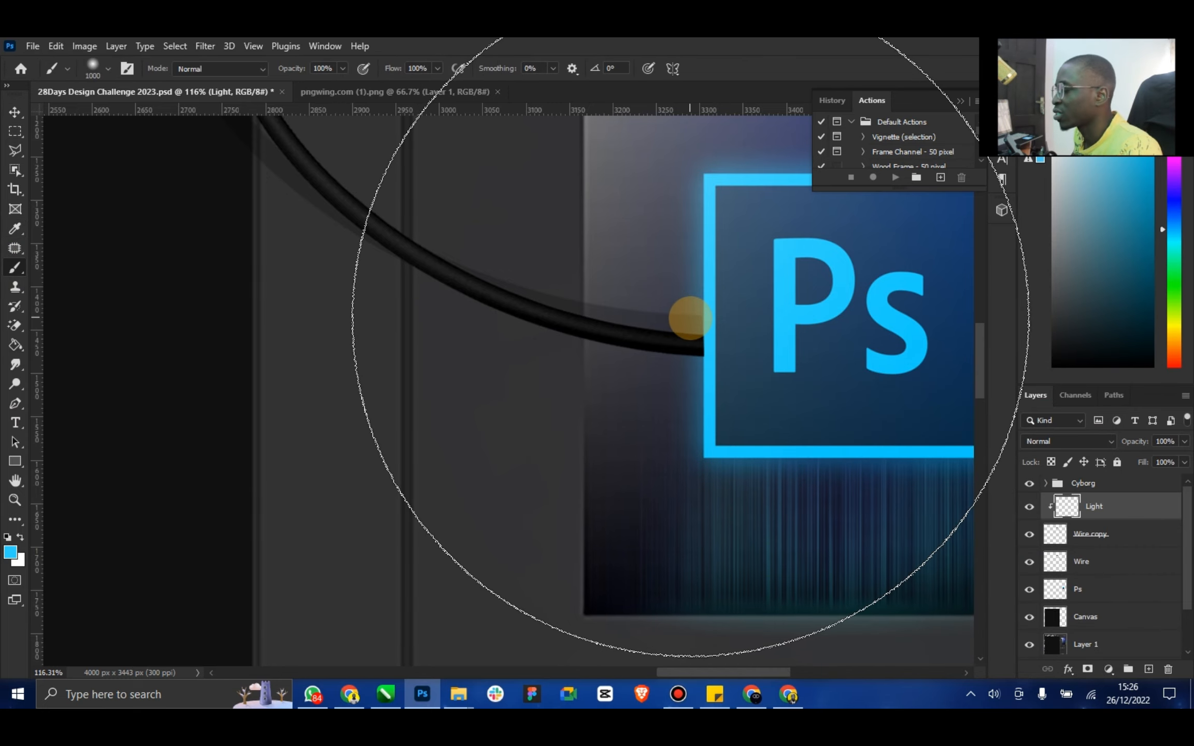
key("bracketleft")
key("bracketleft")
key("bracketleft")
key("bracketleft")
key("bracketleft")
key("bracketleft")
key("bracketleft")
key("bracketleft")
key("bracketleft")
key("bracketleft")
key("bracketleft")
key("bracketleft")
key("bracketleft")
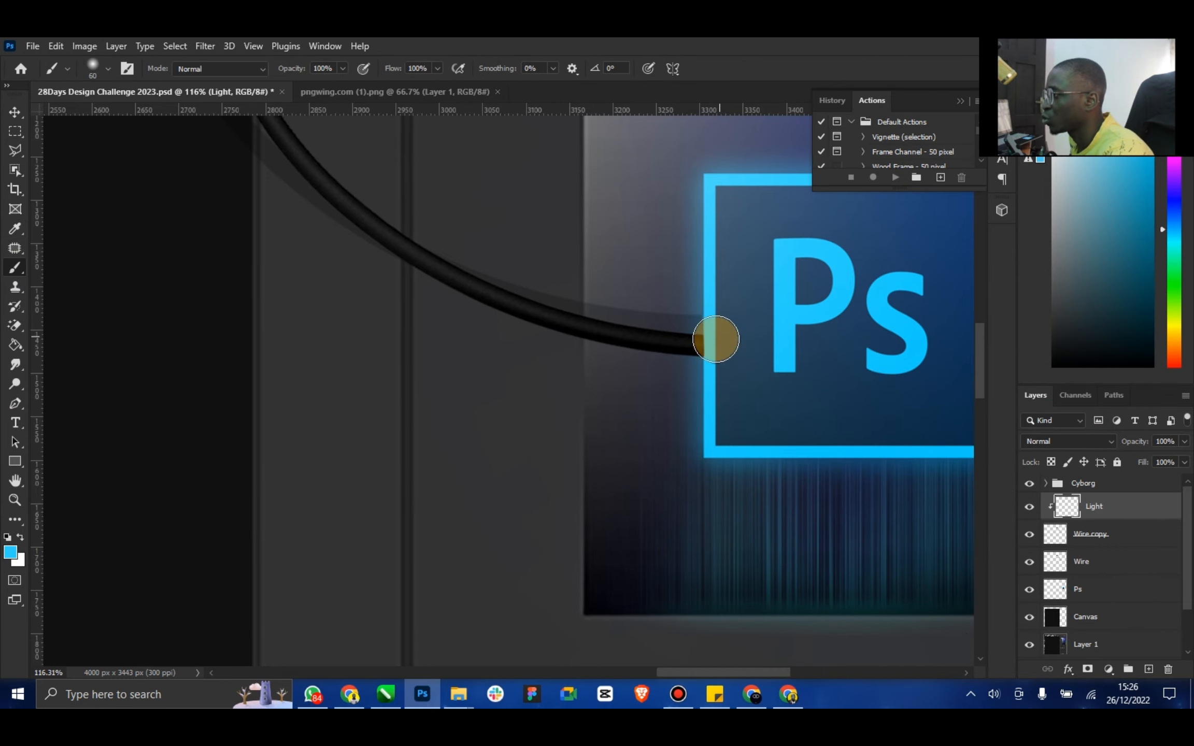
key("bracketright")
key("bracketright")
mouse_move(610, 293)
left_mouse_down()
mouse_move(722, 331)
mouse_move(668, 298)
mouse_move(723, 311)
mouse_move(621, 287)
mouse_move(740, 348)
left_mouse_up()
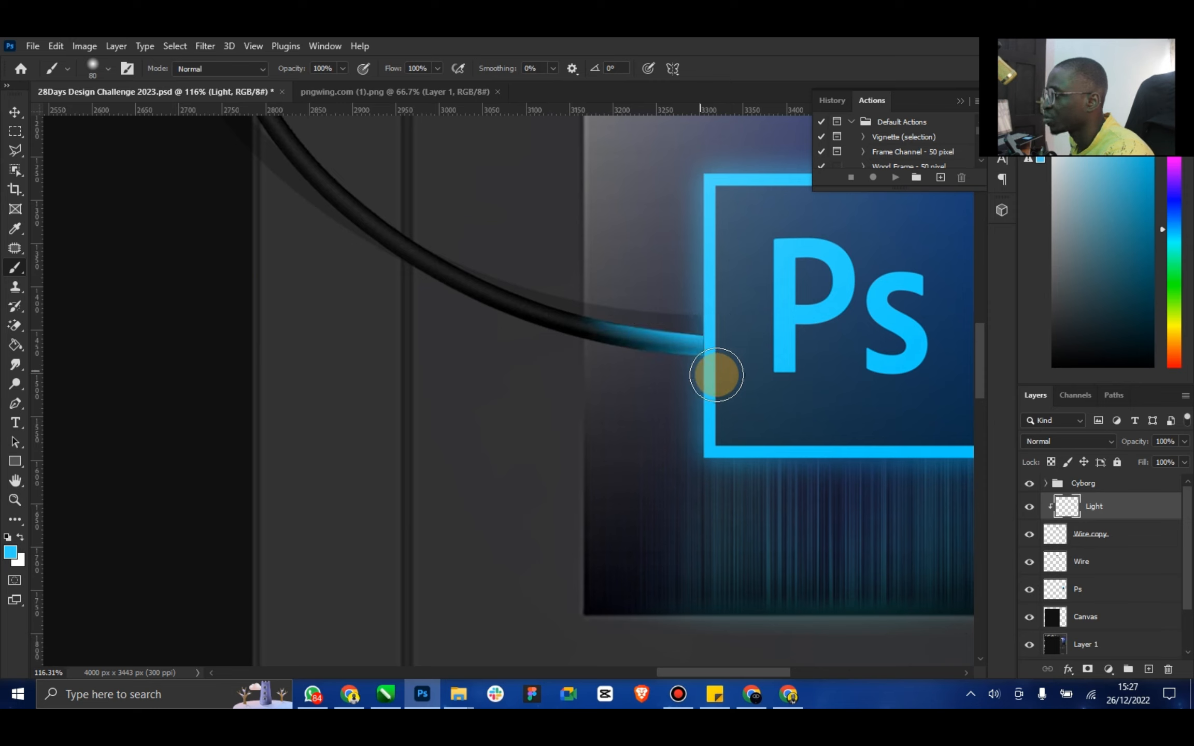
mouse_move(714, 288)
left_mouse_down()
mouse_move(648, 296)
mouse_move(496, 248)
mouse_move(392, 178)
left_mouse_up()
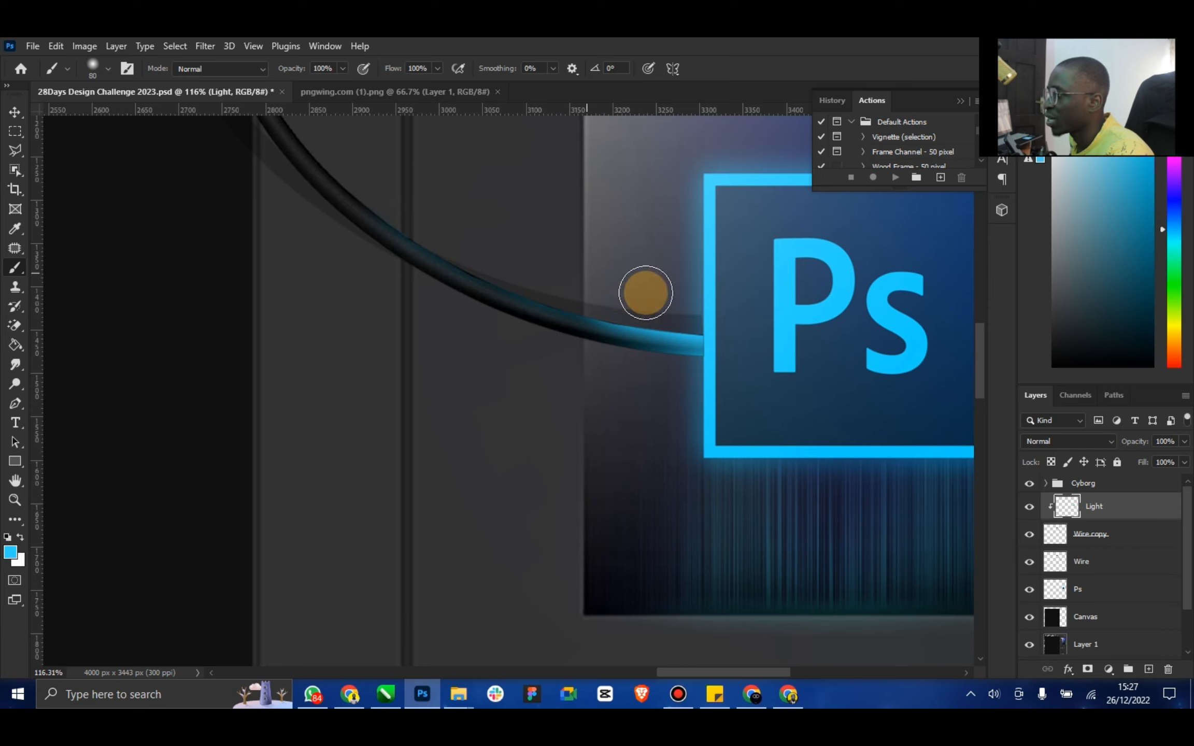
Enlarge the brush to 200 px, undo a trial stroke higher up the wire, and brush soft blue light along its lower curve
scroll(646, 293, "up", 5)
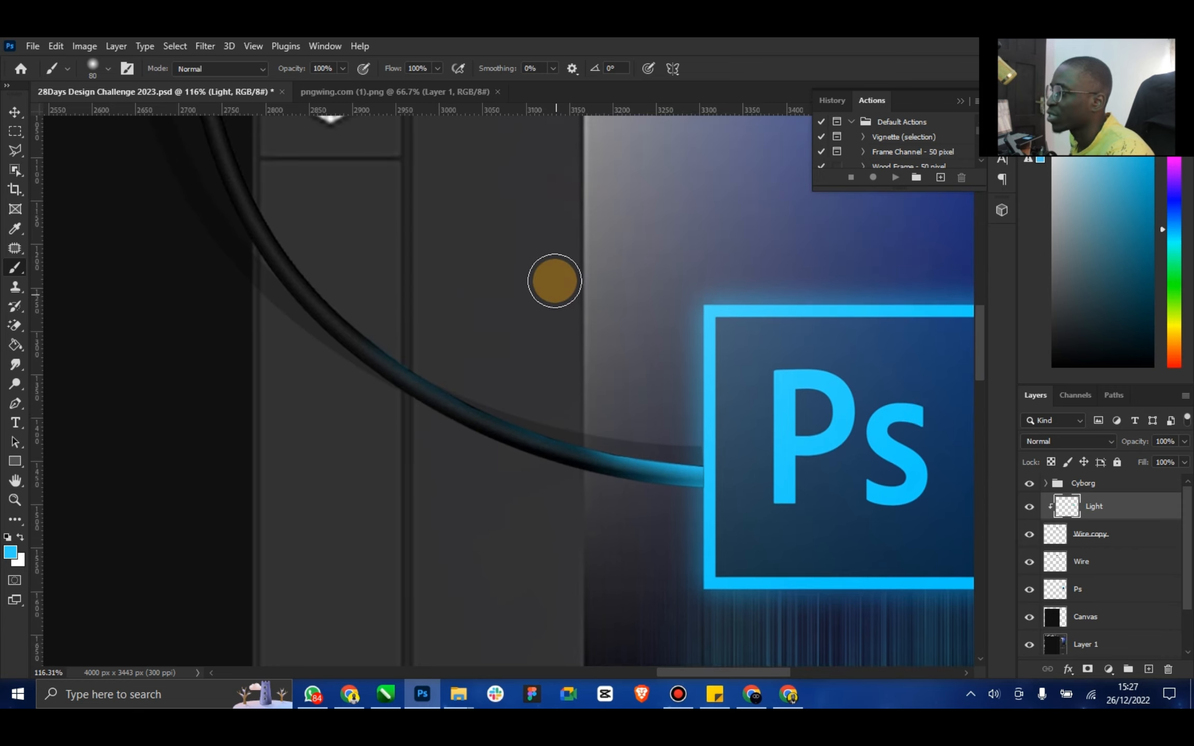
scroll(555, 281, "up", 3)
key("bracketright")
key("bracketright")
key("bracketright")
key("bracketright")
key("bracketright")
key("bracketright")
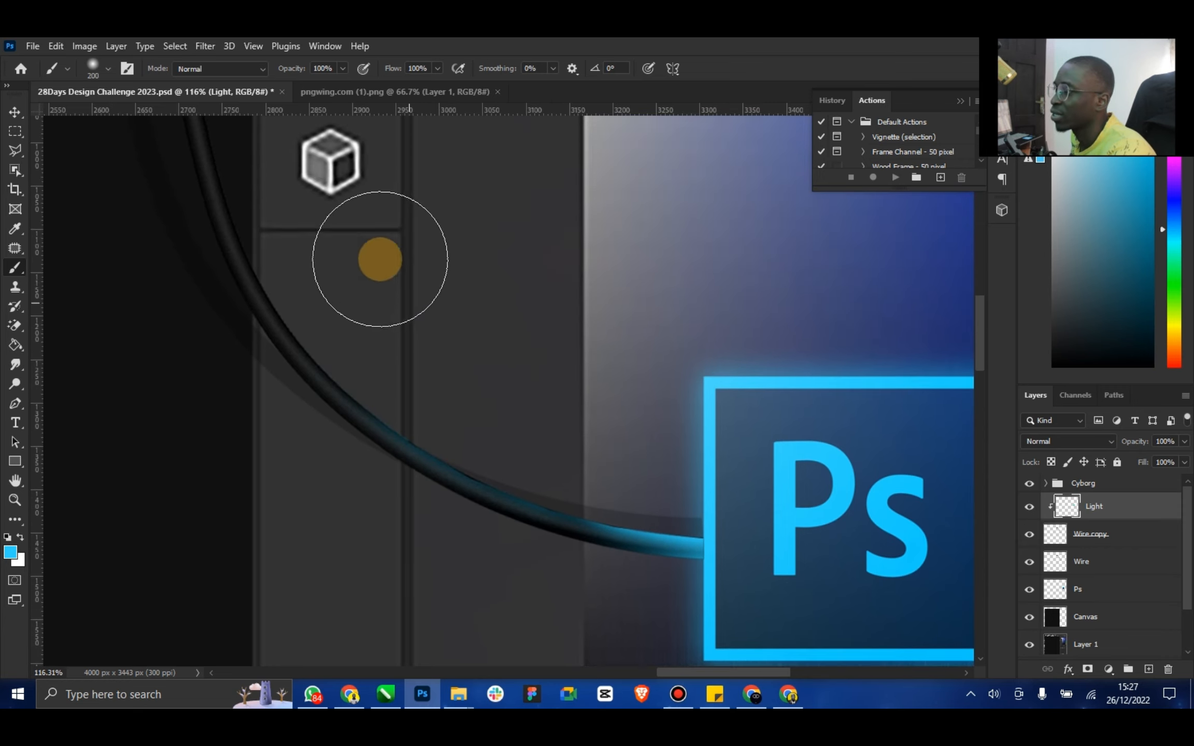
mouse_move(380, 259)
left_mouse_down()
mouse_move(451, 346)
mouse_move(307, 200)
left_mouse_up()
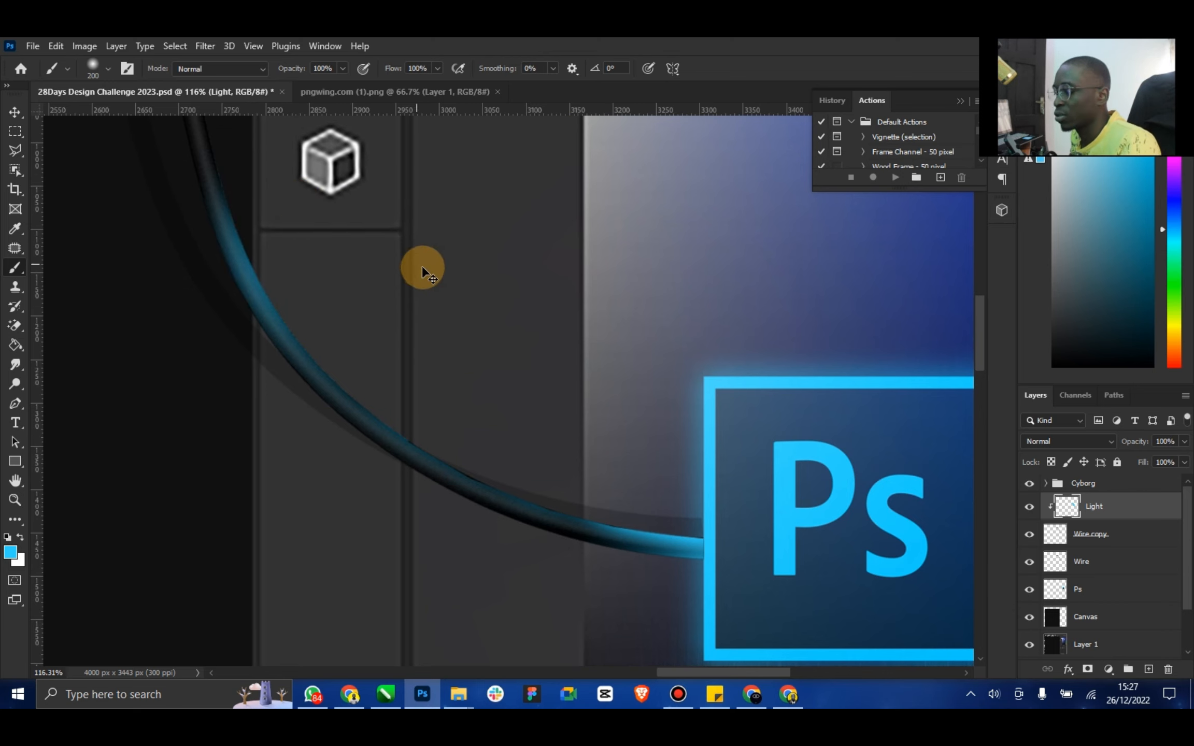
key("ctrl+z")
scroll(432, 310, "up", 3)
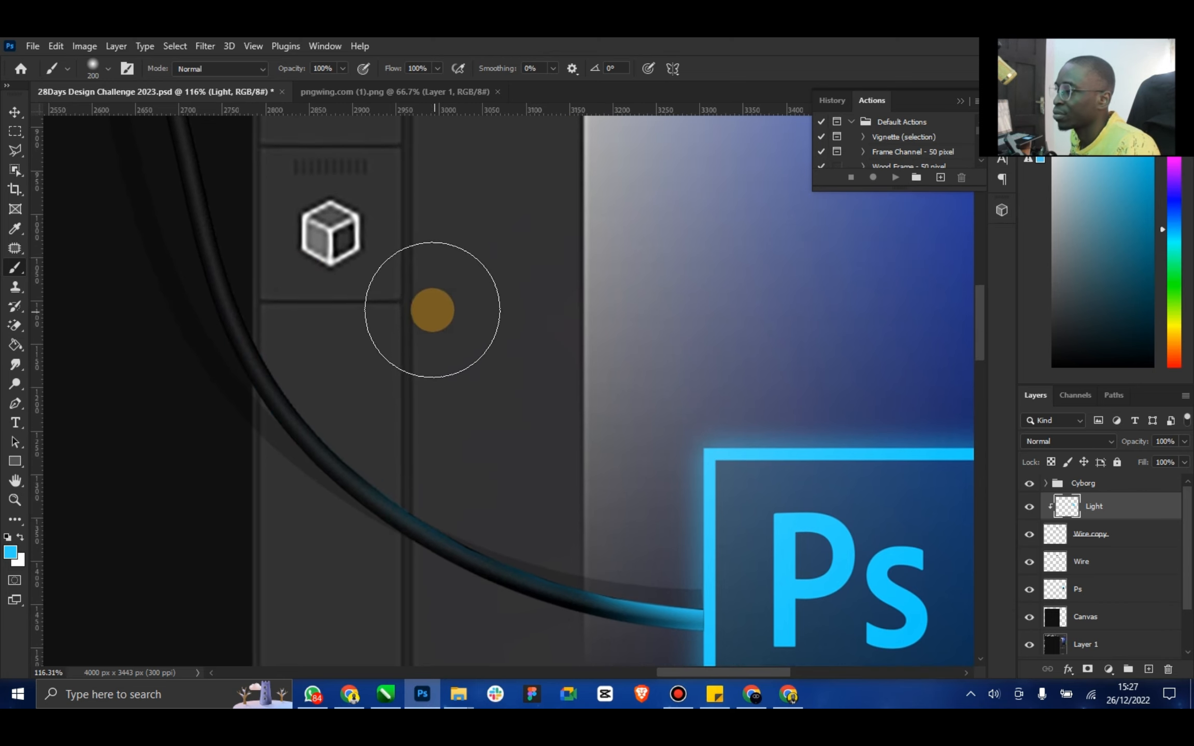
scroll(432, 310, "up", 1)
scroll(517, 371, "down", 4)
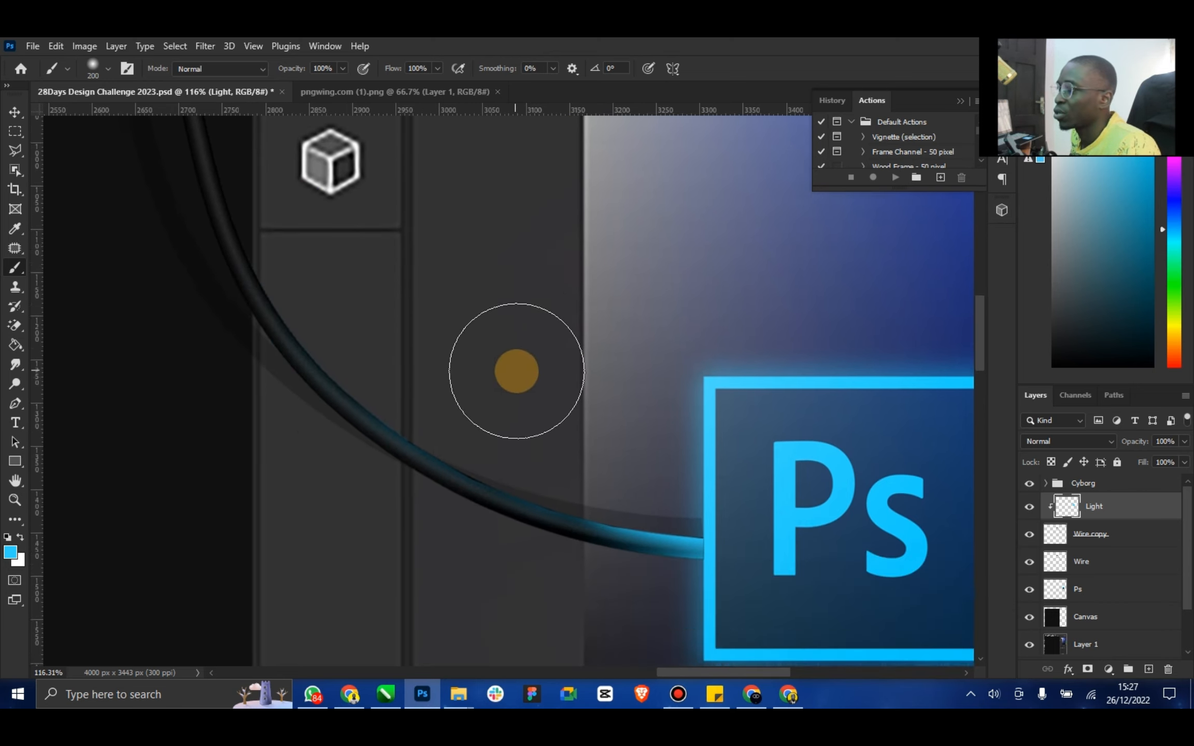
scroll(712, 621, "down", 3)
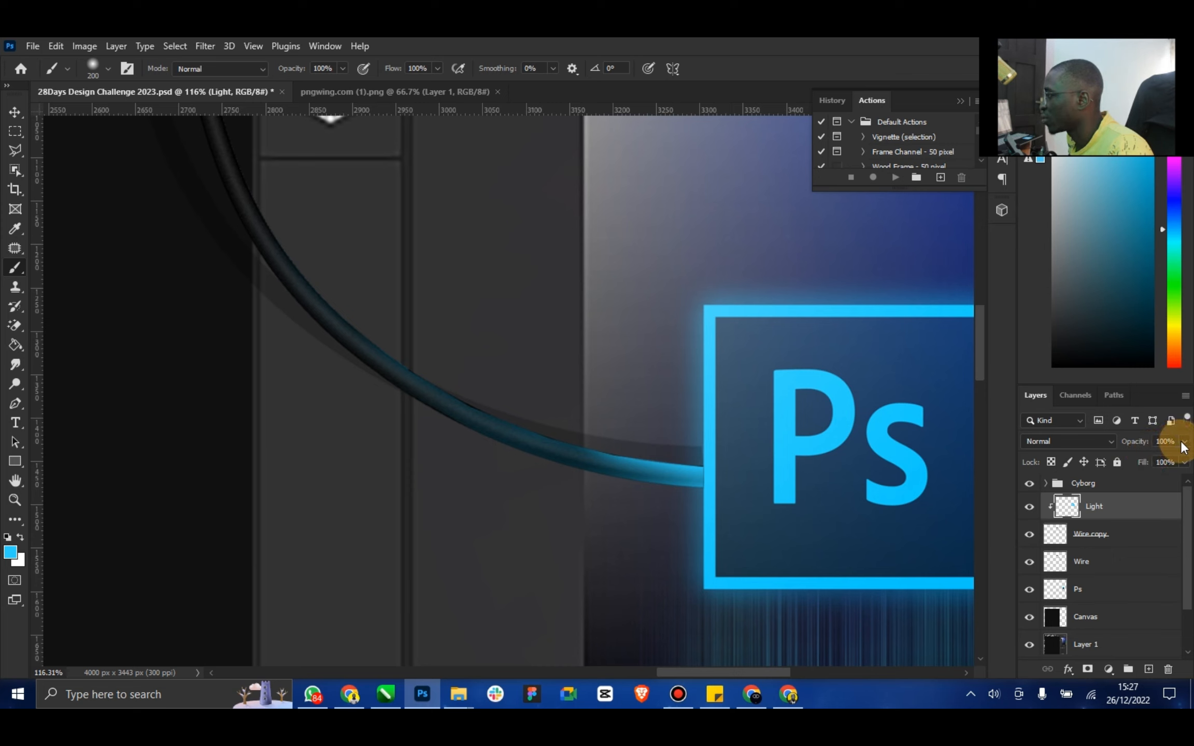
Blend the Light layer in Screen mode at 58% opacity and fit the whole composition in view
left_click(1088, 442)
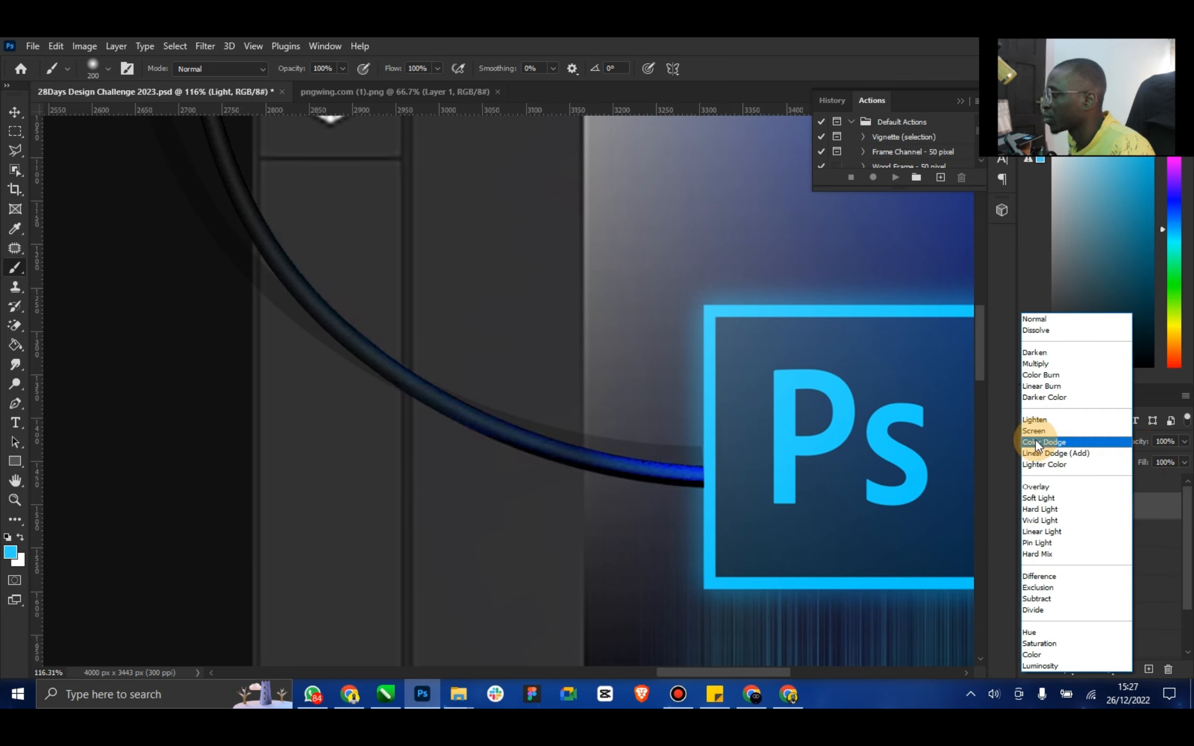
left_click(1039, 432)
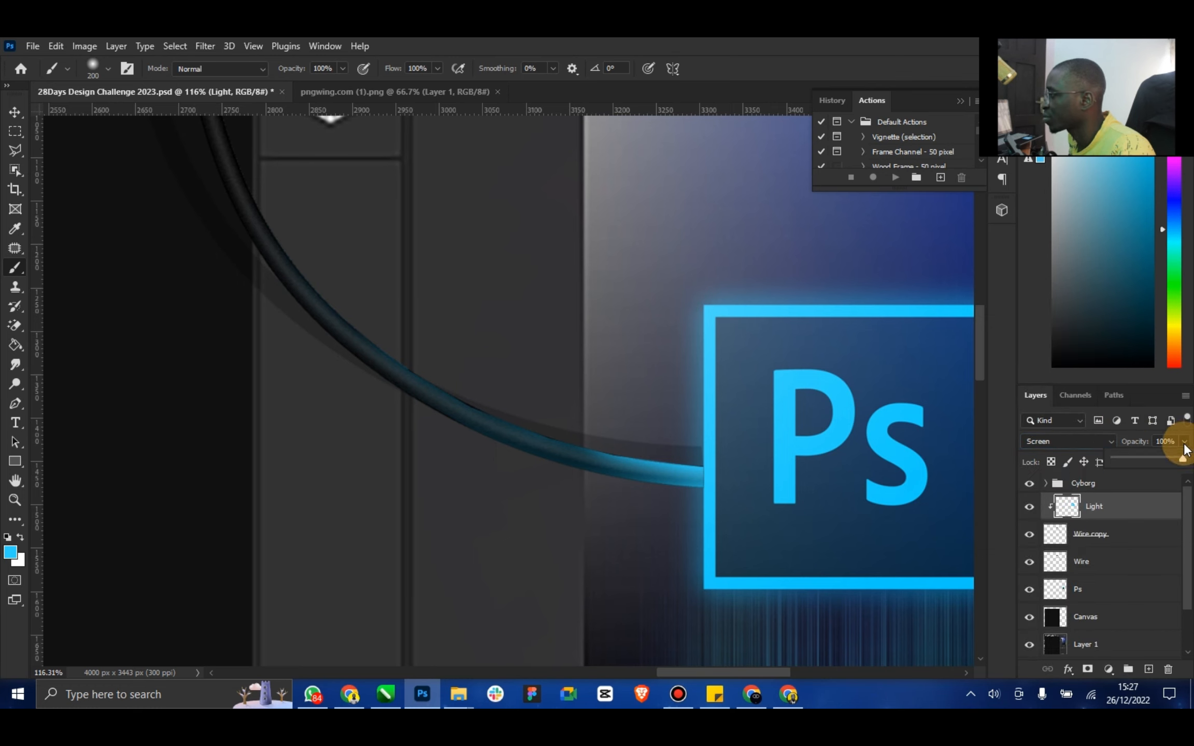
left_click_drag(1172, 461, 1169, 462)
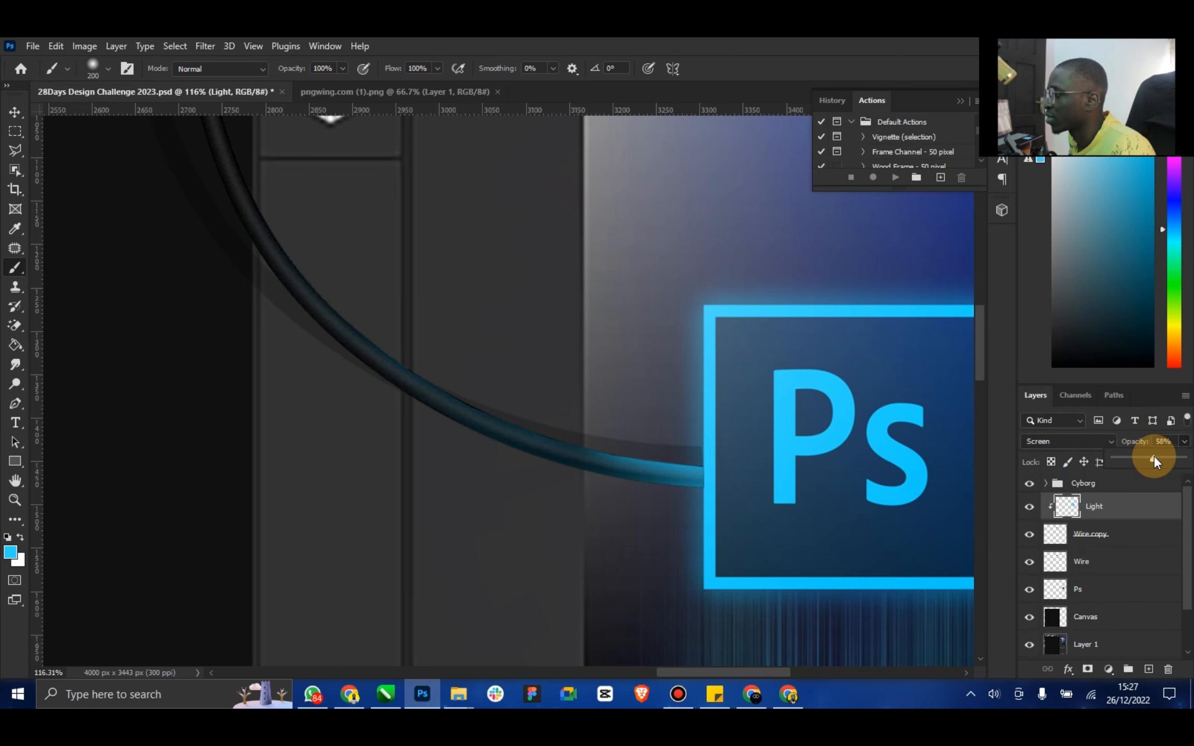
left_click(18, 552)
double_click(13, 486)
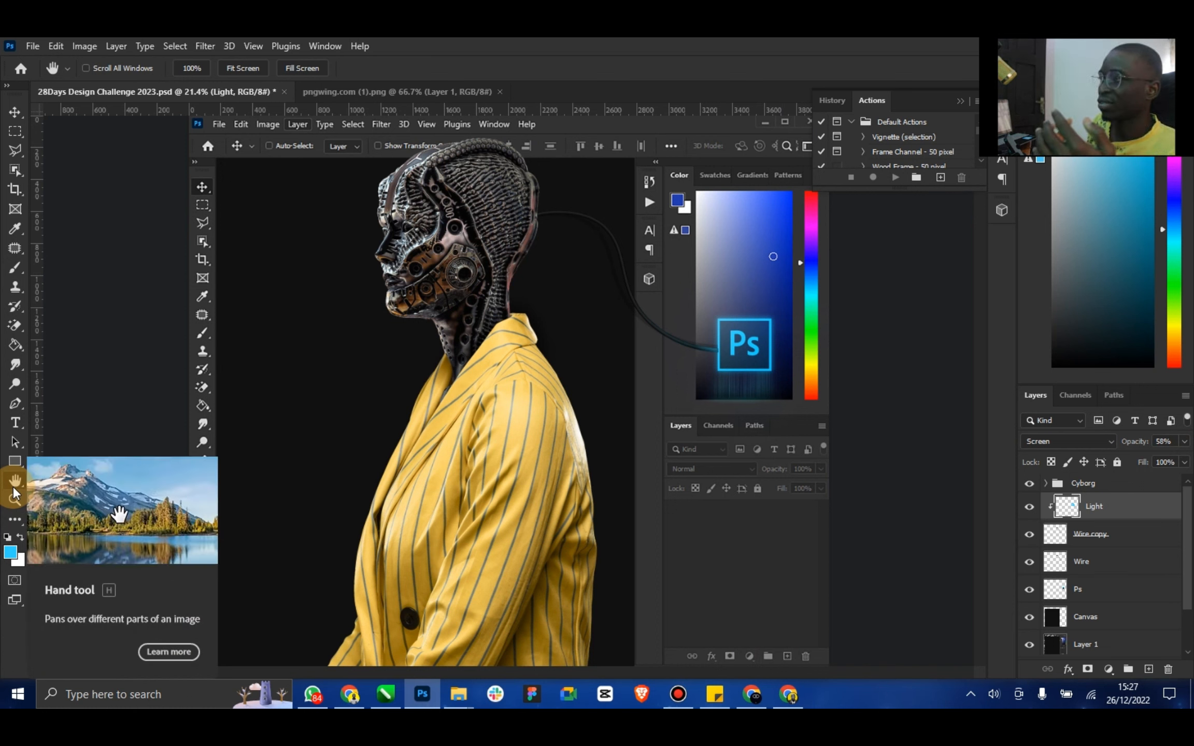
left_click(14, 111)
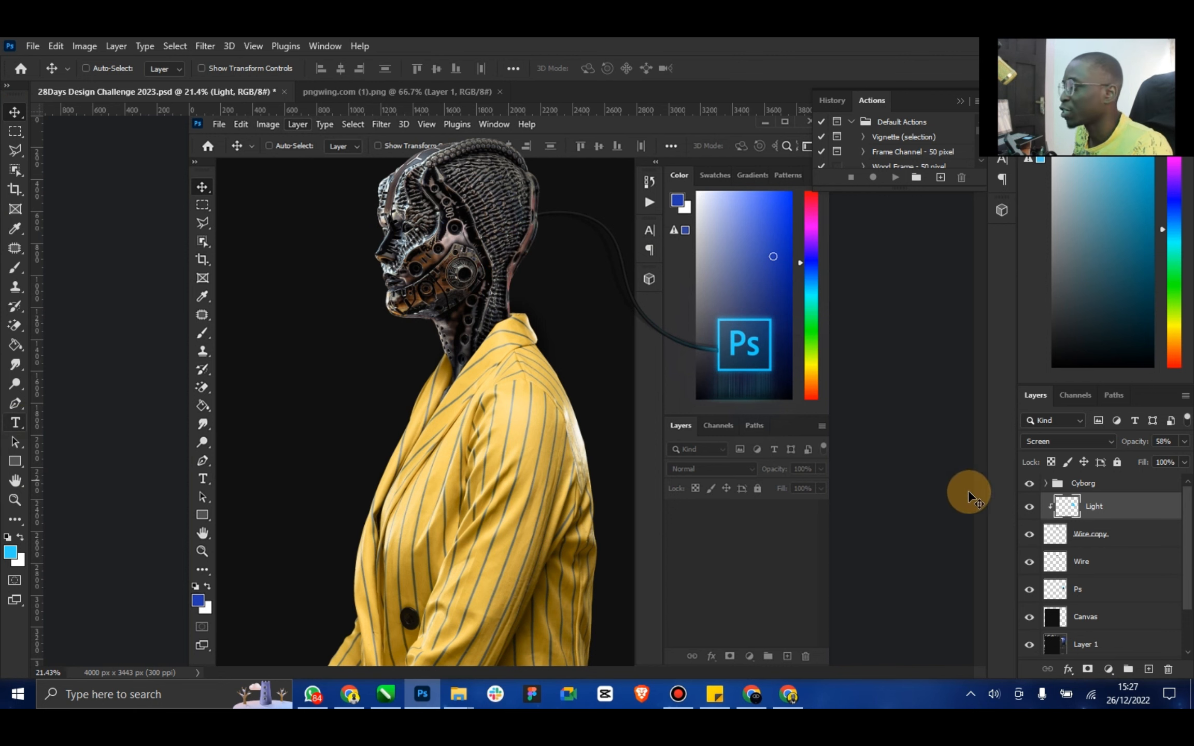
Create a new layer named Glow above the Cyborg group for the round ear component
left_click(1086, 485)
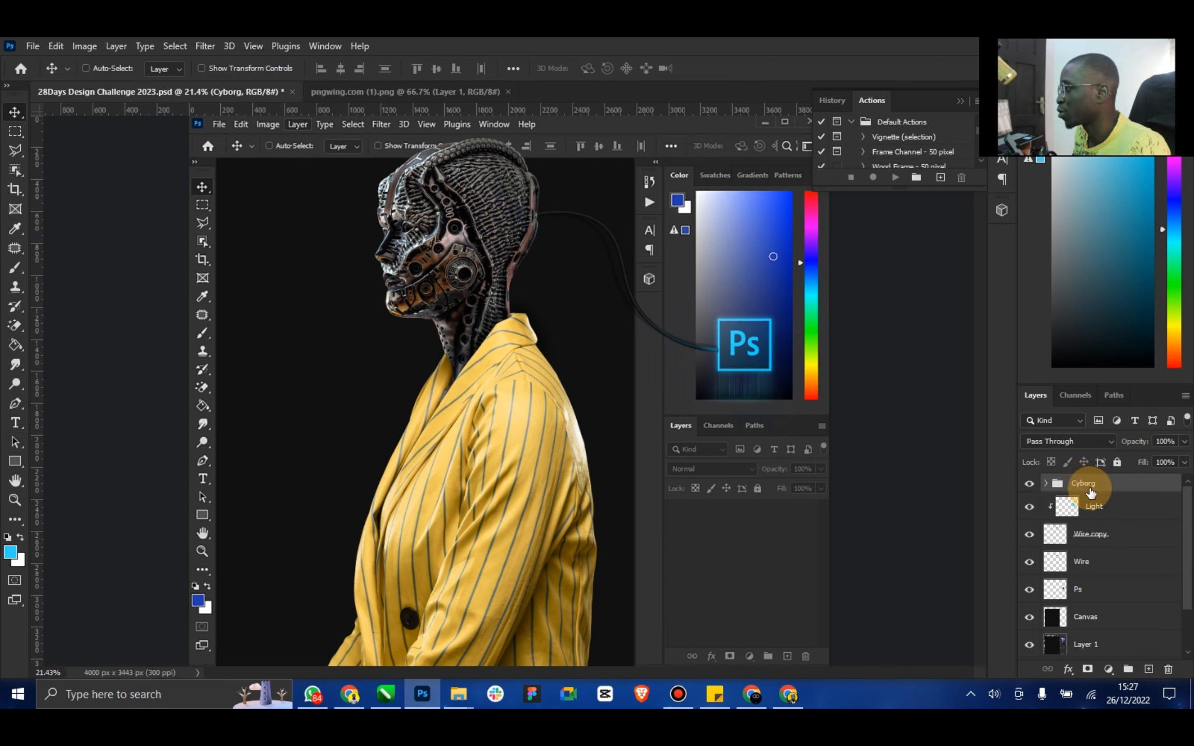
left_click(15, 499)
left_click_drag(449, 236, 571, 250)
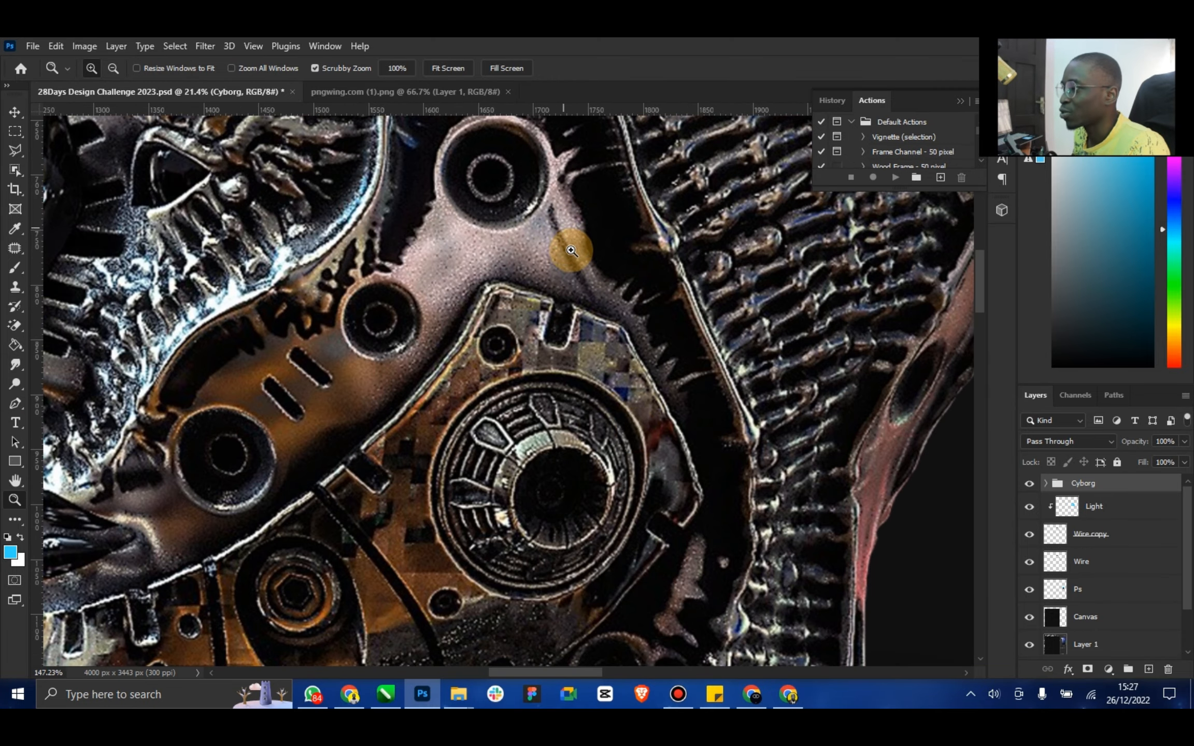
scroll(632, 485, "down", 2)
mouse_move(632, 485)
left_mouse_down()
mouse_move(647, 479)
mouse_move(621, 466)
left_mouse_up()
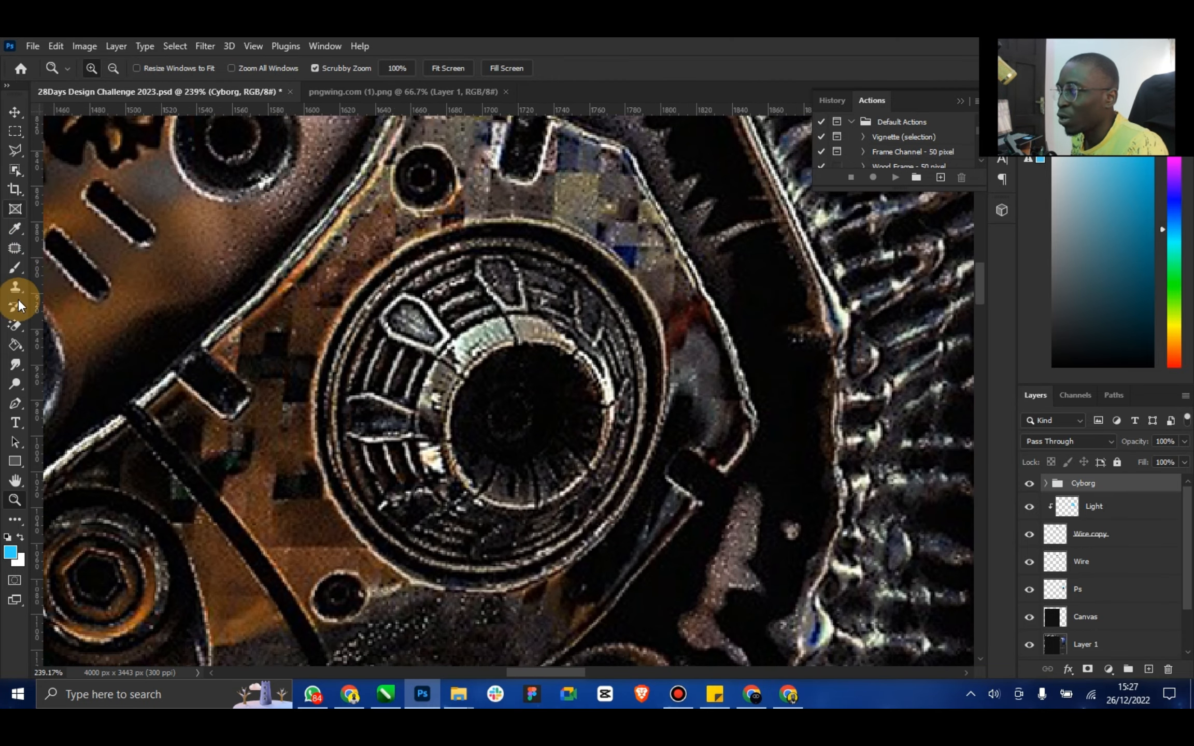
left_click(1147, 670)
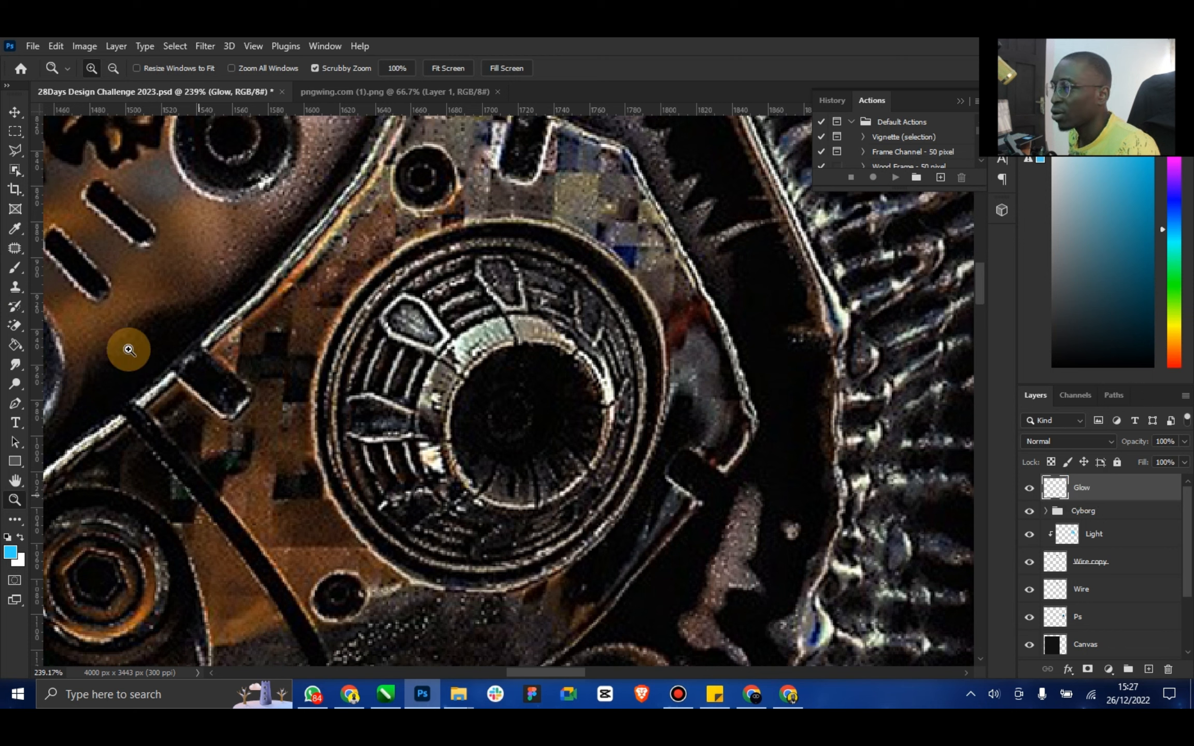
Paint a bright blue glow into the dark center of the cyborg's round ear component with a 100 px soft brush
left_click(15, 270)
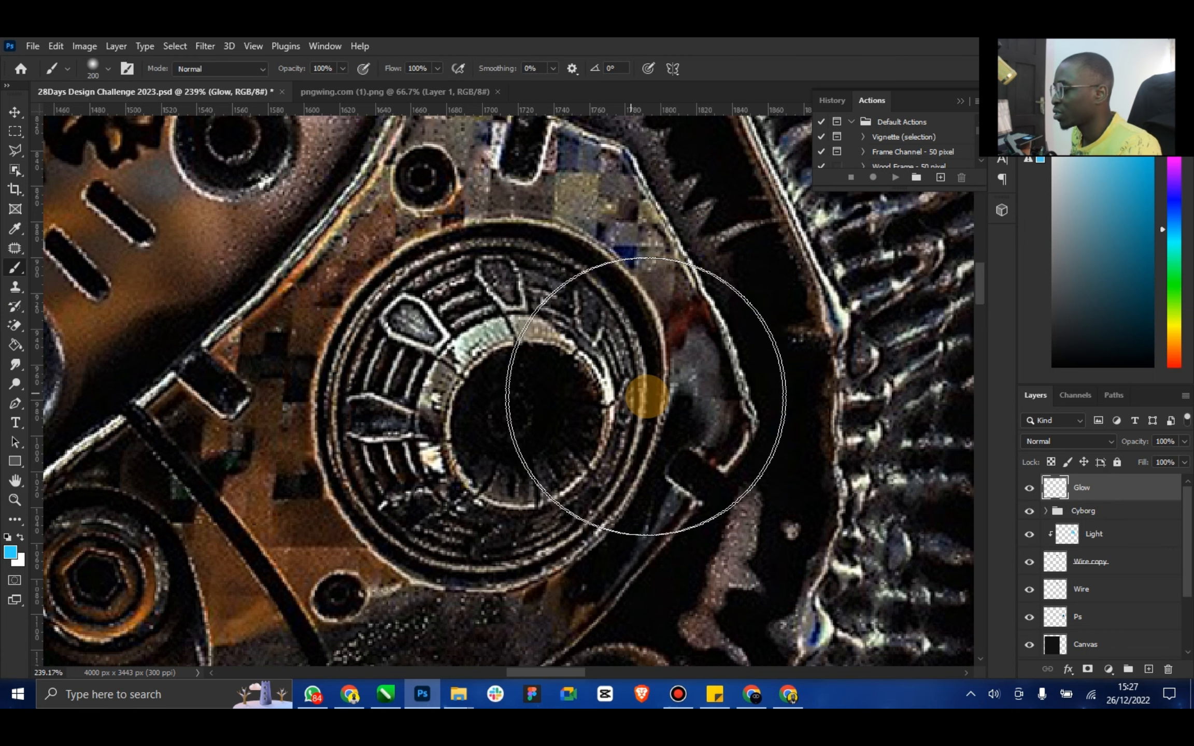
key("bracketleft")
key("bracketleft")
key("bracketleft")
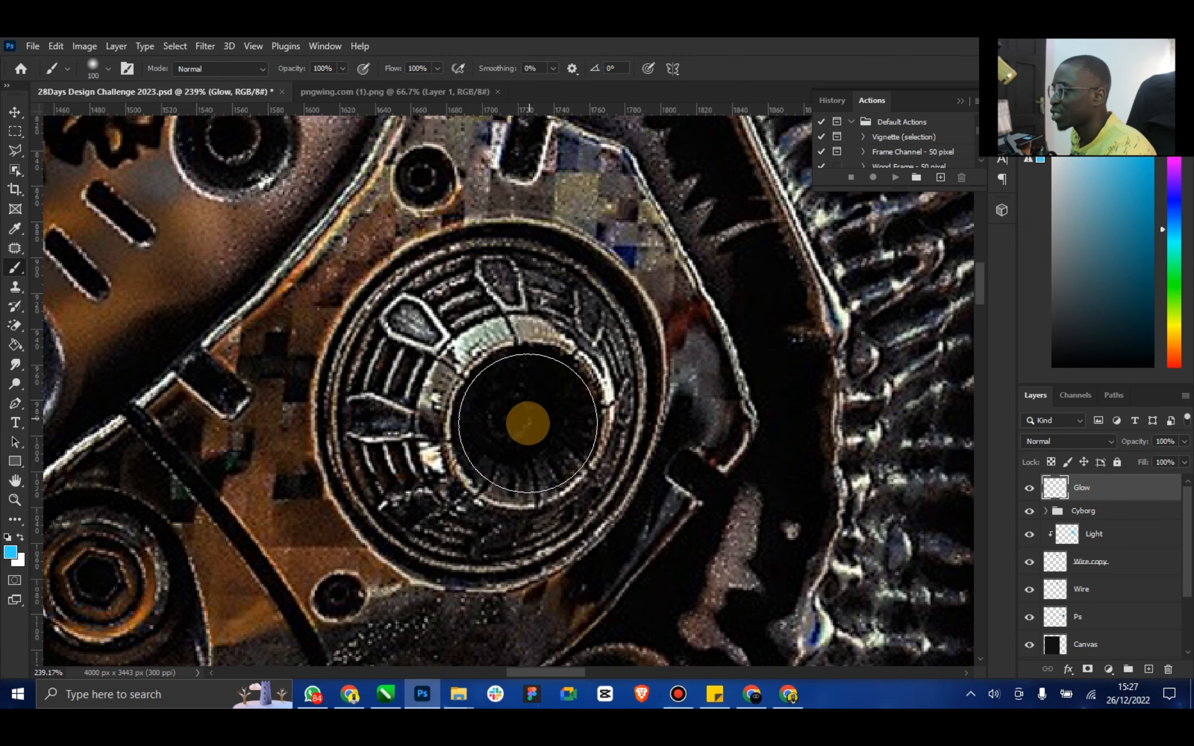
key("bracketright")
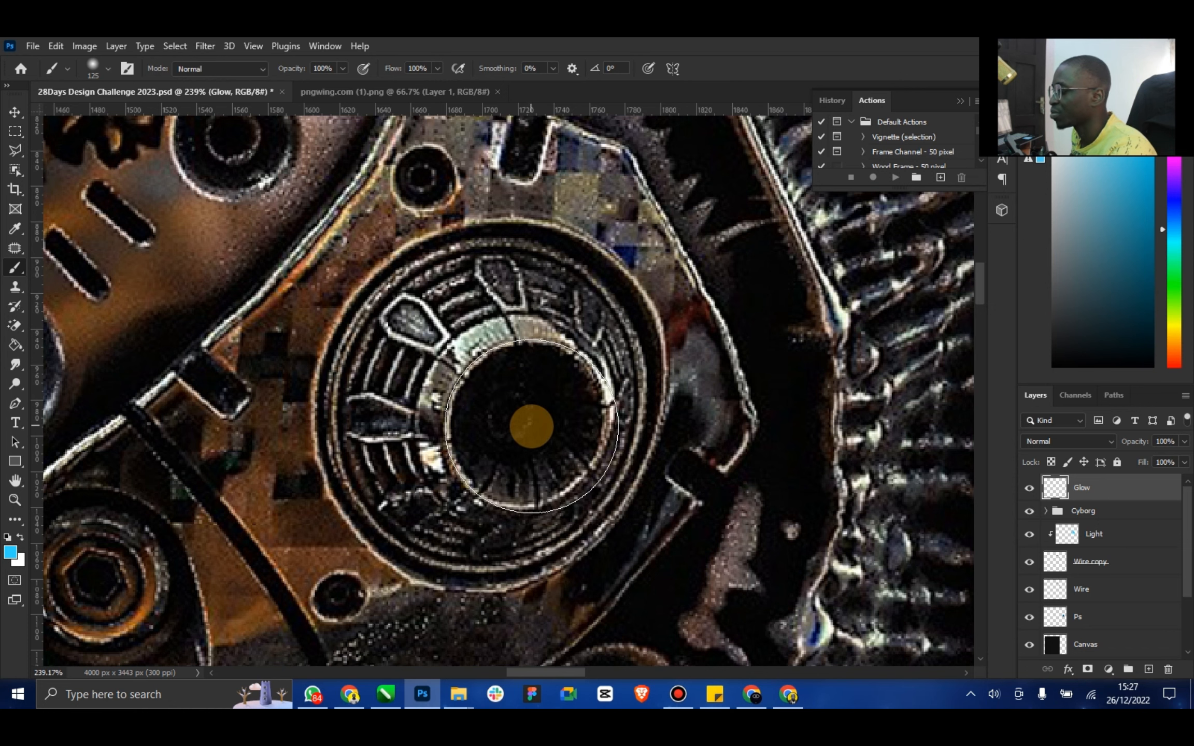
key("bracketleft")
left_click(529, 423)
left_click(529, 423)
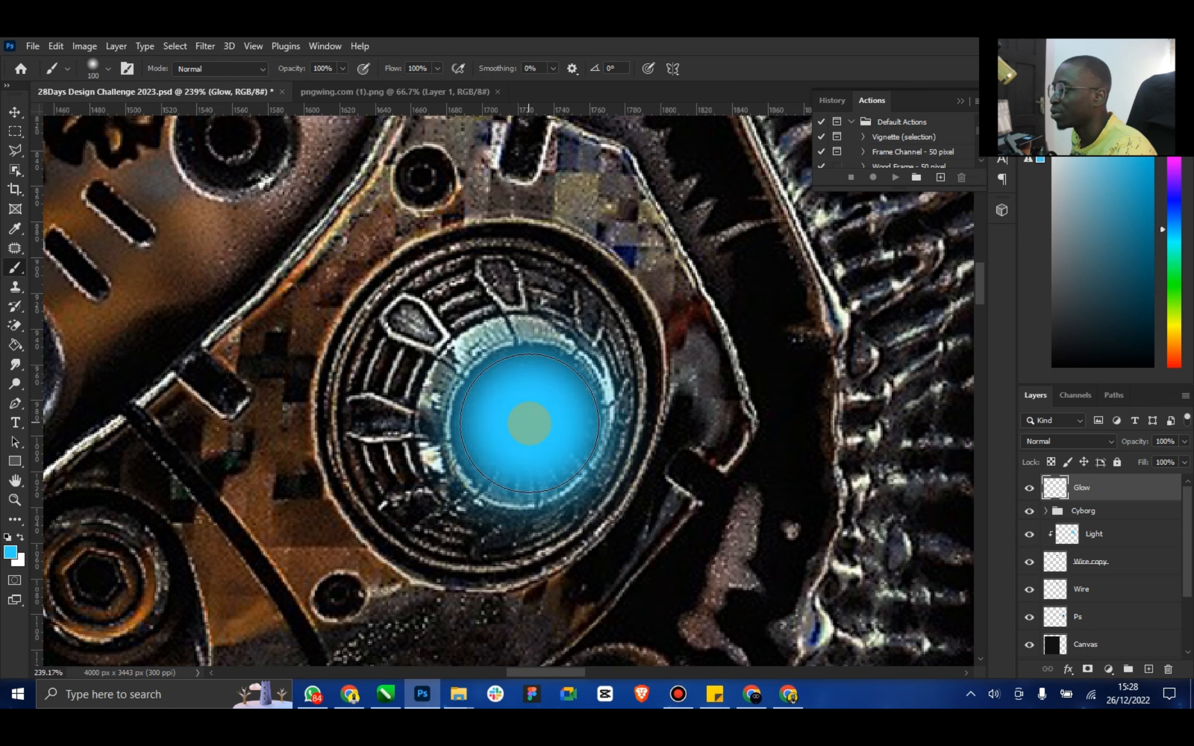
left_click(527, 421)
left_click(582, 422)
scroll(669, 456, "down", 2)
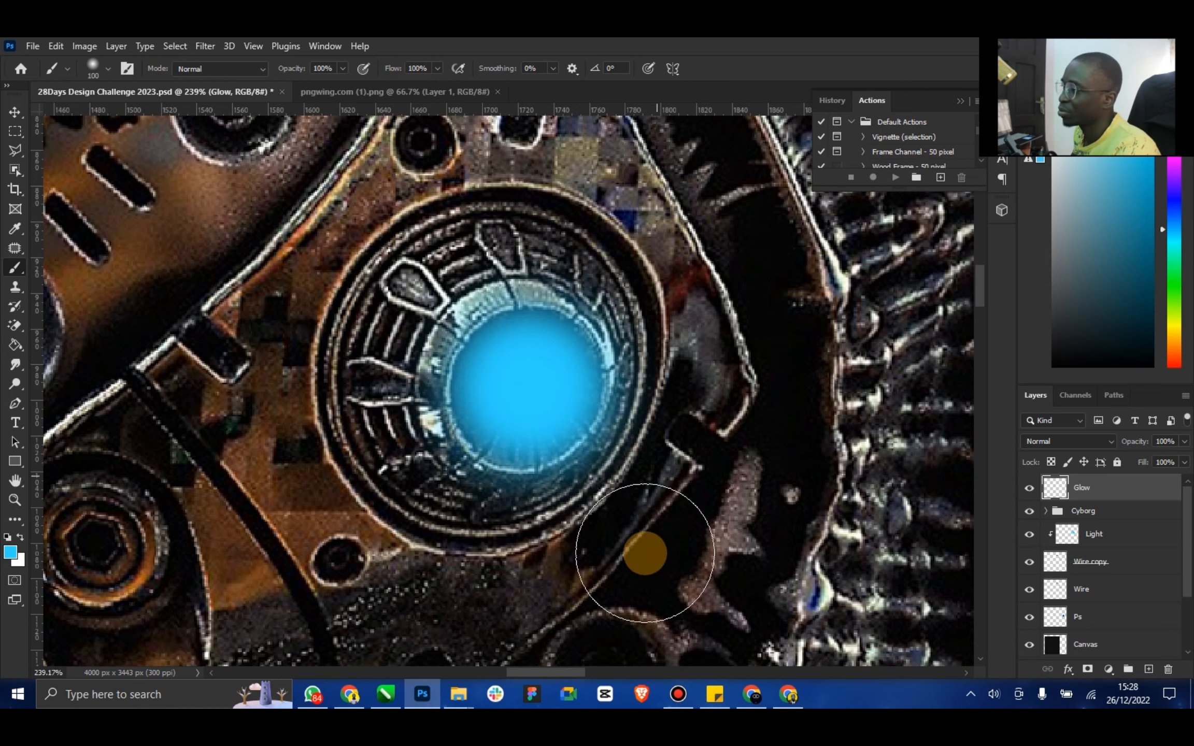
Paint bright blue glows into the upper two round sockets along the cyborg's neck with a 70 px soft brush
double_click(18, 481)
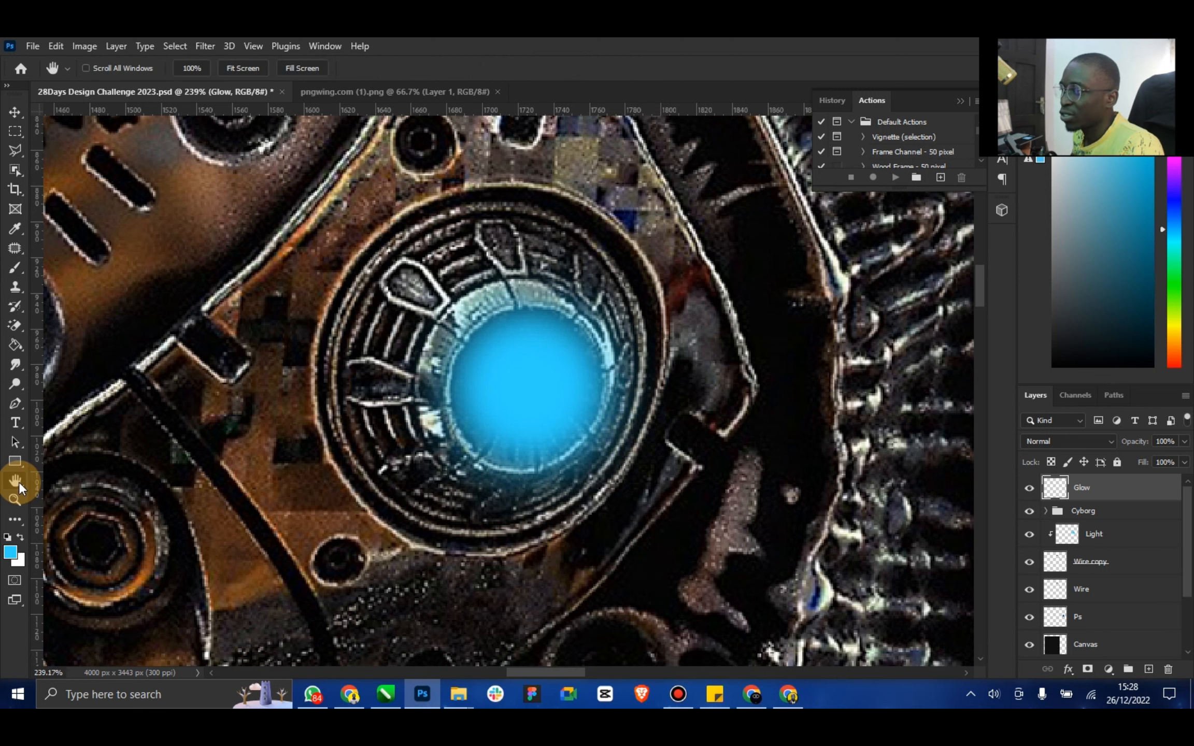
left_click(15, 499)
left_click_drag(409, 234, 451, 233)
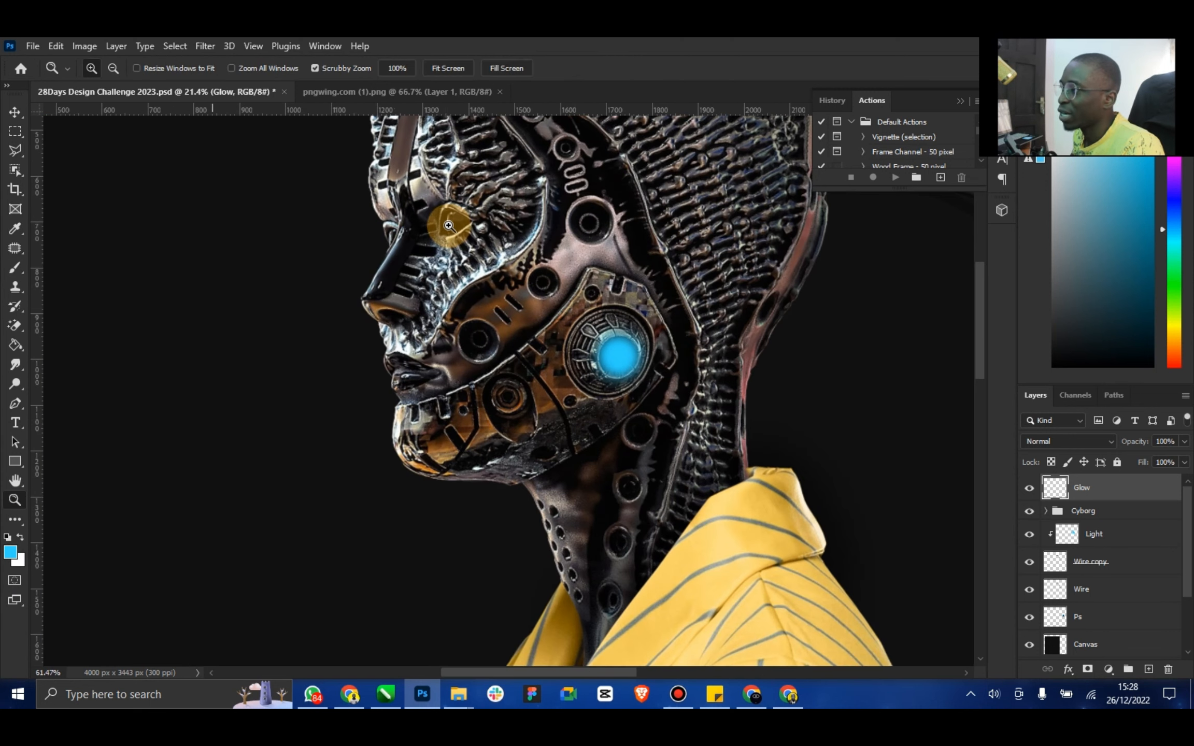
left_click_drag(667, 532, 630, 403)
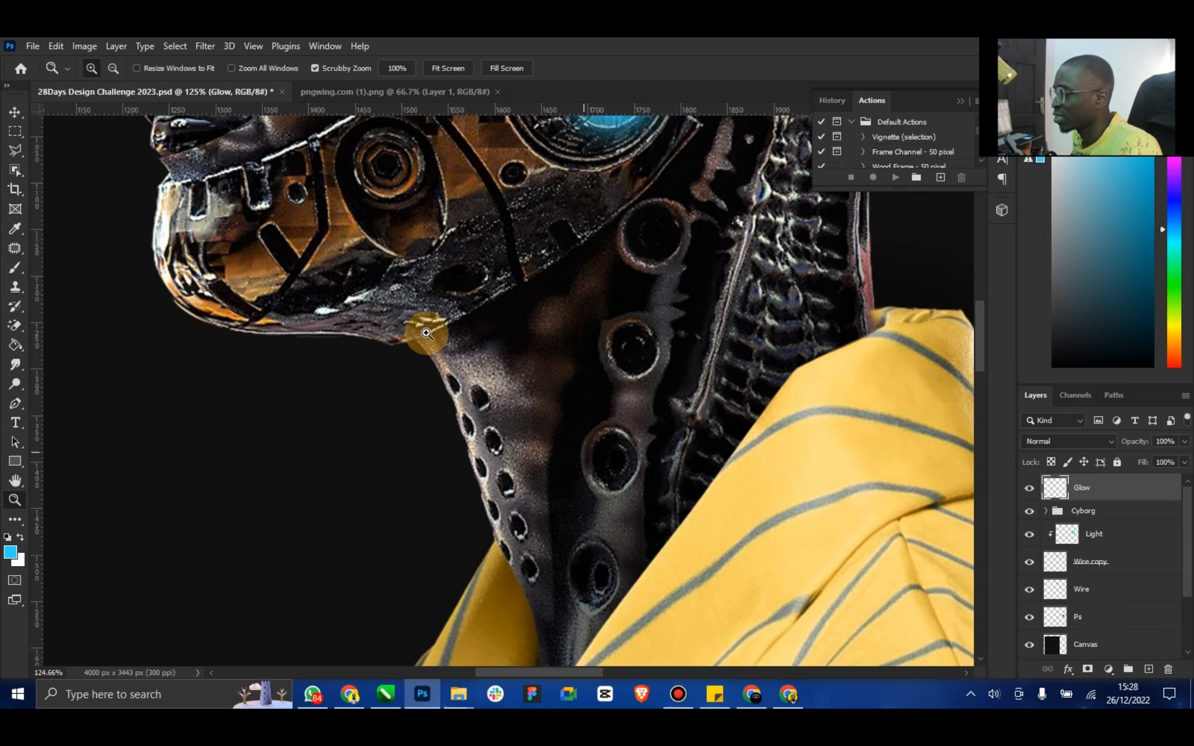
left_click(11, 267)
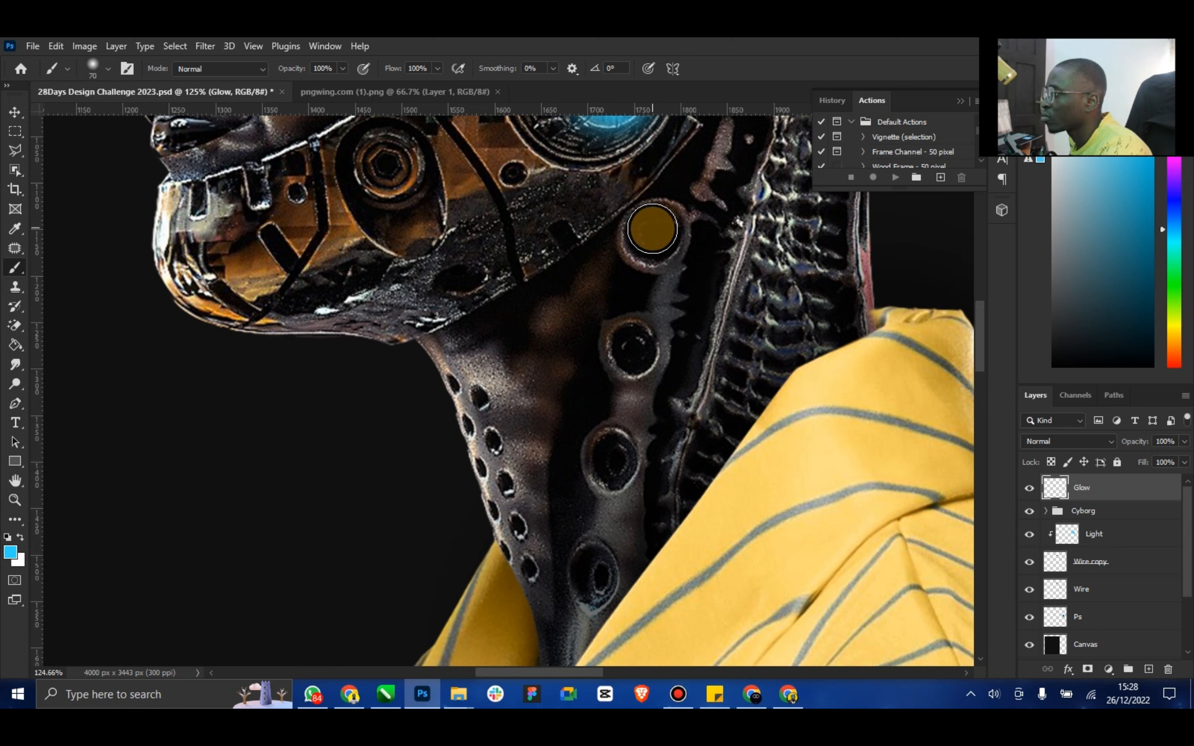
left_click(655, 231)
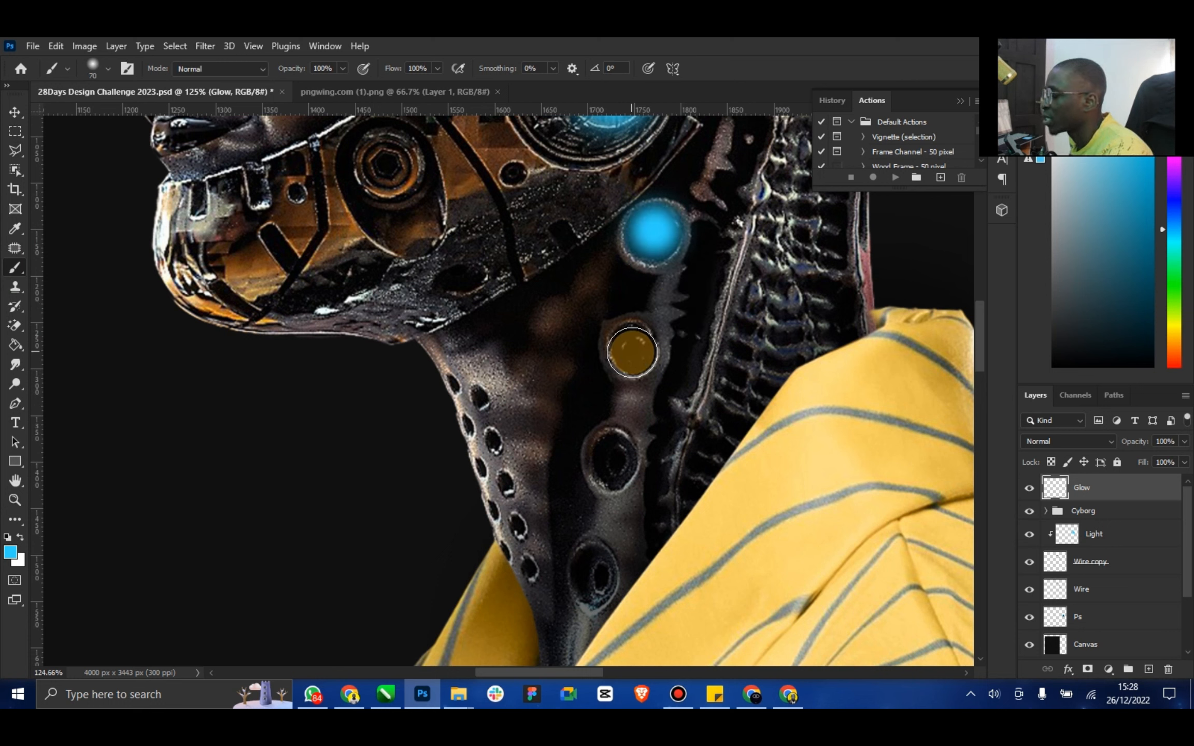
left_click(633, 351)
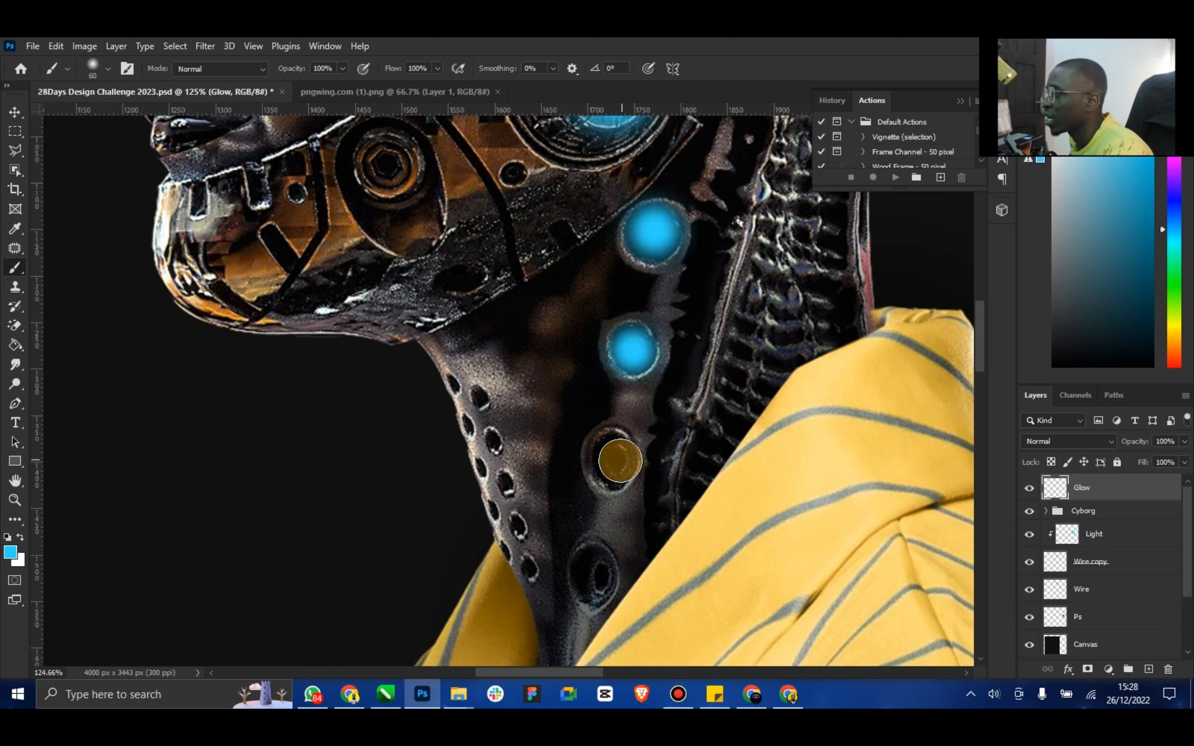
Paint smaller blue glows into the lower two round neck sockets, reducing the soft brush to 60 px and 35 px
left_click(612, 461)
key("bracketleft")
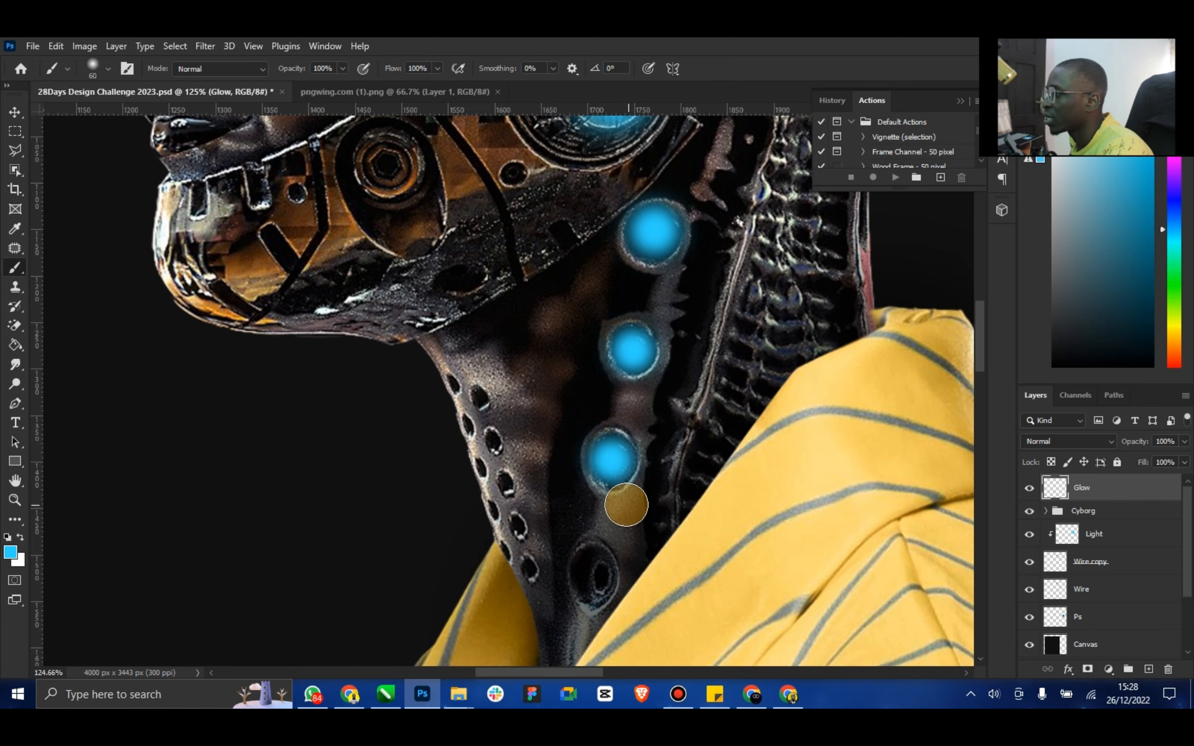
scroll(617, 501, "down", 2)
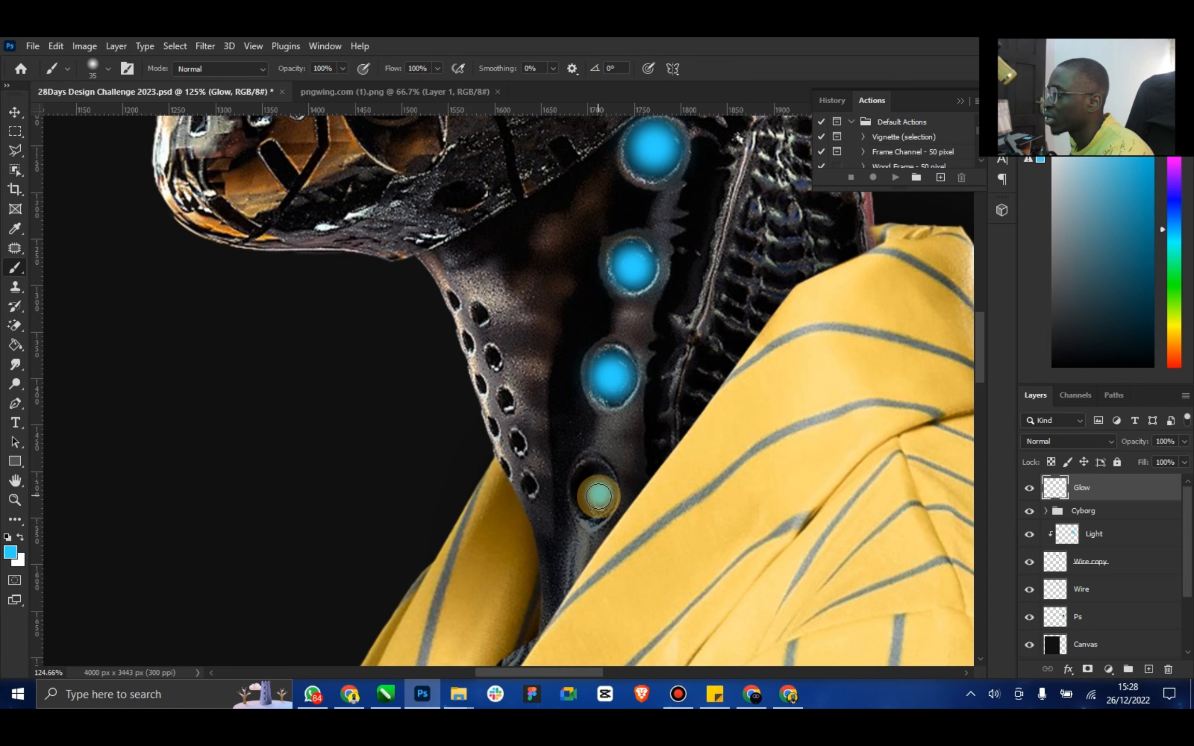
left_click(599, 496)
Erase the blue glows from the lower two neck sockets on the Glow layer
double_click(15, 480)
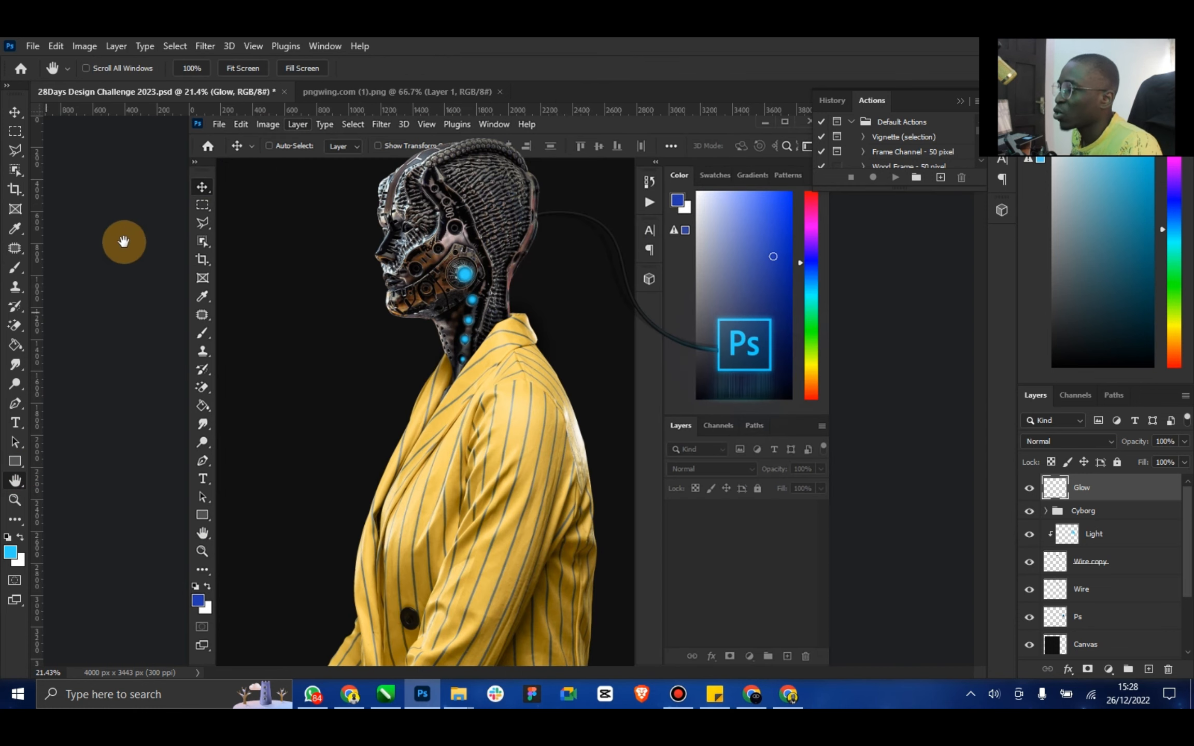
left_click(15, 500)
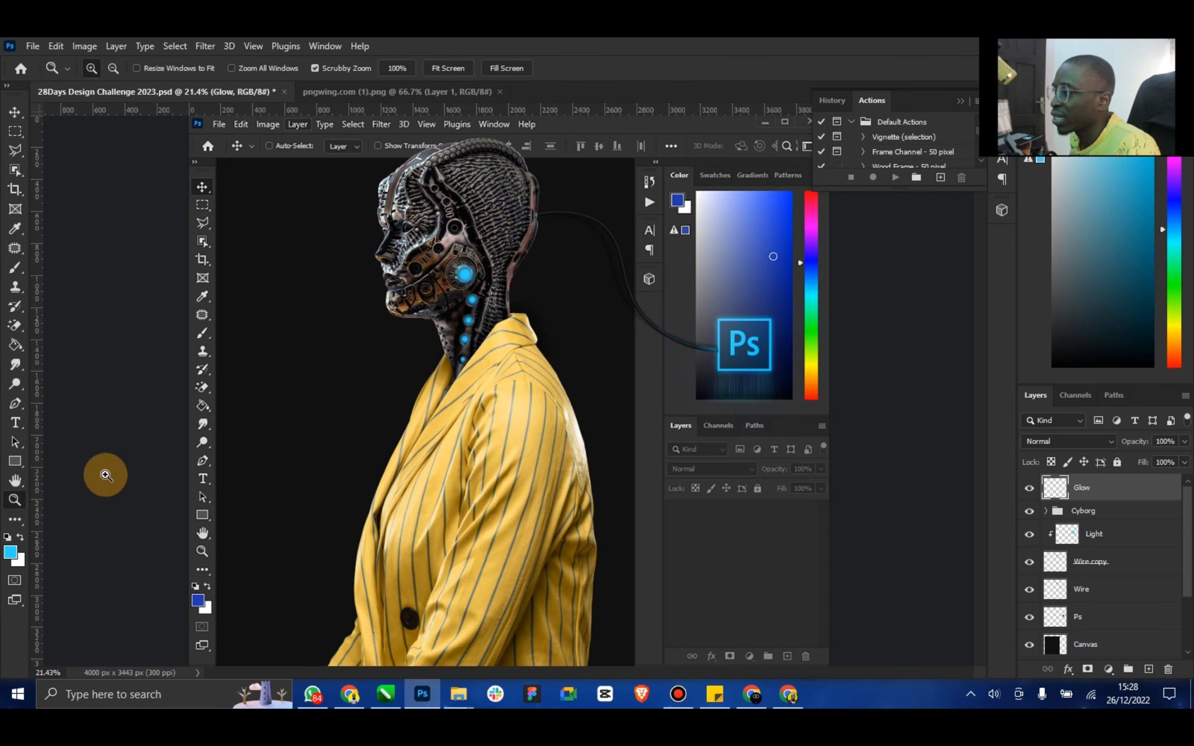
left_click_drag(449, 255, 491, 252)
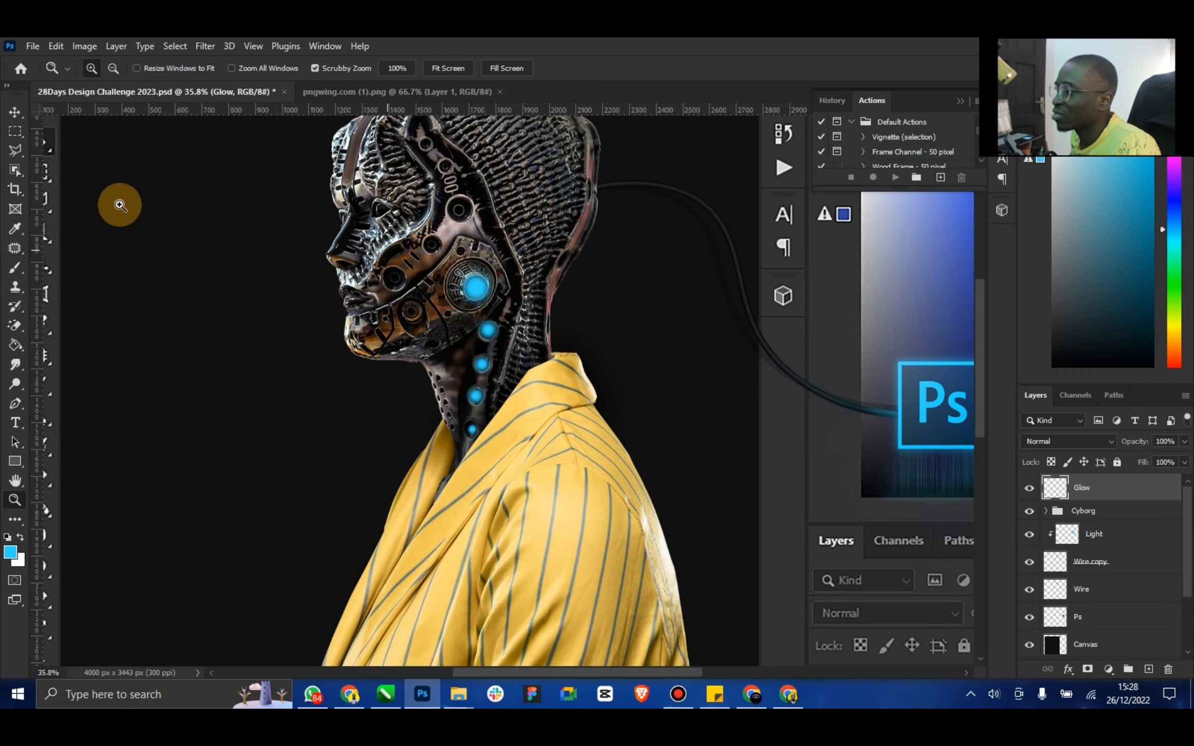
left_click(15, 112)
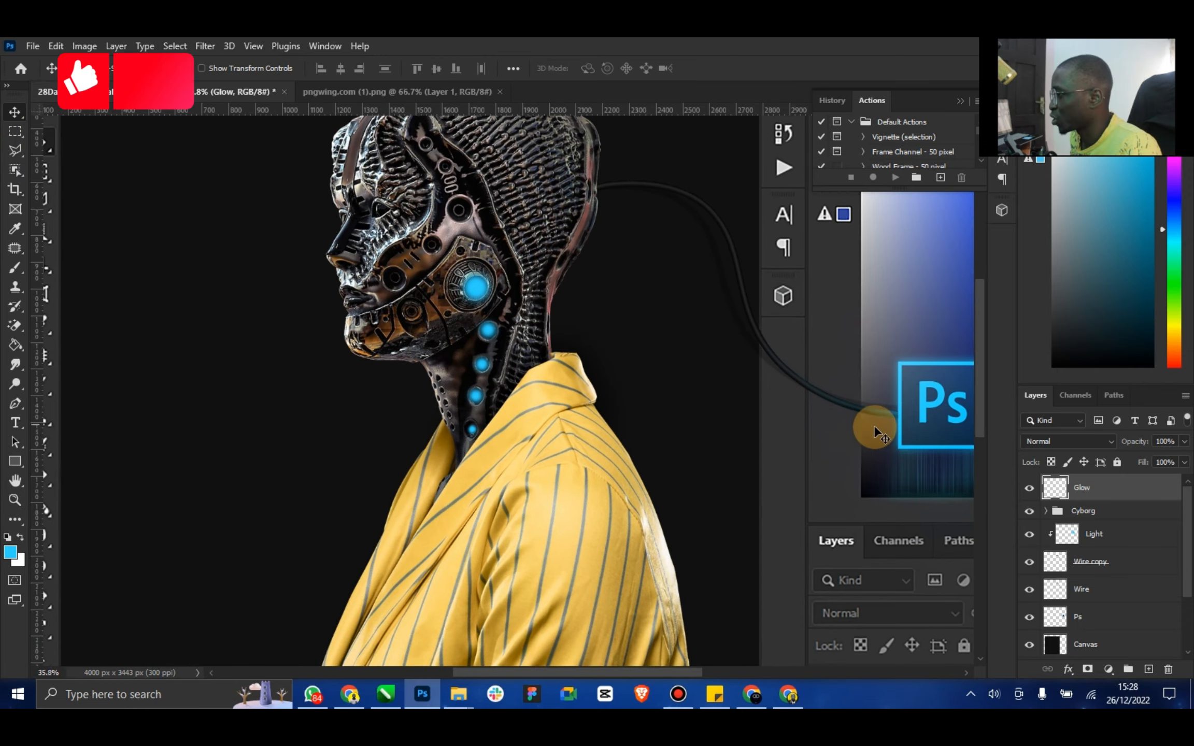
left_click(14, 267)
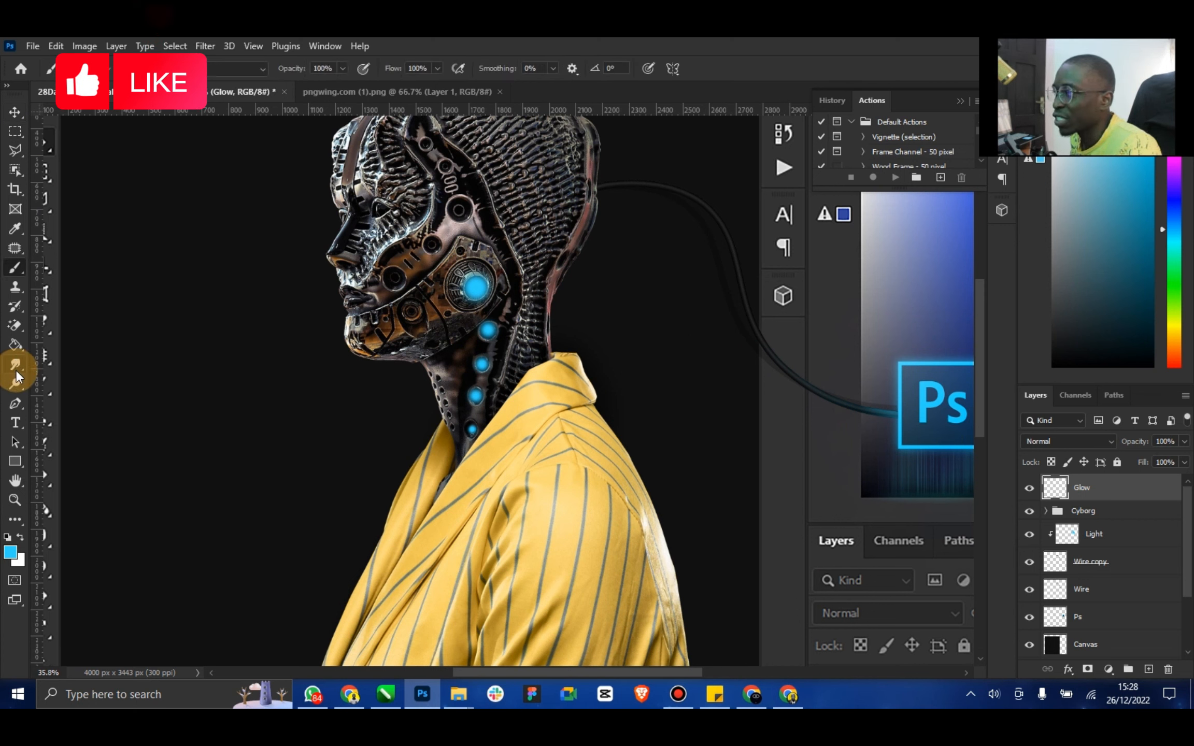
right_click(15, 325)
left_click(93, 325)
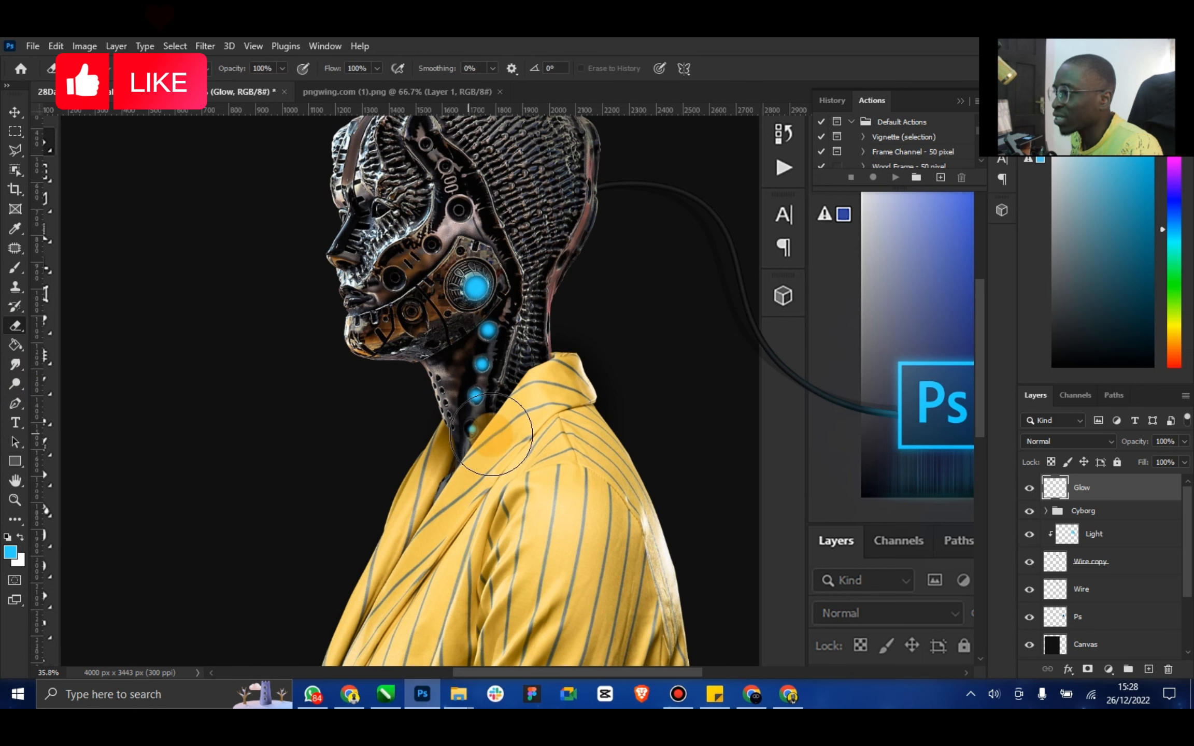
key("bracketleft")
key("bracketleft")
mouse_move(479, 424)
left_mouse_down()
mouse_move(497, 406)
mouse_move(468, 400)
mouse_move(479, 431)
left_mouse_up()
left_click(15, 112)
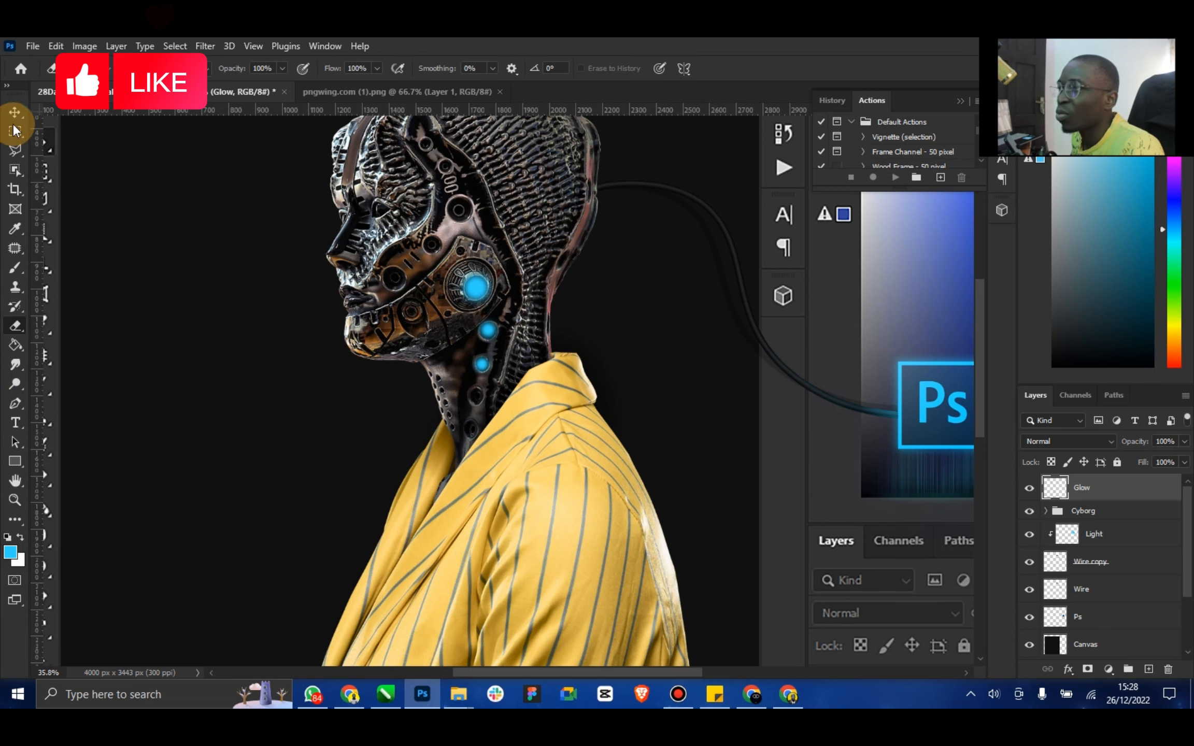
Blend the Glow layer in Screen mode, then duplicate it and set the copy to Overlay
left_click(1105, 446)
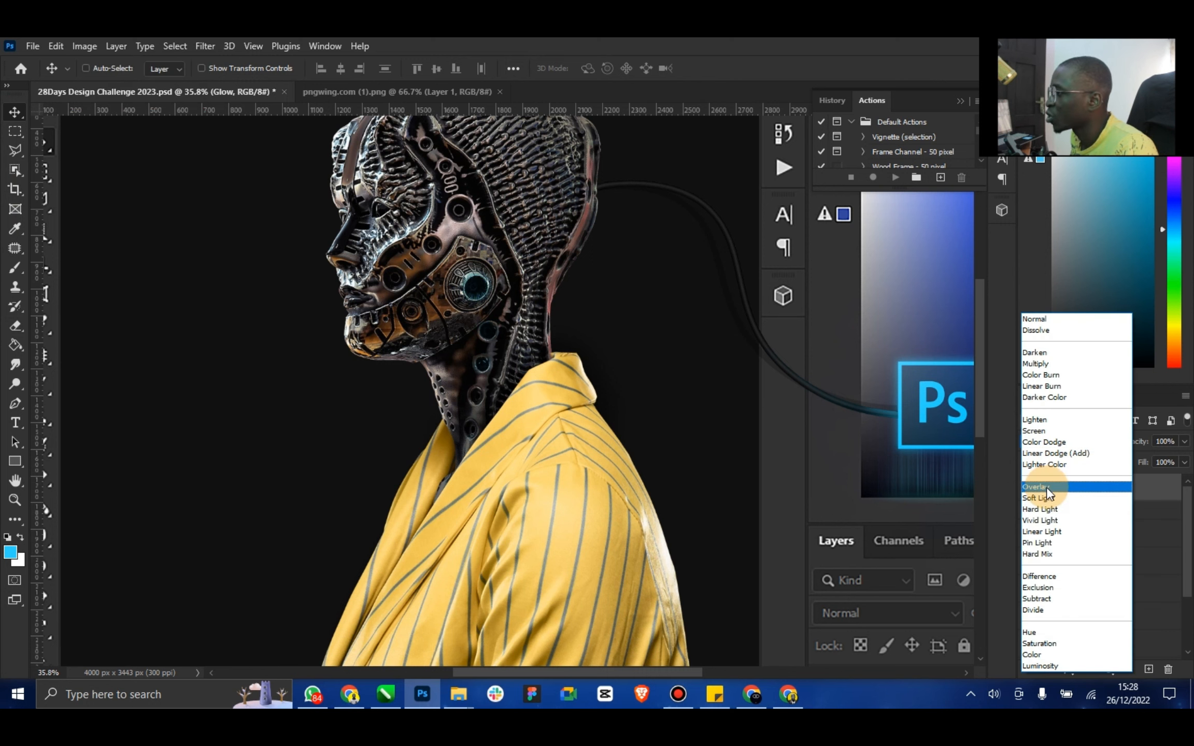
left_click(1052, 431)
key("ctrl+j")
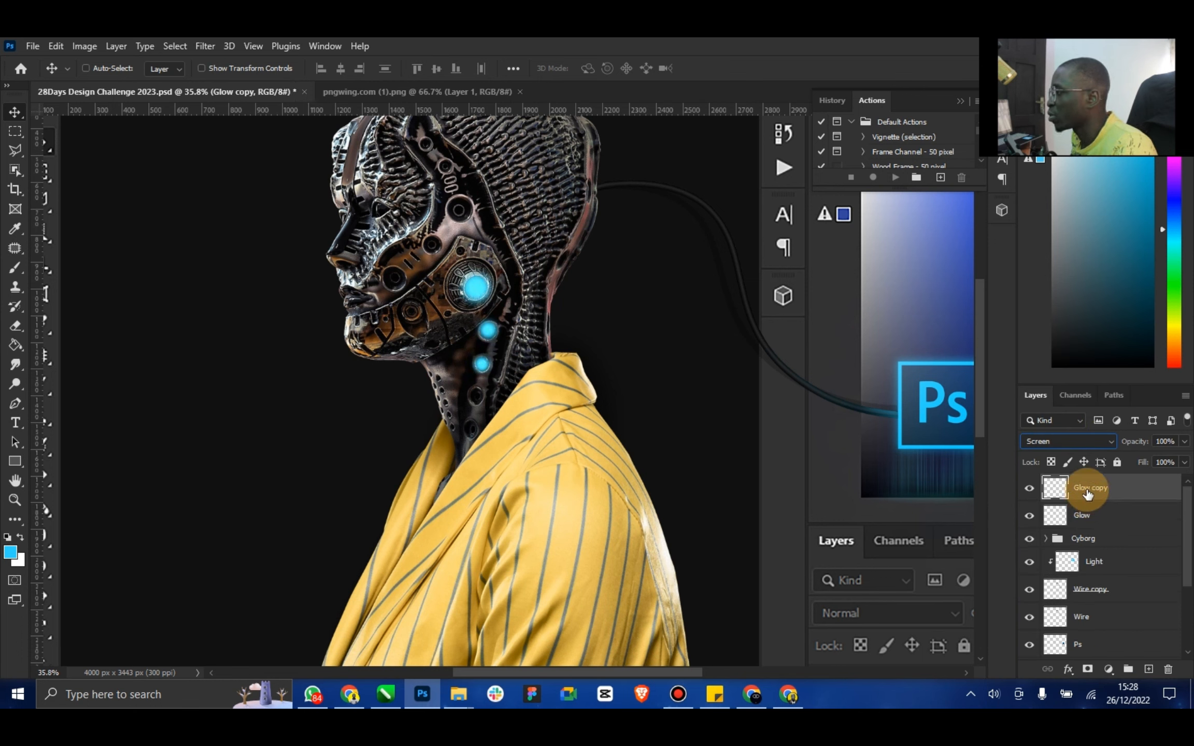
left_click(1078, 440)
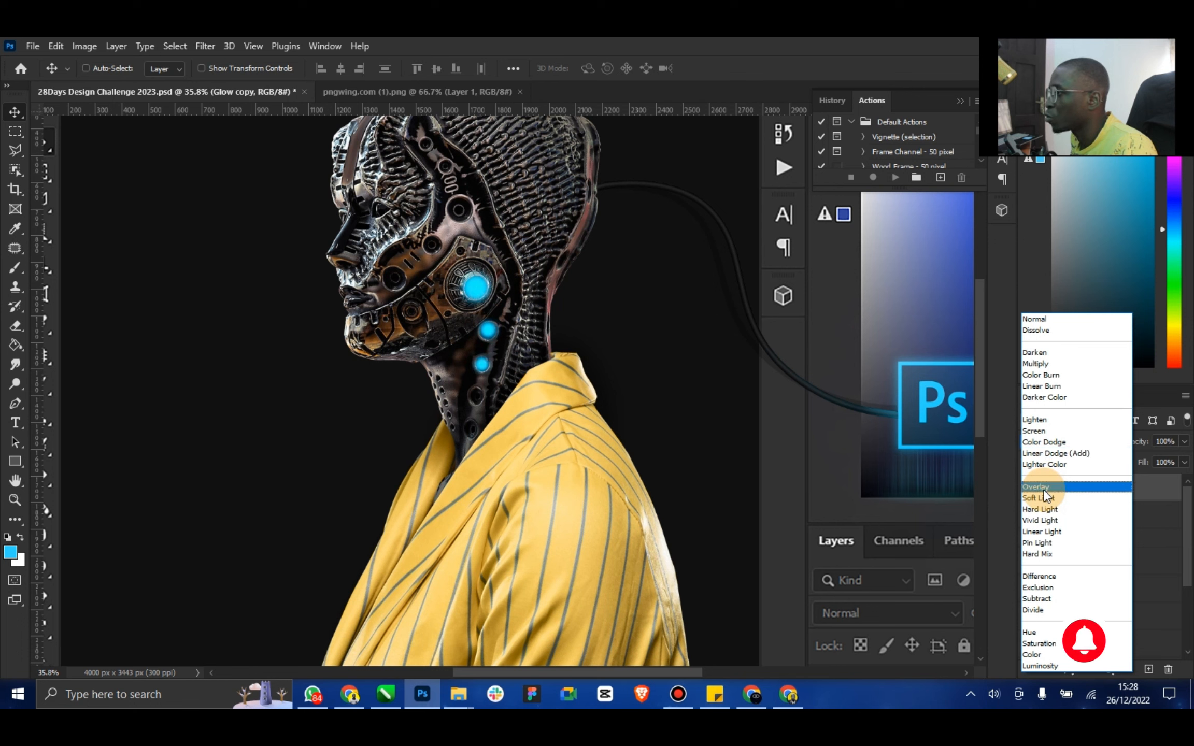
left_click(1047, 486)
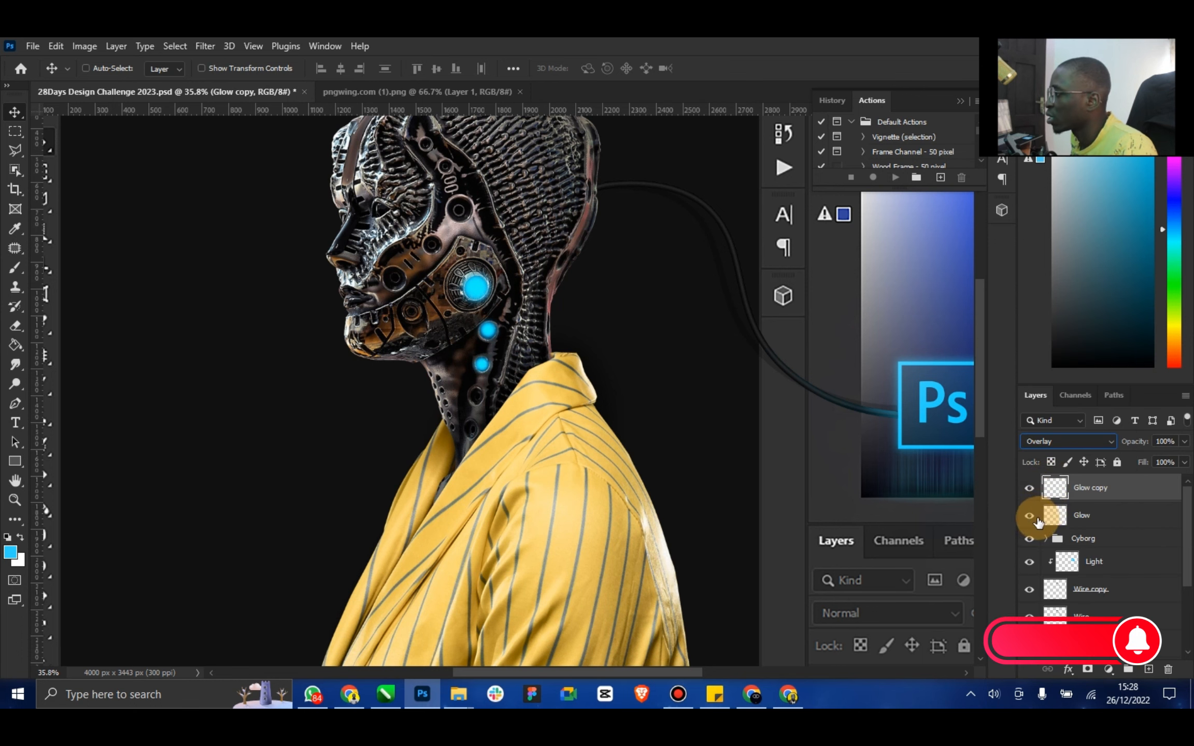
left_click(1032, 517)
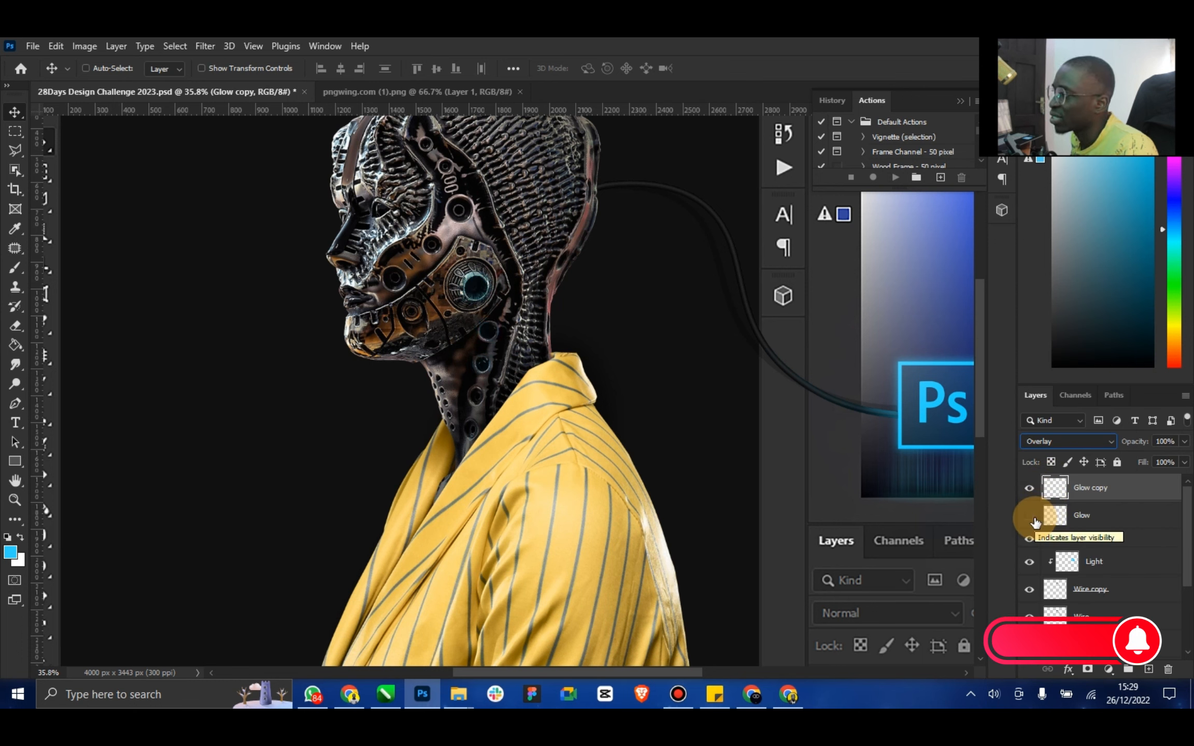
left_click(1030, 517)
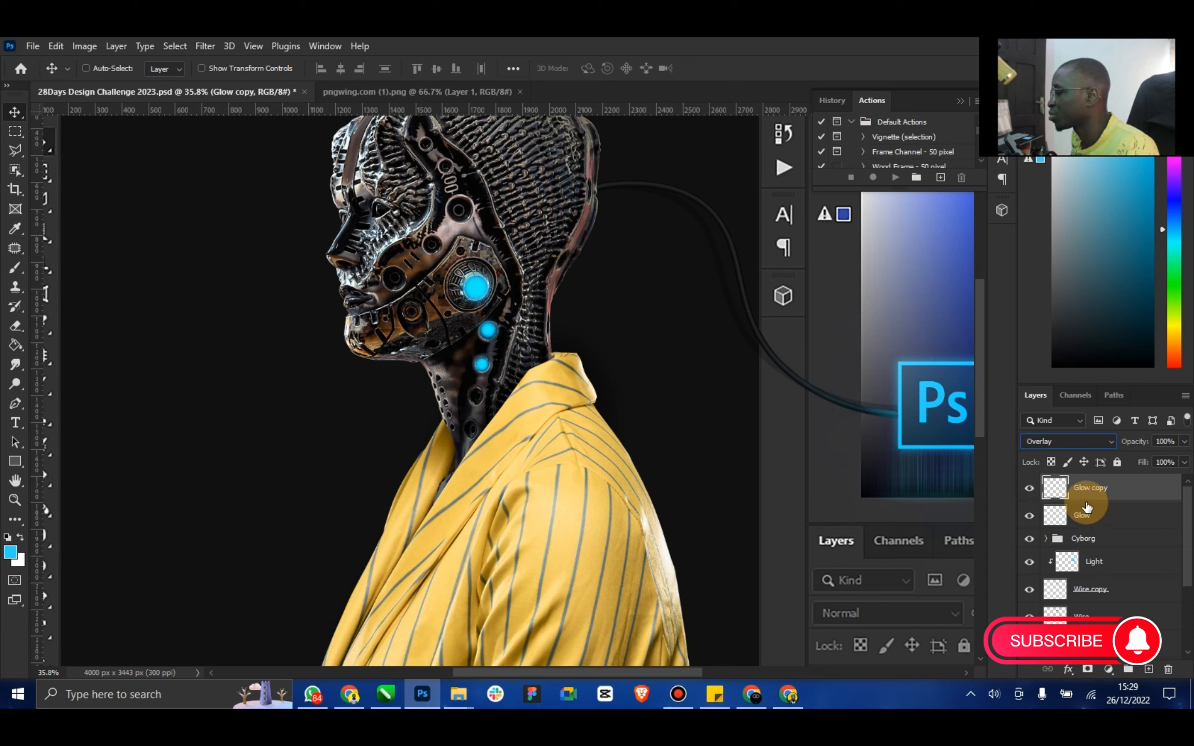
left_click(1114, 518)
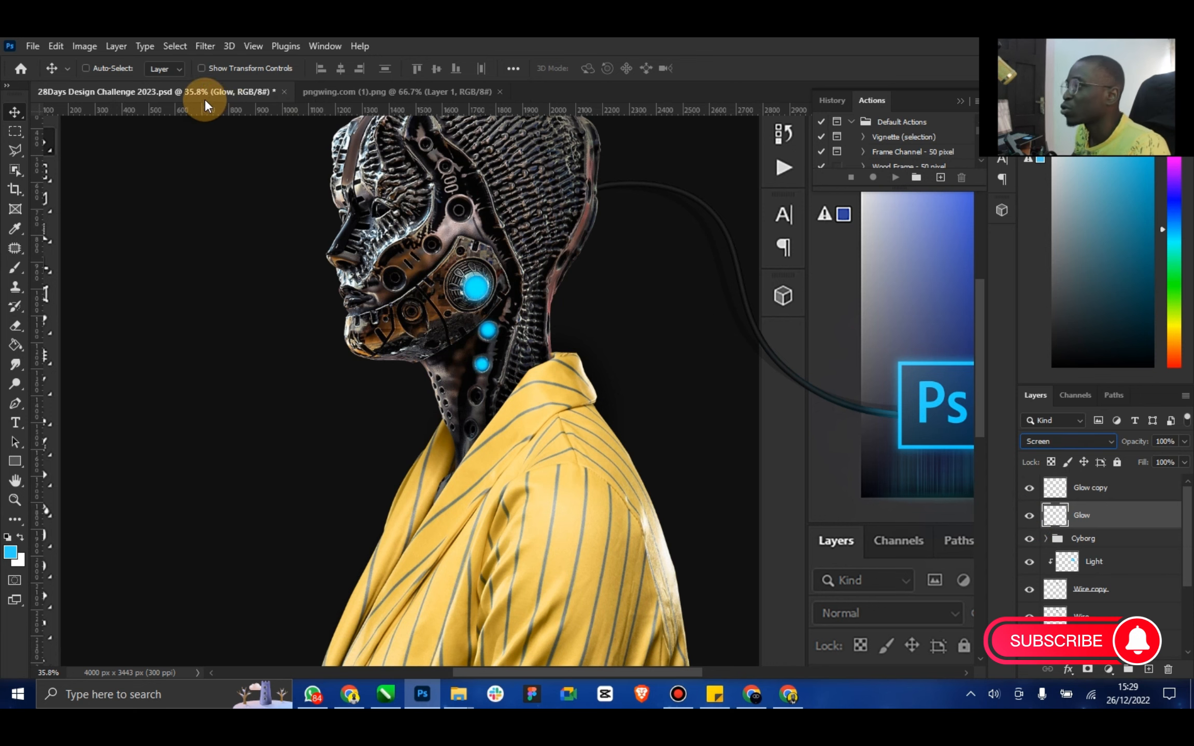
left_click(250, 68)
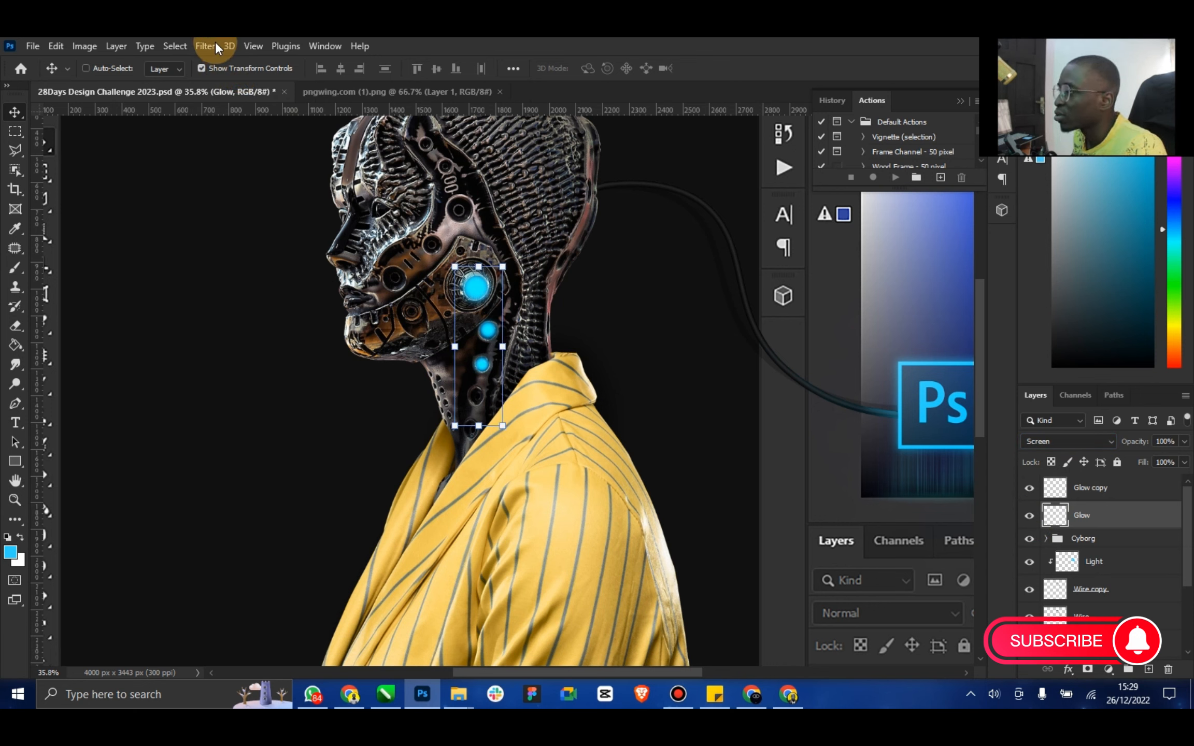
Duplicate the Cyborg group and merge the copy into a single layer
double_click(17, 482)
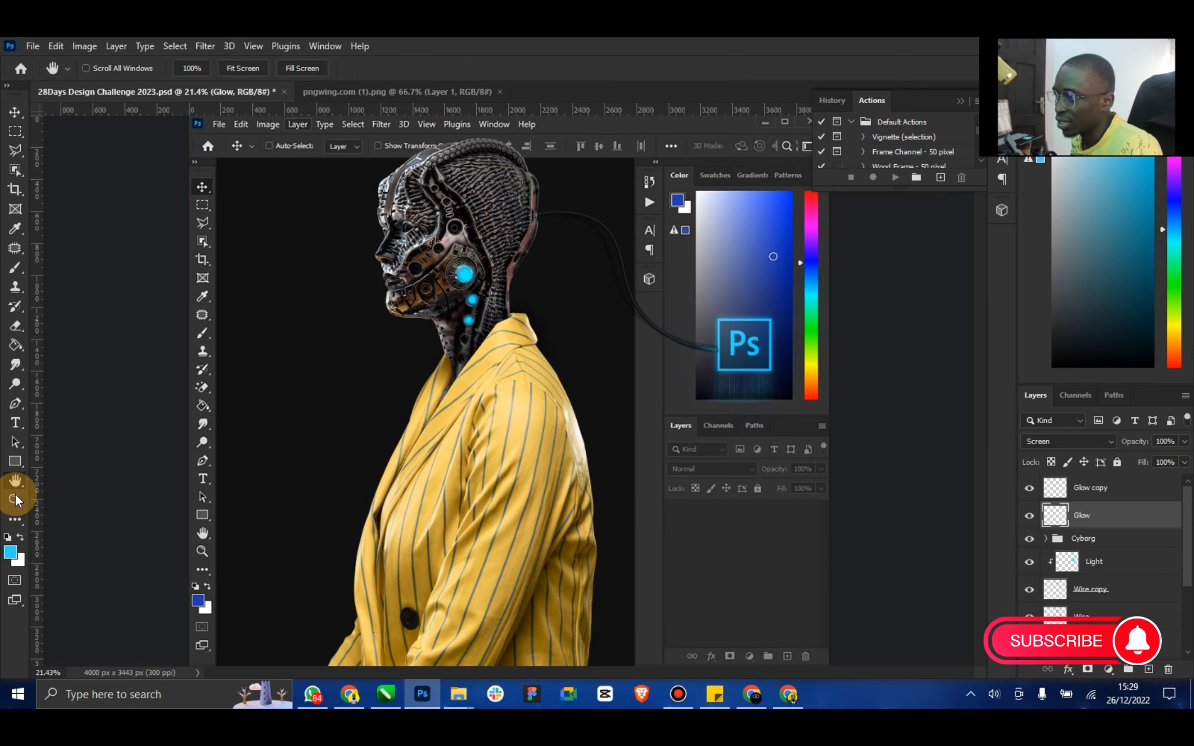
left_click(15, 500)
left_click_drag(520, 392, 495, 388)
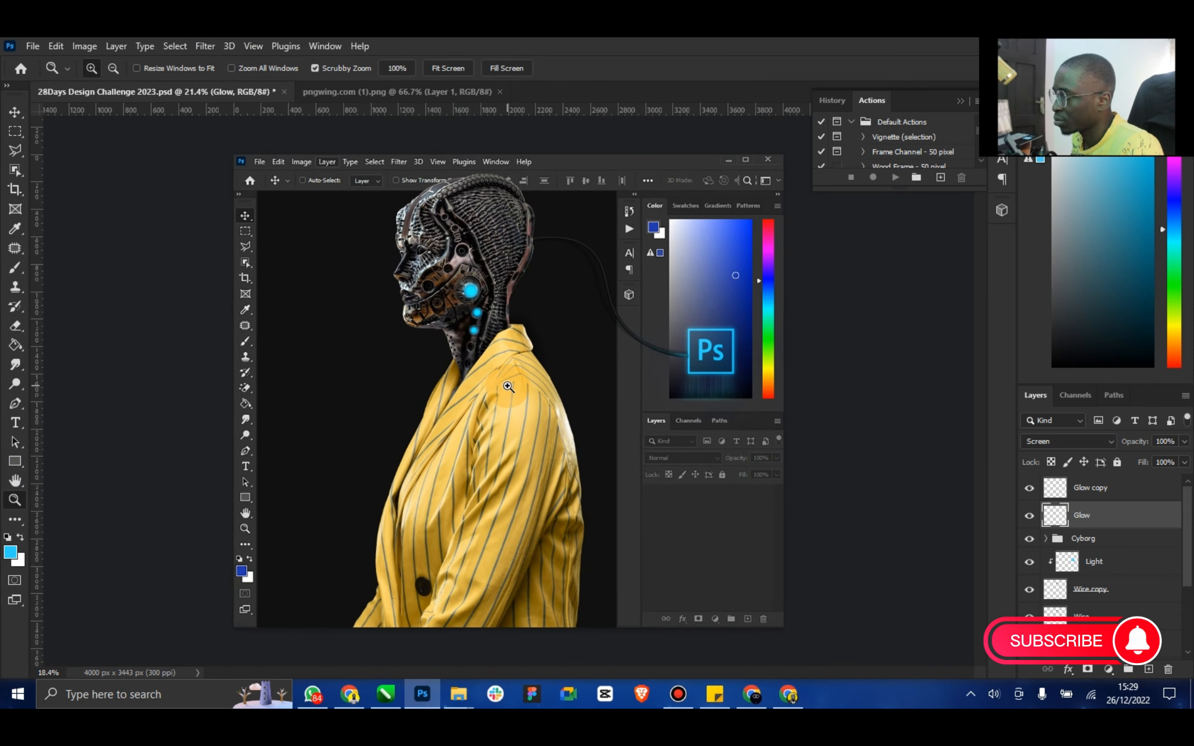
left_click(15, 112)
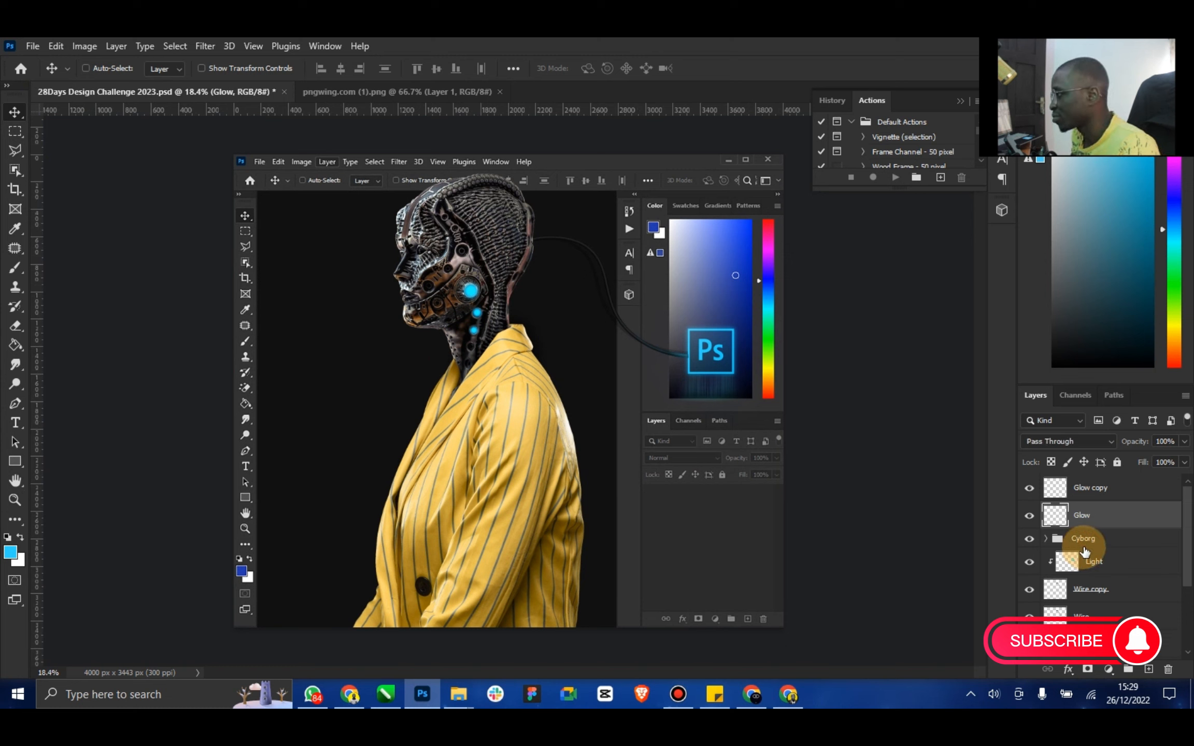
left_click(1084, 543)
key("ctrl+j")
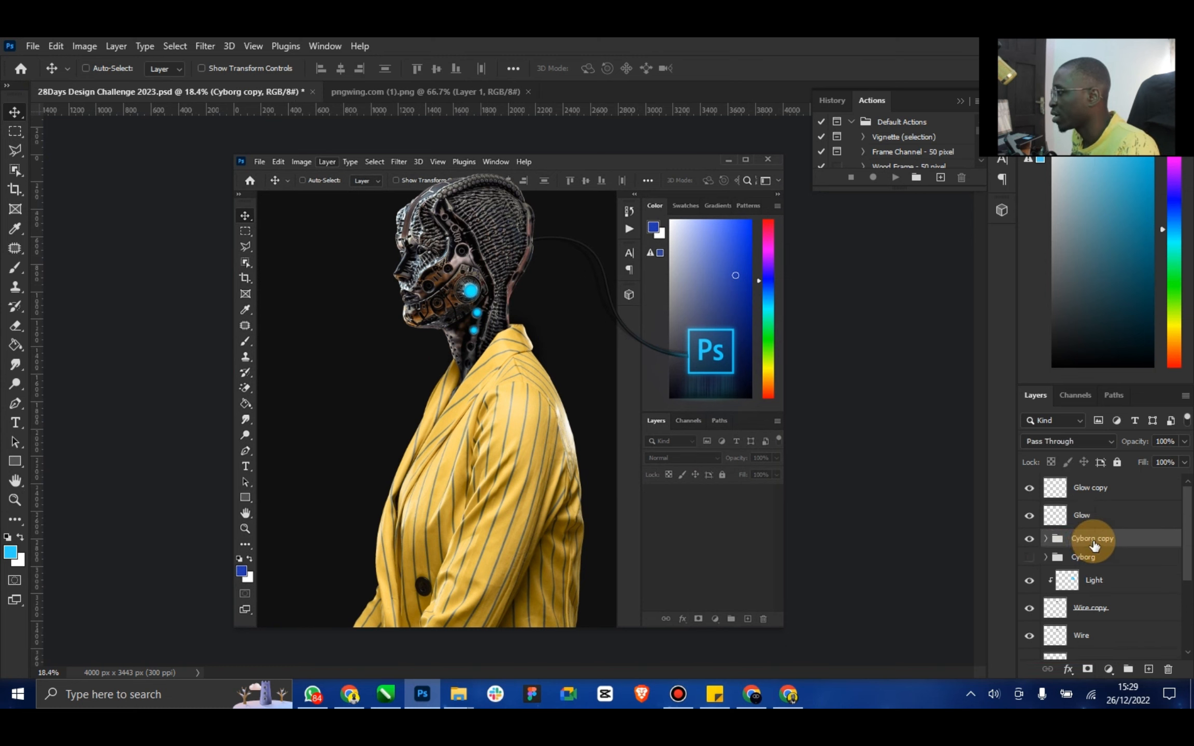
right_click(1092, 540)
left_click(998, 560)
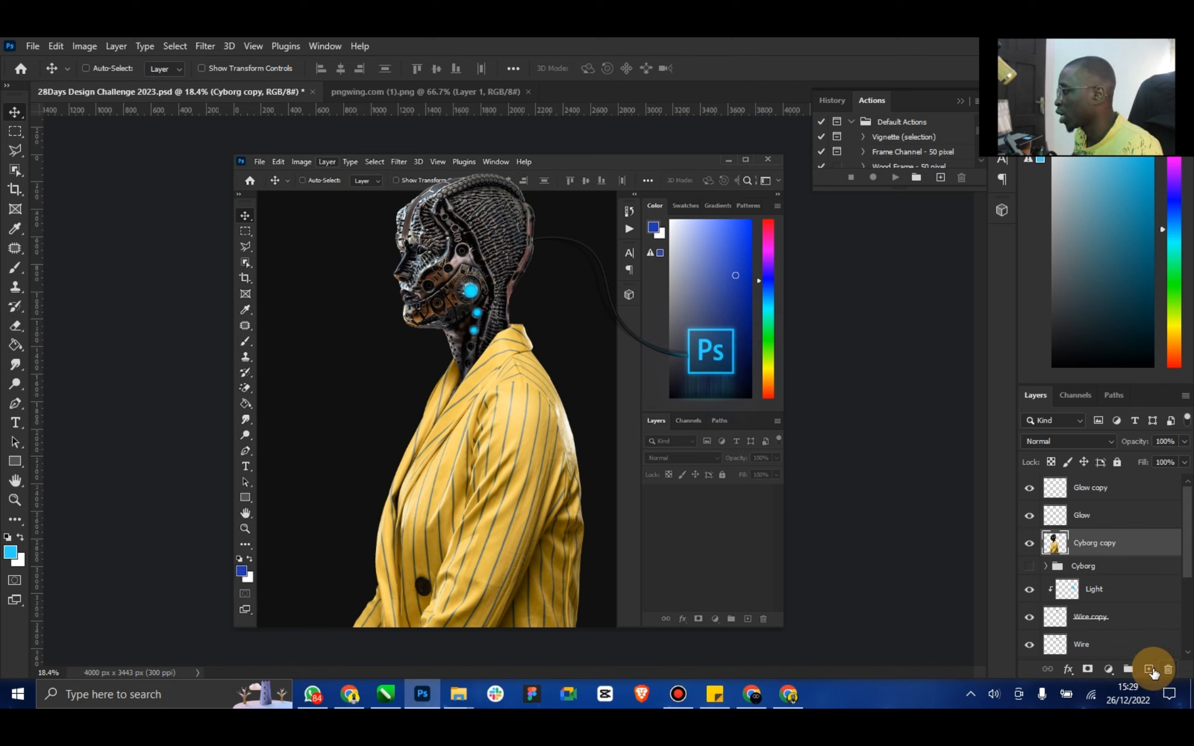
Create a new layer named Light above the merged cyborg copy and clip it to that layer
left_click(1148, 669)
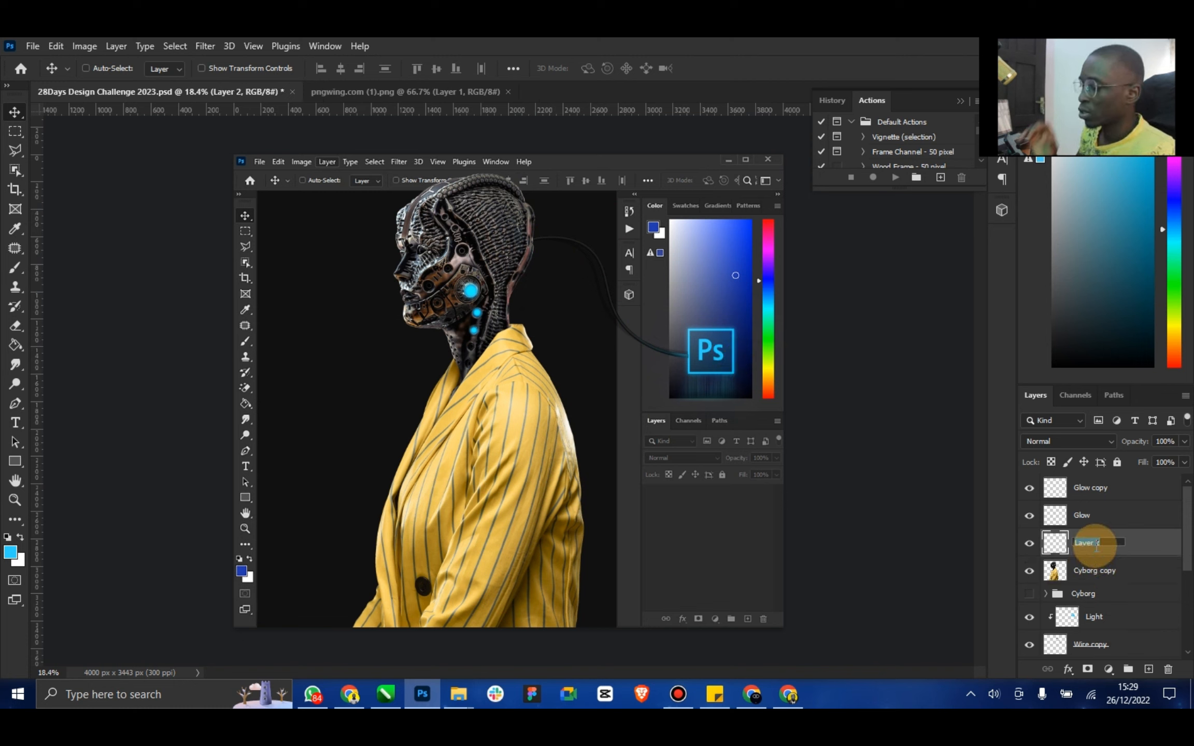
type("Light")
key("Return")
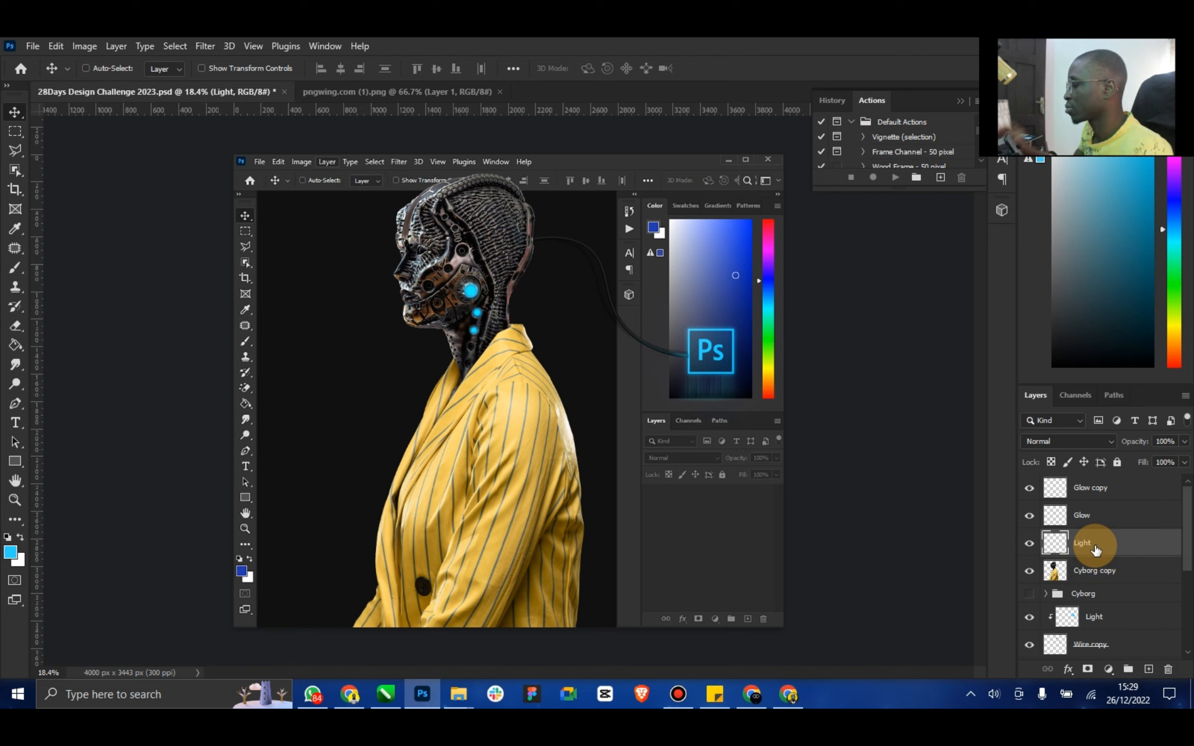
right_click(1096, 551)
left_click(969, 336)
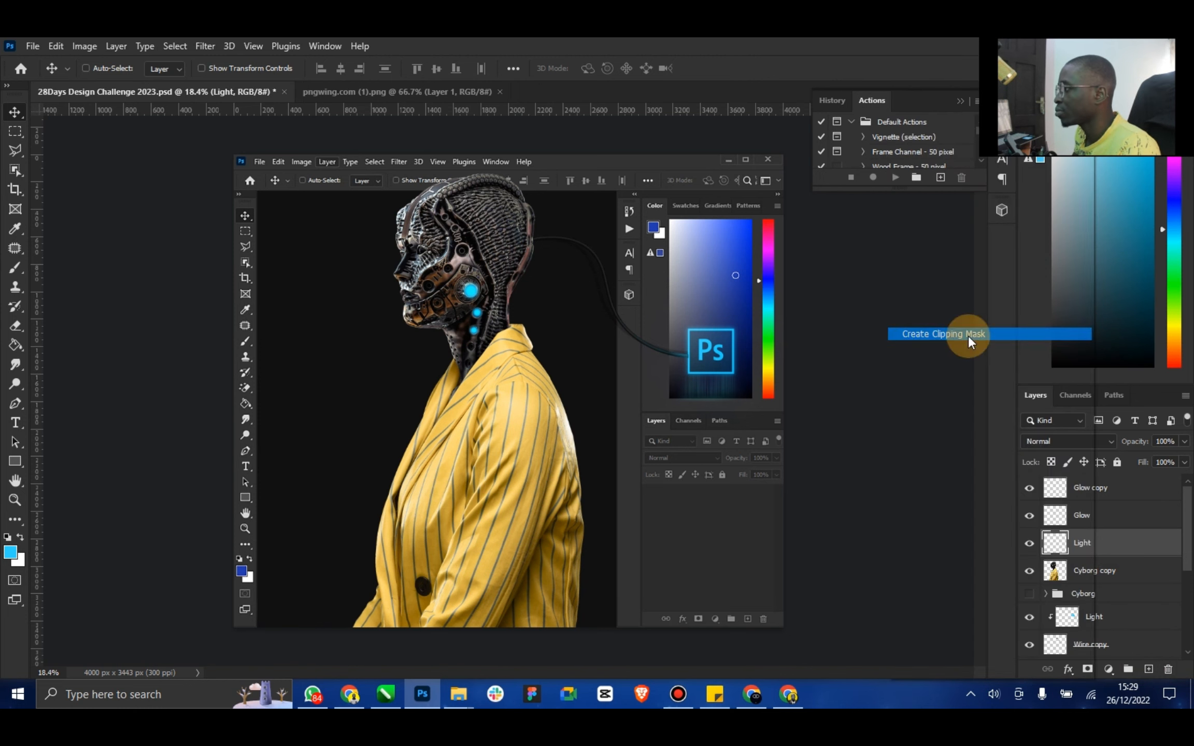
Brush soft blue rim light onto the back of the cyborg's head and jacket with a soft brush enlarged to 1400–1800 px
left_click(15, 268)
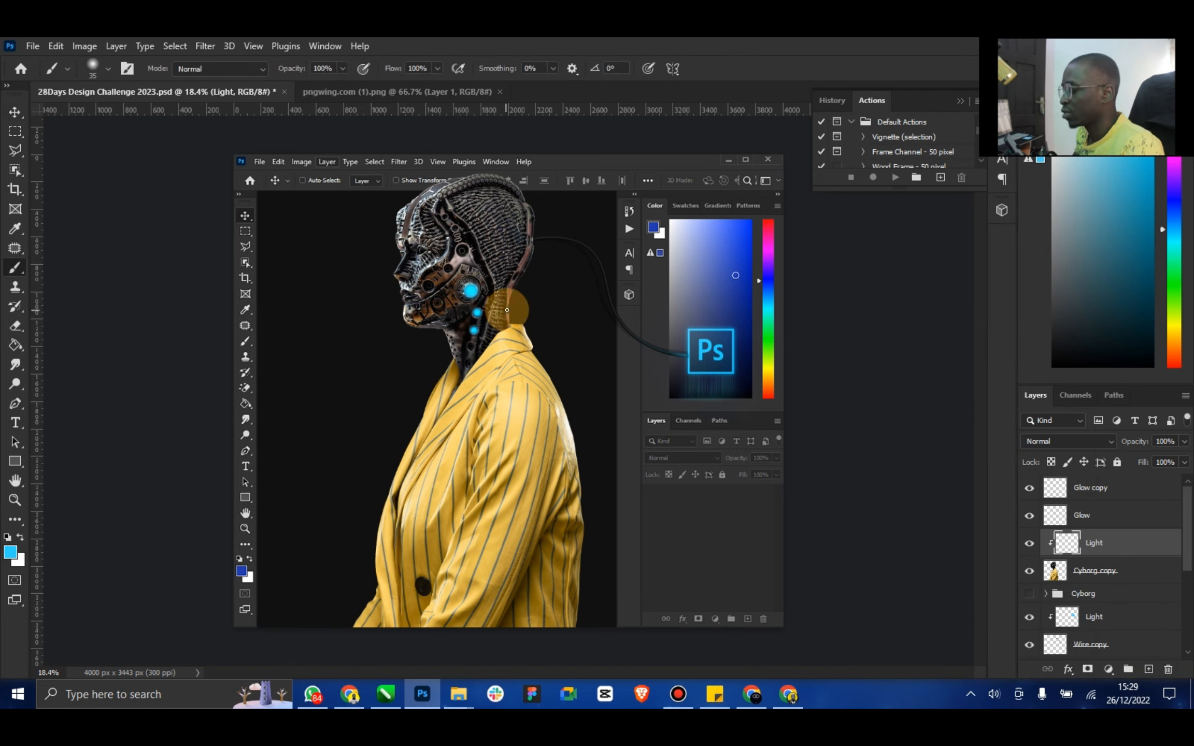
key("bracketright")
key("bracketright")
key("bracketright")
key("bracketright")
key("bracketright")
key("bracketright")
key("bracketright")
key("bracketright")
key("bracketright")
key("bracketright")
key("bracketright")
key("bracketright")
key("bracketright")
key("bracketright")
key("bracketright")
key("bracketright")
key("bracketright")
key("bracketright")
key("bracketright")
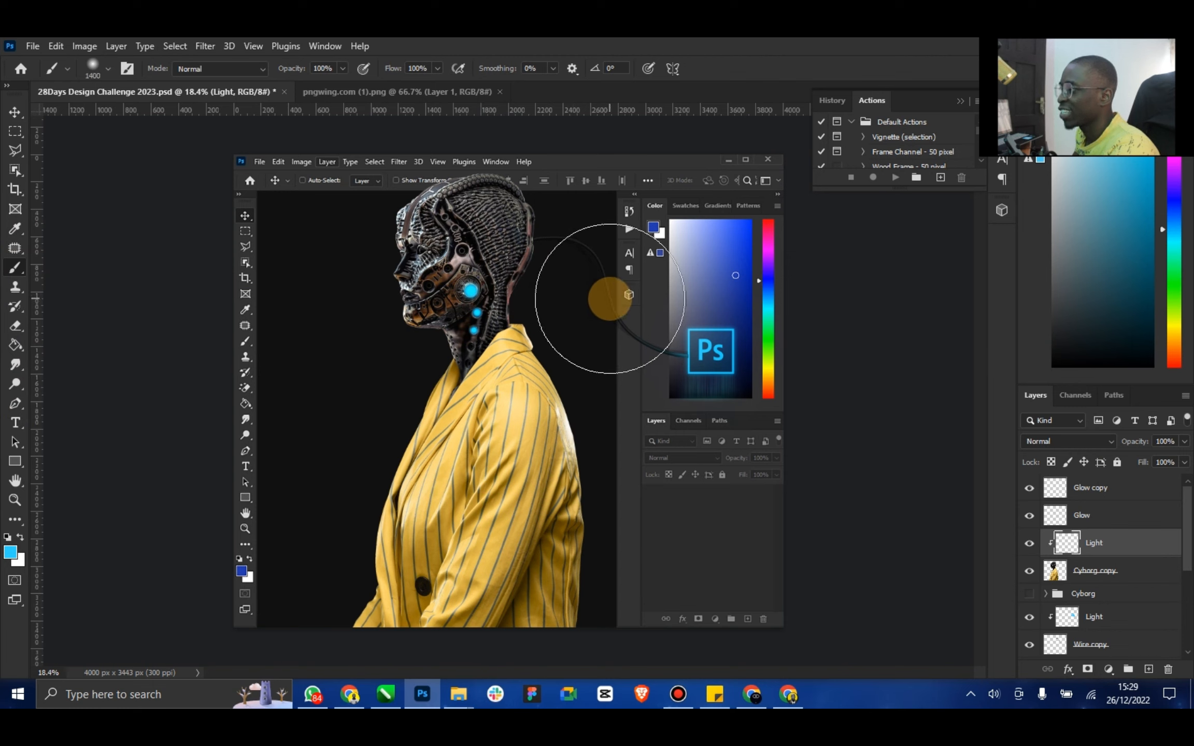
left_click(610, 297)
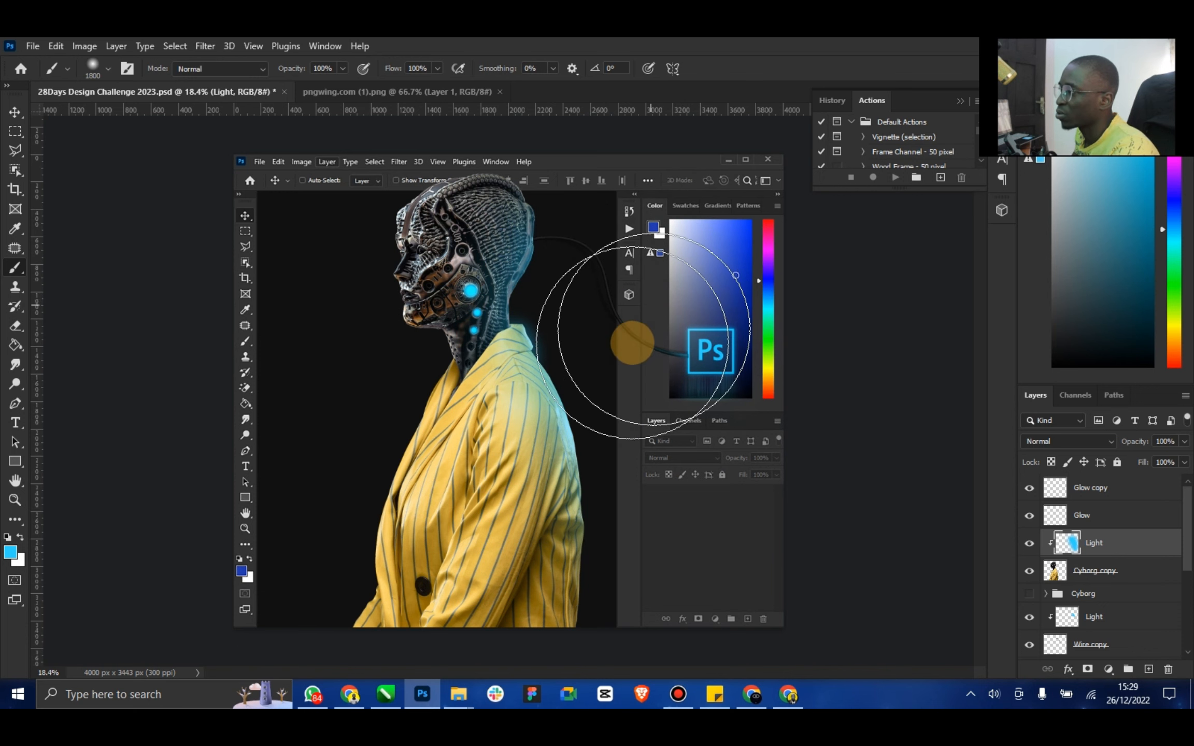
left_click(15, 112)
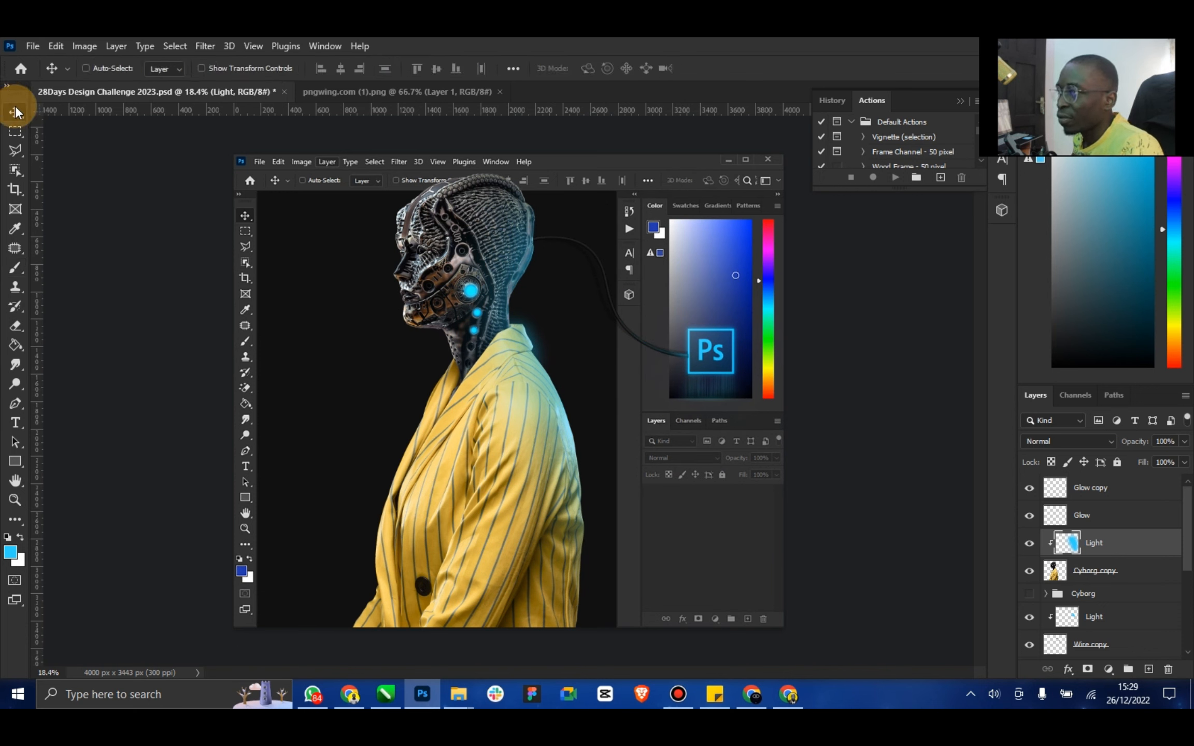
Blend the Light layer above the merged cyborg copy in Overlay mode at 72% opacity
left_click(1086, 442)
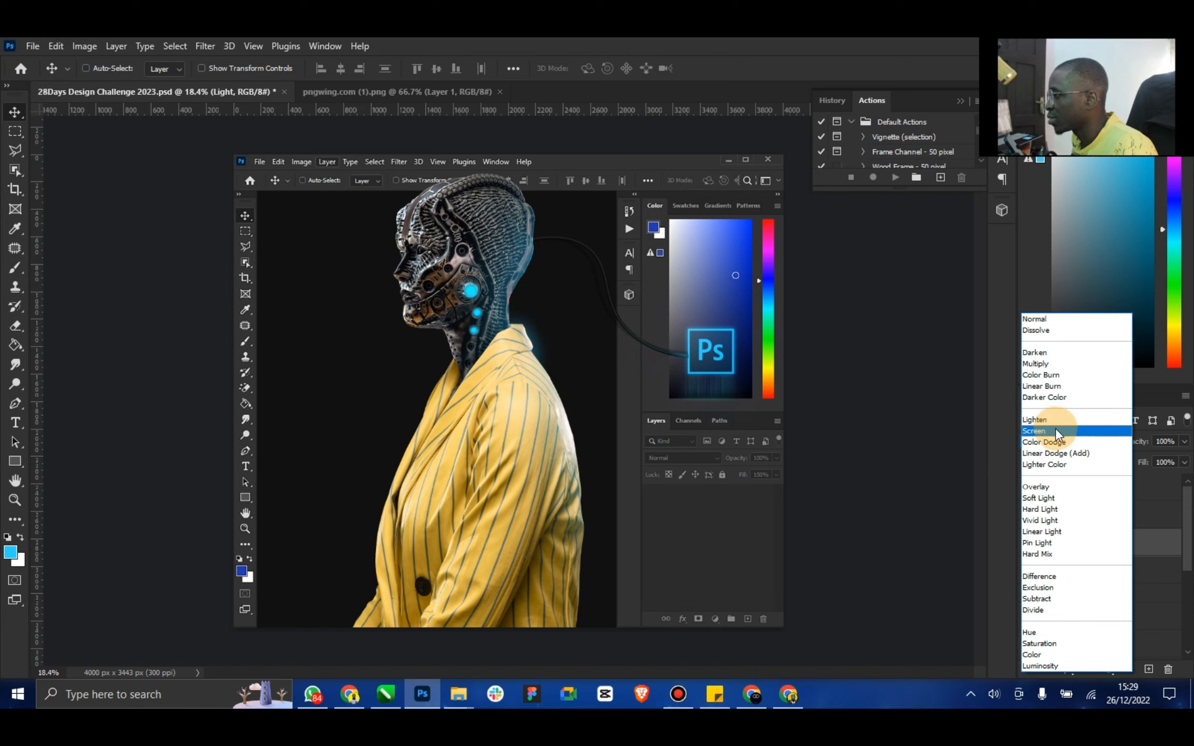
left_click(1063, 488)
left_click(1183, 442)
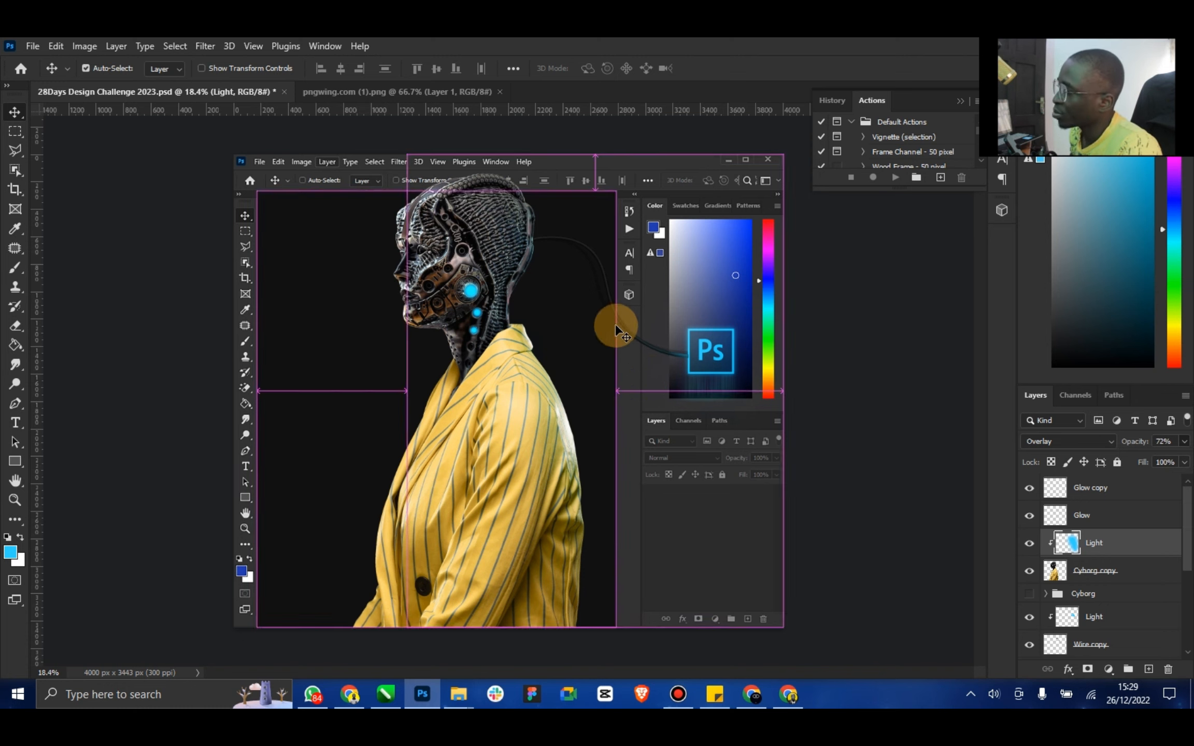
Save the challenge document and close the pngwing.com (1).png document
key("ctrl+s")
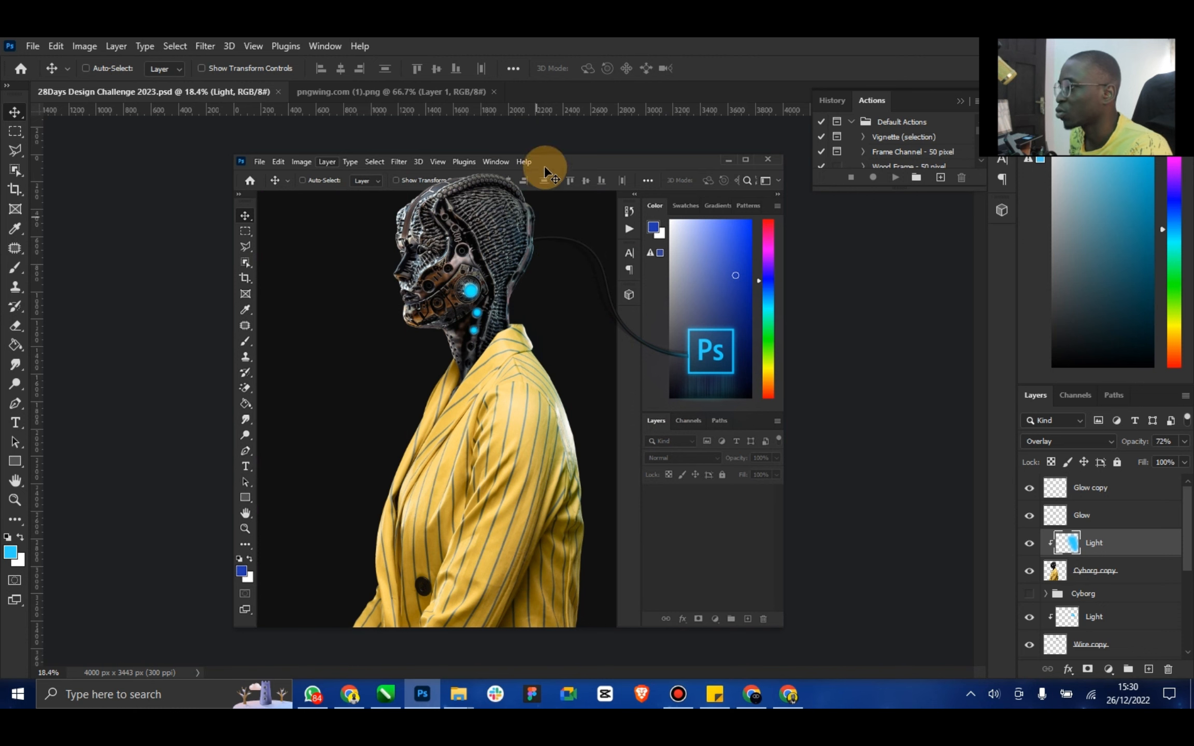
left_click(455, 94)
left_click(494, 92)
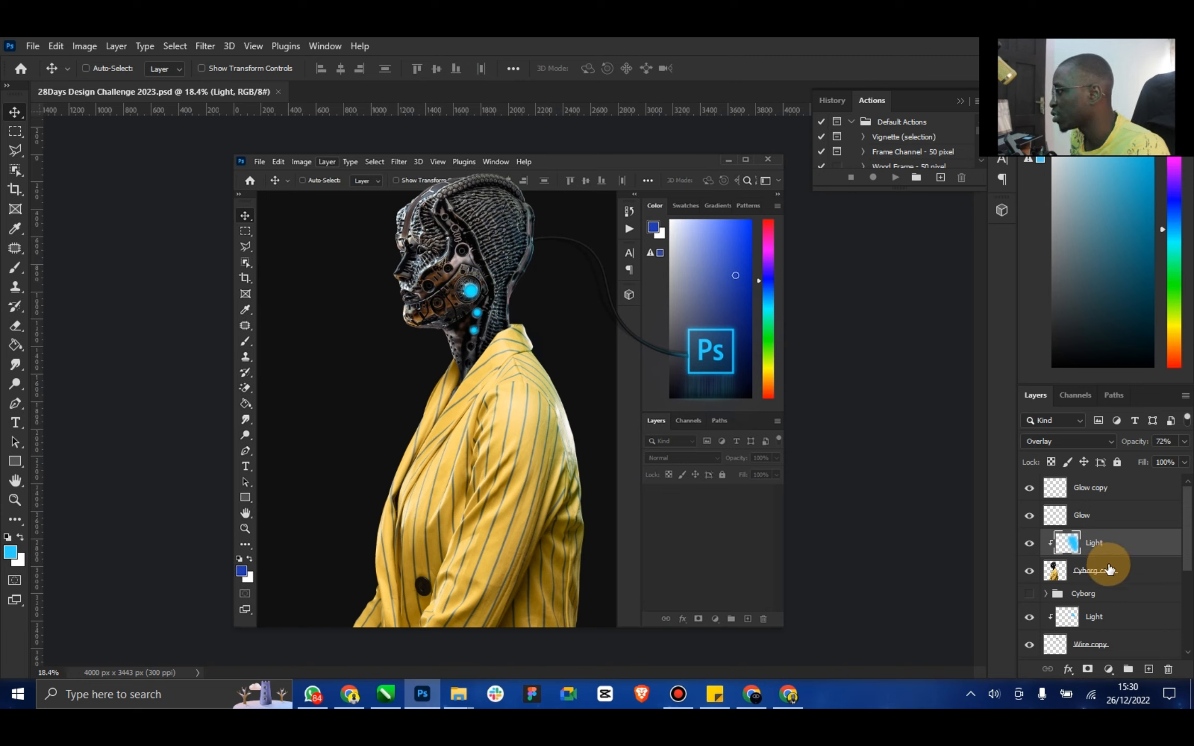
Add the text "28-DAY DESIGN CHALLENGE" on two lines beside the jacket, above the wire's Light layer
scroll(1099, 575, "down", 2)
left_click(1097, 563)
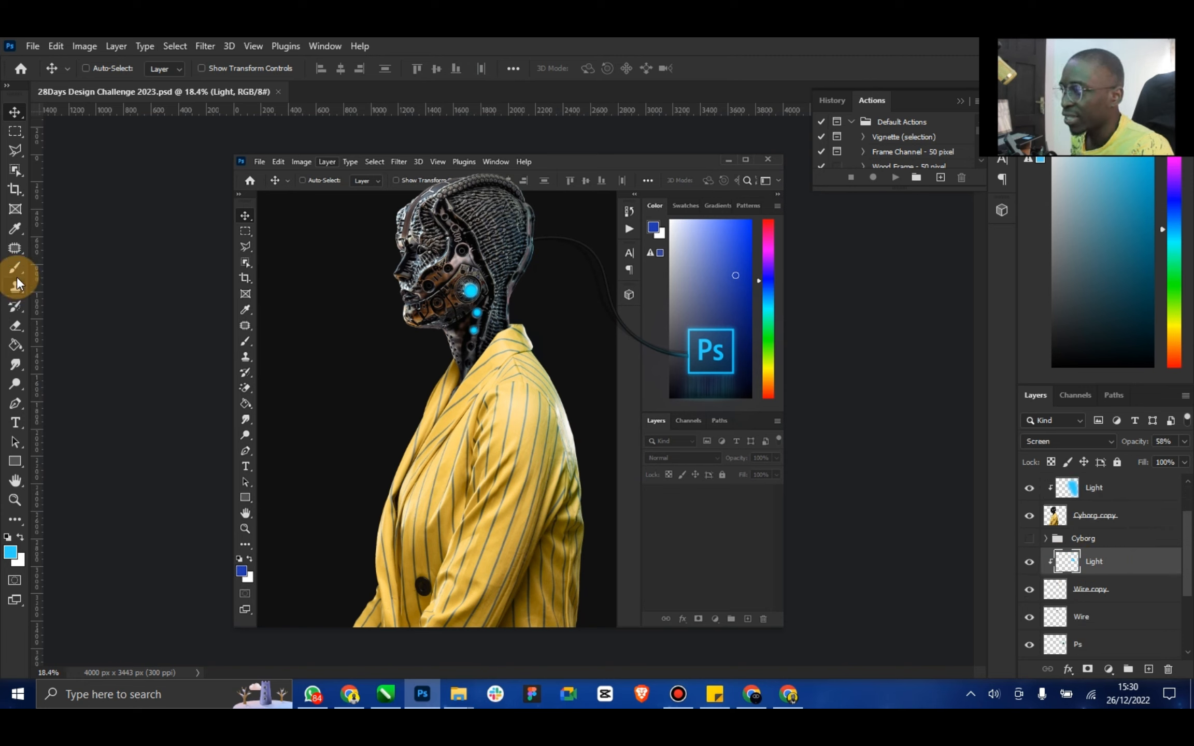
key("t")
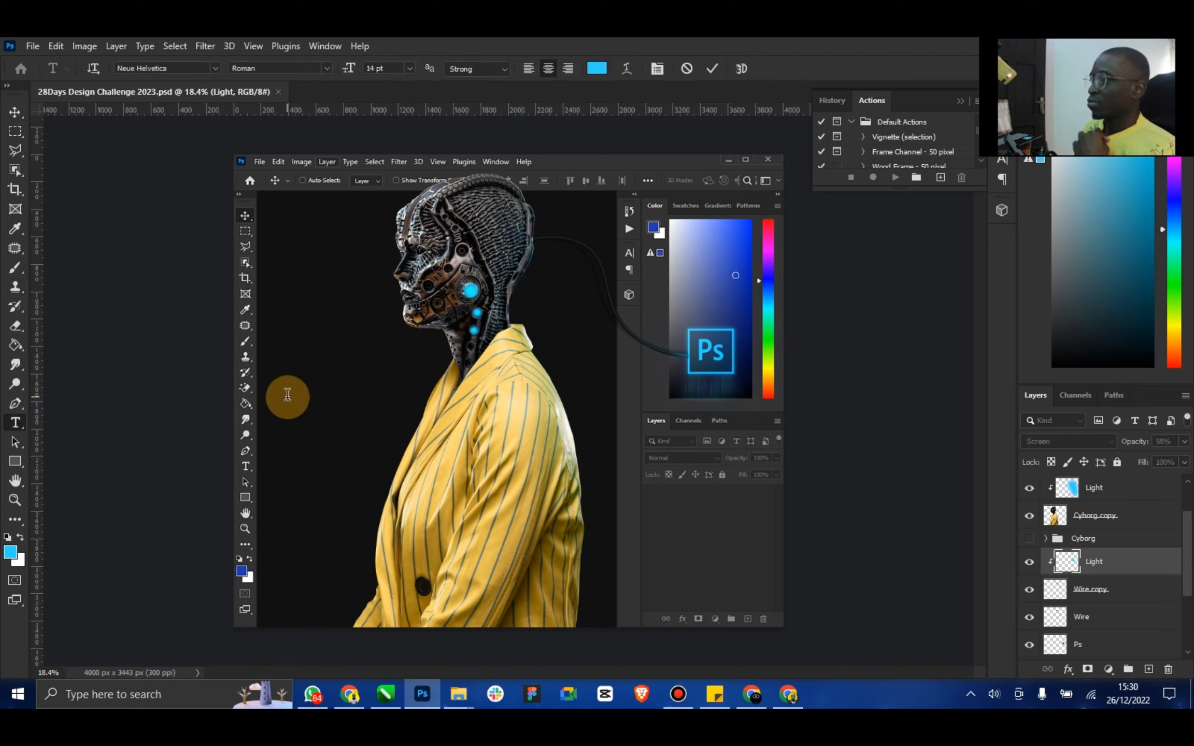
left_click(288, 395)
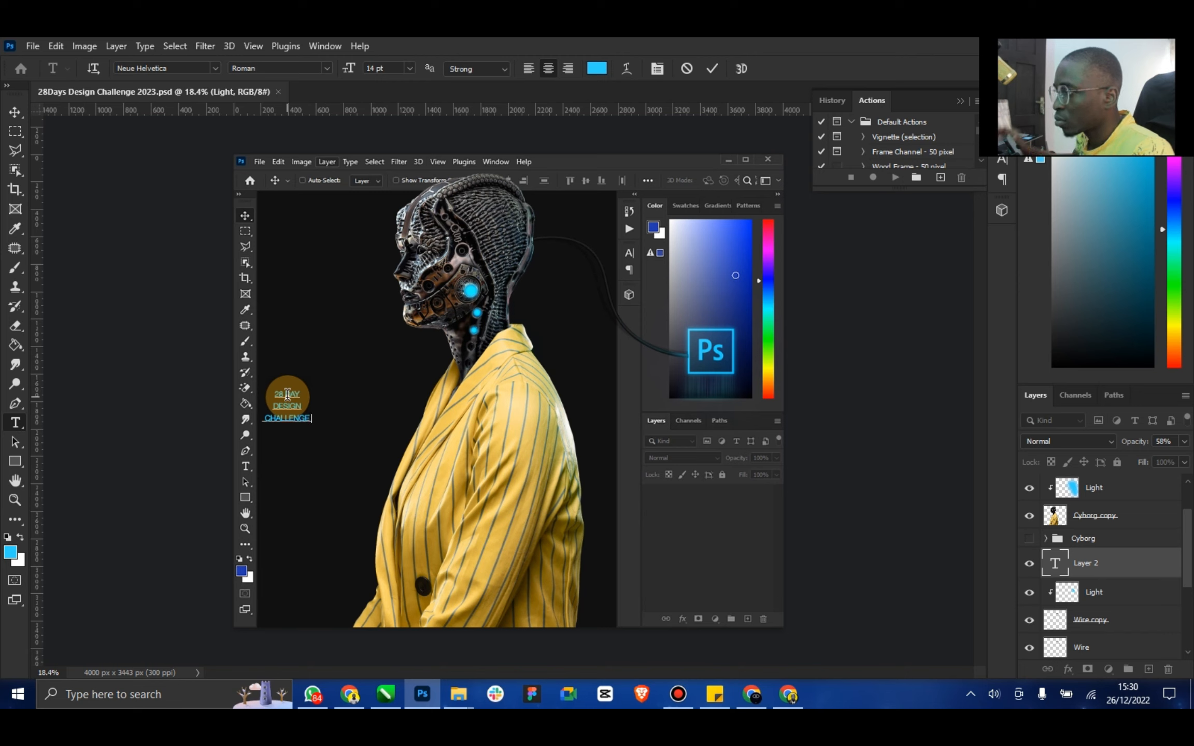
key("BackSpace")
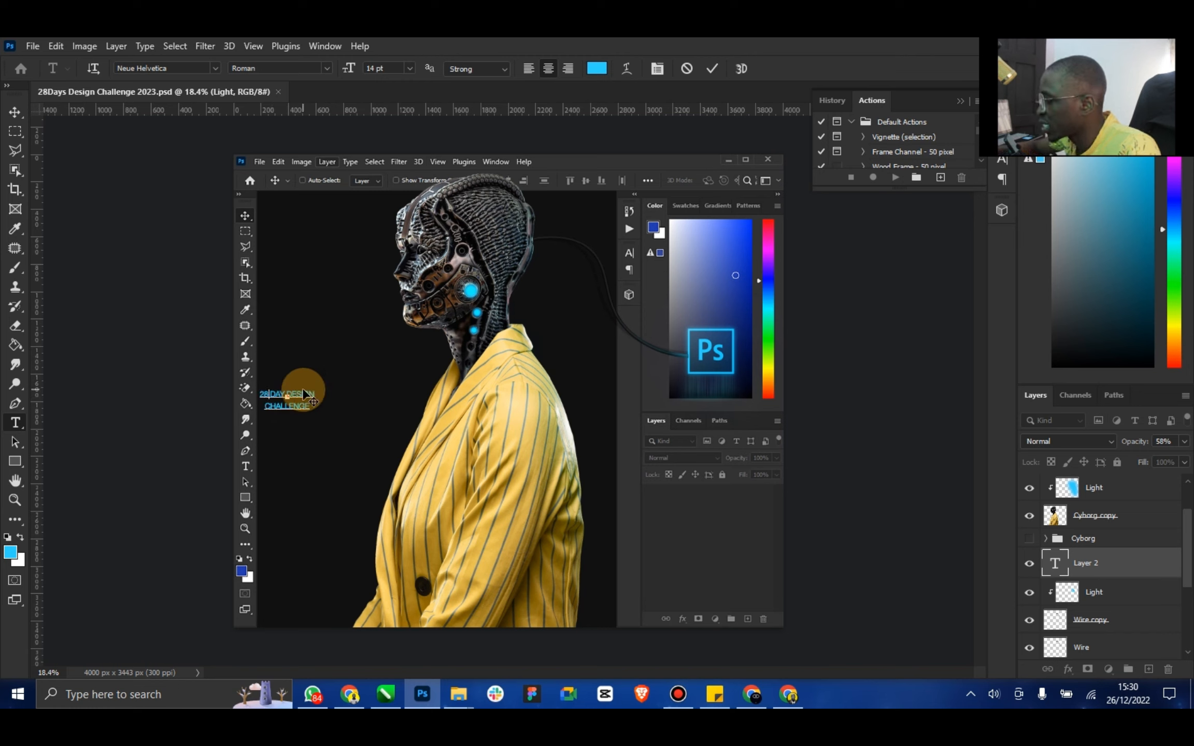
Left-align the challenge text and set its leading to 15 pt
key("ctrl+a")
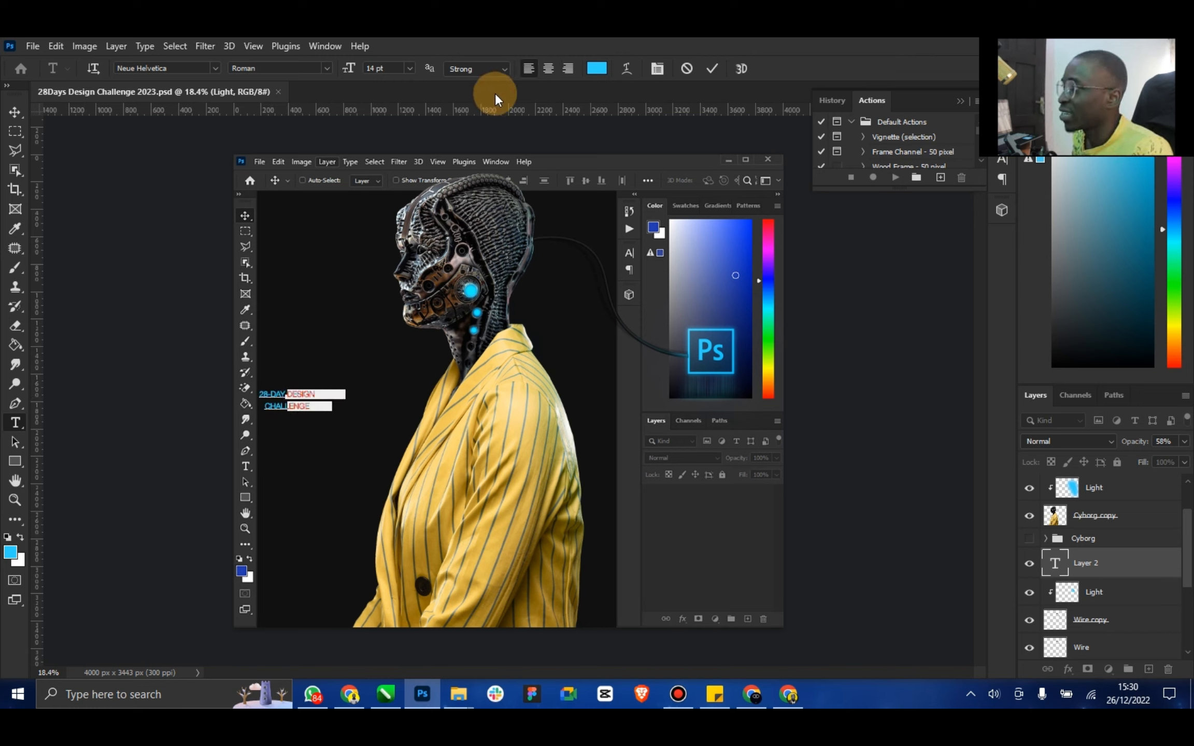
left_click(667, 71)
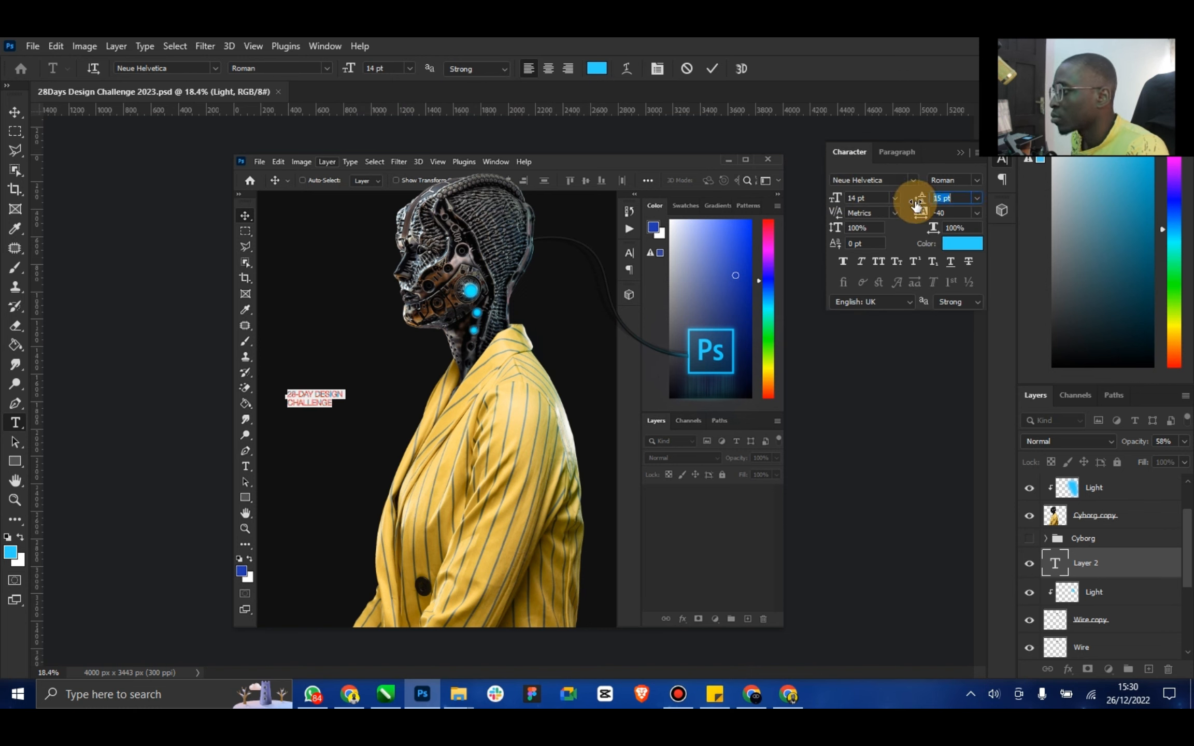
key("Return")
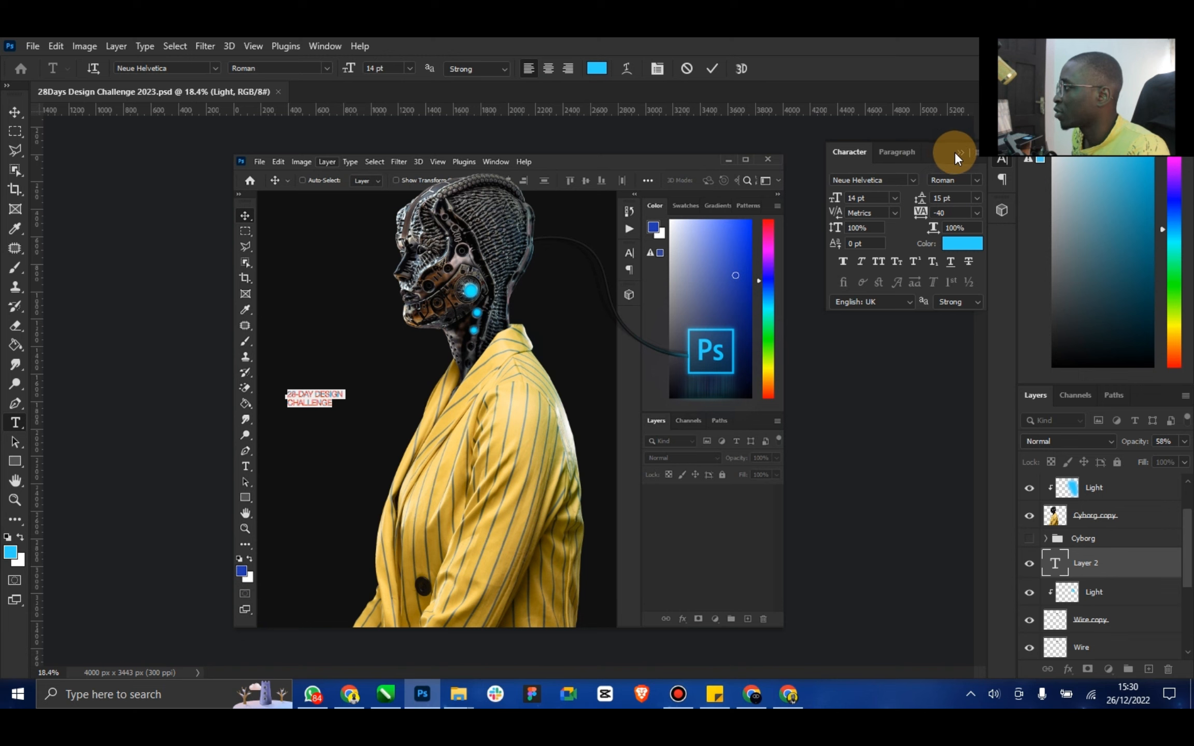
left_click(960, 156)
left_click(15, 112)
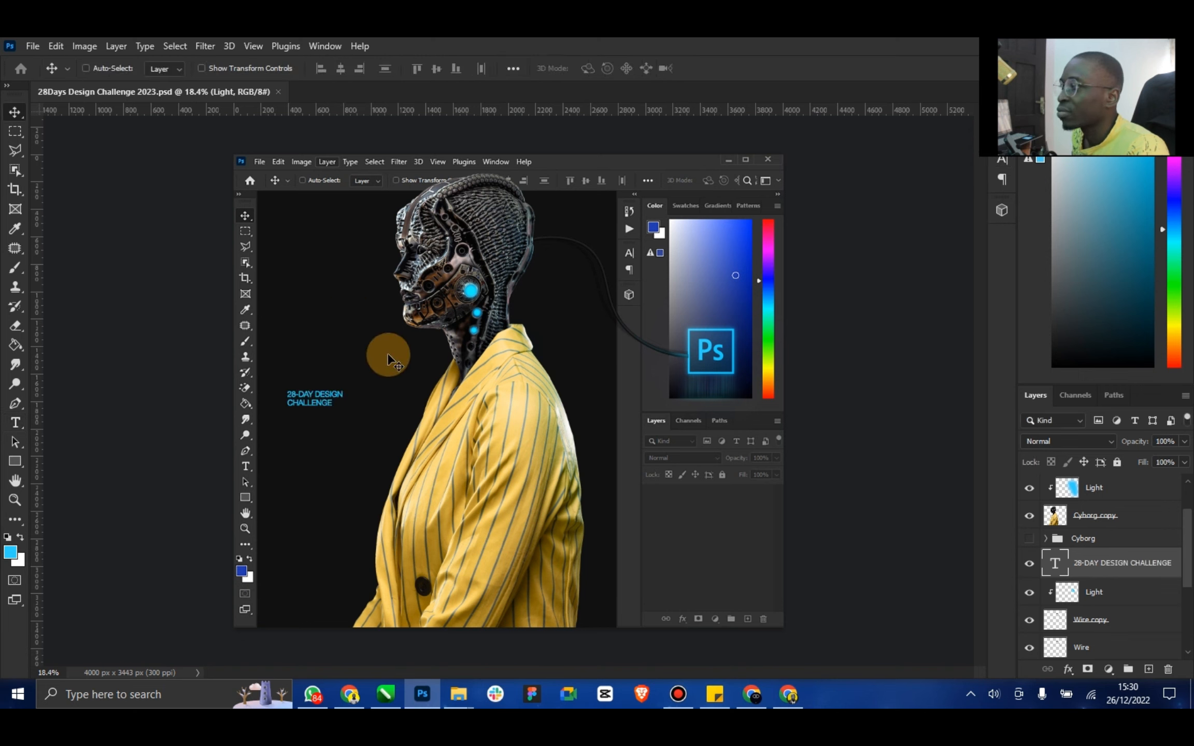
Scale the challenge text up to about 608% and place it across the dark canvas behind the cyborg's head and neck
left_click(244, 68)
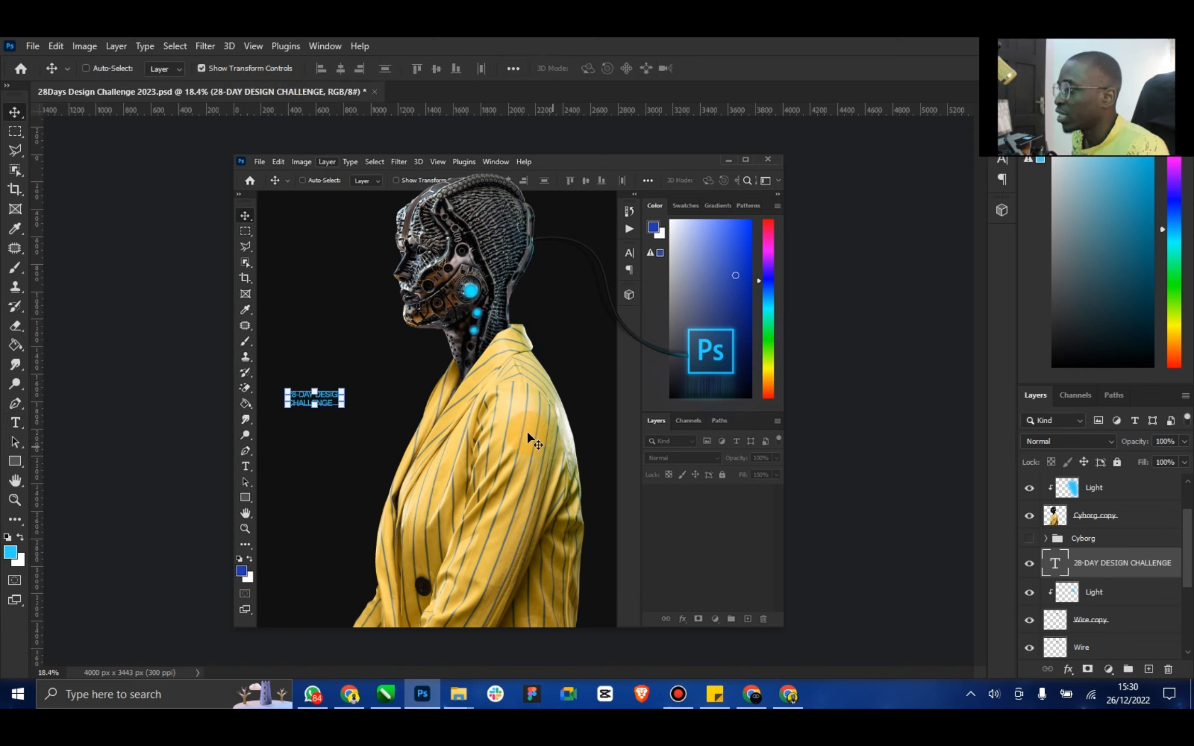
left_click_drag(342, 407, 563, 454)
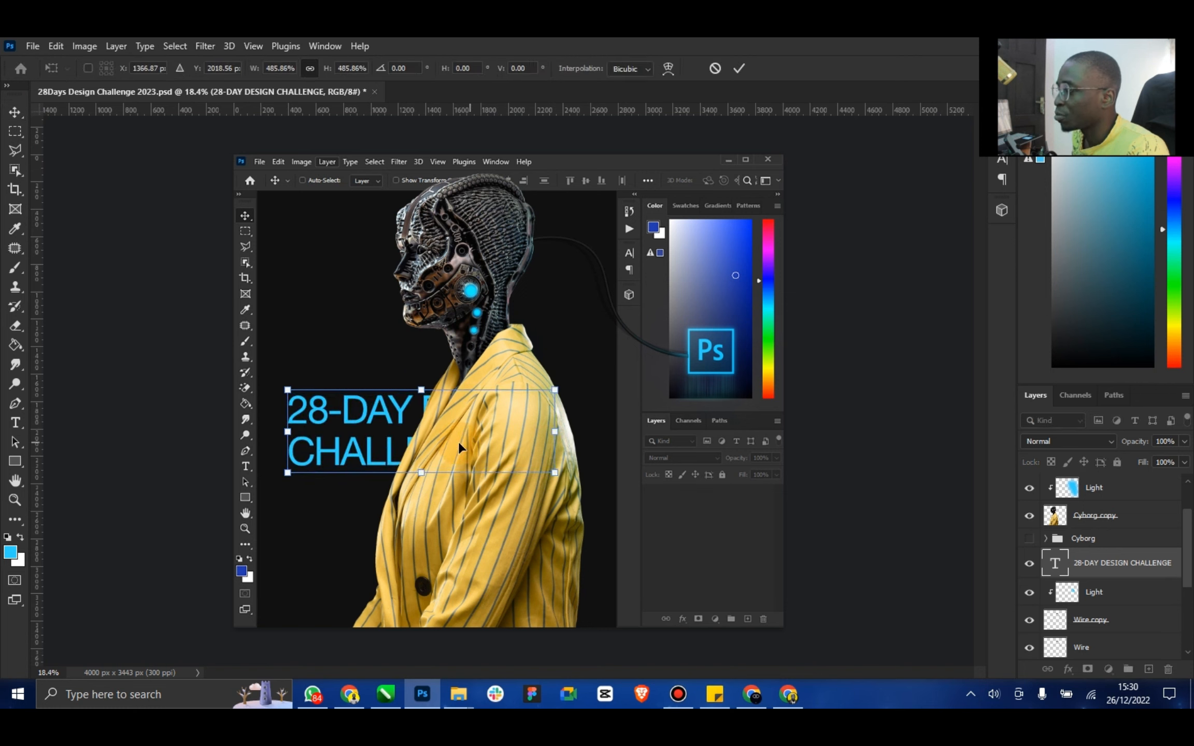
left_click_drag(458, 371, 459, 290)
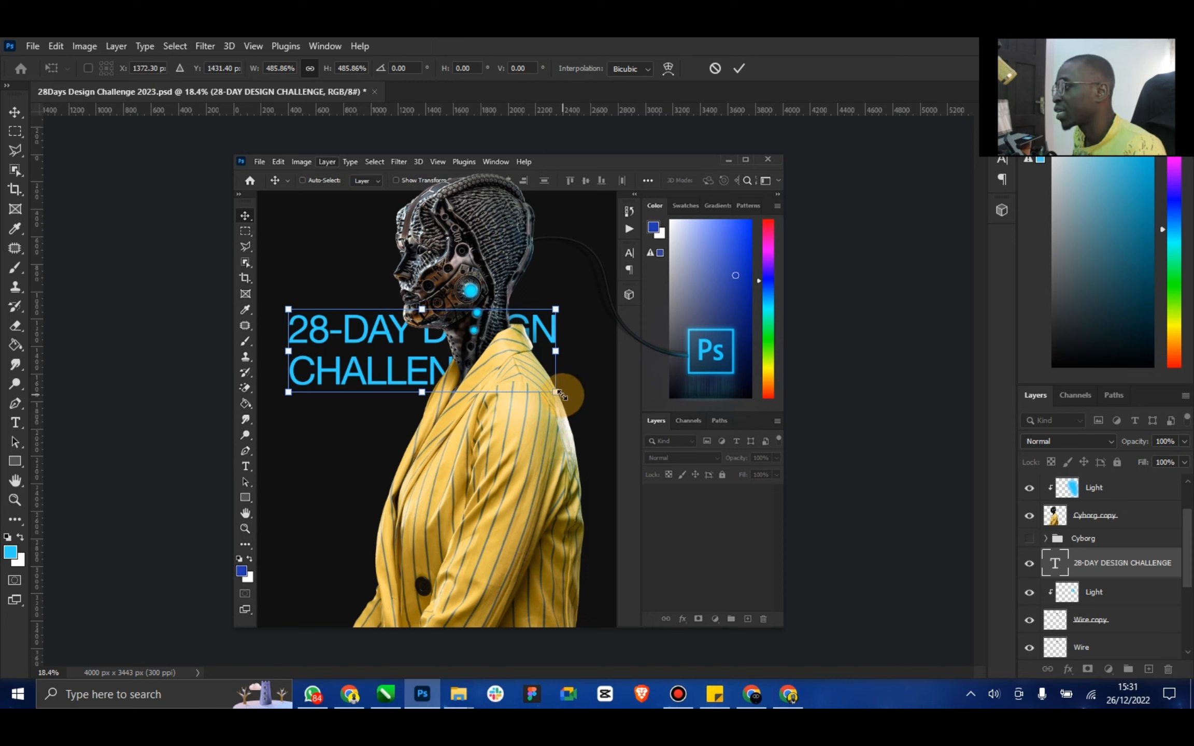
left_click_drag(560, 395, 641, 411)
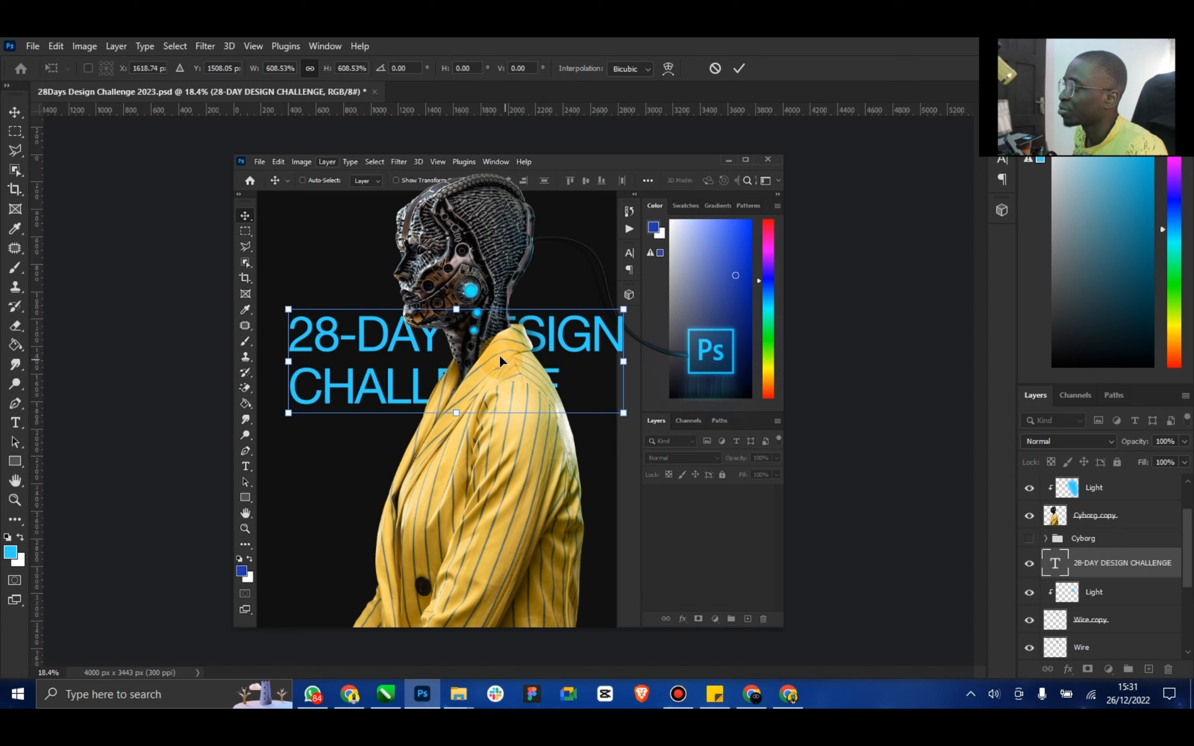
left_click_drag(499, 354, 484, 342)
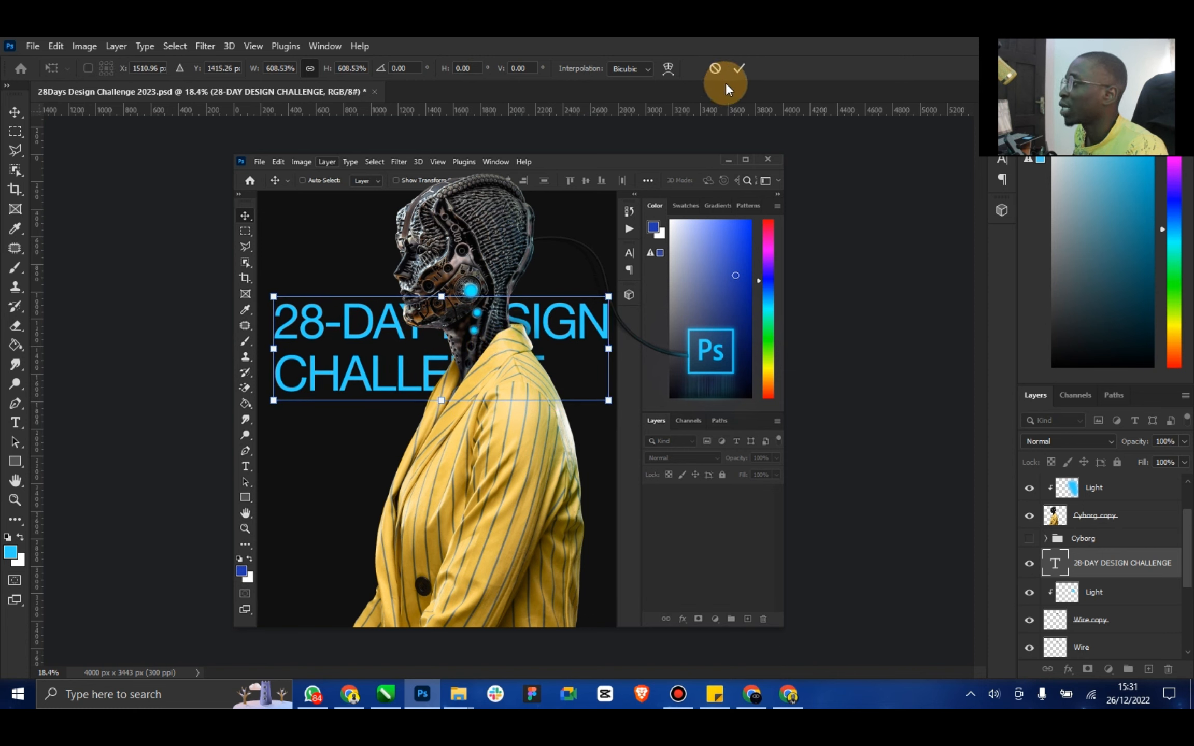
left_click(739, 69)
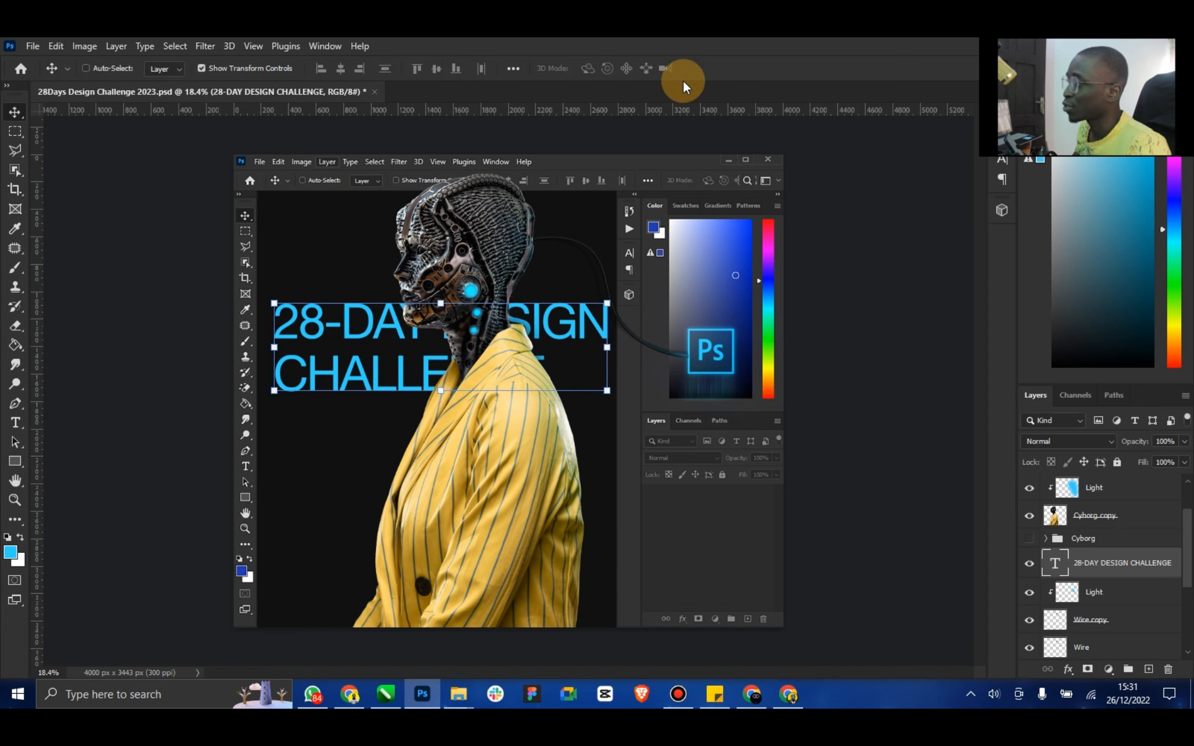
left_click(202, 68)
mouse_move(529, 318)
left_mouse_down()
mouse_move(549, 318)
mouse_move(538, 321)
mouse_move(530, 296)
mouse_move(507, 299)
mouse_move(548, 305)
left_mouse_up()
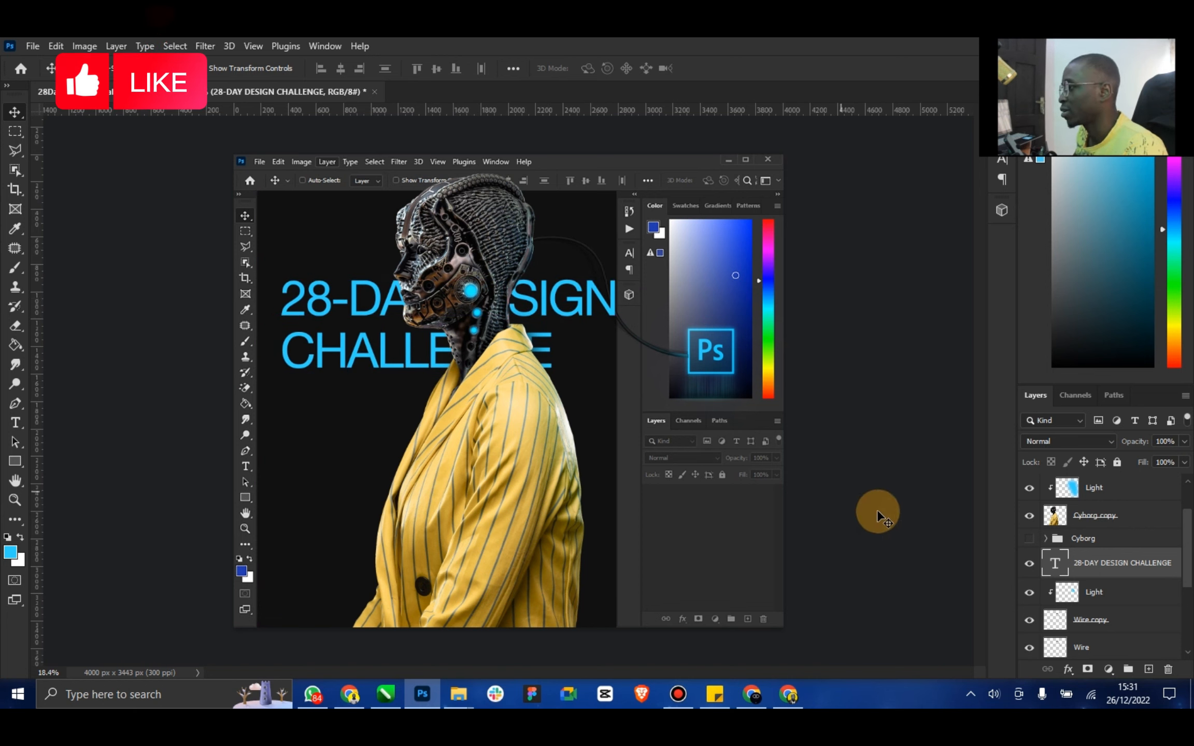
Reorder the text layer to sit between the Ps and Canvas layers, and shift the headline down to the cyborg's neck
scroll(1119, 549, "down", 1)
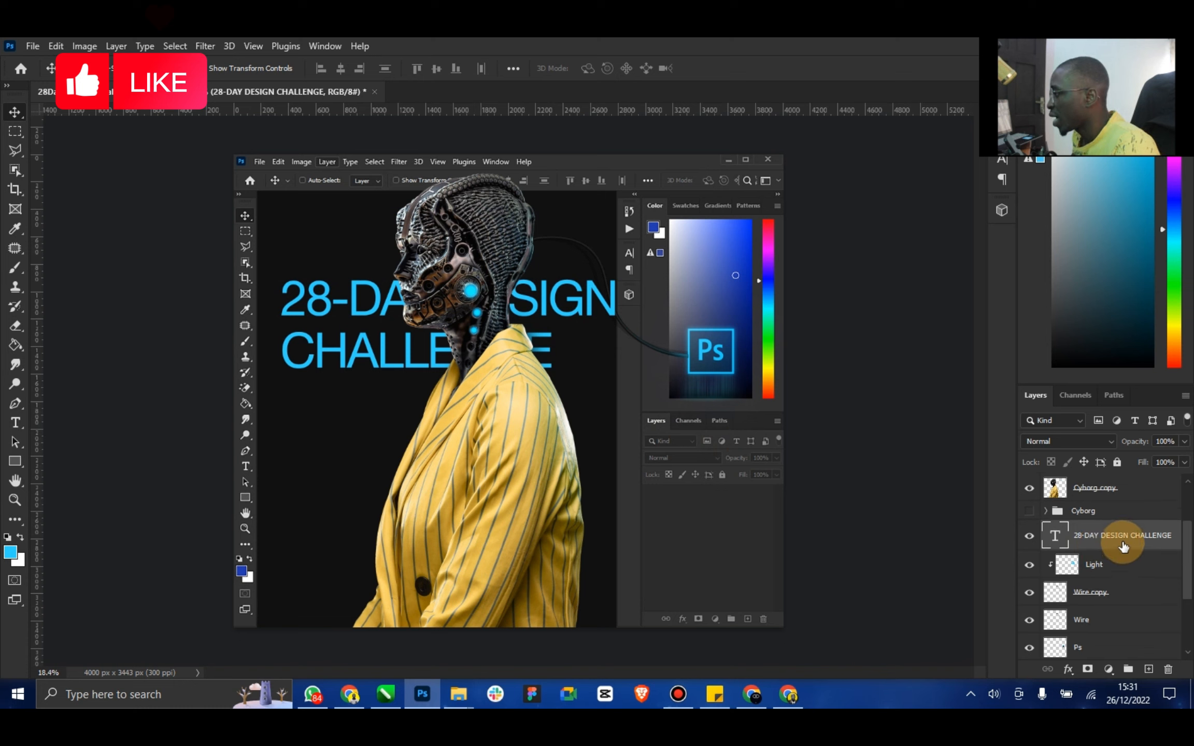
mouse_move(1123, 547)
left_mouse_down()
mouse_move(1102, 666)
mouse_move(1104, 553)
left_mouse_up()
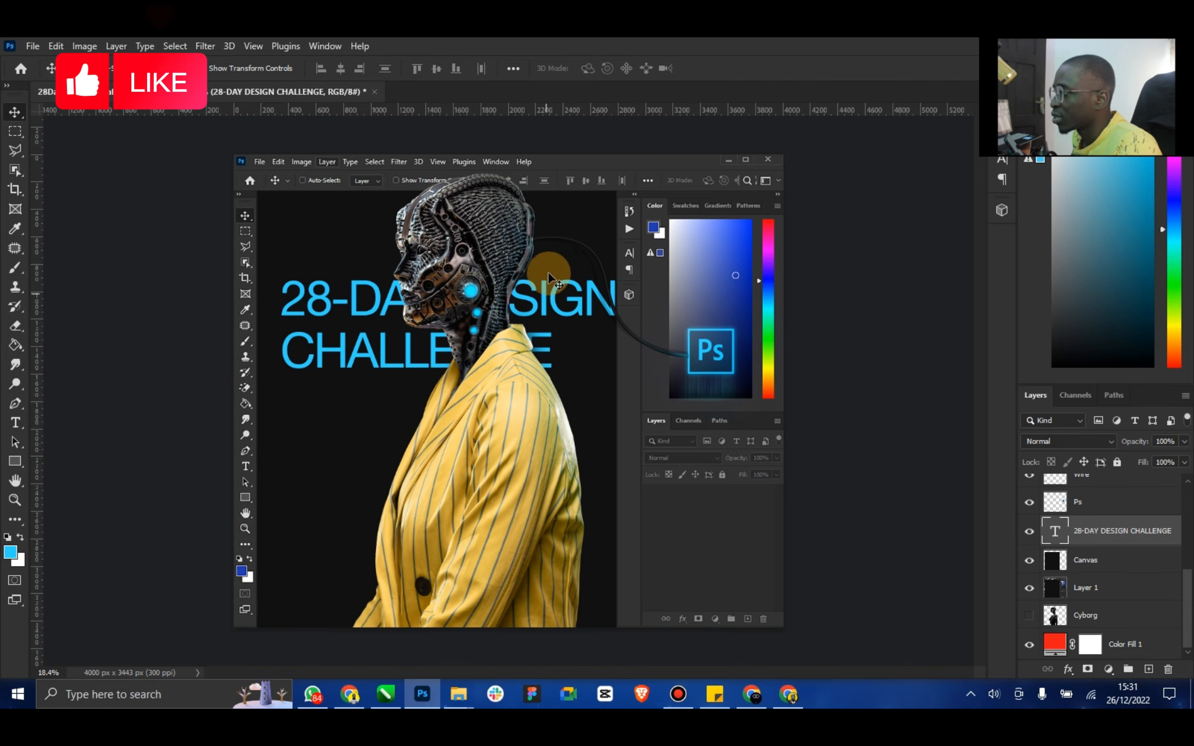
left_click_drag(478, 332, 477, 353)
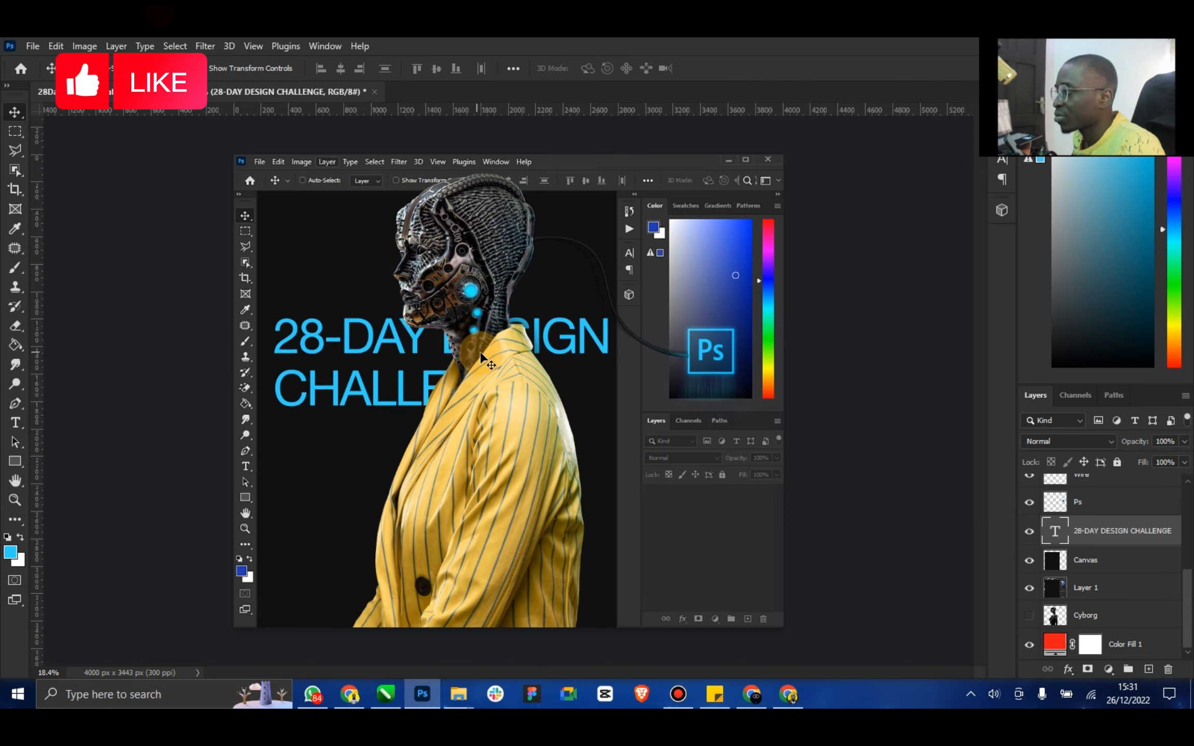
Insert extra spaces between 28-DAY and DESIGN so the words sit on either side of the cyborg
double_click(1050, 538)
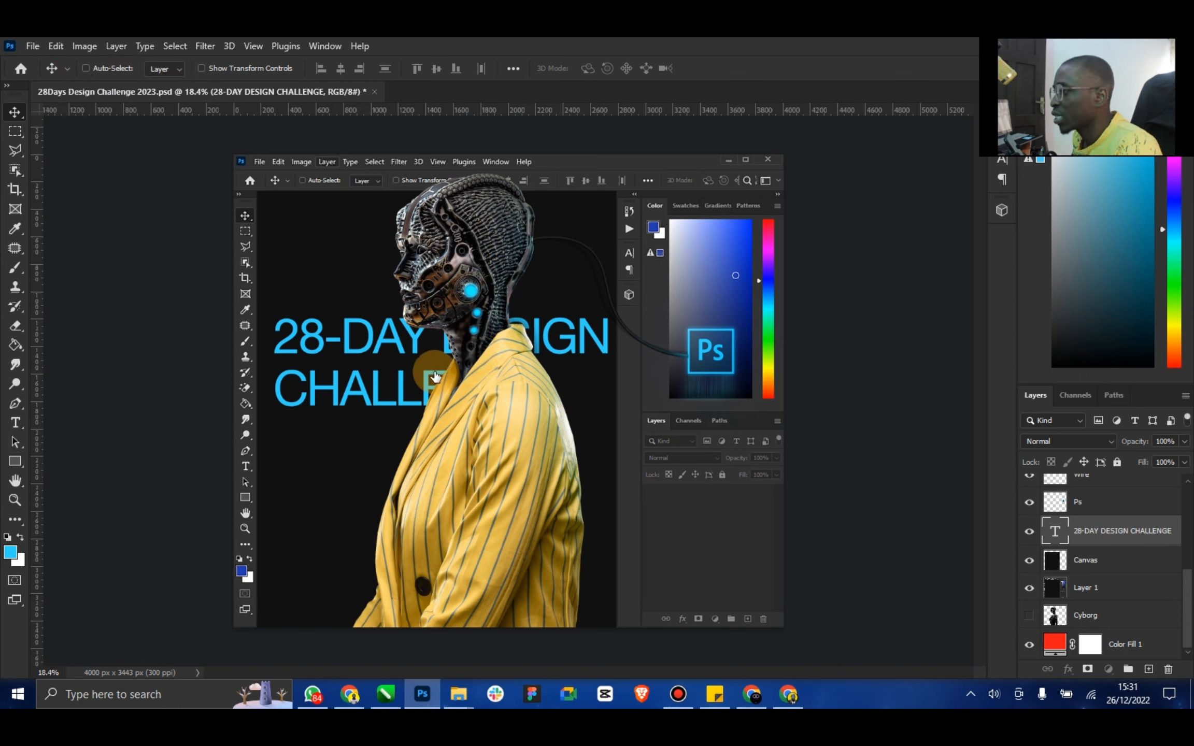
left_click(441, 338)
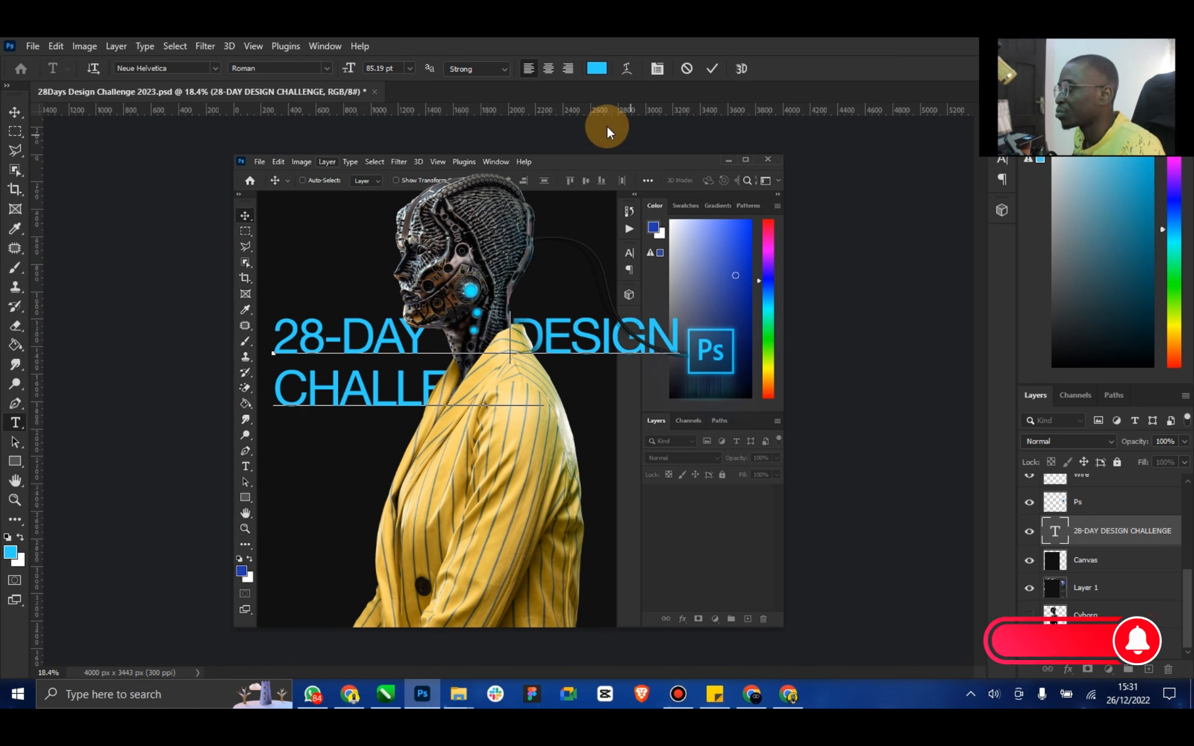
left_click(705, 71)
key("v")
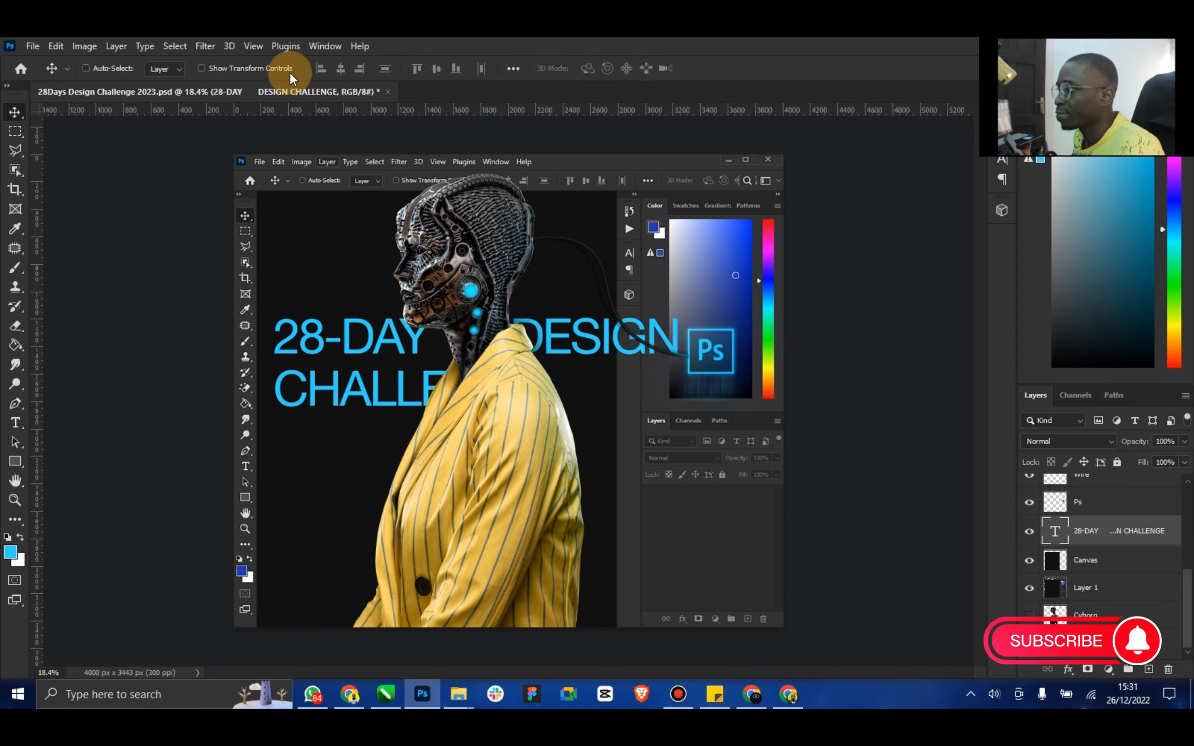
Scale the headline down to about 84.5% so its width fits the dark canvas area
key("ctrl+t")
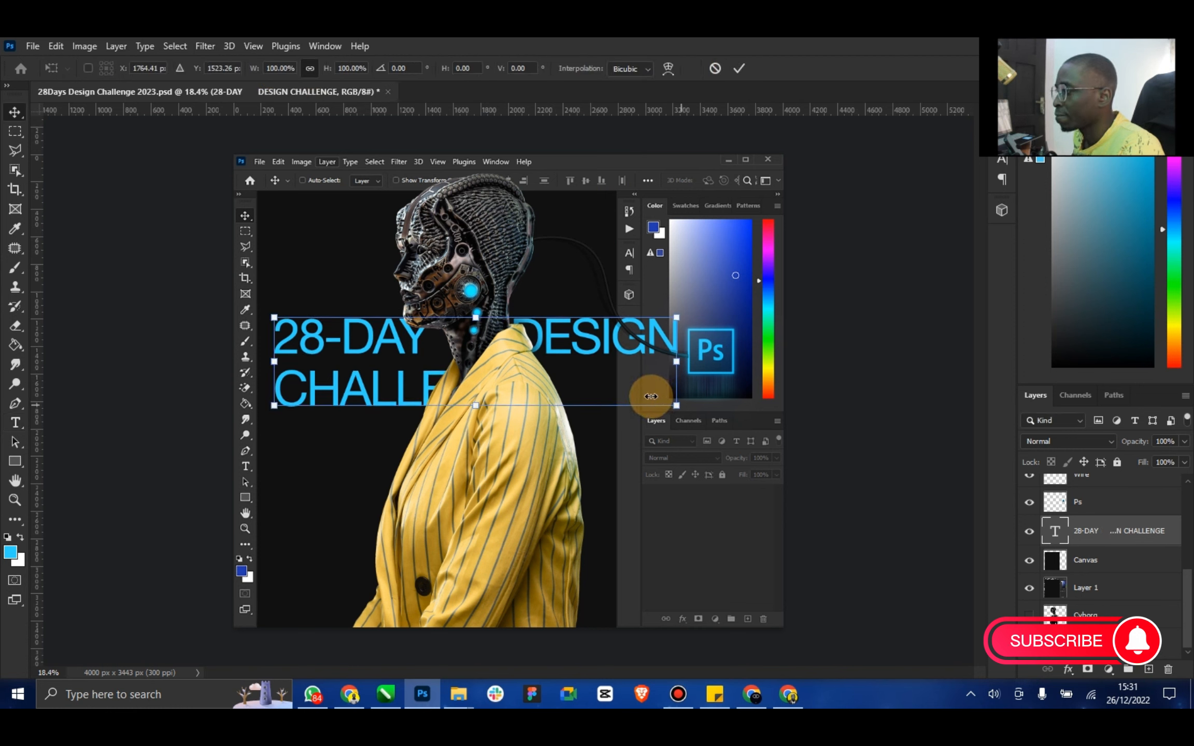
left_click_drag(651, 397, 619, 392)
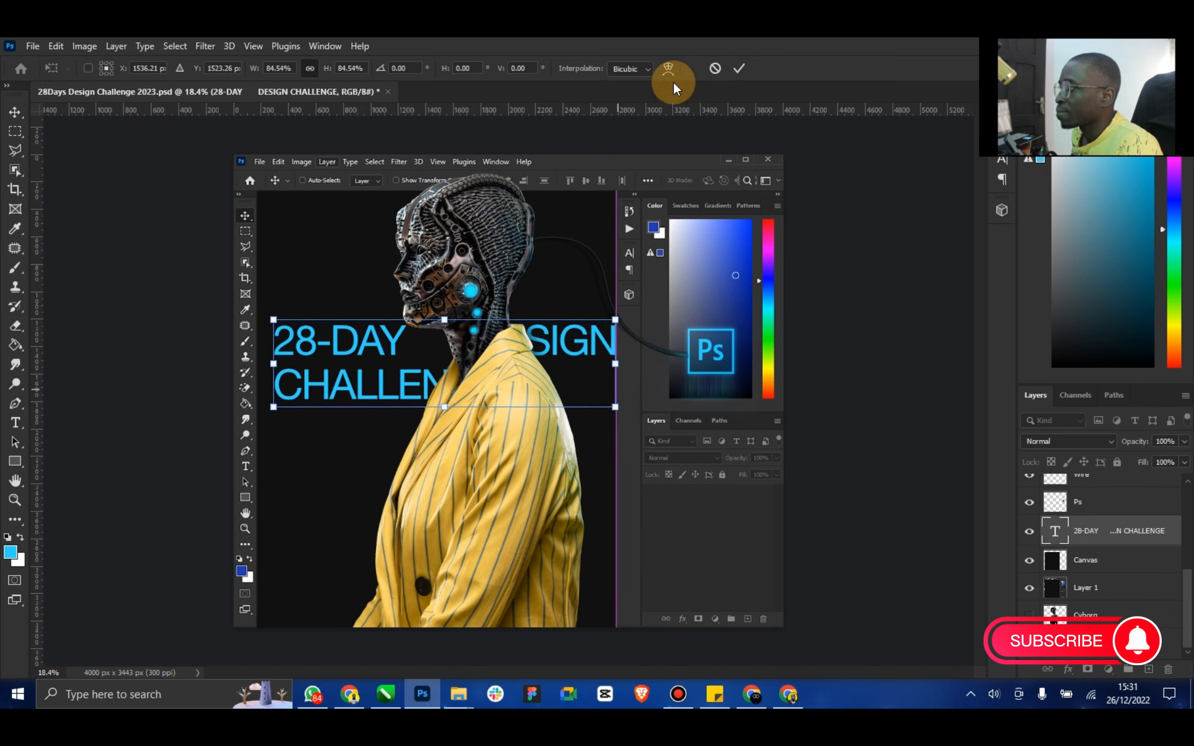
left_click(739, 68)
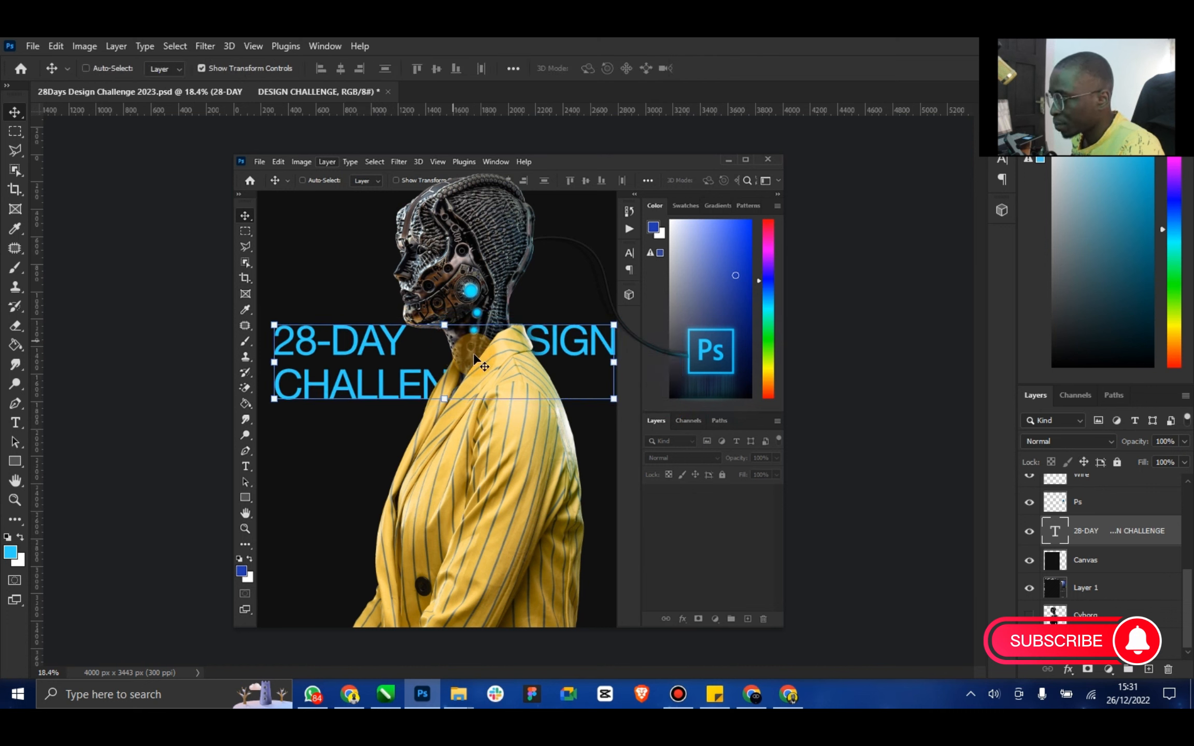
left_click(258, 71)
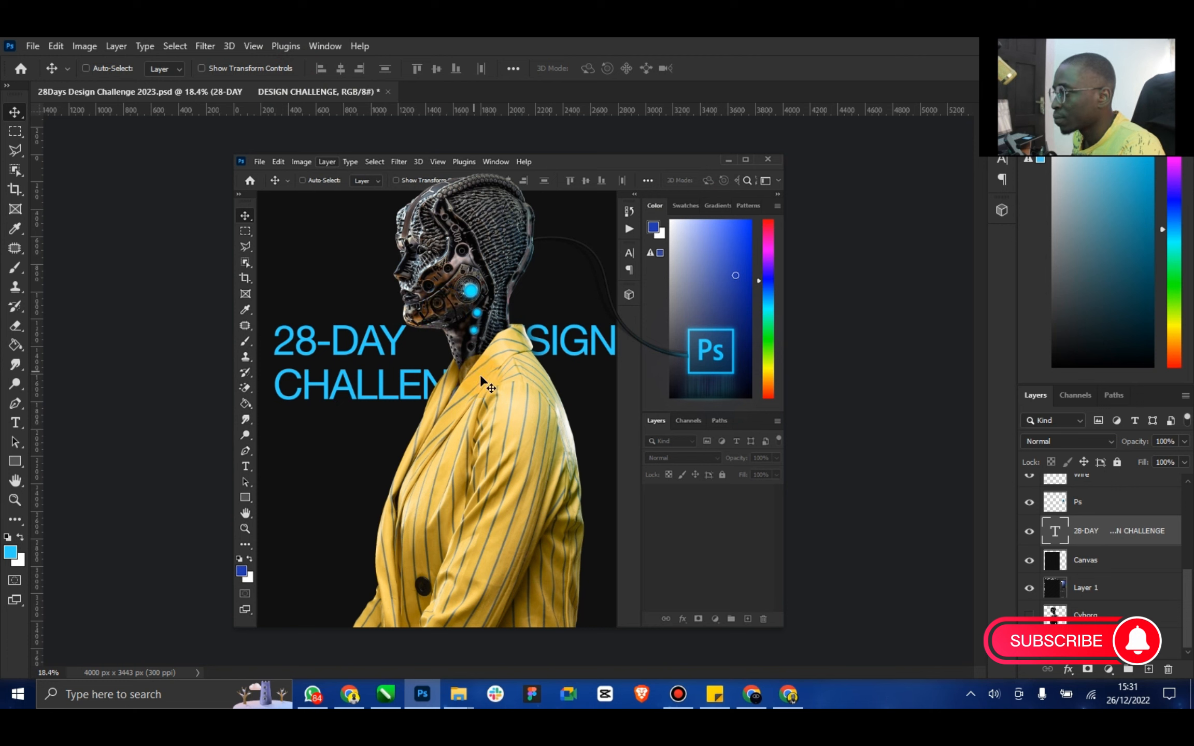
Replace the gap after 28-DAY with a line break and move the three-line headline up beside the cyborg's face
key("t")
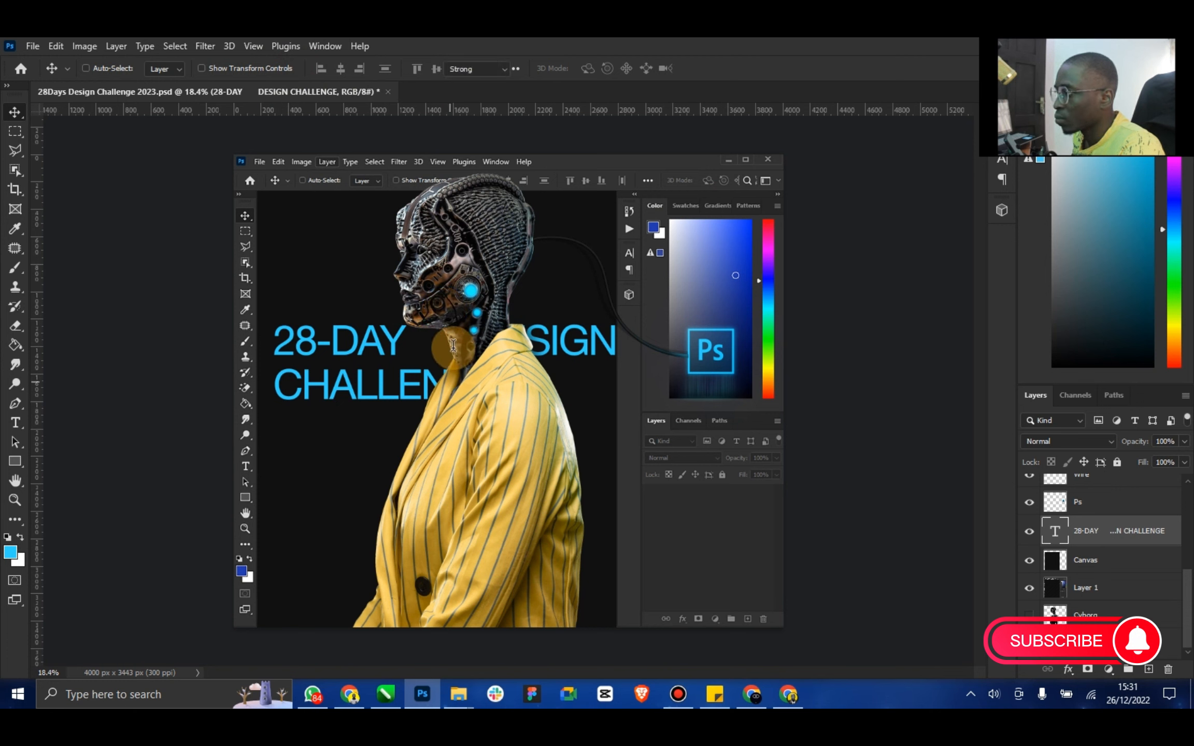
left_click(451, 342)
left_click_drag(451, 342, 402, 342)
key("BackSpace")
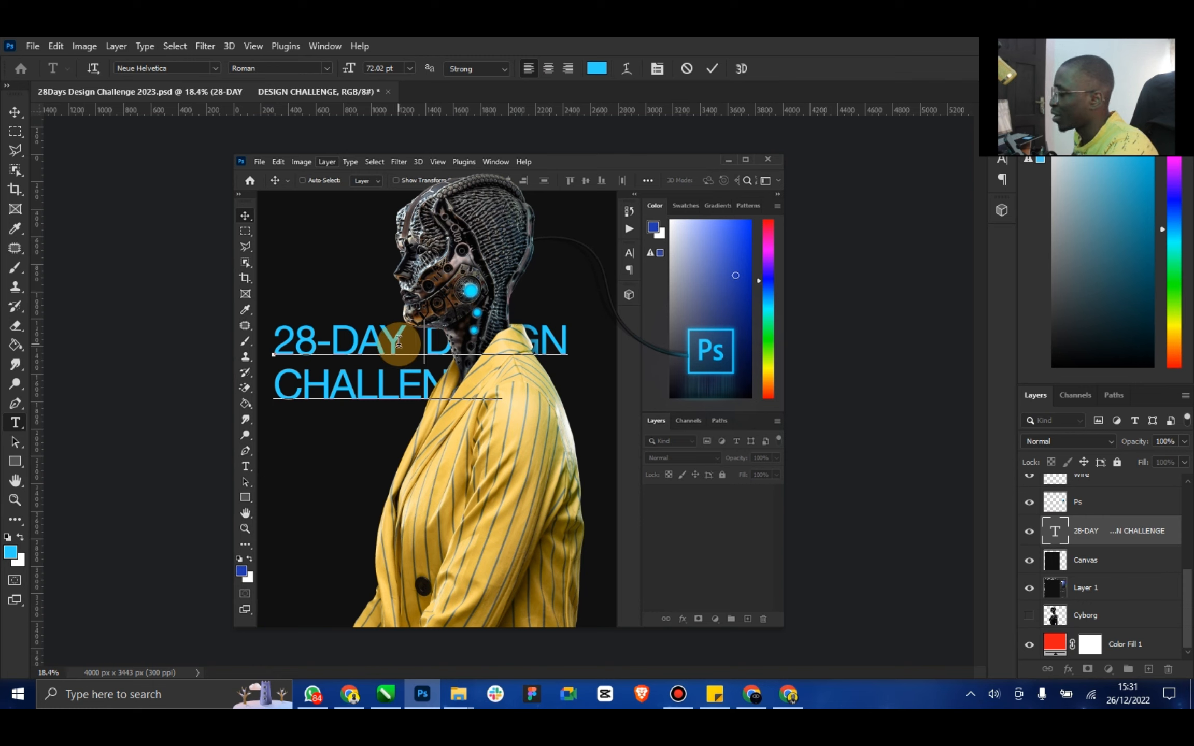
key("BackSpace")
key("Return")
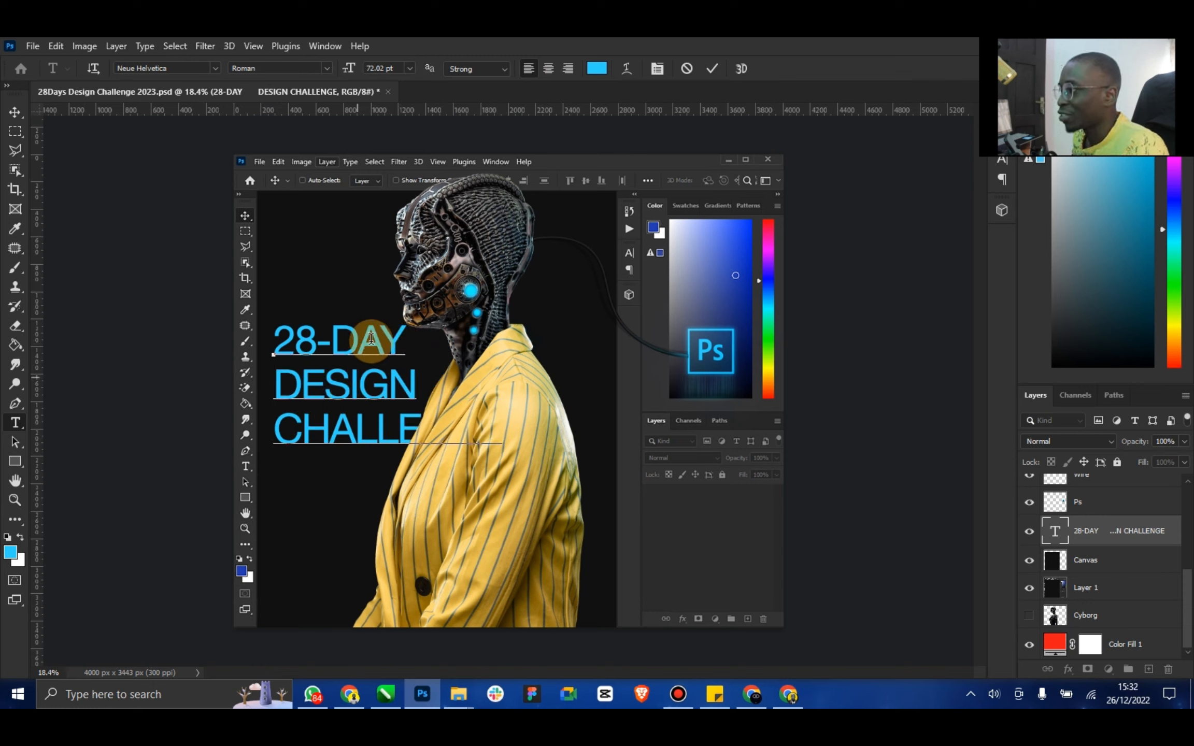
left_click(710, 69)
key("v")
left_click_drag(367, 361, 375, 325)
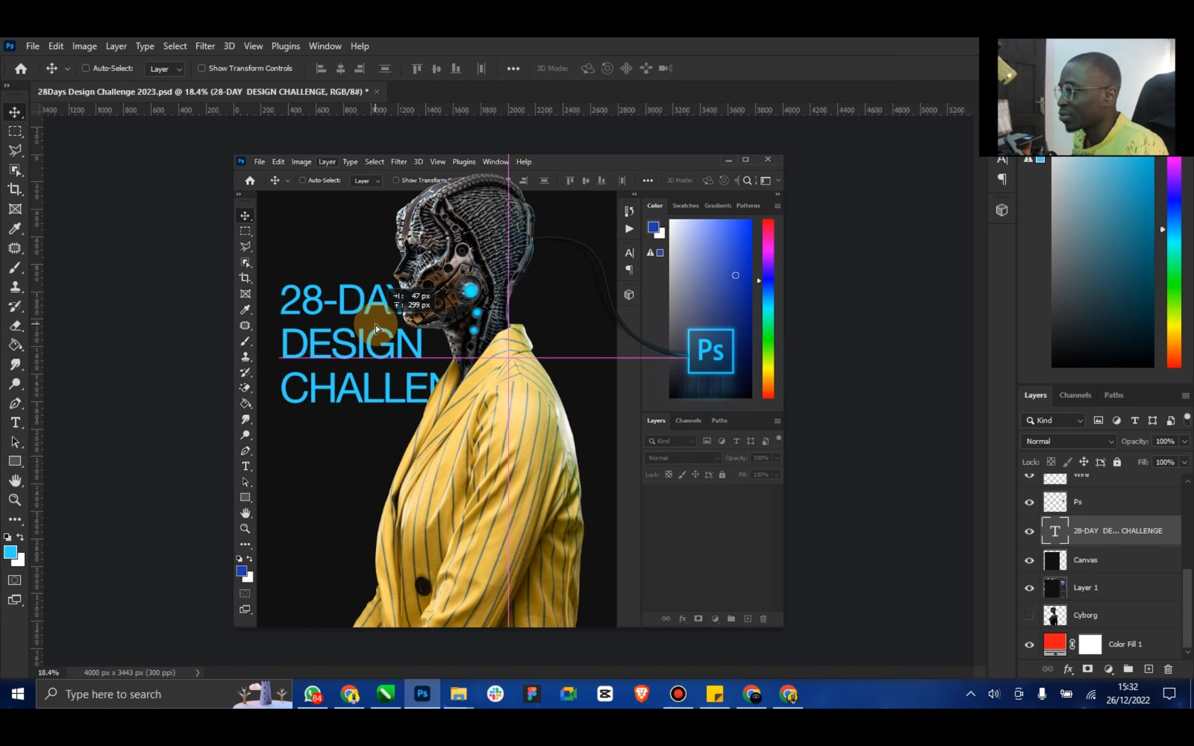
Try the Erotique Trial Bold font on the whole three-line headline
double_click(353, 320)
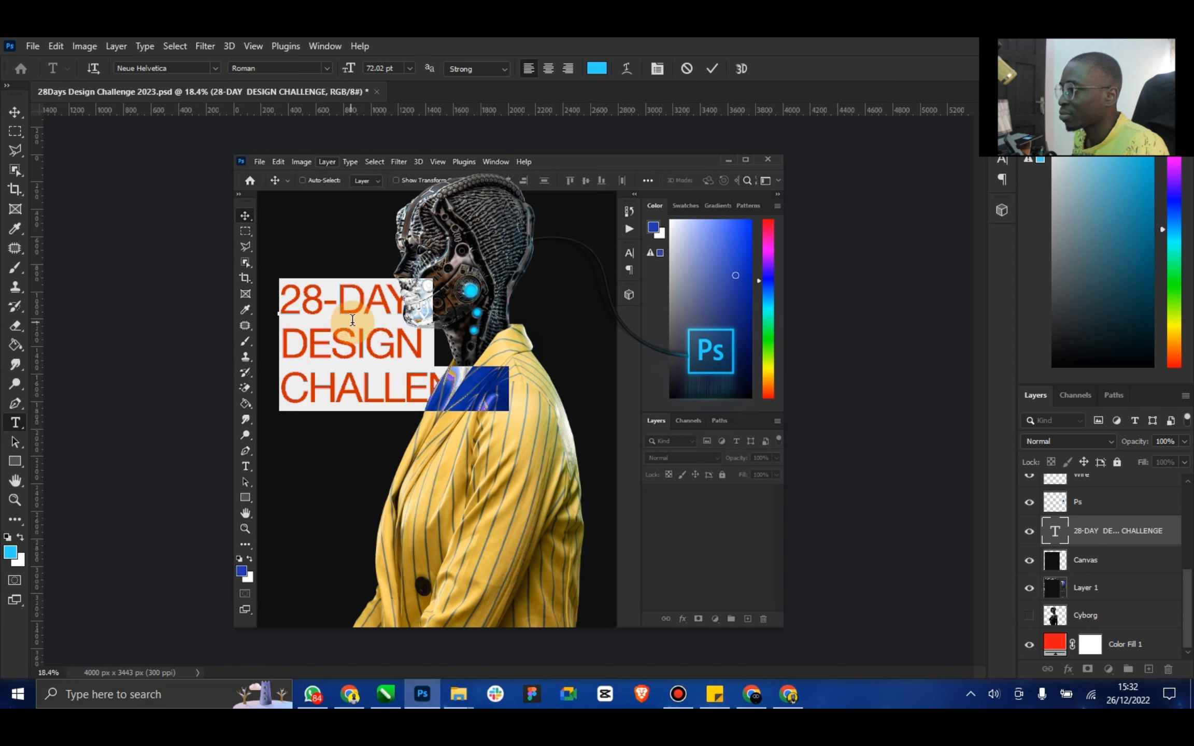
left_click(352, 320)
key("ctrl+a")
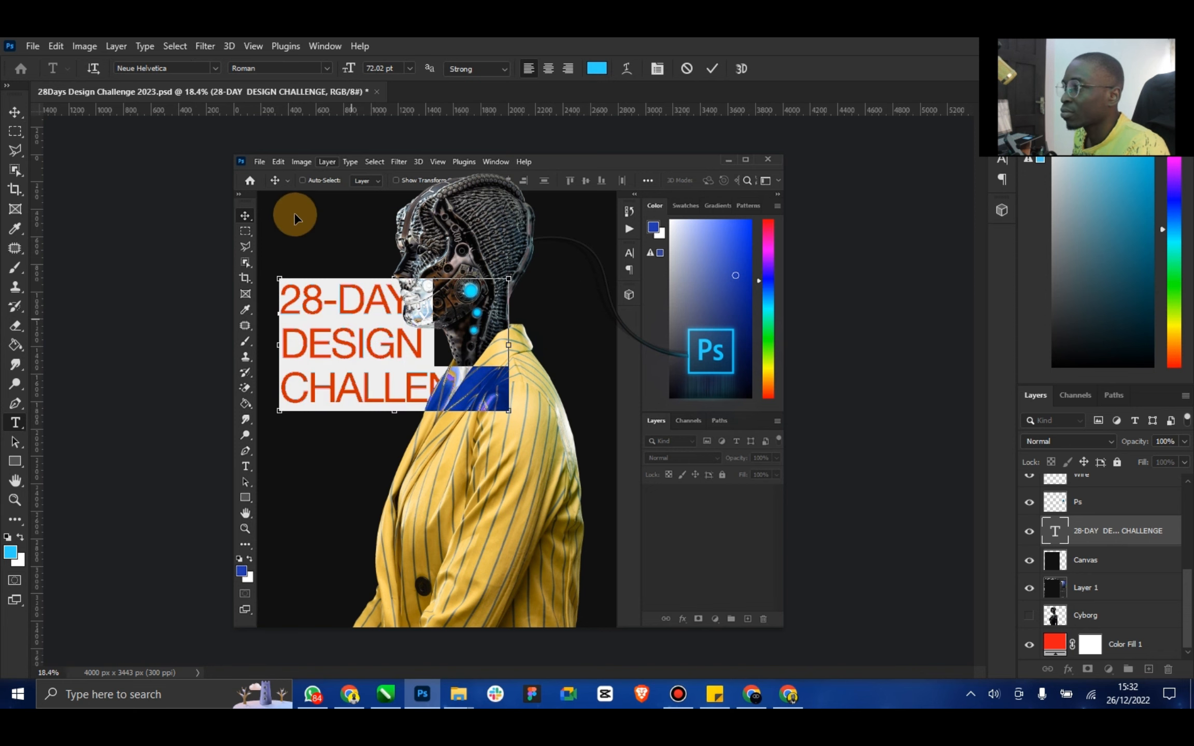
left_click(183, 68)
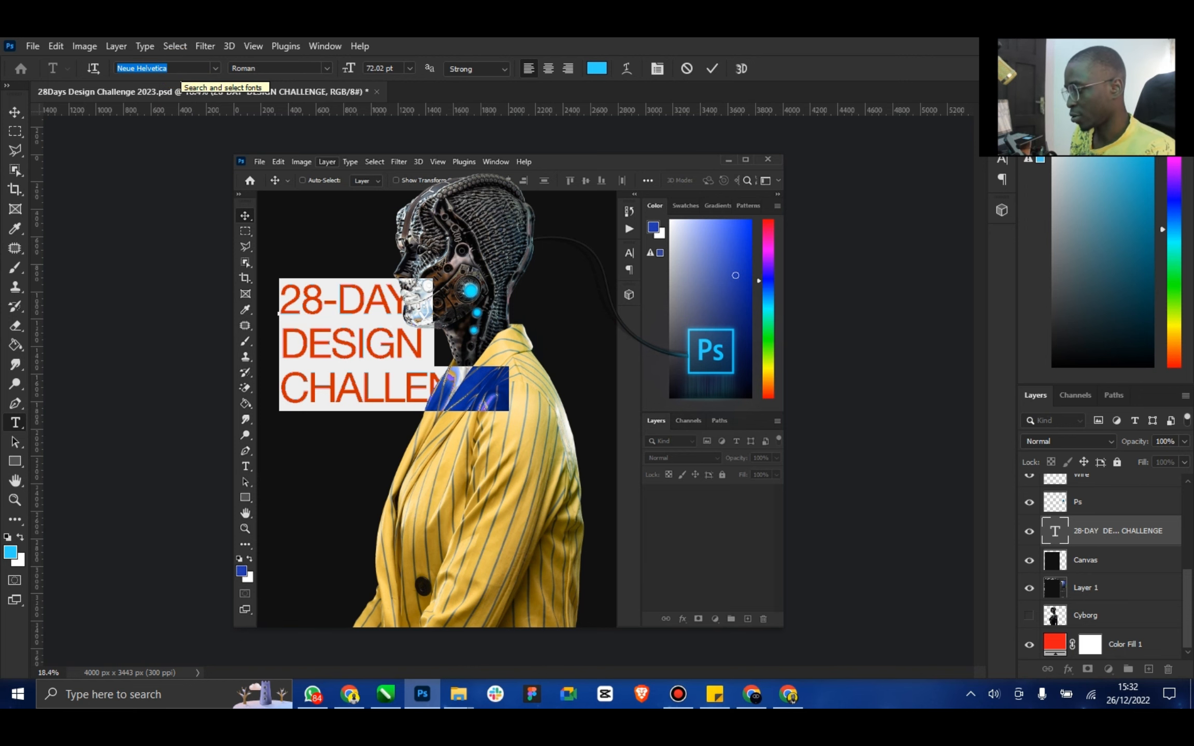
type("q")
left_click(182, 68)
type("qu")
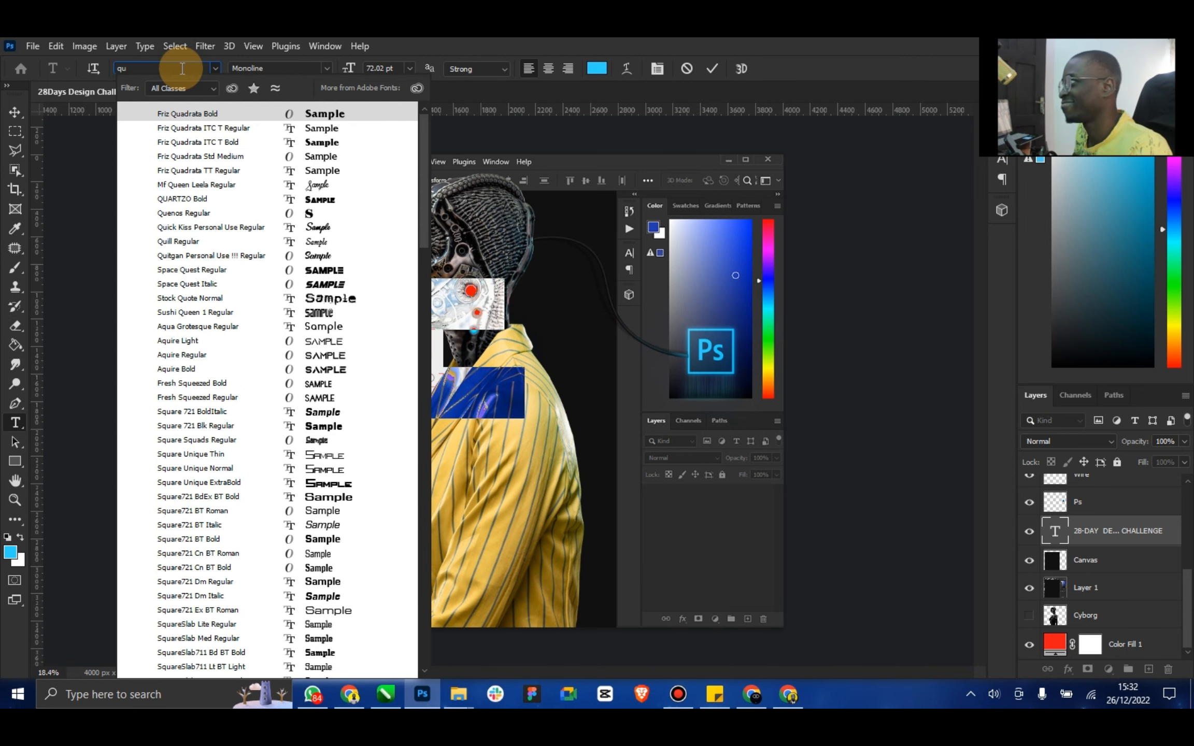
key("BackSpace")
key("BackSpace")
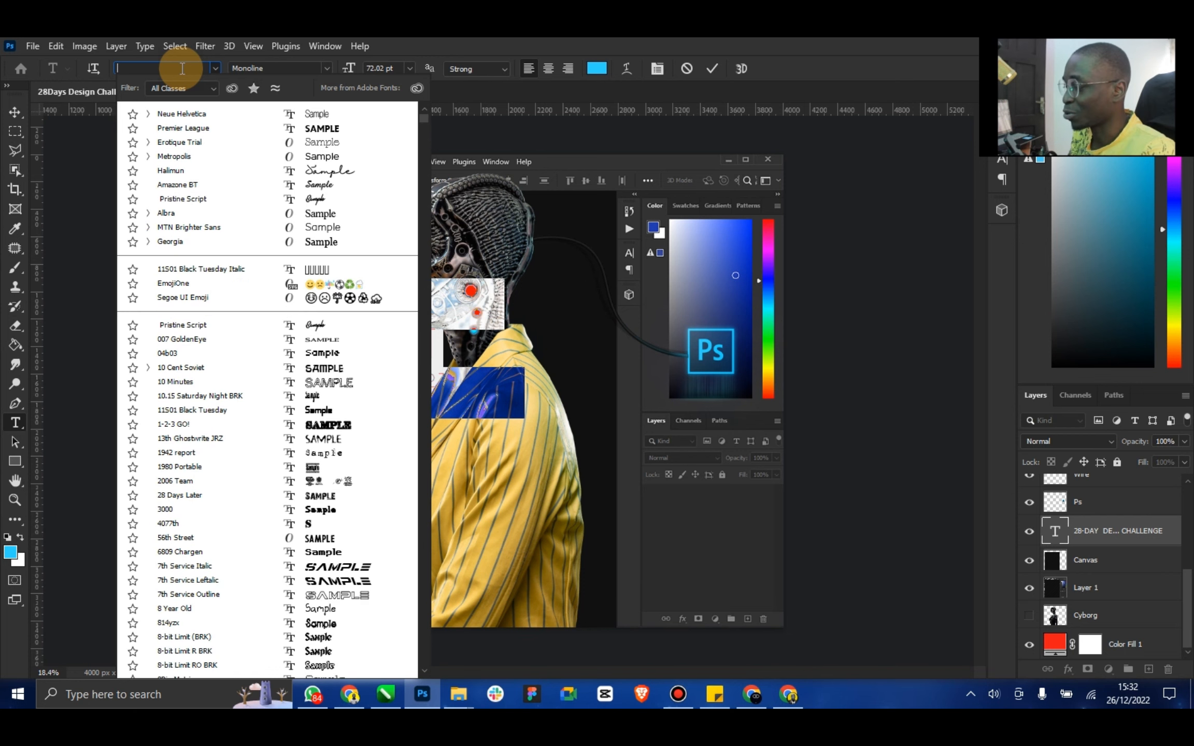
type("ero")
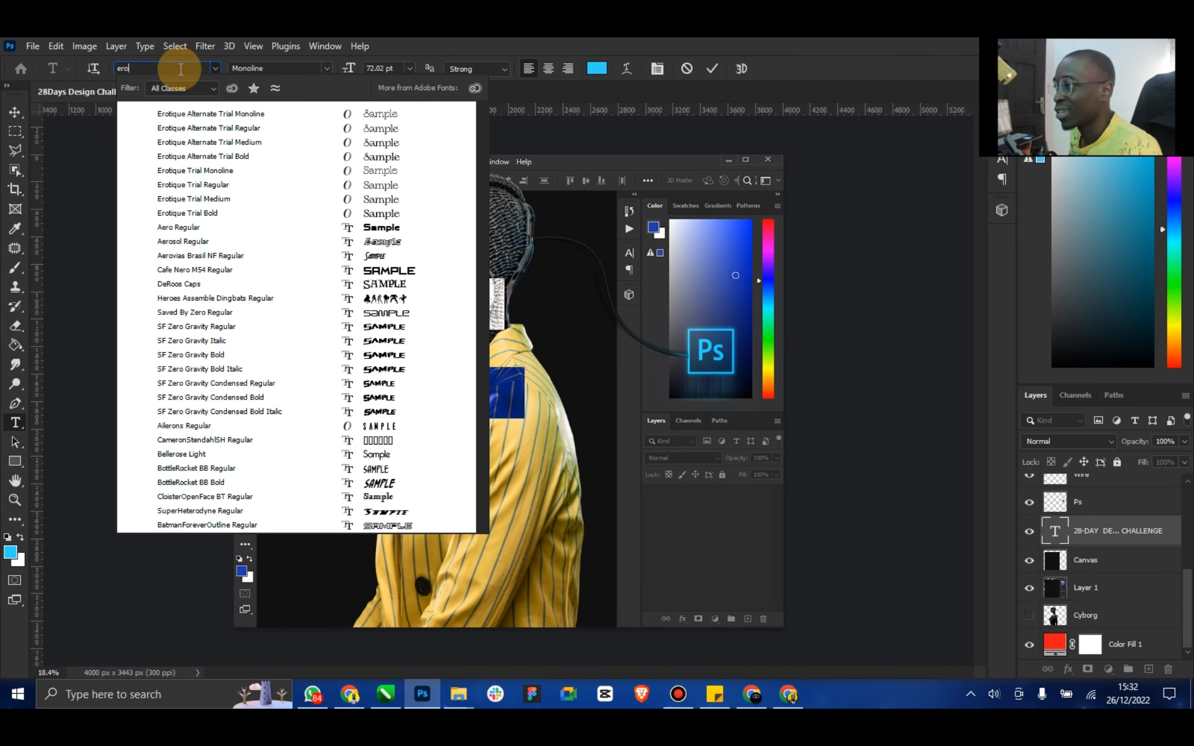
left_click(246, 213)
left_click(384, 367)
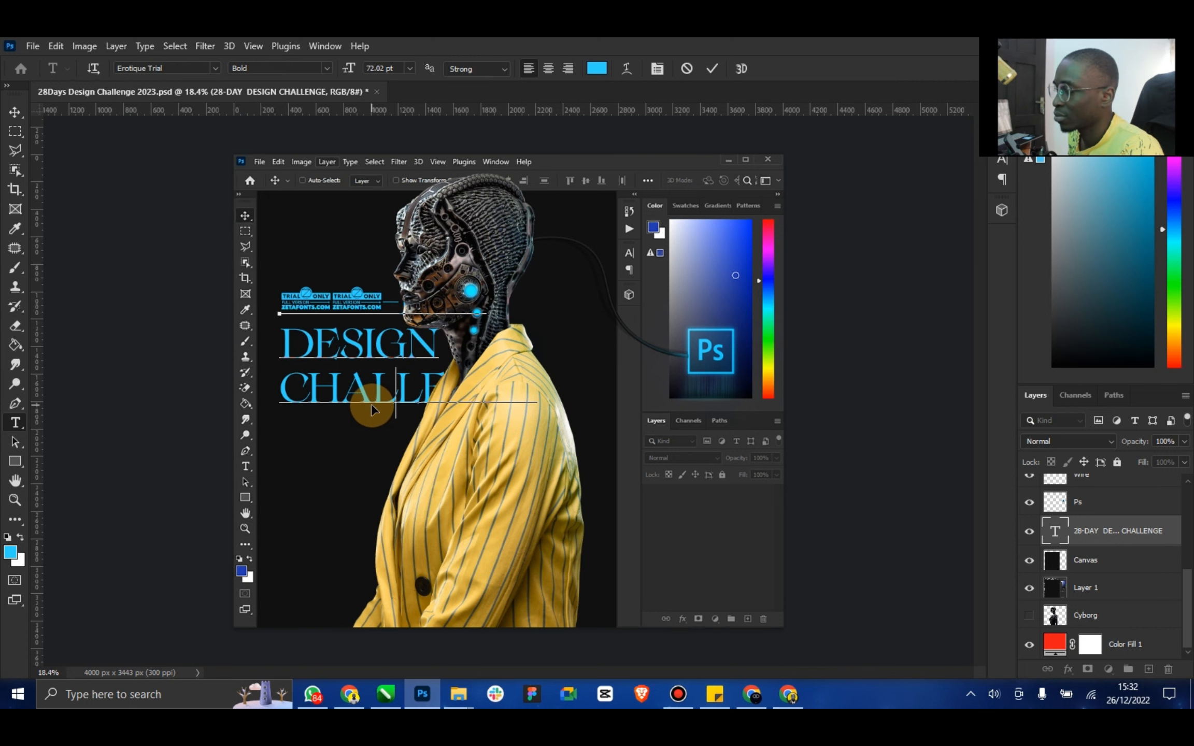
Set the whole headline in Premier League Regular and move it down beside the cyborg's neck
key("ctrl+a")
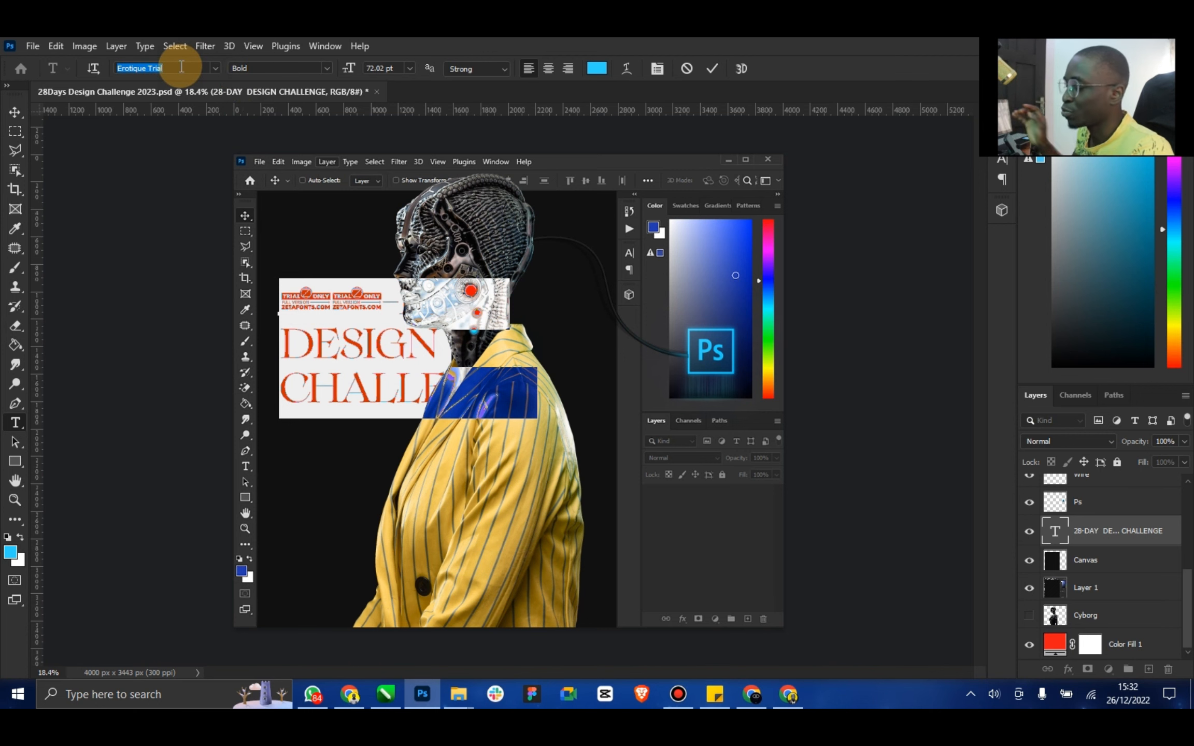
type("premier")
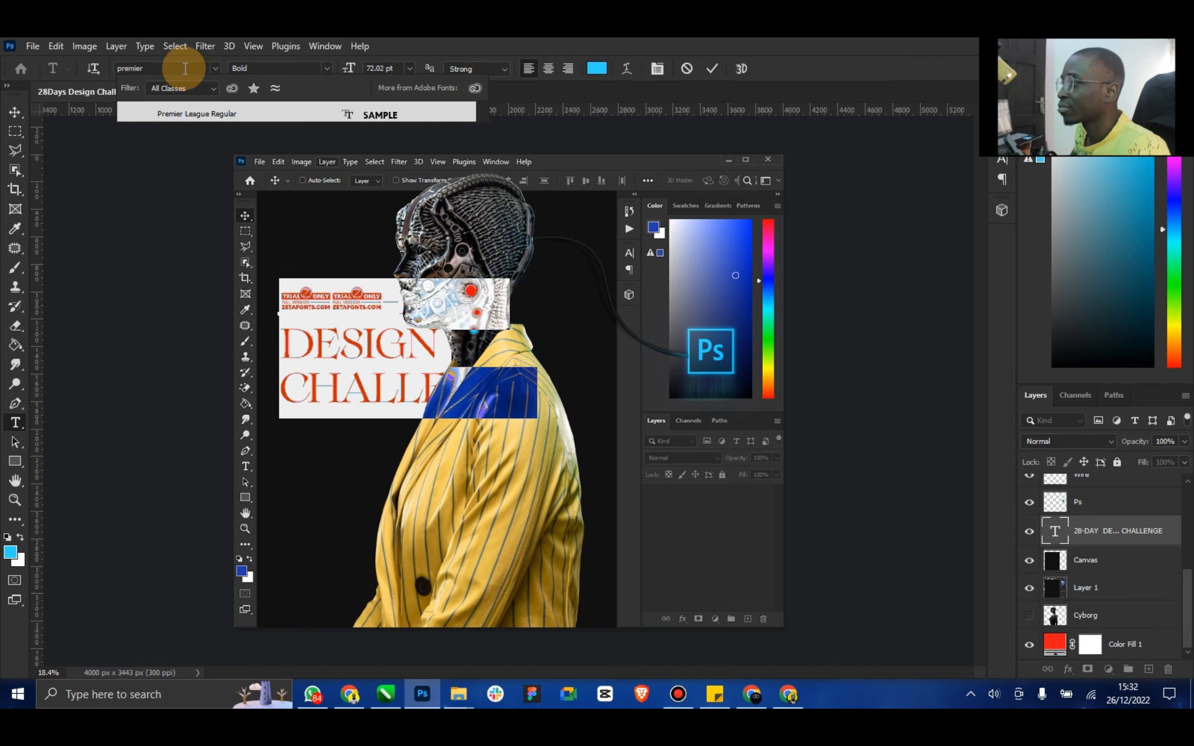
left_click(193, 111)
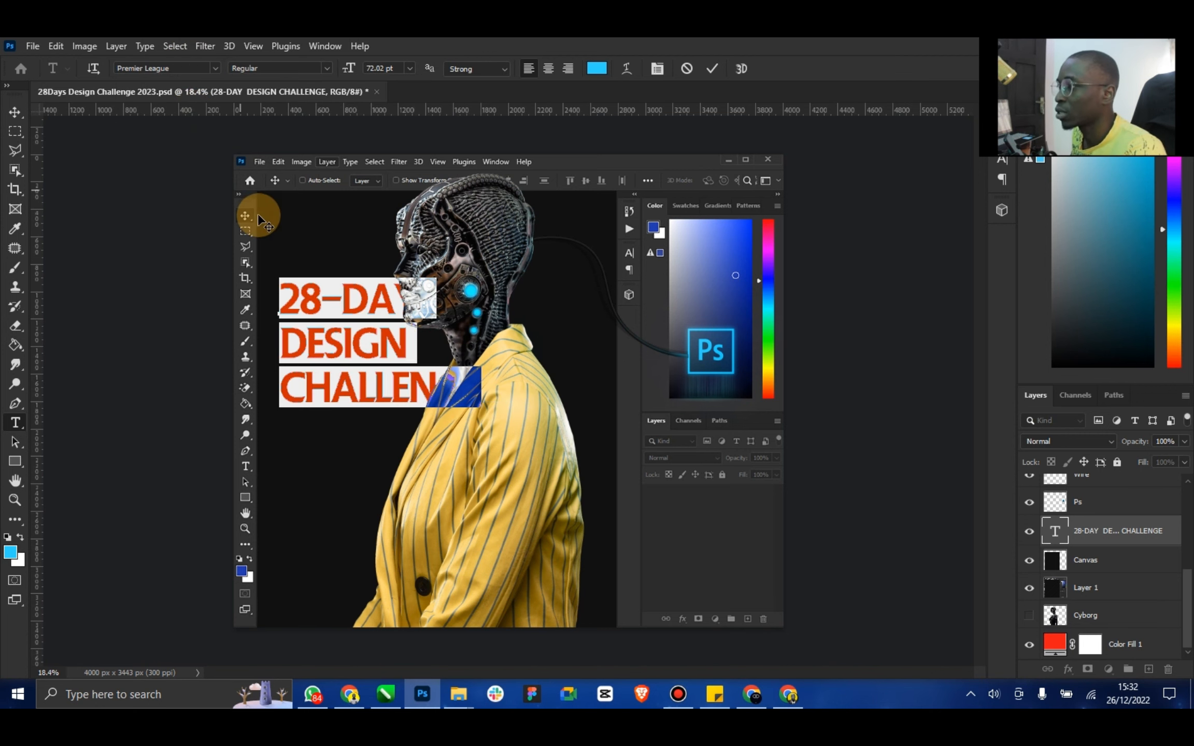
left_click(364, 332)
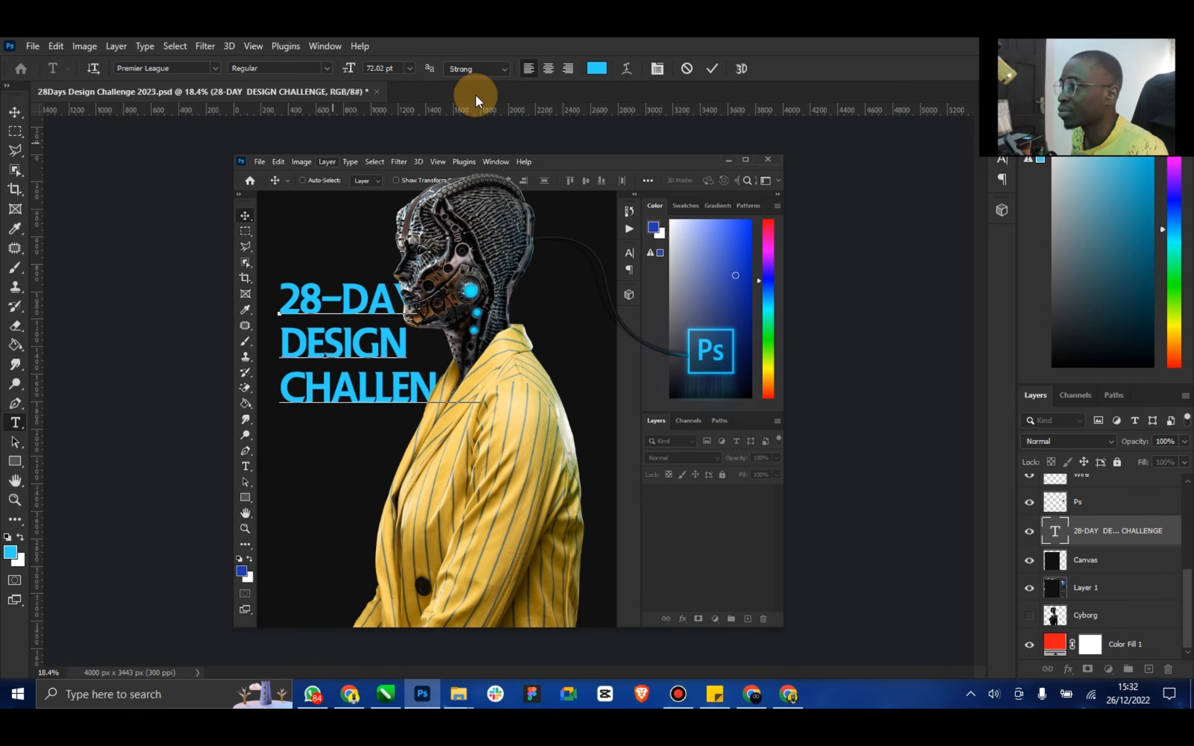
left_click(714, 71)
key("v")
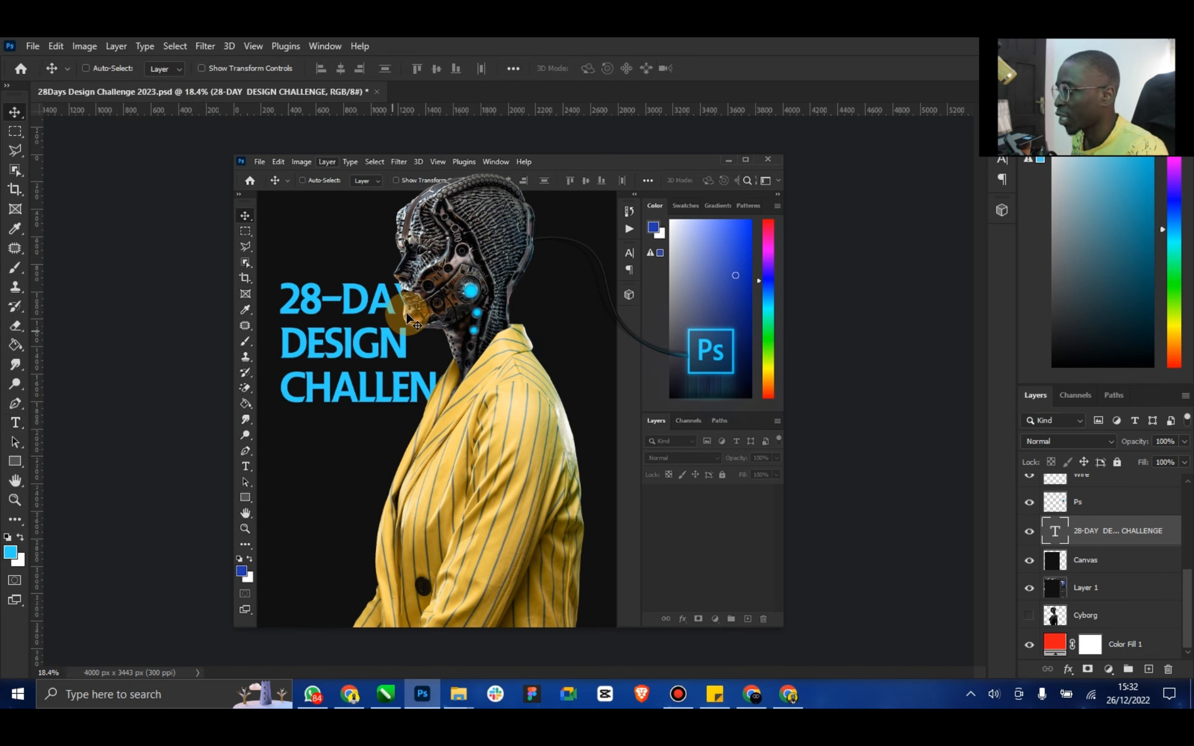
left_click_drag(406, 313, 409, 358)
left_click(482, 344)
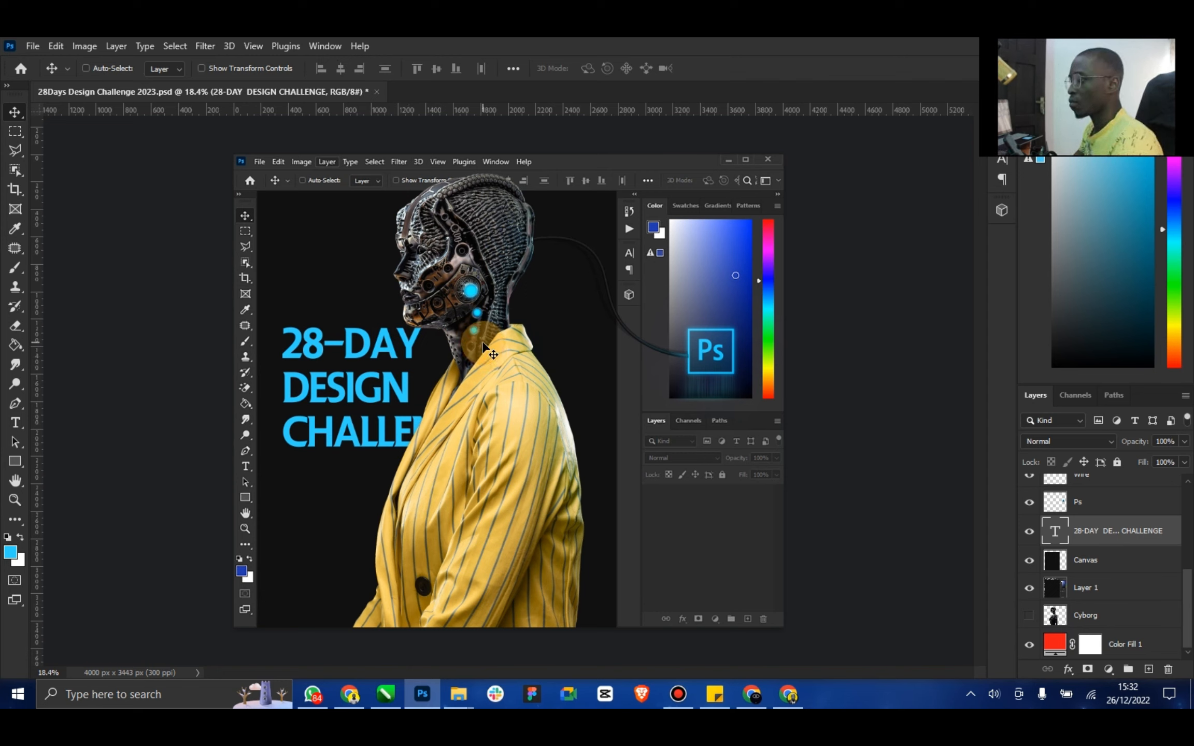
Remove the line break before DESIGN so it follows 28-DAY on one line, and shift the headline right behind the cyborg
double_click(1056, 535)
double_click(269, 374)
left_click(284, 381)
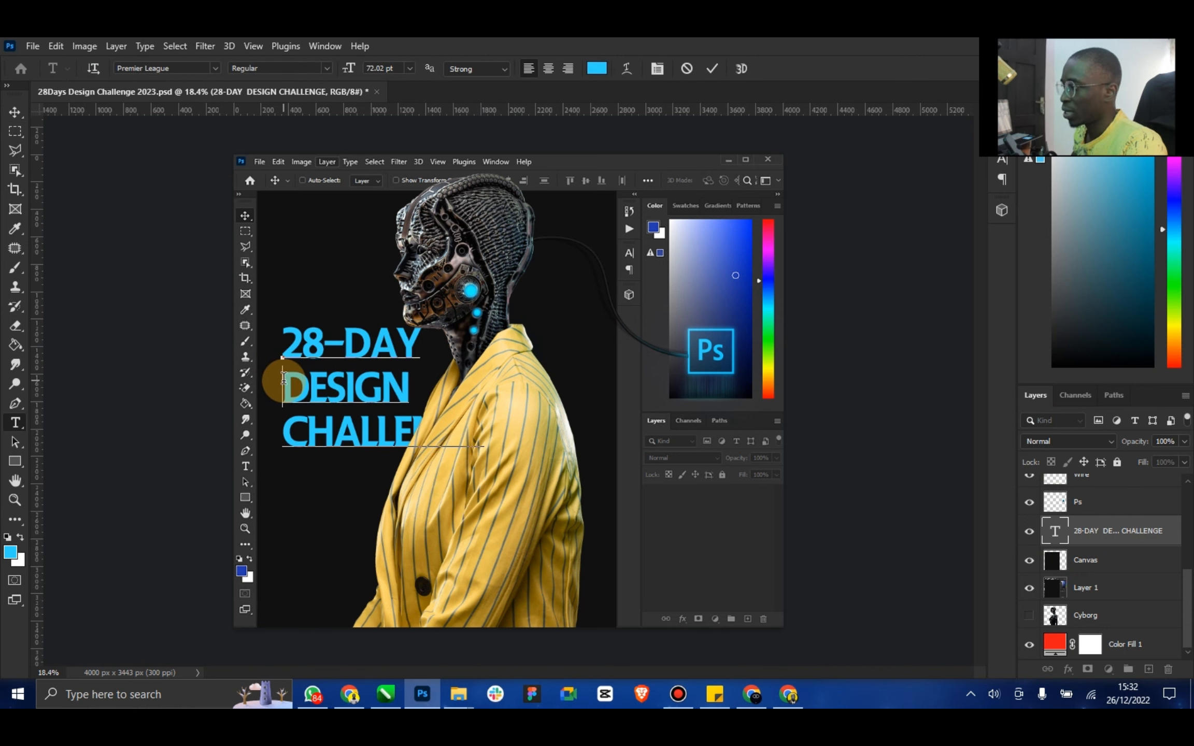
key("BackSpace")
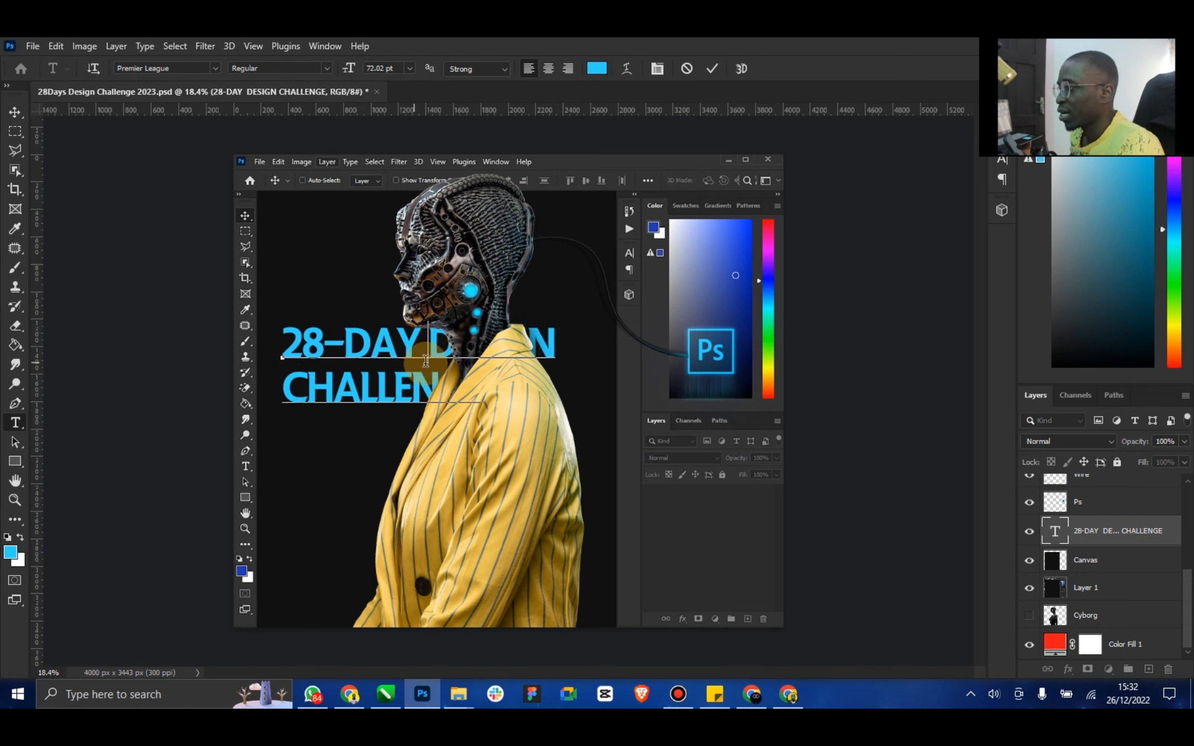
left_click(22, 122)
left_click_drag(371, 312, 440, 309)
right_click(1114, 533)
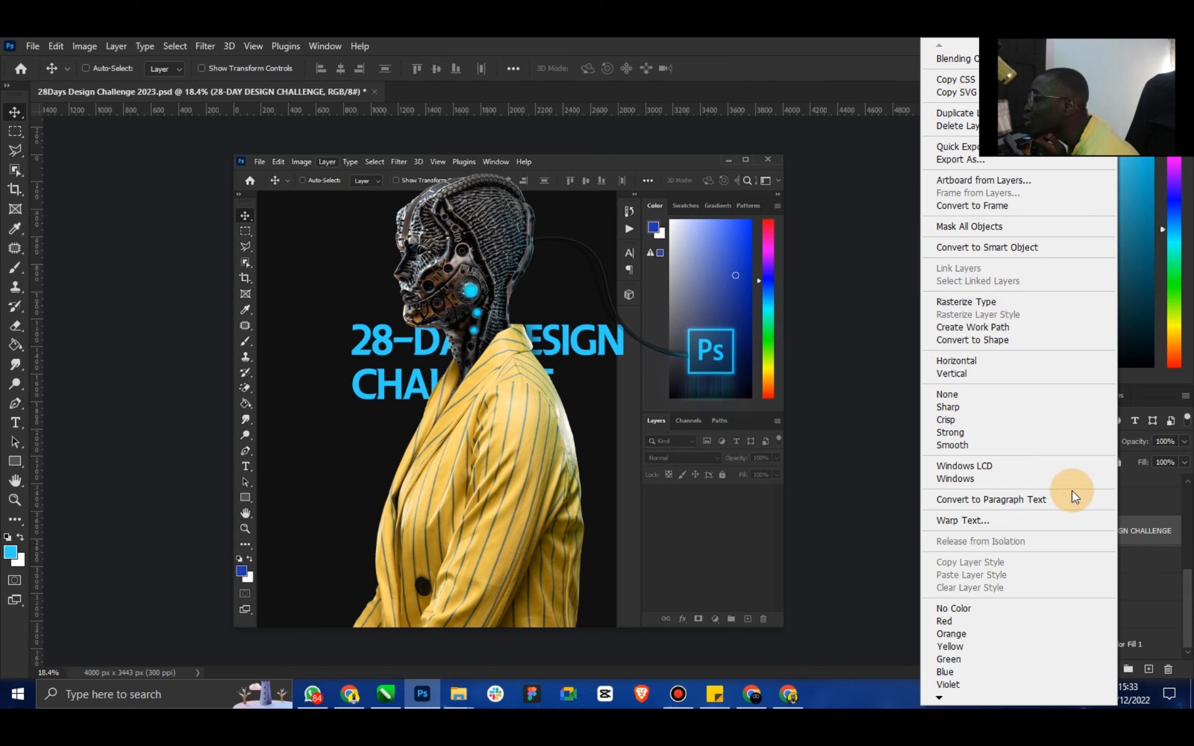
left_click(1133, 511)
right_click(1101, 529)
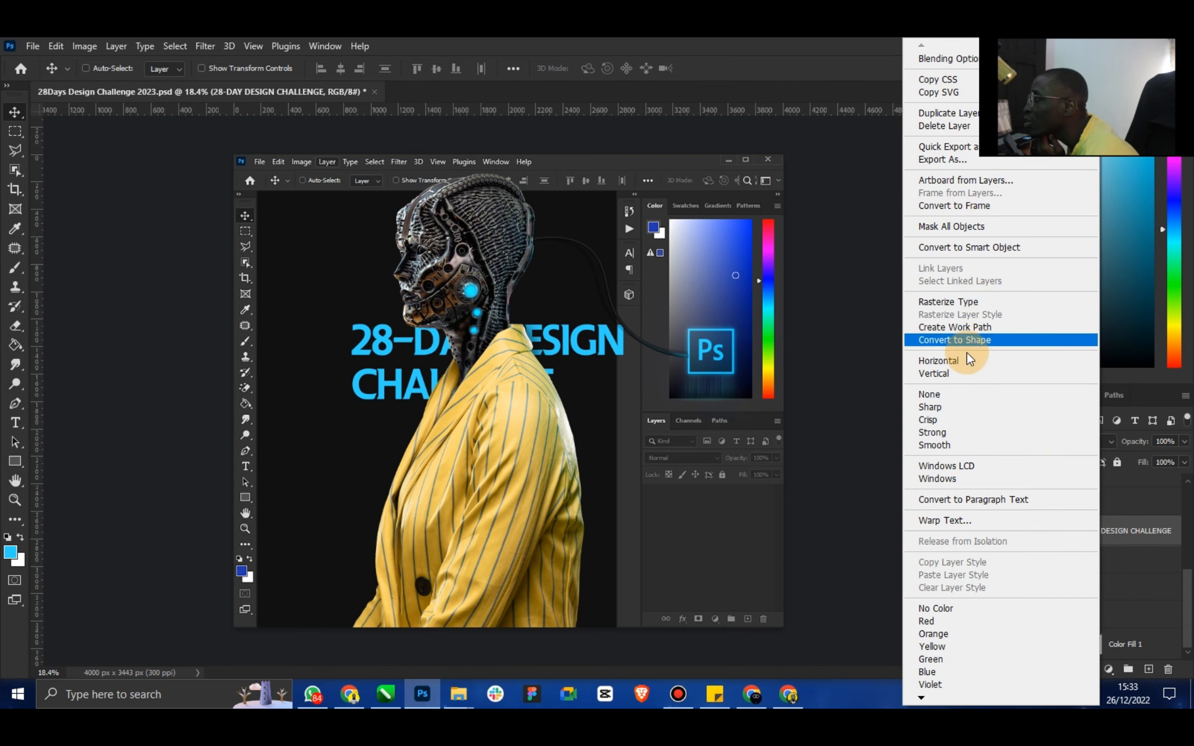
left_click(1134, 536)
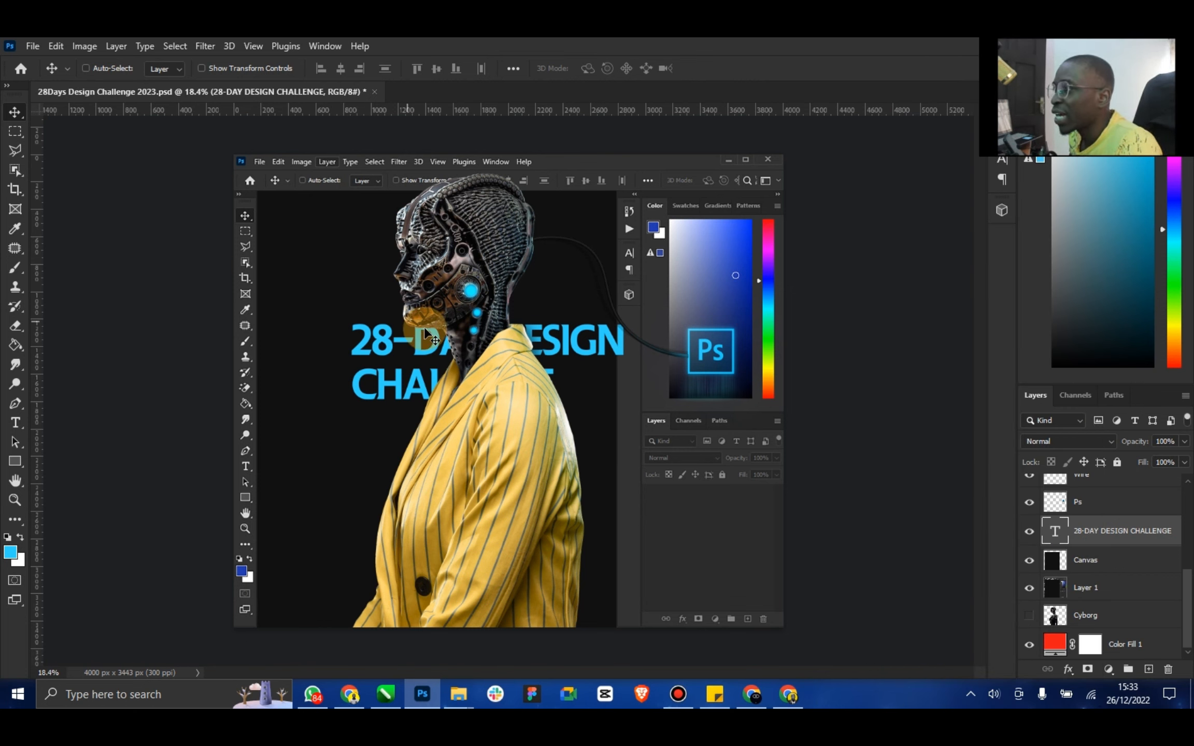
Move the two-line headline back toward the canvas's left side and scale it up to 124%
left_click_drag(420, 327, 358, 323)
left_click(240, 74)
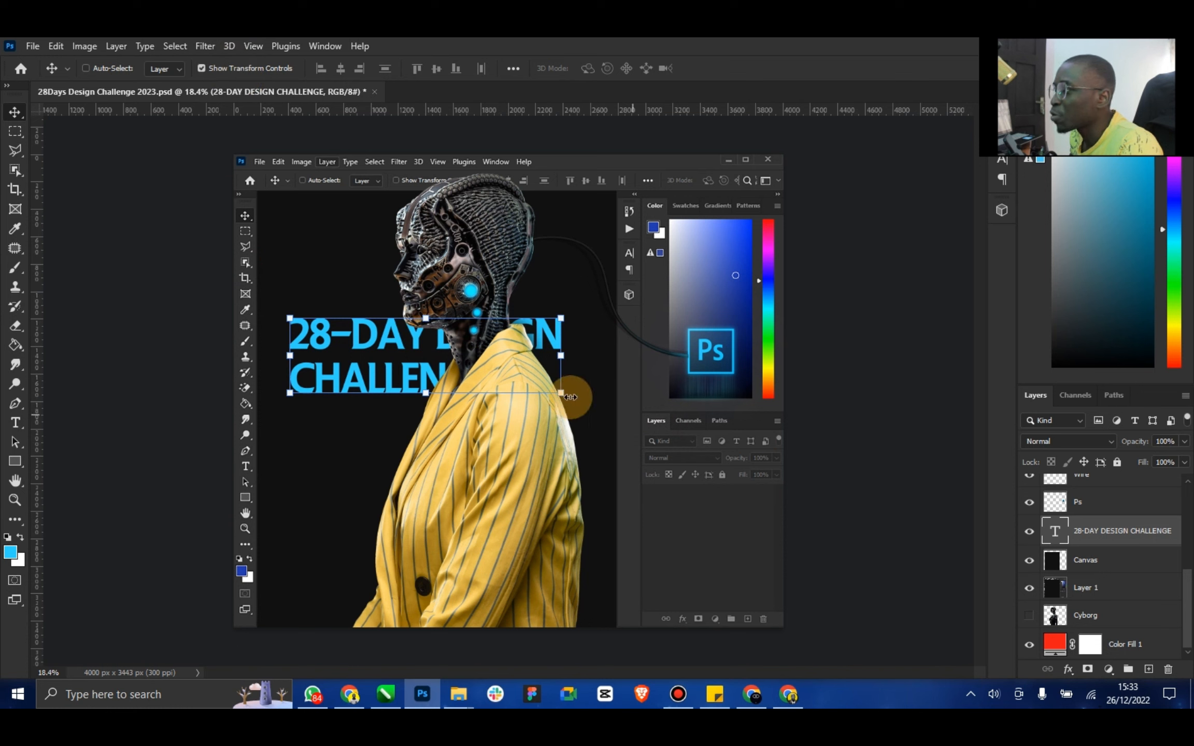
left_click_drag(562, 394, 624, 416)
left_click(740, 68)
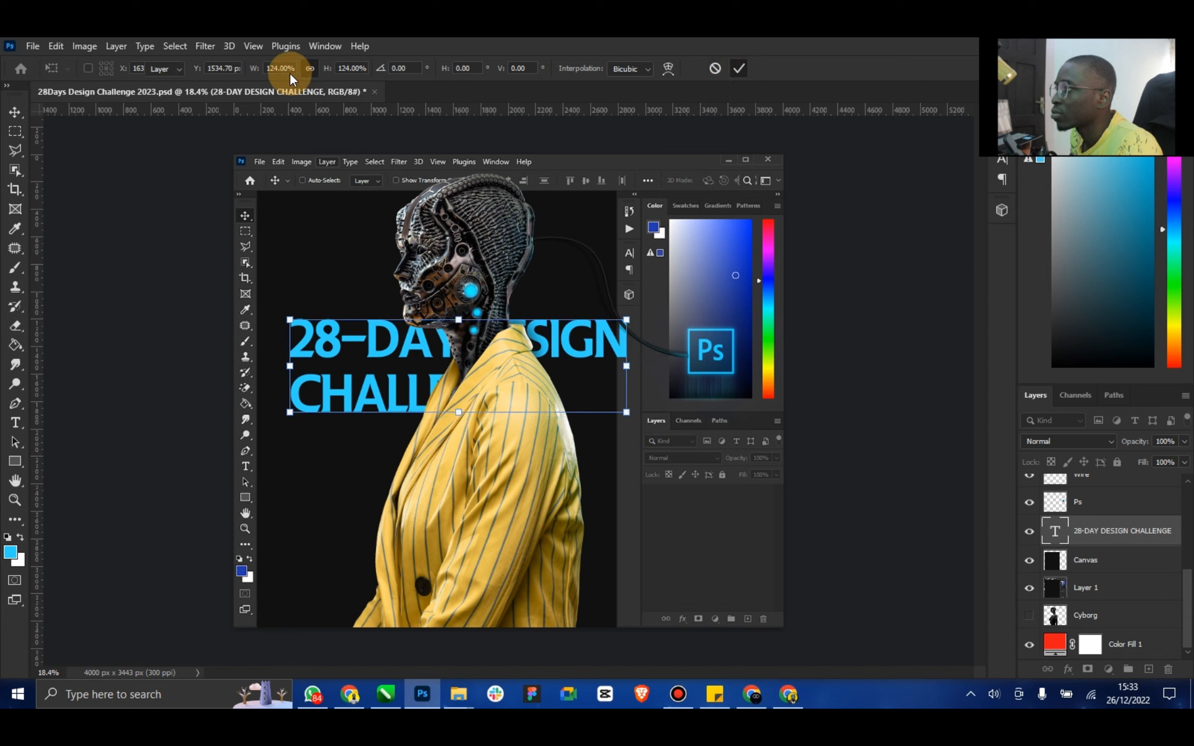
left_click(274, 67)
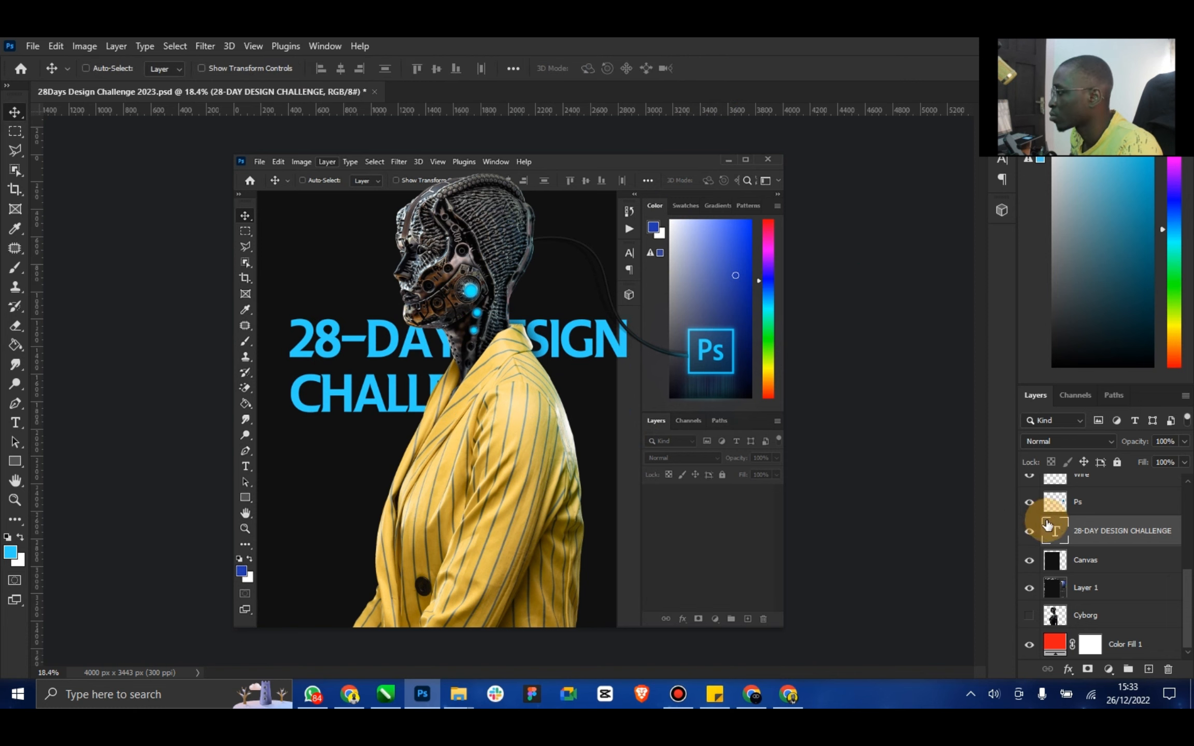
Insert extra spaces between 28-DAY and DESIGN so the words sit on either side of the cyborg's neck
key("t")
left_click(486, 328)
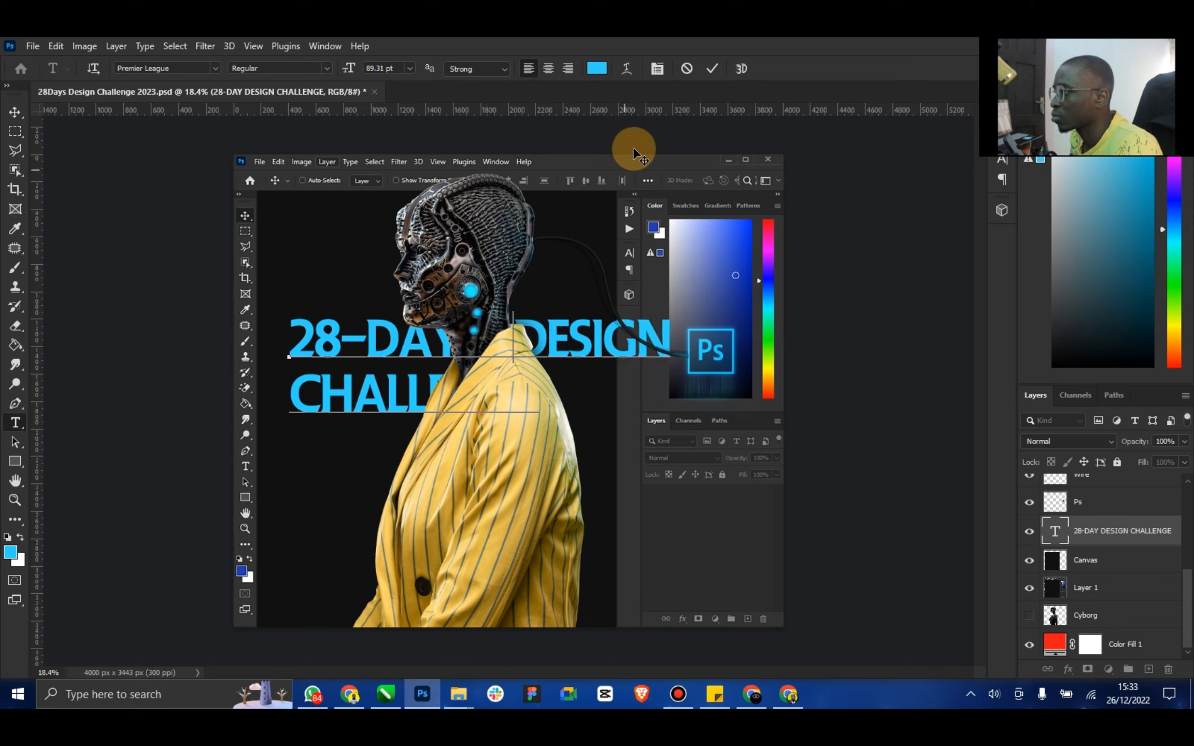
left_click(706, 66)
key("v")
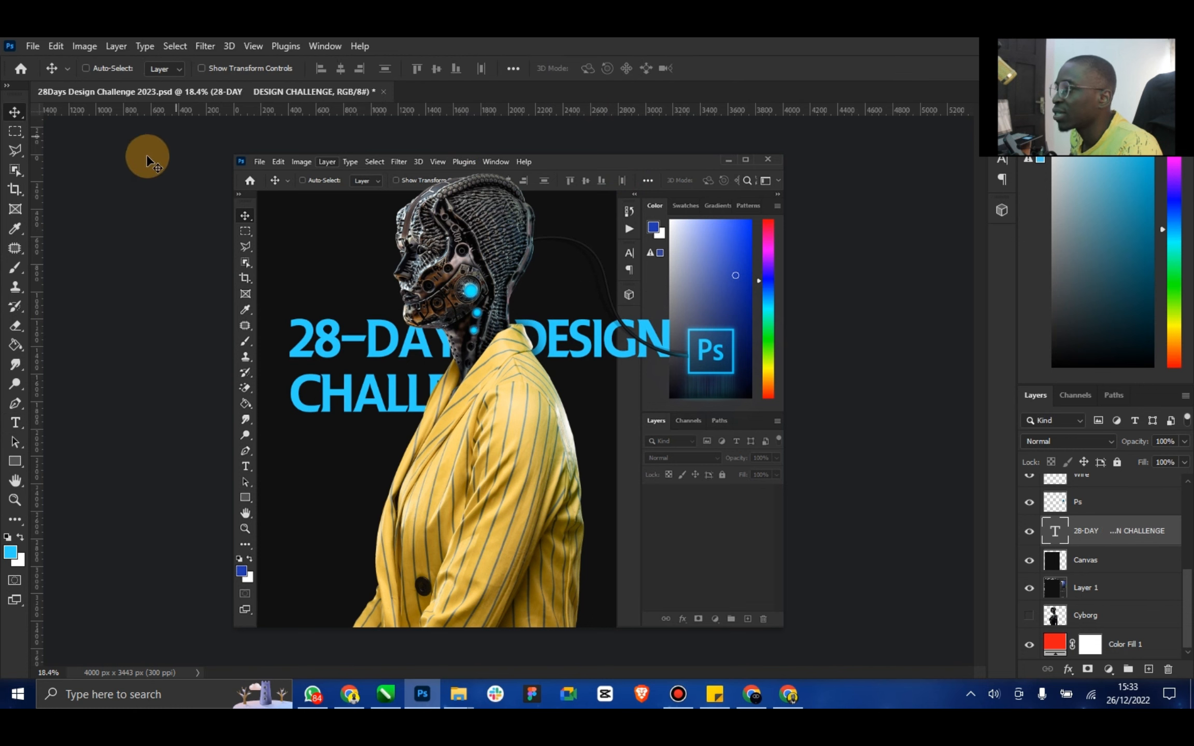
Move the headline up behind the cyborg's face and scale it down to about 92.6% to fit the dark canvas area
left_click(207, 68)
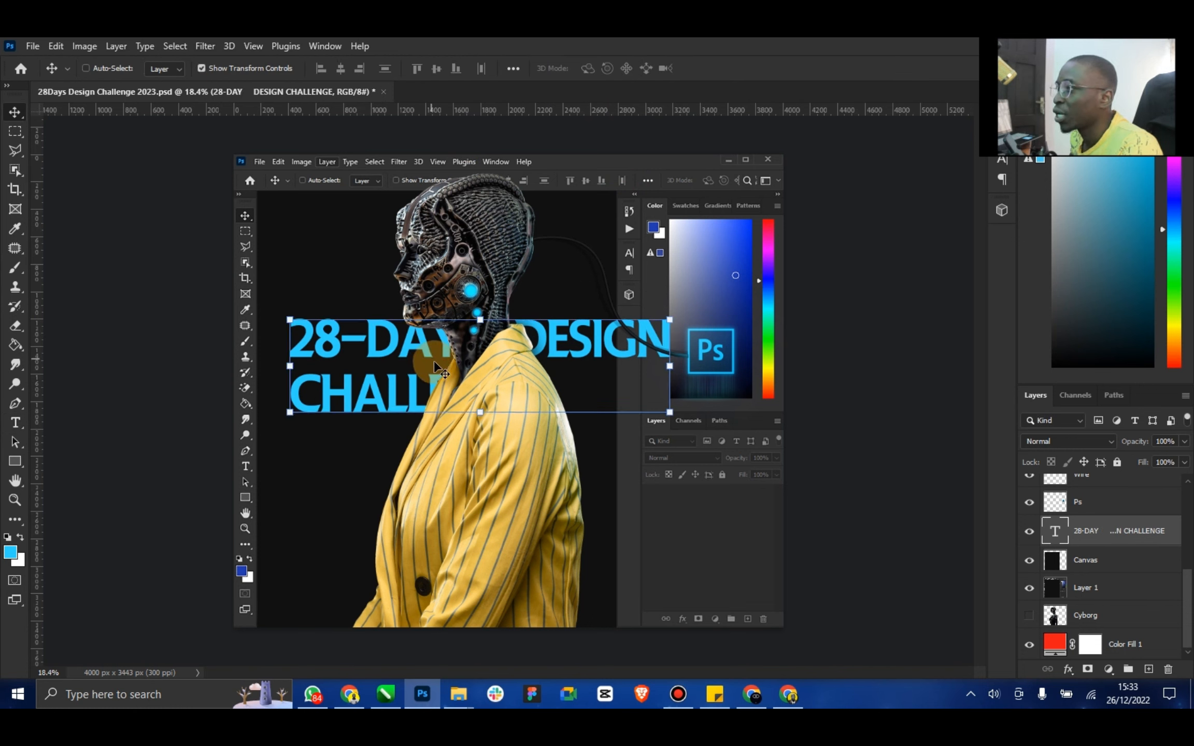
left_click_drag(432, 364, 413, 308)
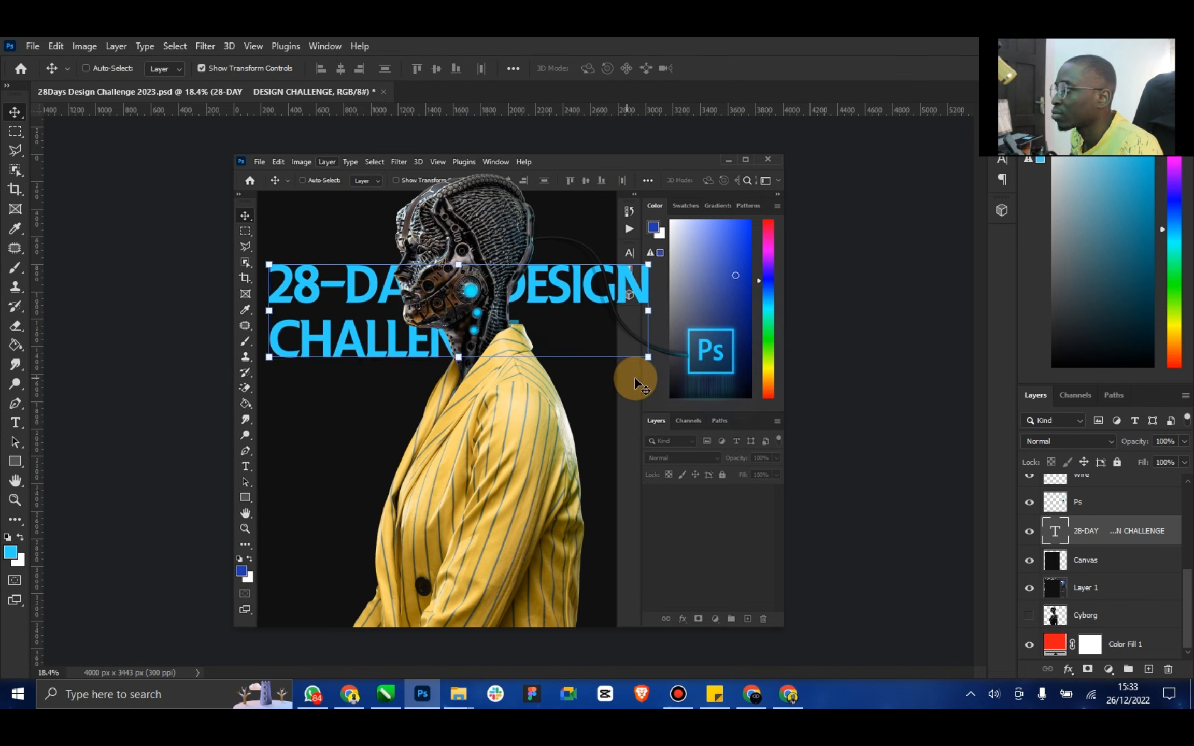
left_click_drag(648, 361, 622, 350)
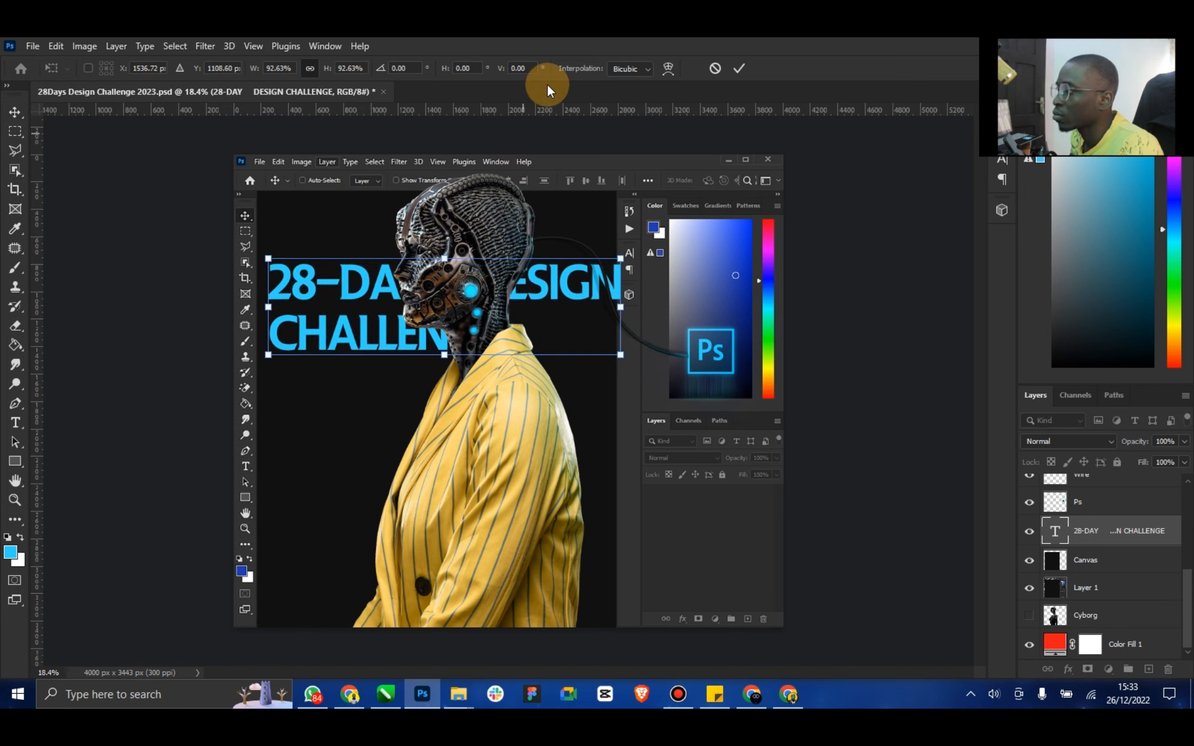
left_click(732, 65)
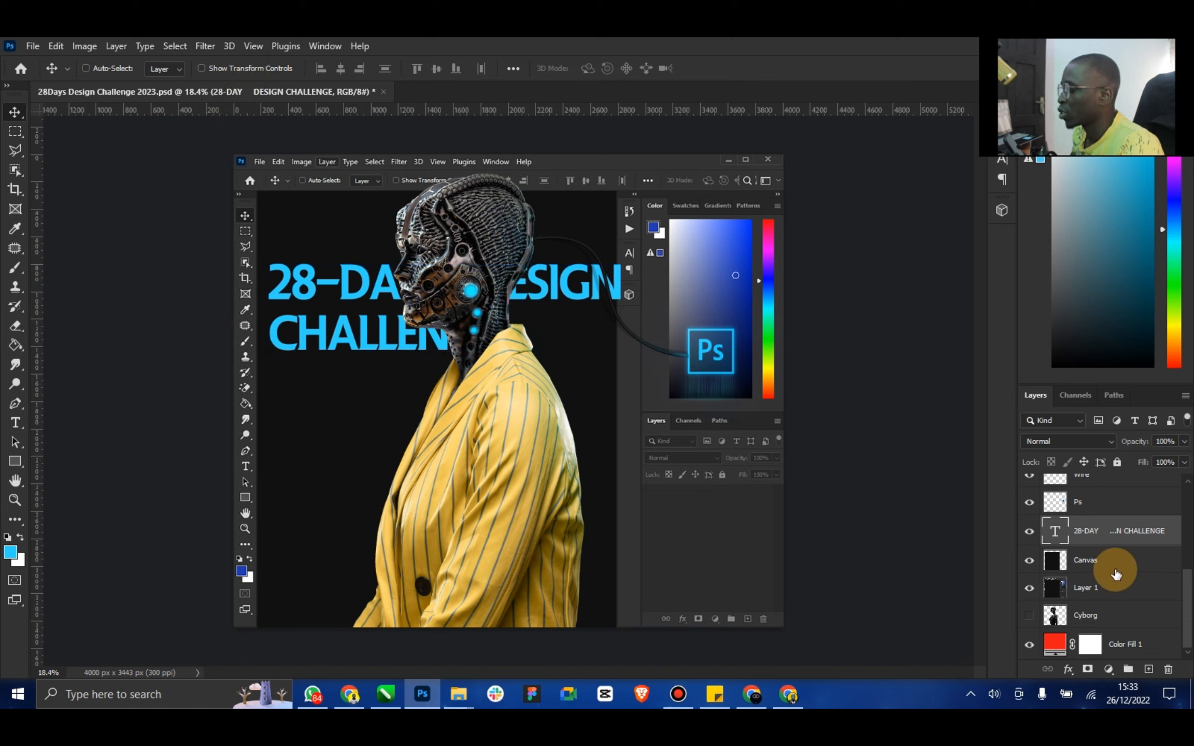
Duplicate the headline text layer and delete the CHALLENGE line from the copy
key("ctrl+j")
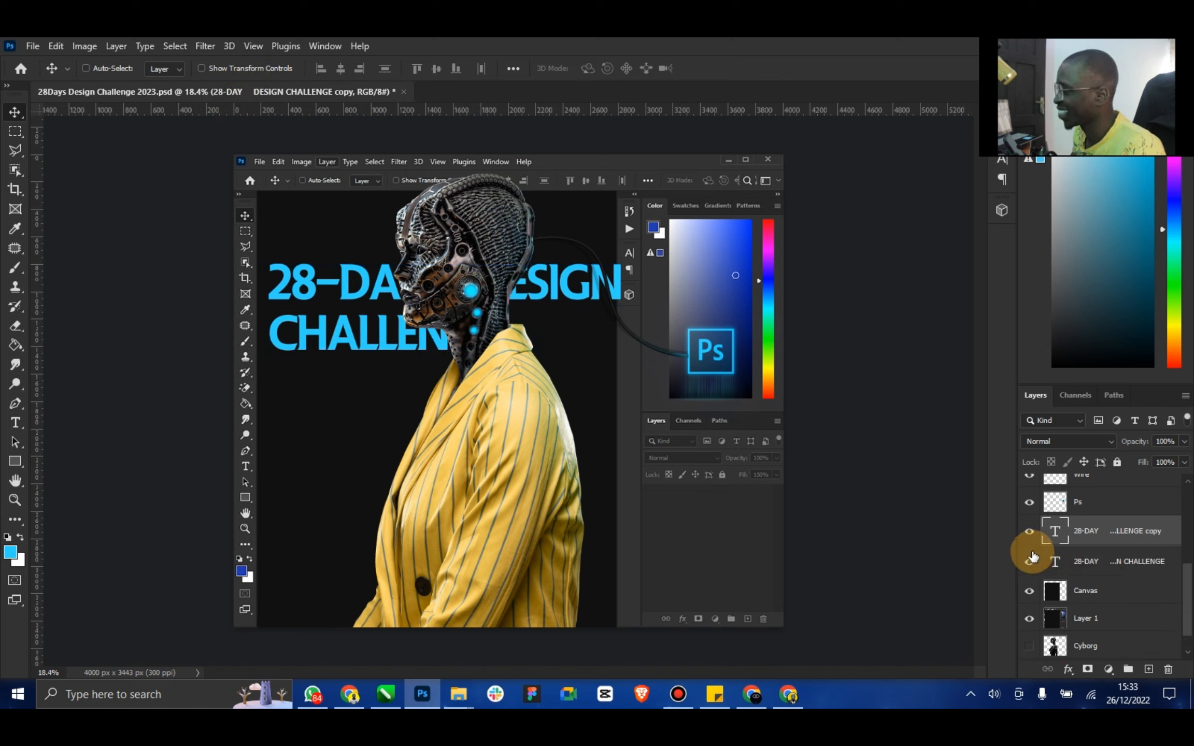
key("t")
key("Return")
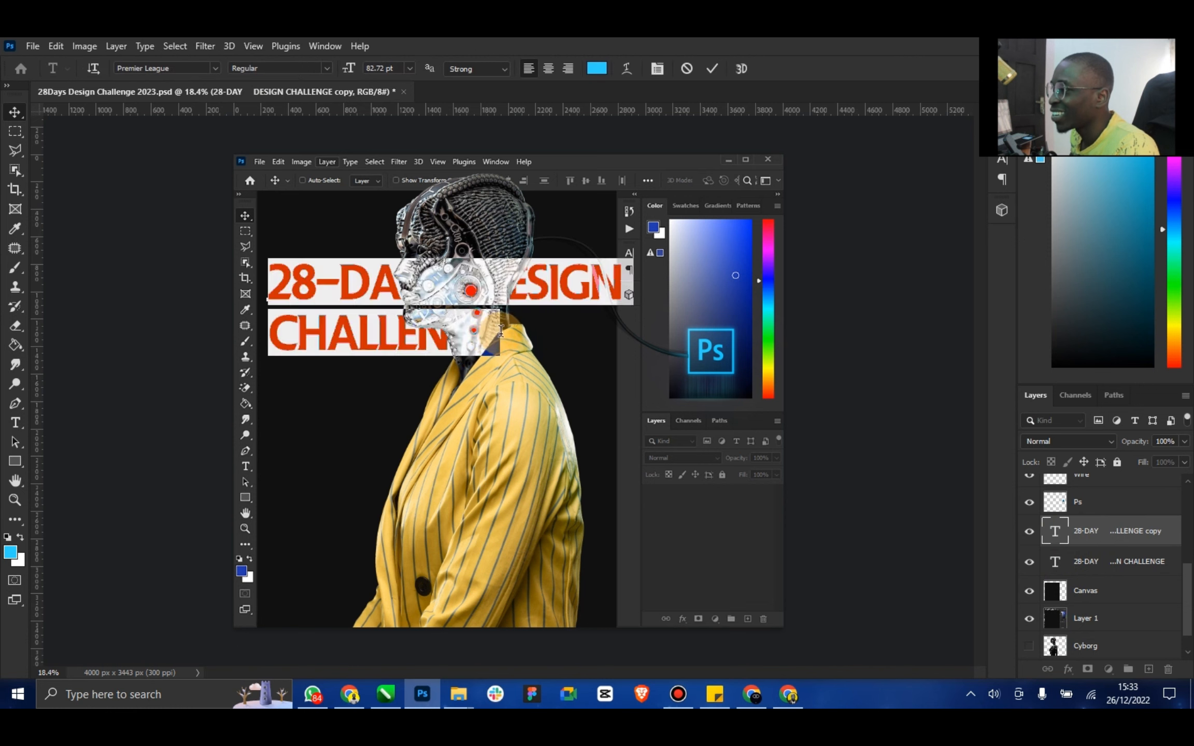
left_click_drag(500, 332, 205, 330)
key("BackSpace")
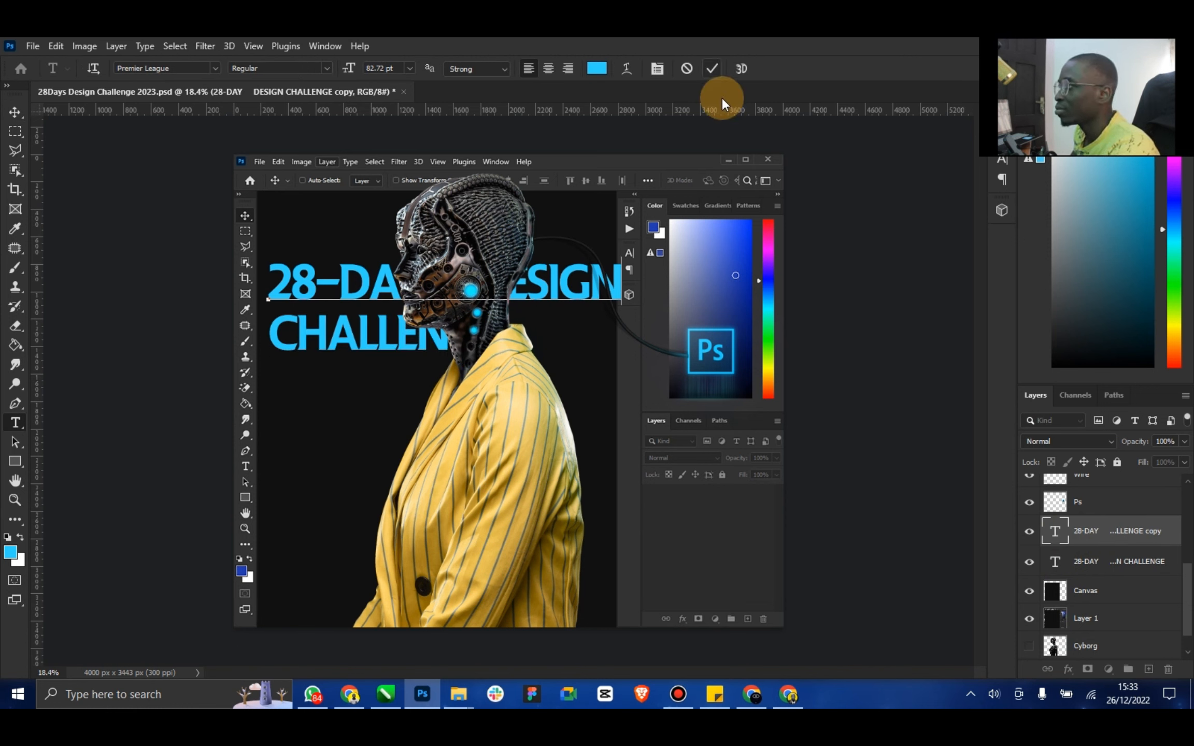
left_click(714, 70)
key("v")
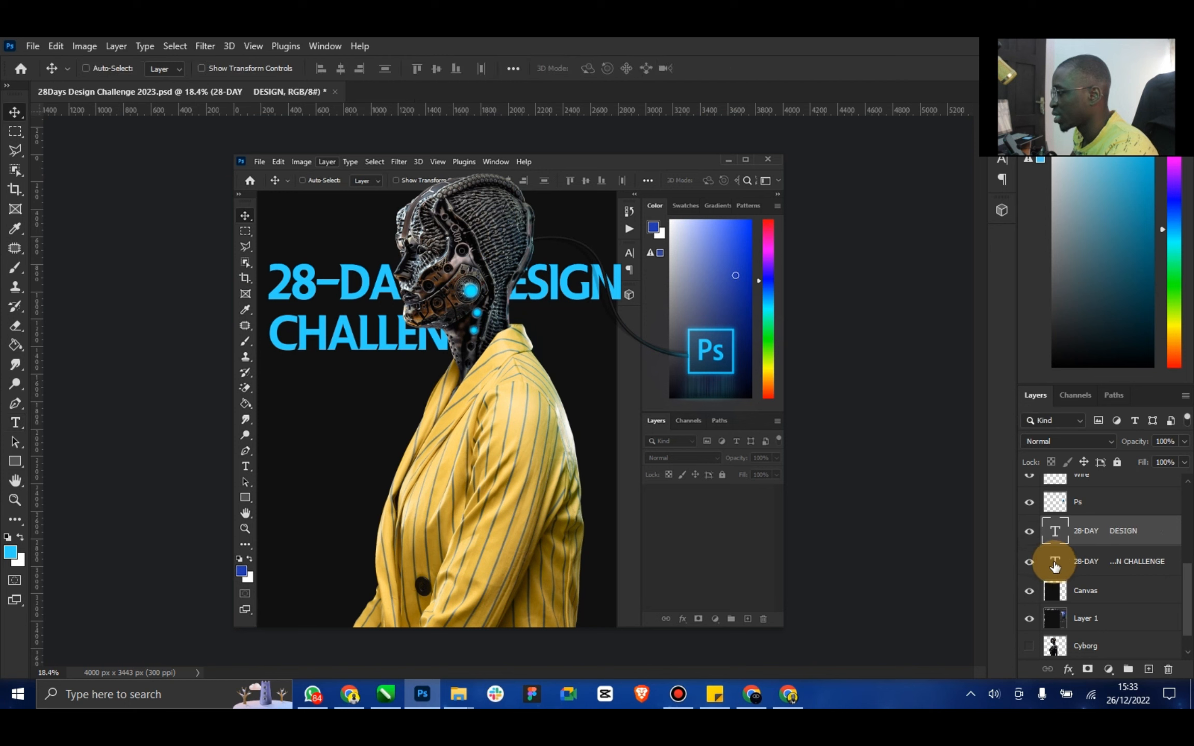
Delete the 28-DAY DESIGN line and its line break from the original text layer, leaving only CHALLENGE
double_click(1055, 566)
left_click(440, 278)
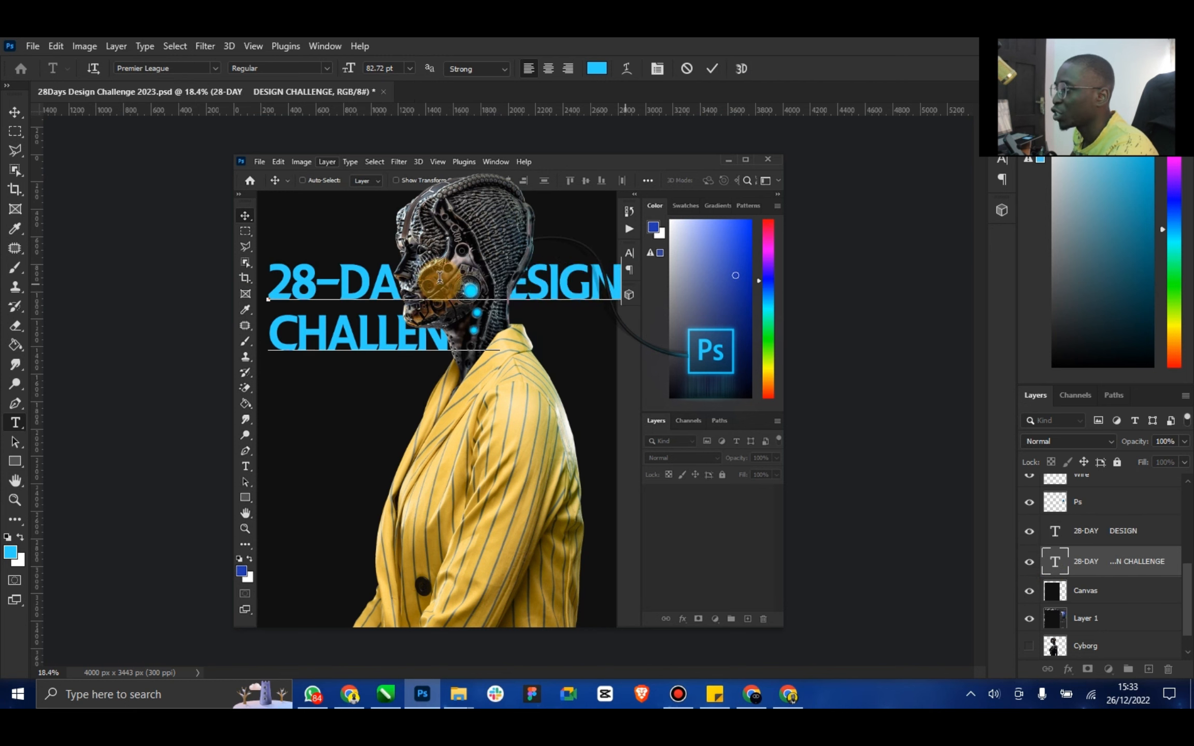
left_click_drag(440, 277, 198, 275)
key("BackSpace")
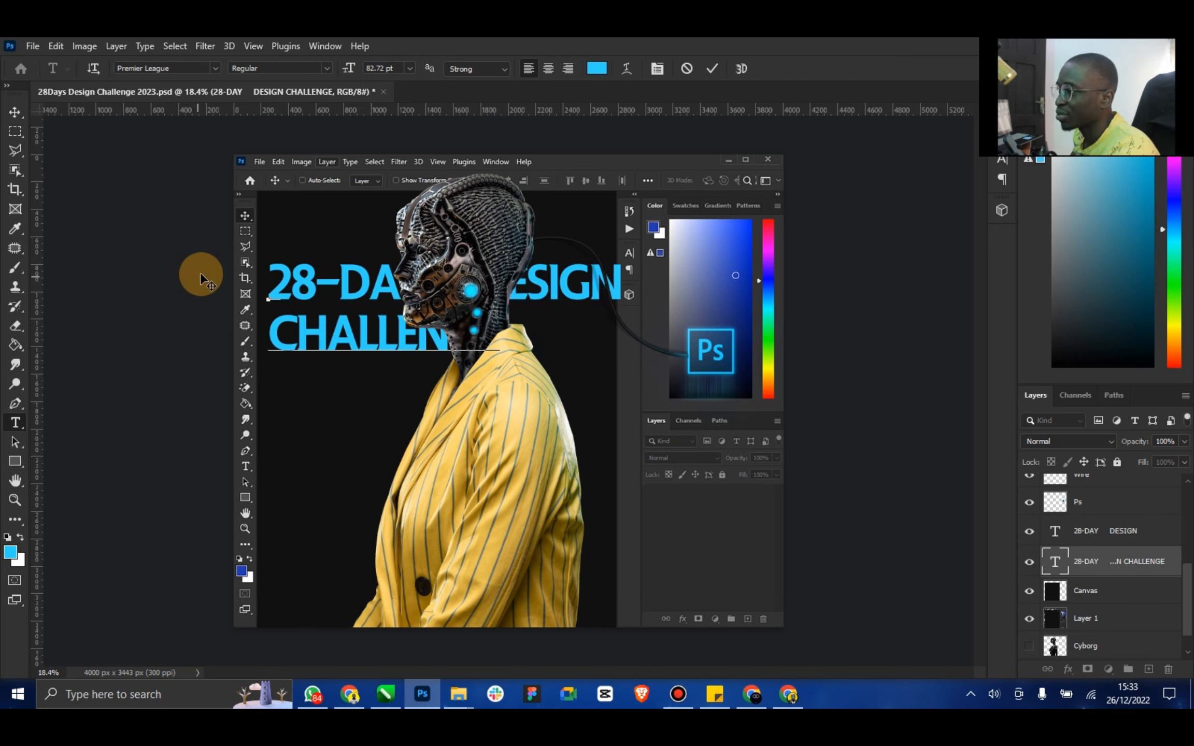
key("Down")
key("Up")
key("Delete")
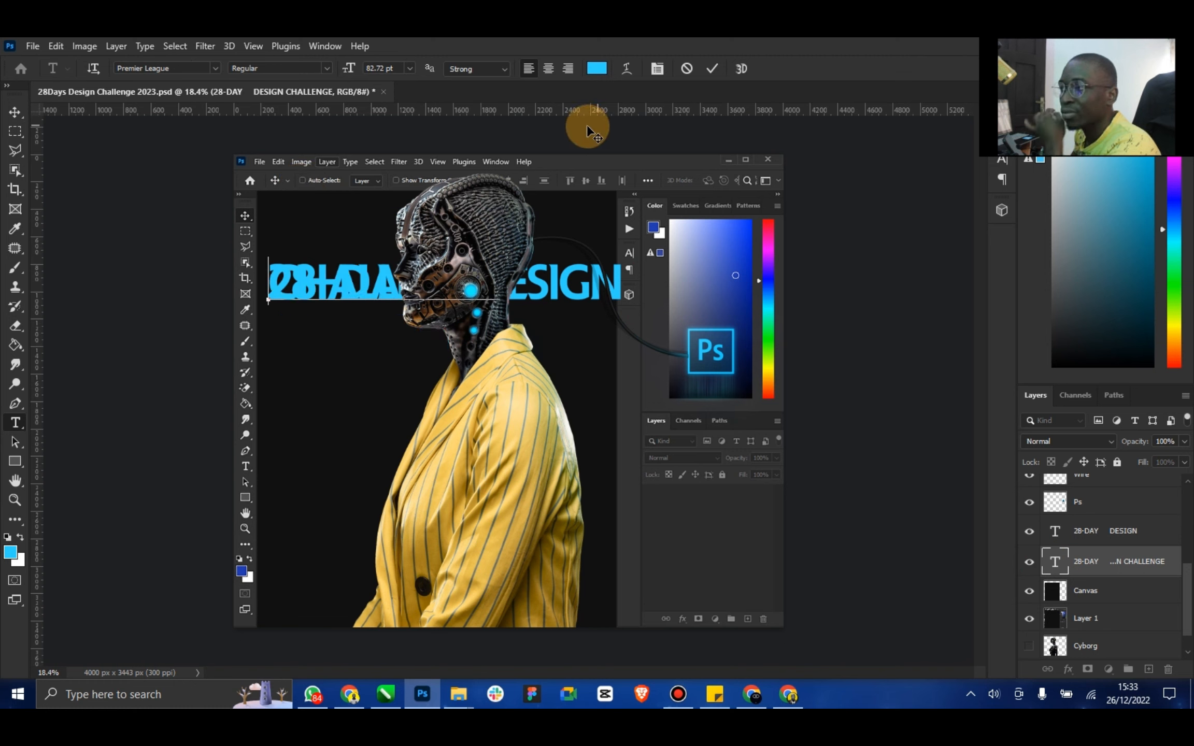
left_click(710, 68)
left_click(16, 112)
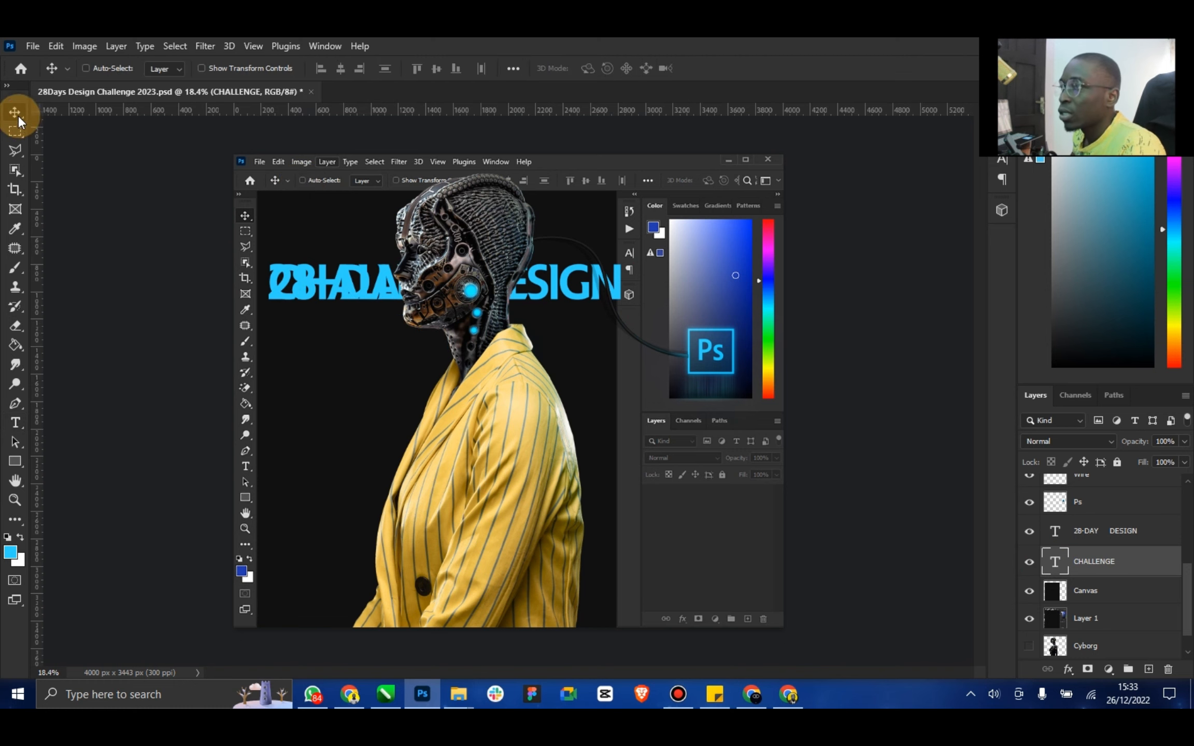
Place CHALLENGE on its own line beneath 28-DAY DESIGN and shift the 28-DAY DESIGN line slightly left
mouse_move(394, 312)
left_mouse_down()
mouse_move(401, 352)
mouse_move(388, 330)
left_mouse_up()
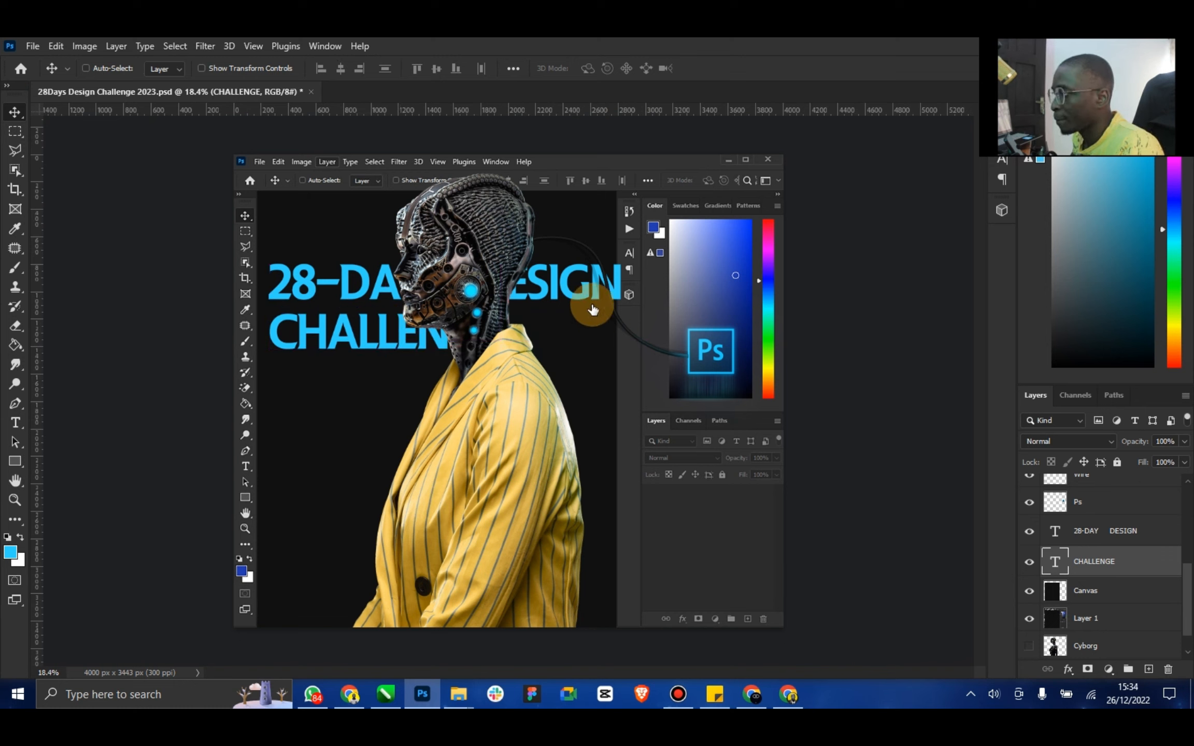
left_click(542, 292, "ctrl")
left_click_drag(547, 287, 519, 283)
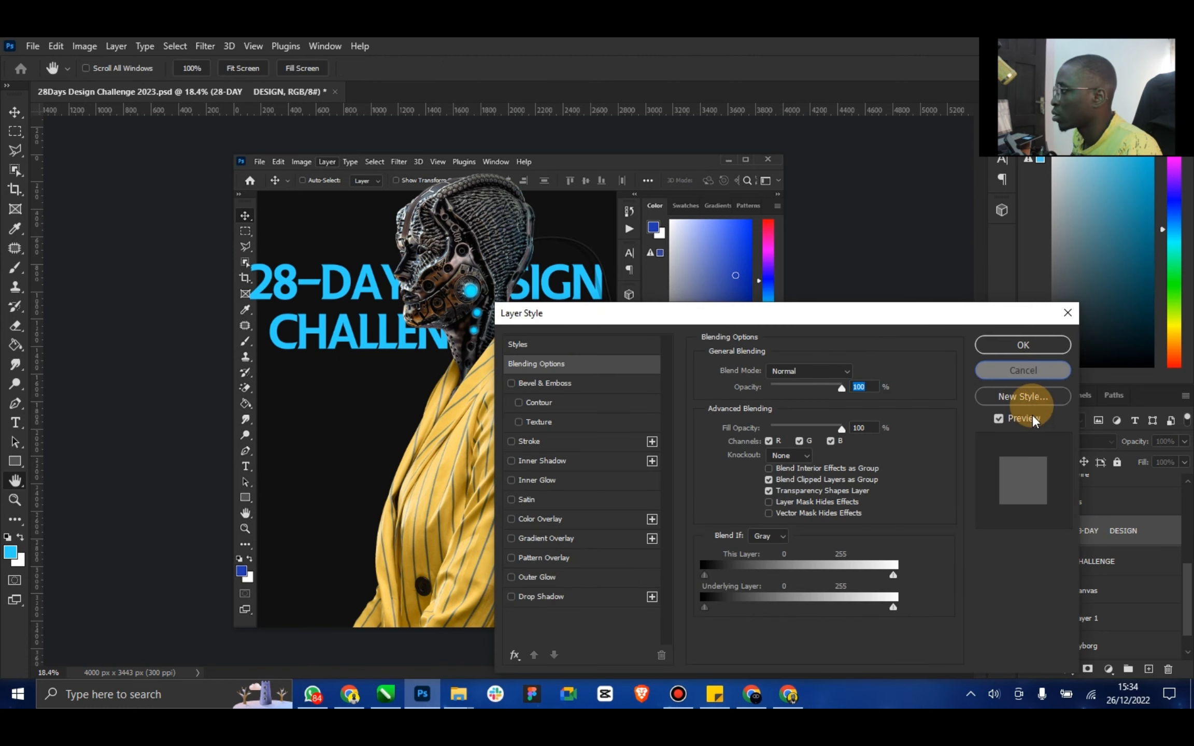
key("Escape")
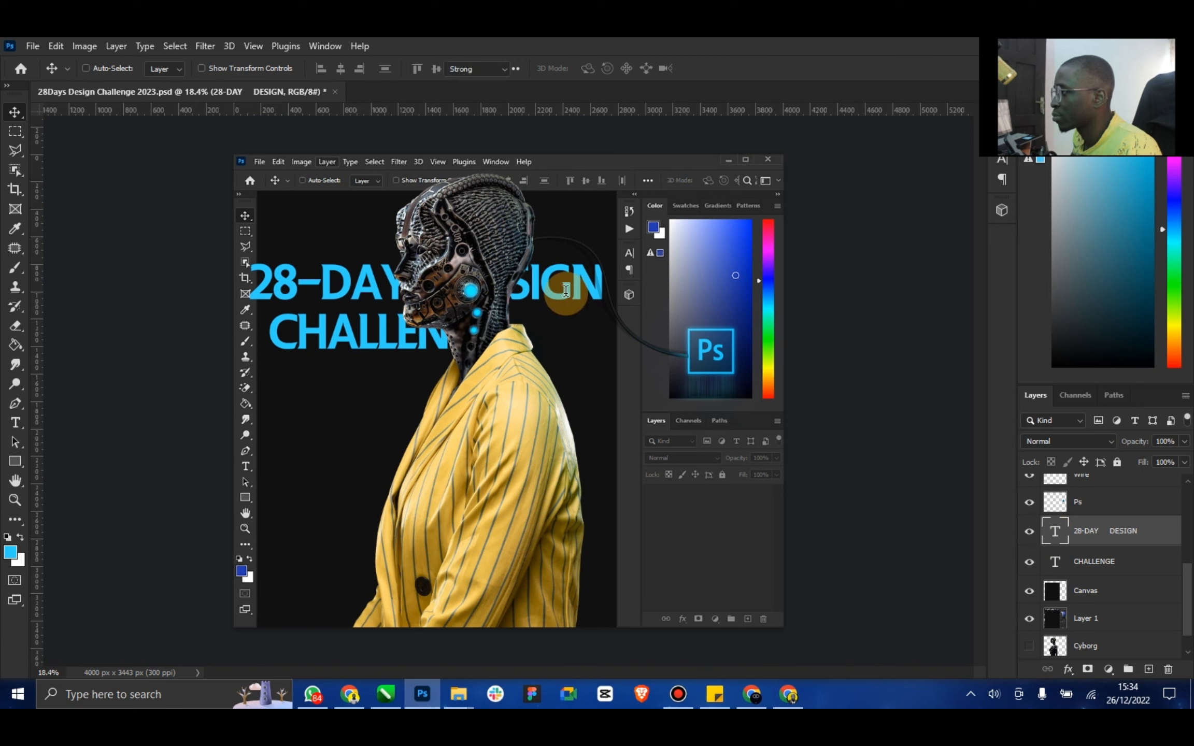
Add more spaces between 28-DAY and DESIGN so that DESIGN starts behind the back of the cyborg's head
double_click(565, 290)
left_click(426, 282)
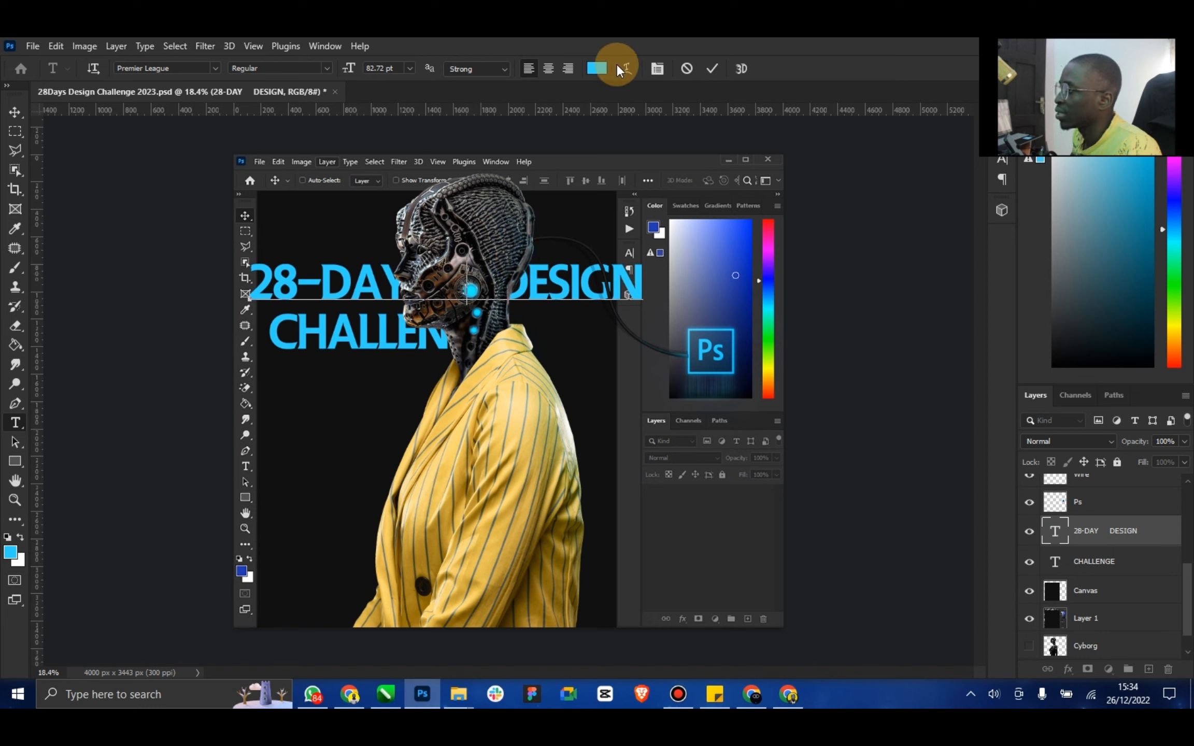
left_click(719, 67)
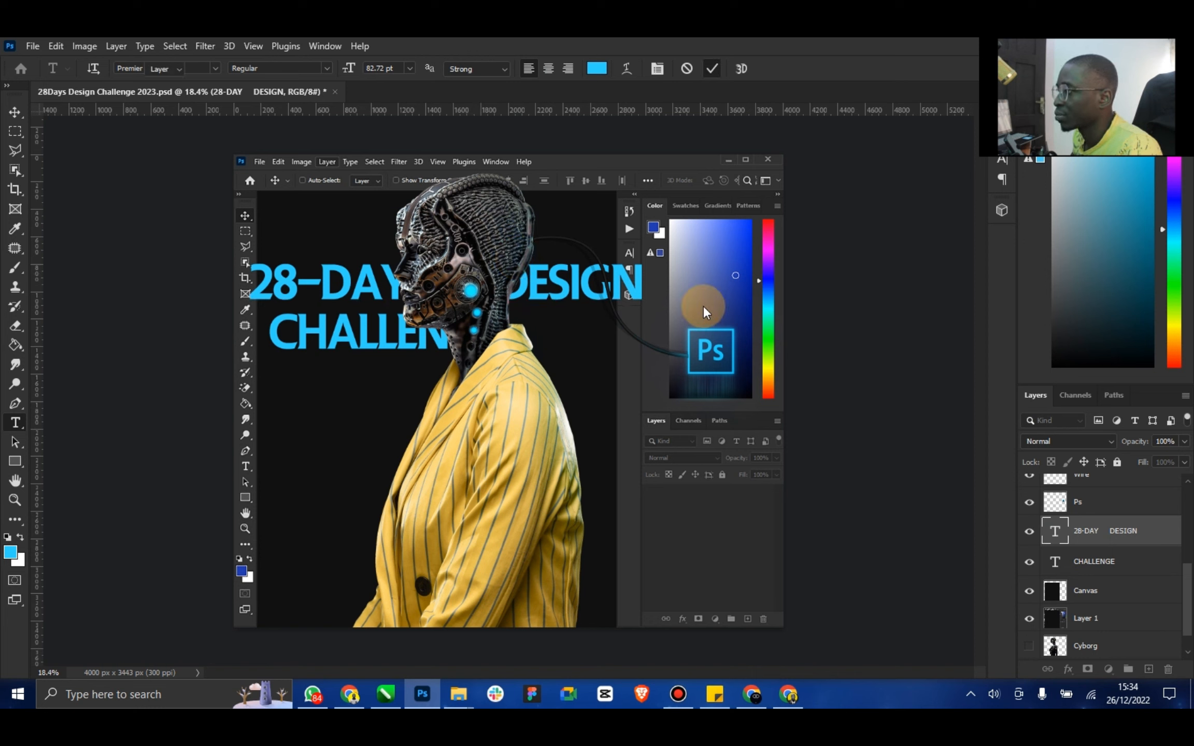
Scale the 28-DAY DESIGN text to about 93.4% and line up its left edge with CHALLENGE
key("v")
left_click(1124, 534)
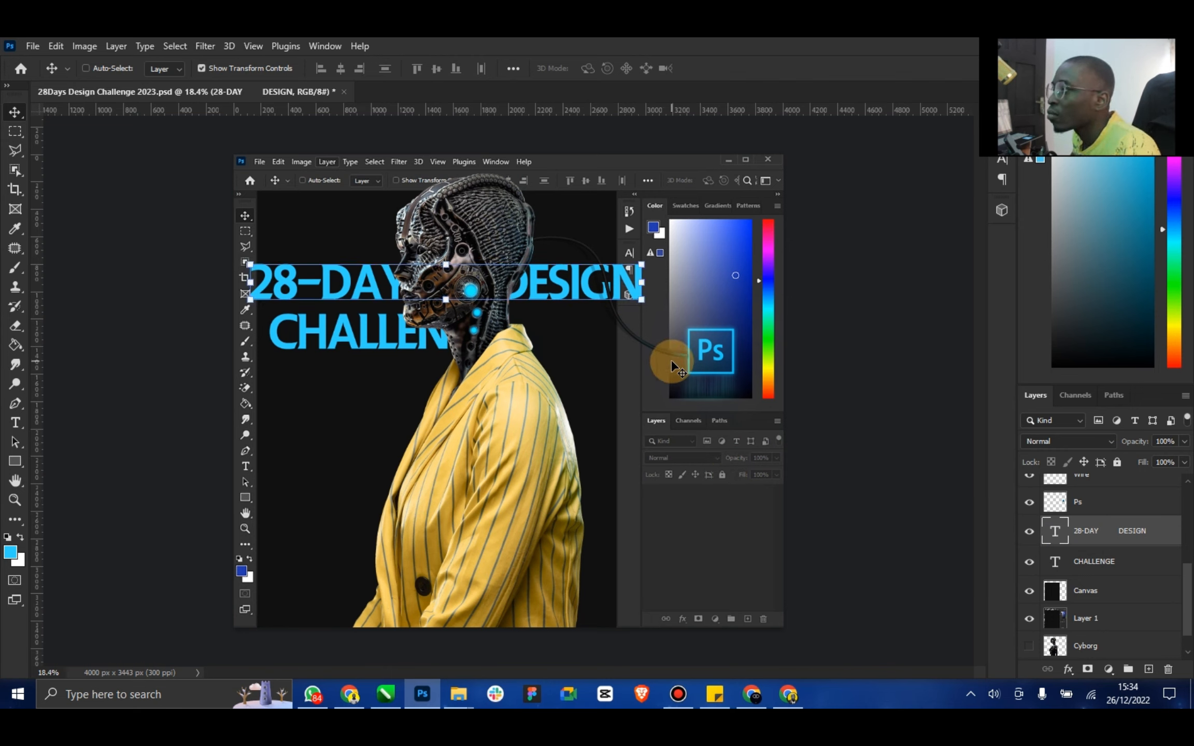
key("ctrl+t")
left_click_drag(642, 305, 622, 297)
left_click_drag(532, 282, 539, 282)
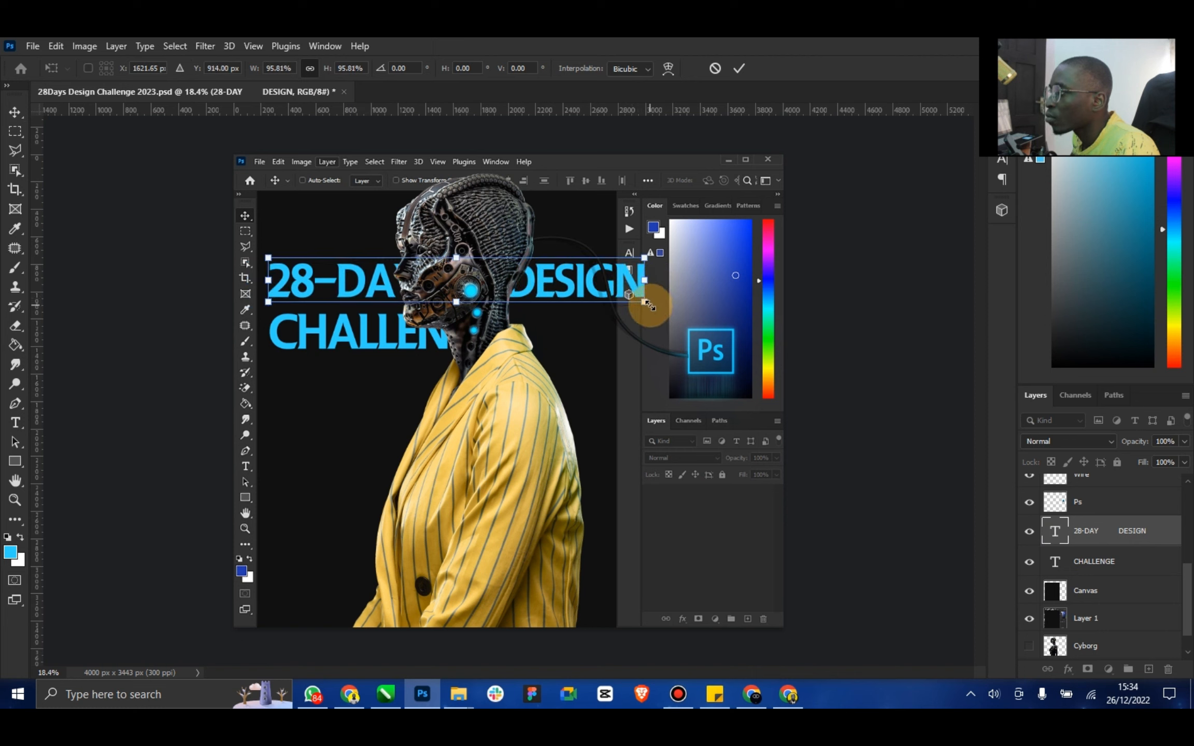
left_click_drag(648, 304, 640, 305)
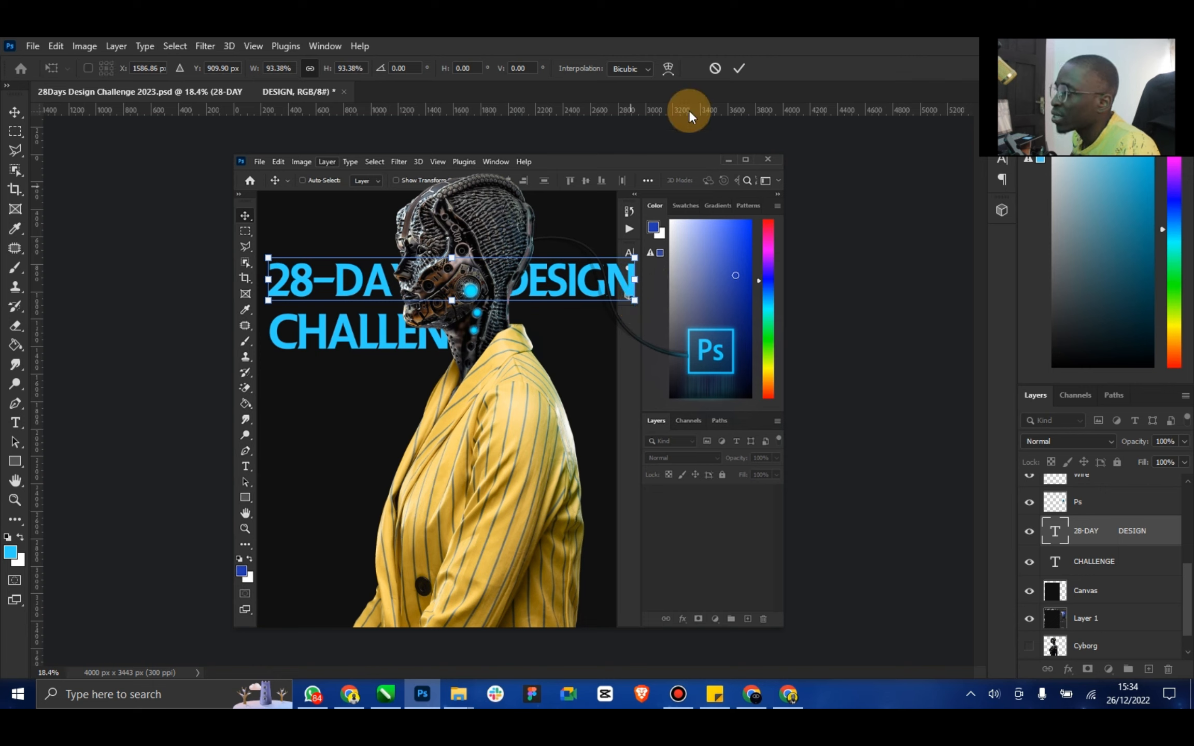
left_click(738, 71)
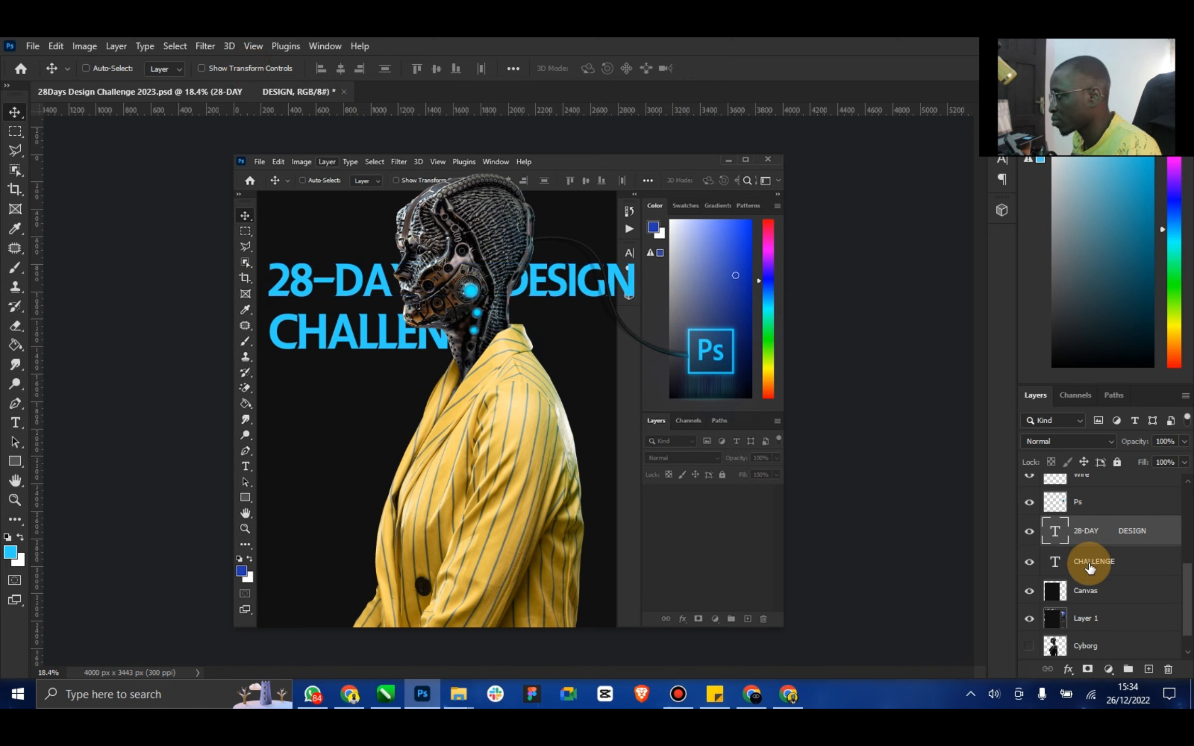
Enlarge the CHALLENGE text to about 152% and move it up close beneath the 28-DAY DESIGN line
left_click(225, 74)
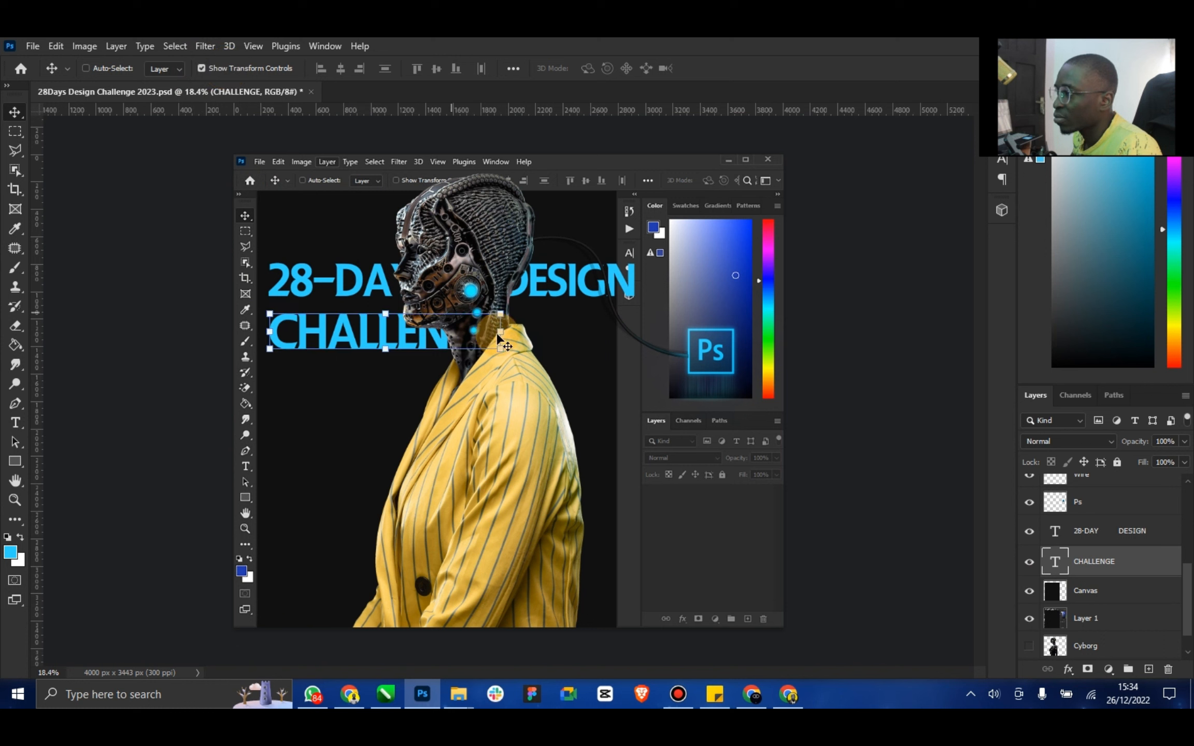
left_click_drag(502, 349, 621, 382)
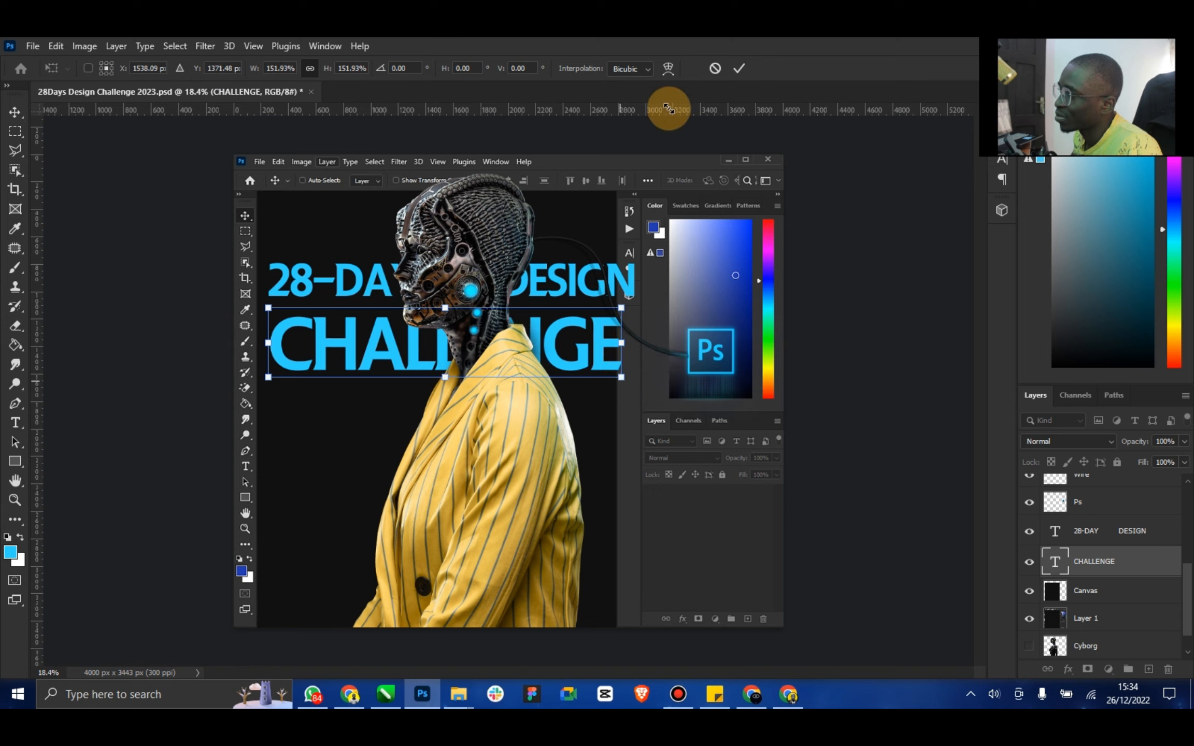
left_click(734, 70)
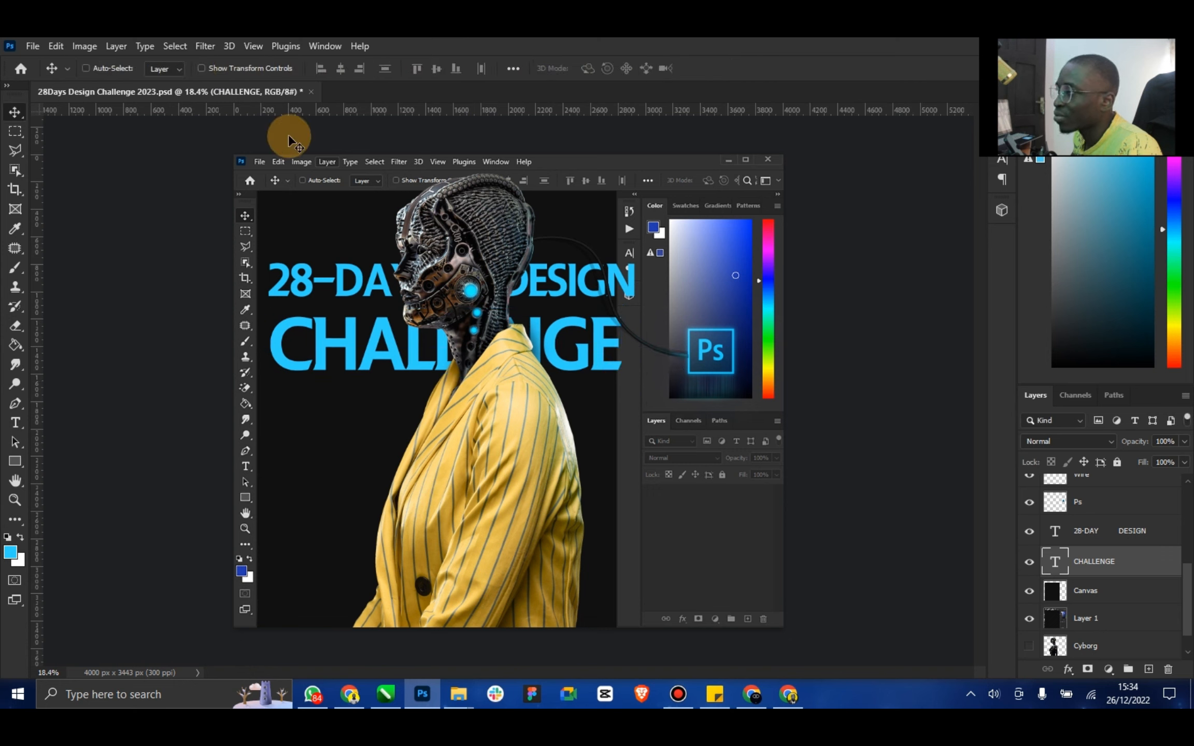
left_click_drag(457, 370, 455, 360)
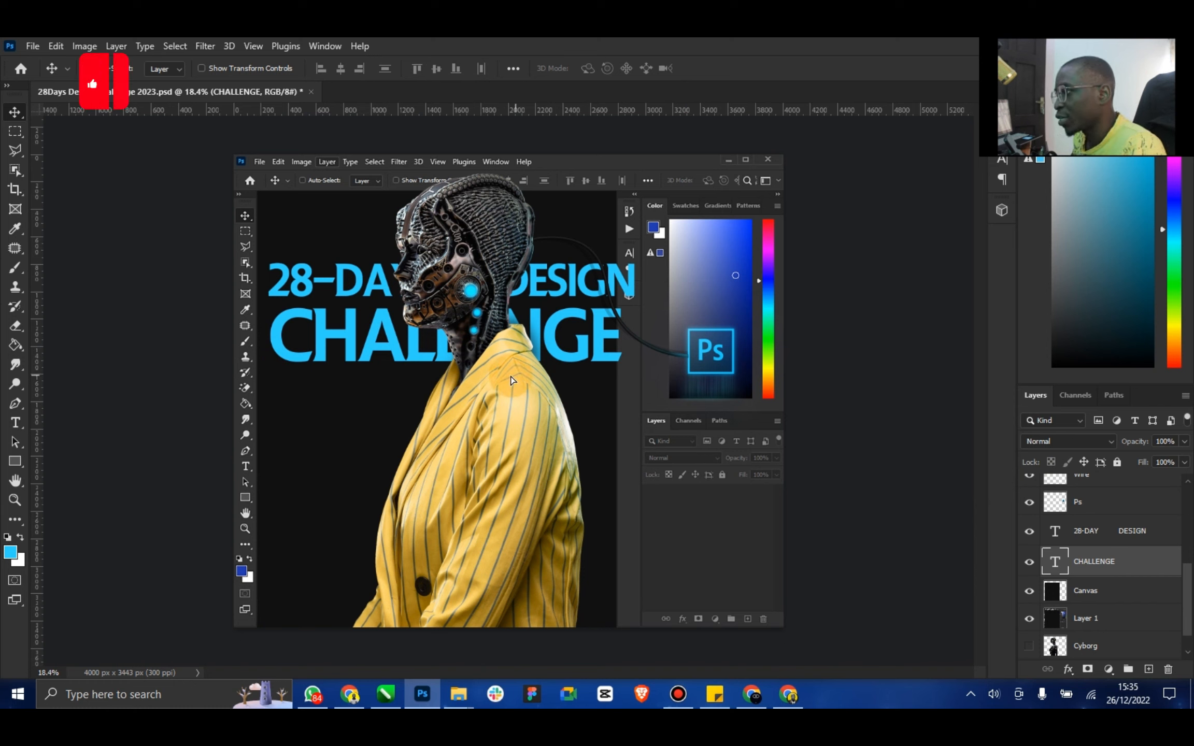
left_click_drag(514, 380, 510, 381)
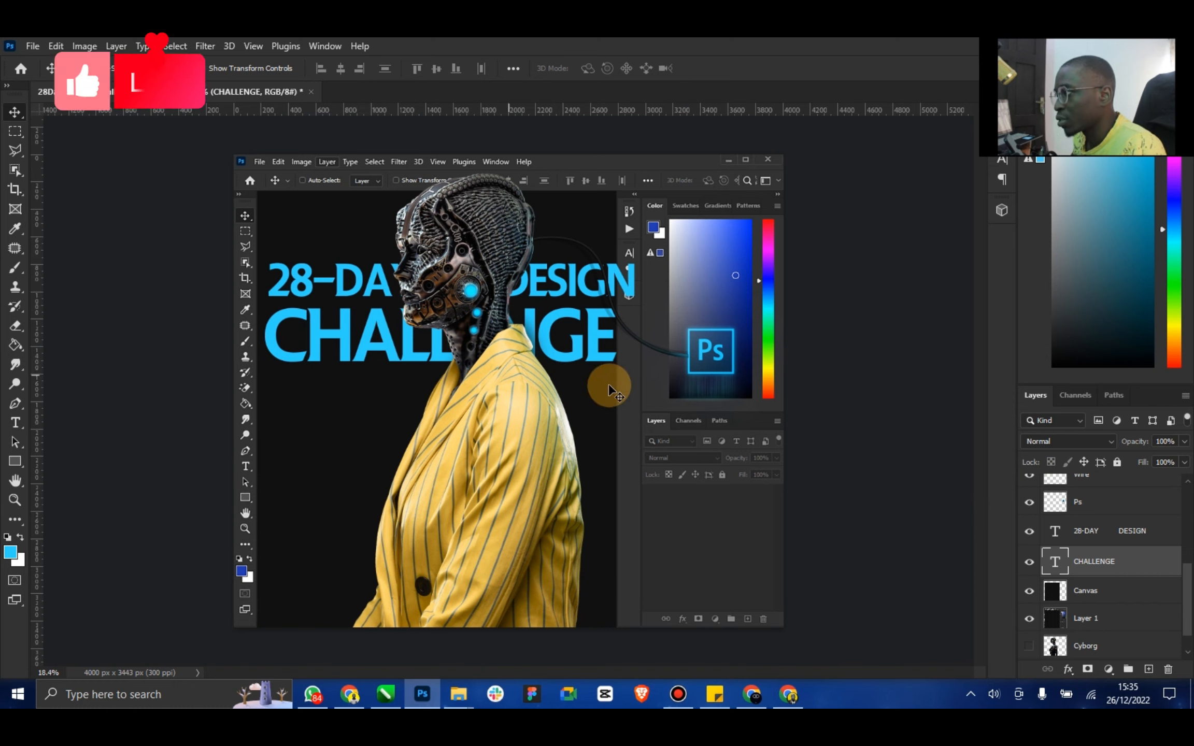
Enlarge CHALLENGE further to about 103.3% from its left edge, bringing its width close to the line above
left_click(210, 68)
left_click_drag(624, 304, 627, 303)
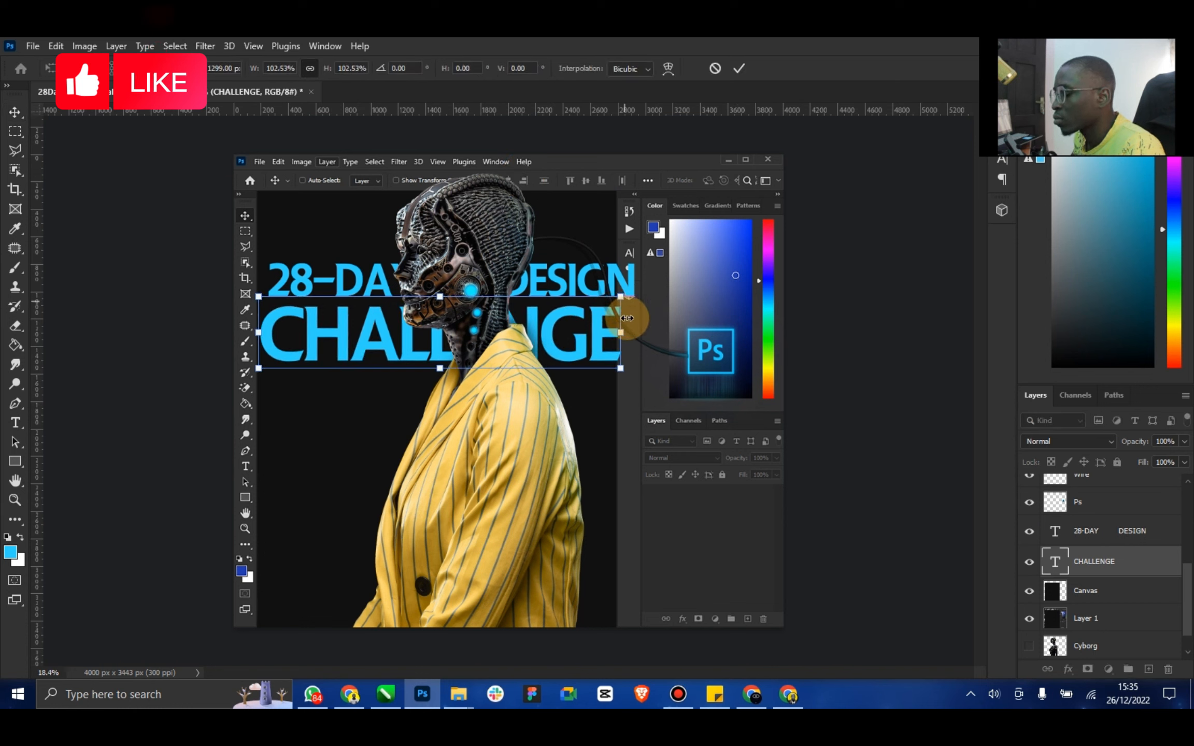
key("ctrl+z")
left_click_drag(616, 369, 629, 371)
left_click(738, 72)
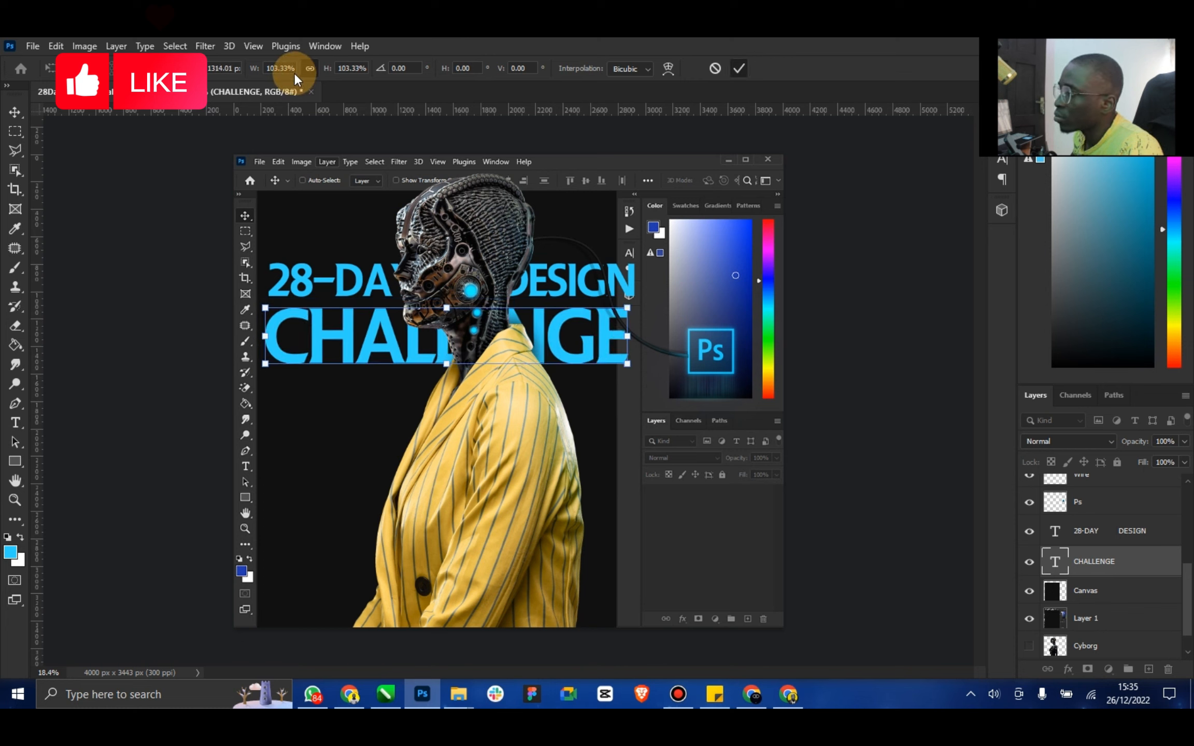
left_click(482, 306)
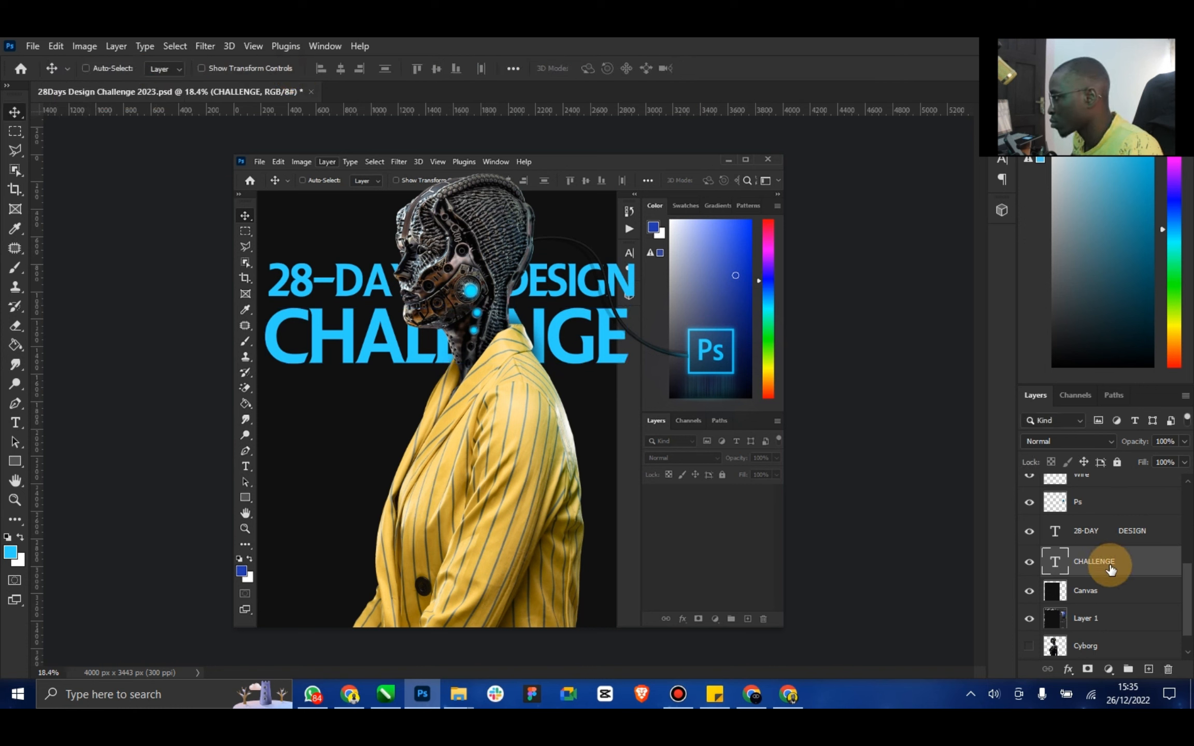
Duplicate the CHALLENGE text layer and hide the copy
left_click(1102, 534)
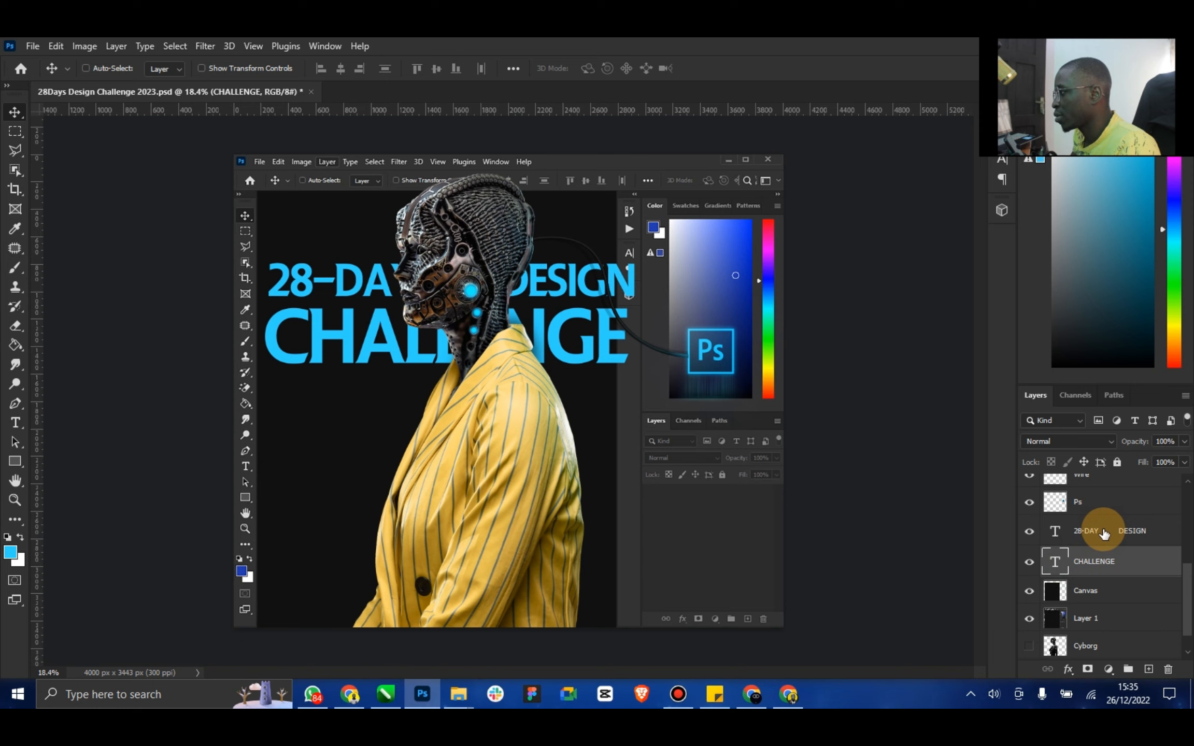
left_click(1124, 563, "shift")
left_click(1123, 567)
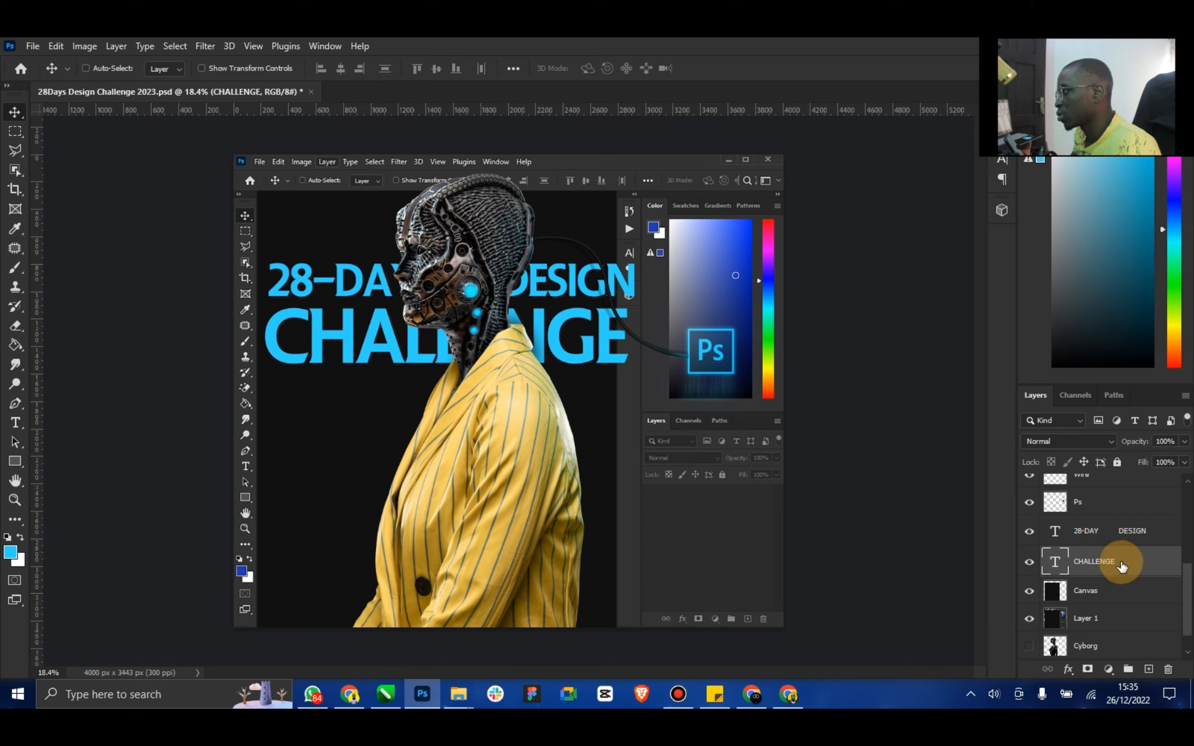
key("ctrl+j")
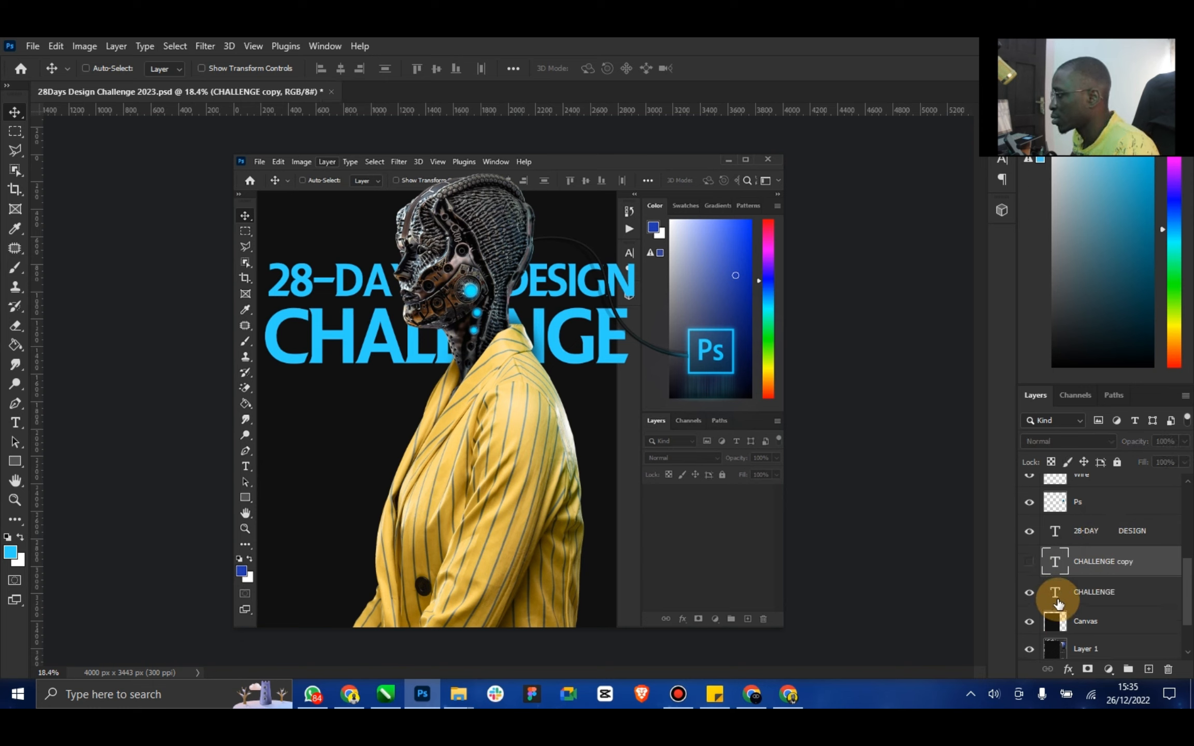
Rasterize the original CHALLENGE text layer and clip it to the Canvas layer
right_click(1086, 581)
left_click(945, 301)
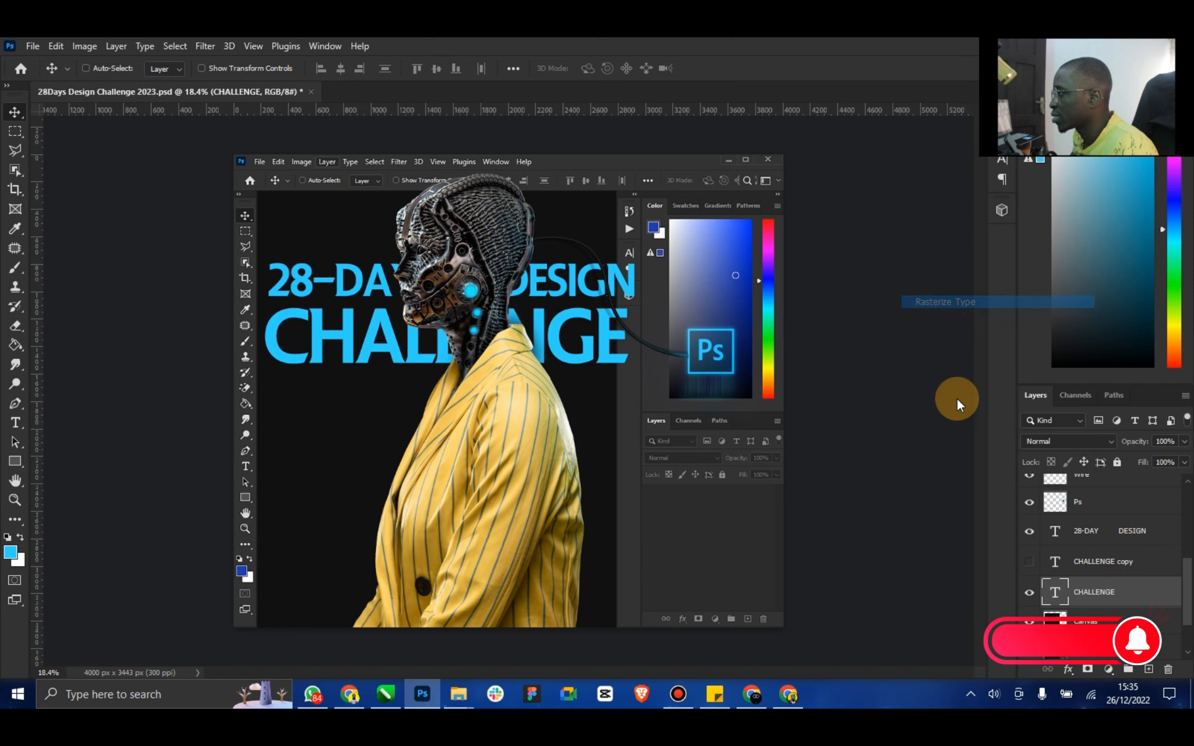
right_click(1101, 601)
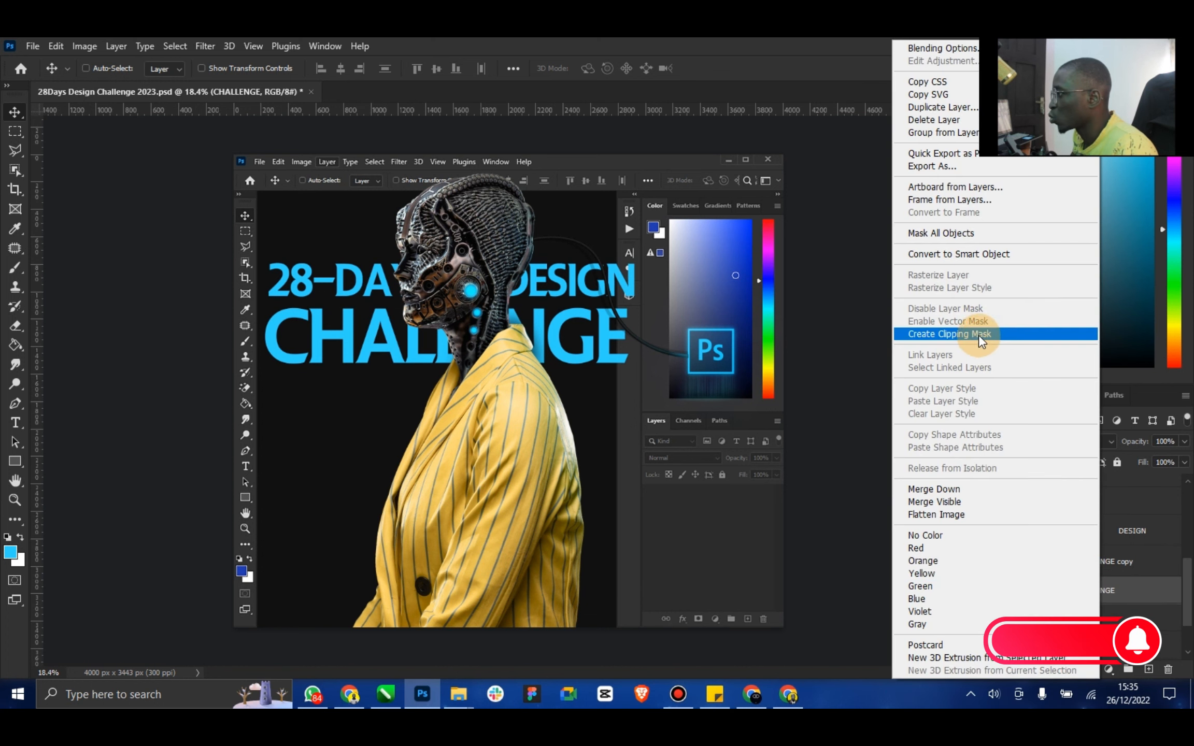
left_click(979, 334)
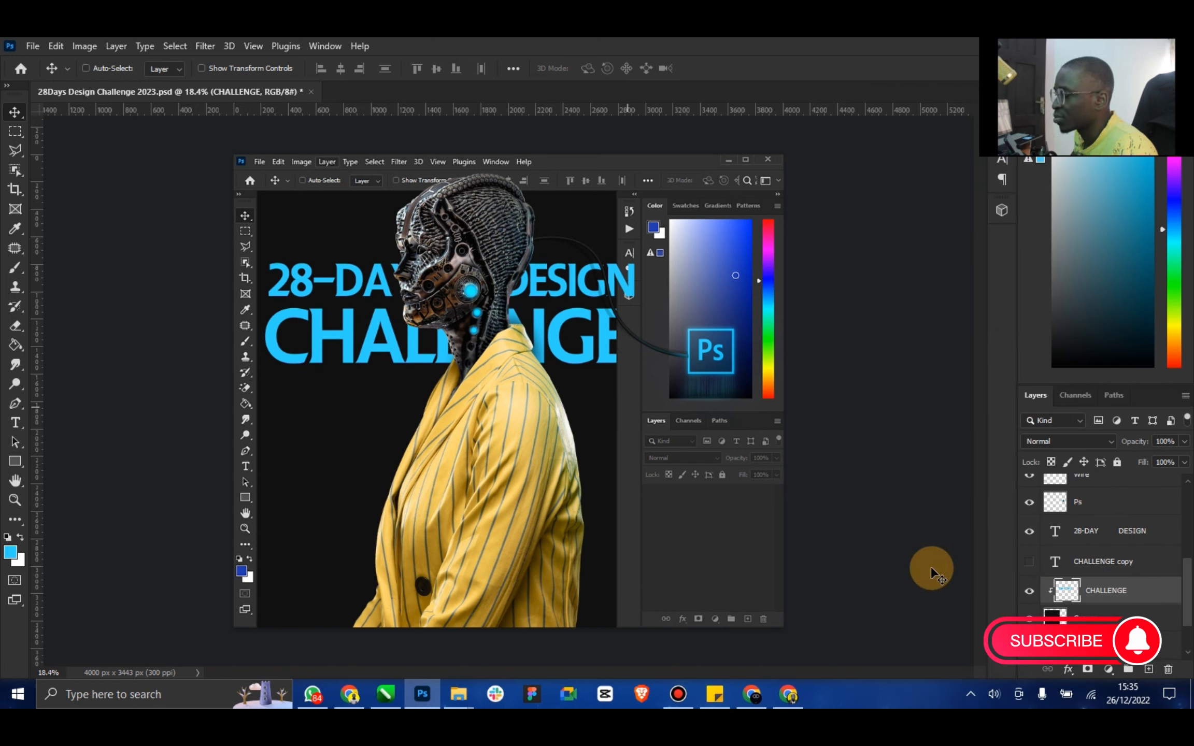
Duplicate the 28-DAY DESIGN text layer as a hidden copy and rasterize the original
left_click(1083, 533)
key("ctrl+j")
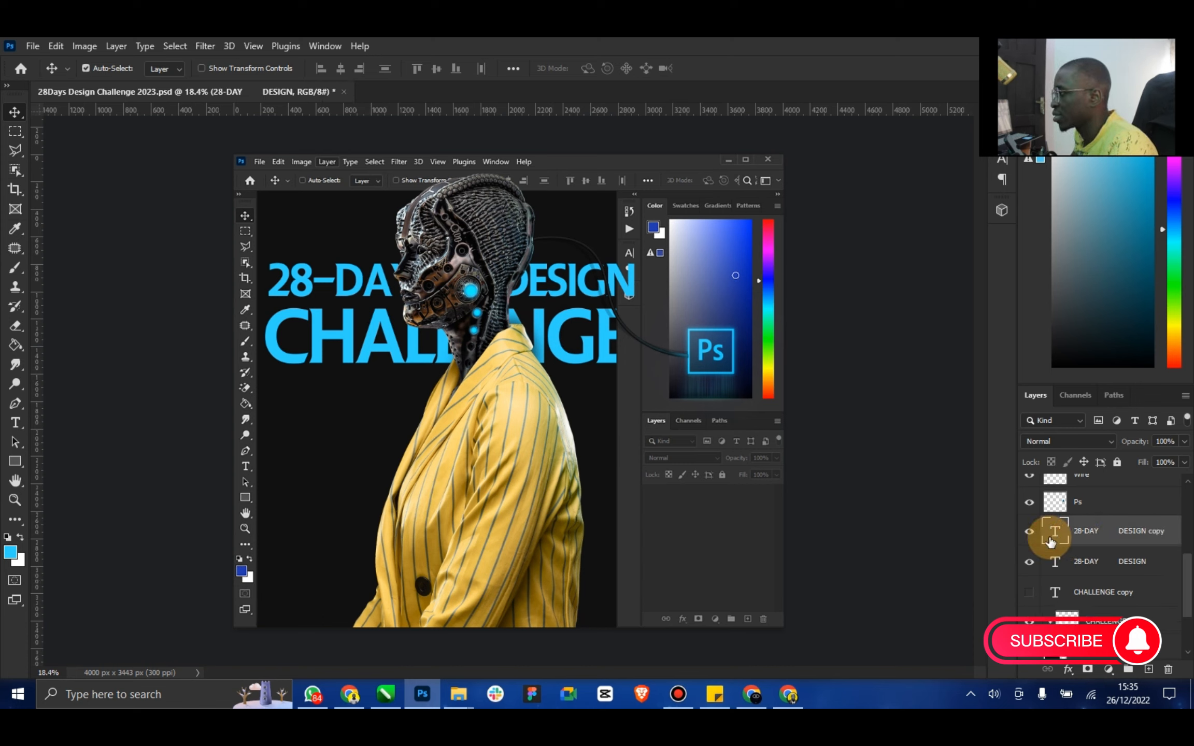
right_click(1120, 561)
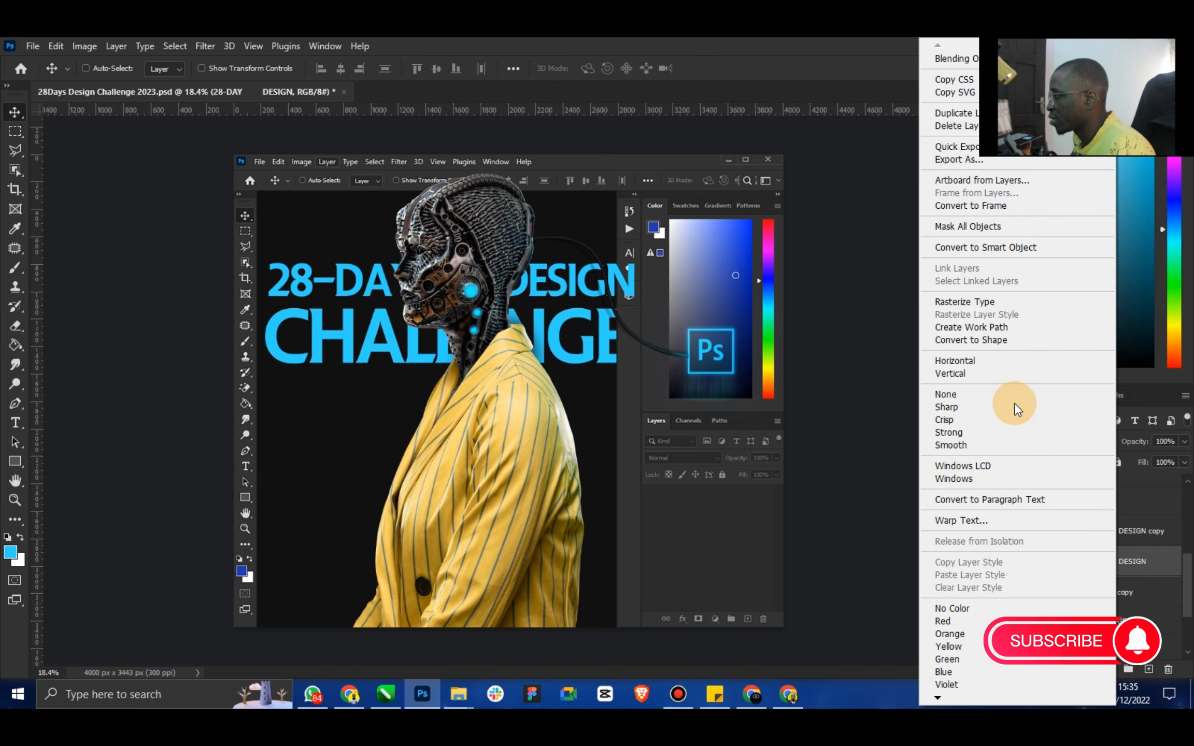
left_click(962, 304)
Move the rasterized 28-DAY DESIGN layer directly above the clipped CHALLENGE layer and clip it to Canvas as well
right_click(1122, 558)
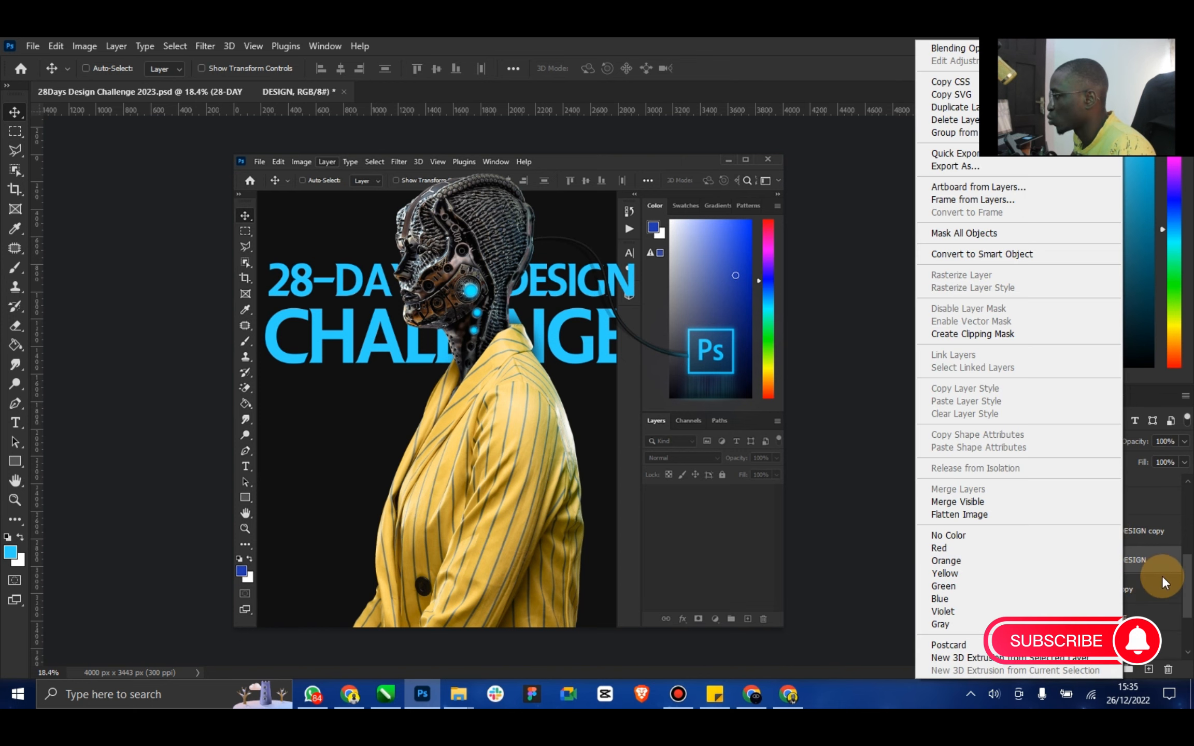
left_click(1162, 576)
left_click_drag(1141, 559, 1138, 595)
right_click(1139, 591)
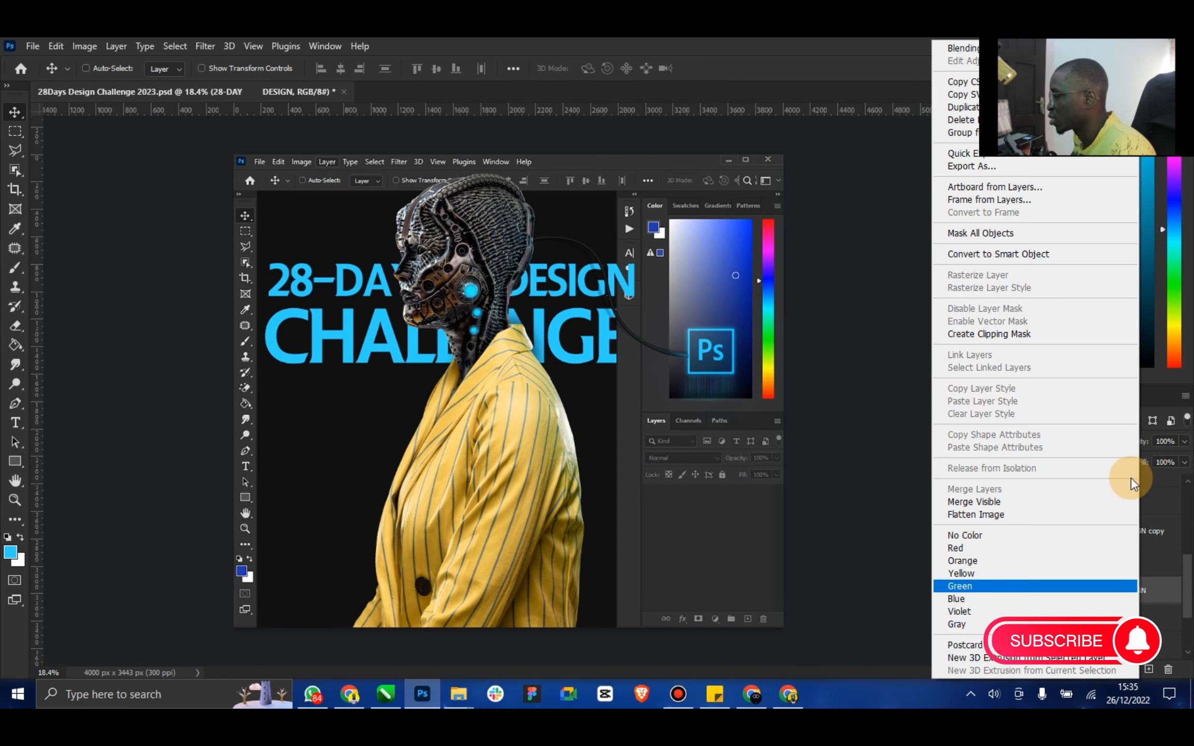
left_click(1009, 335)
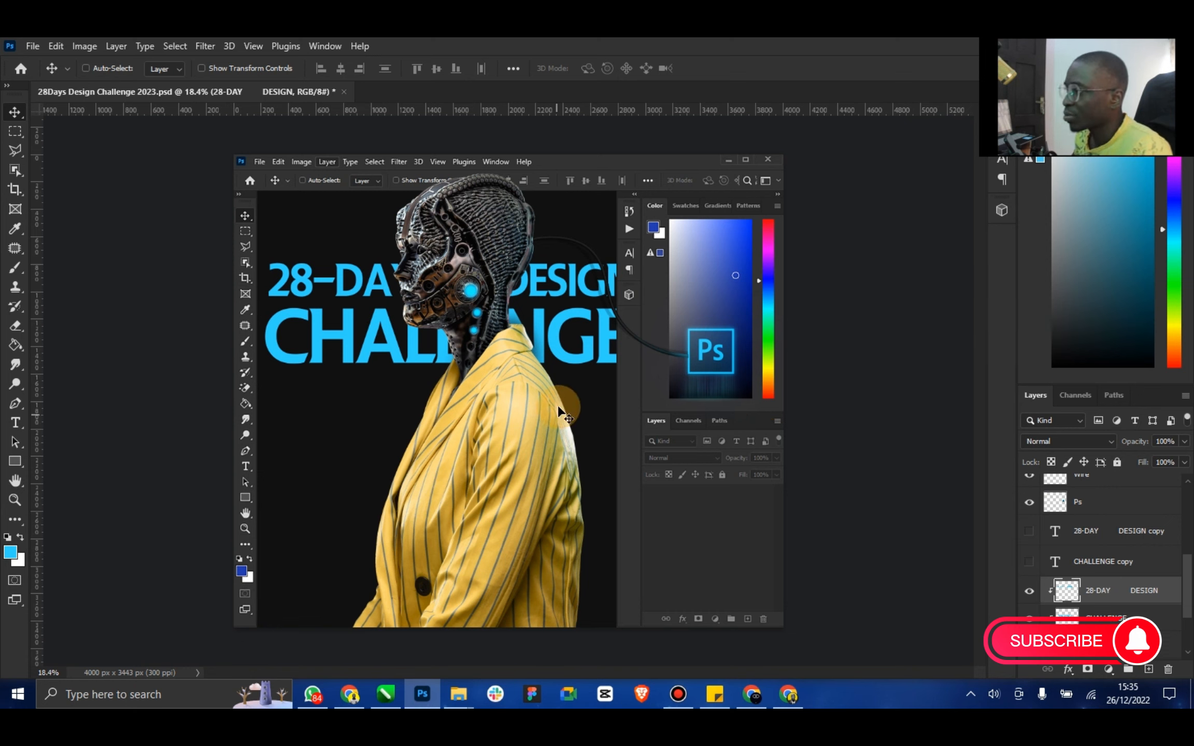
left_click(506, 397)
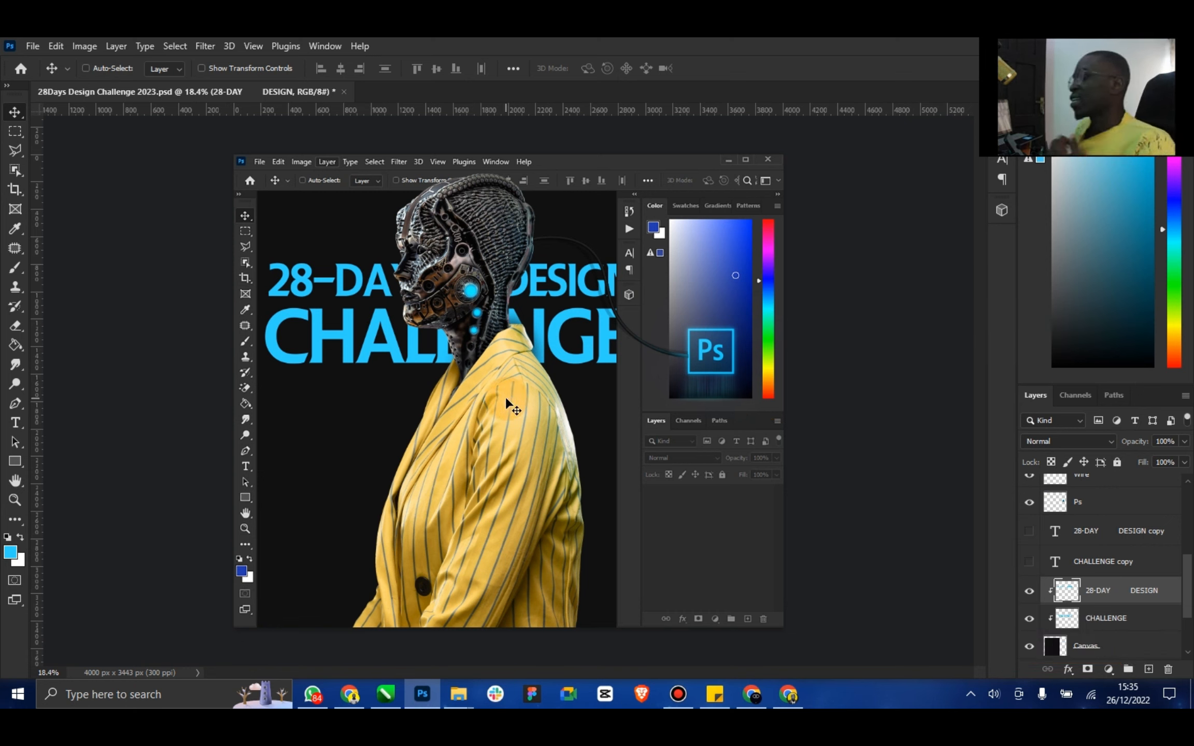
Show the CHALLENGE copy layer and move it to the top of the layer stack, in front of the cyborg
left_click(1029, 563)
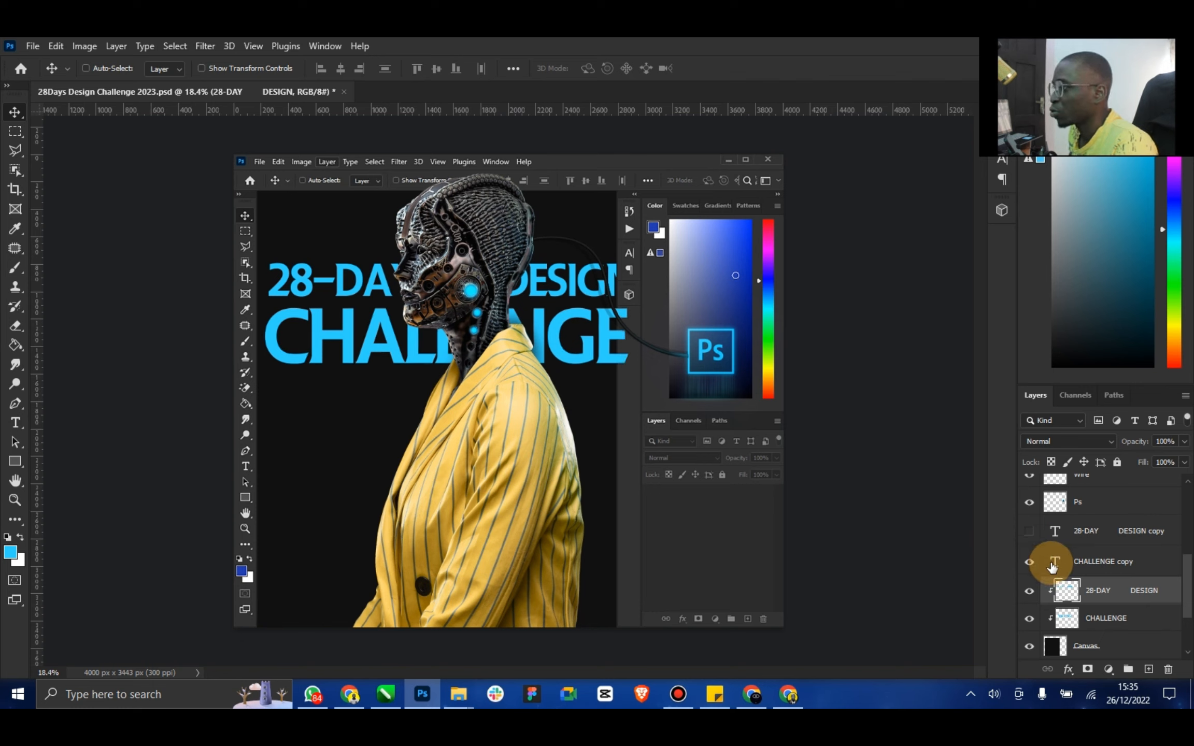
left_click(1088, 569)
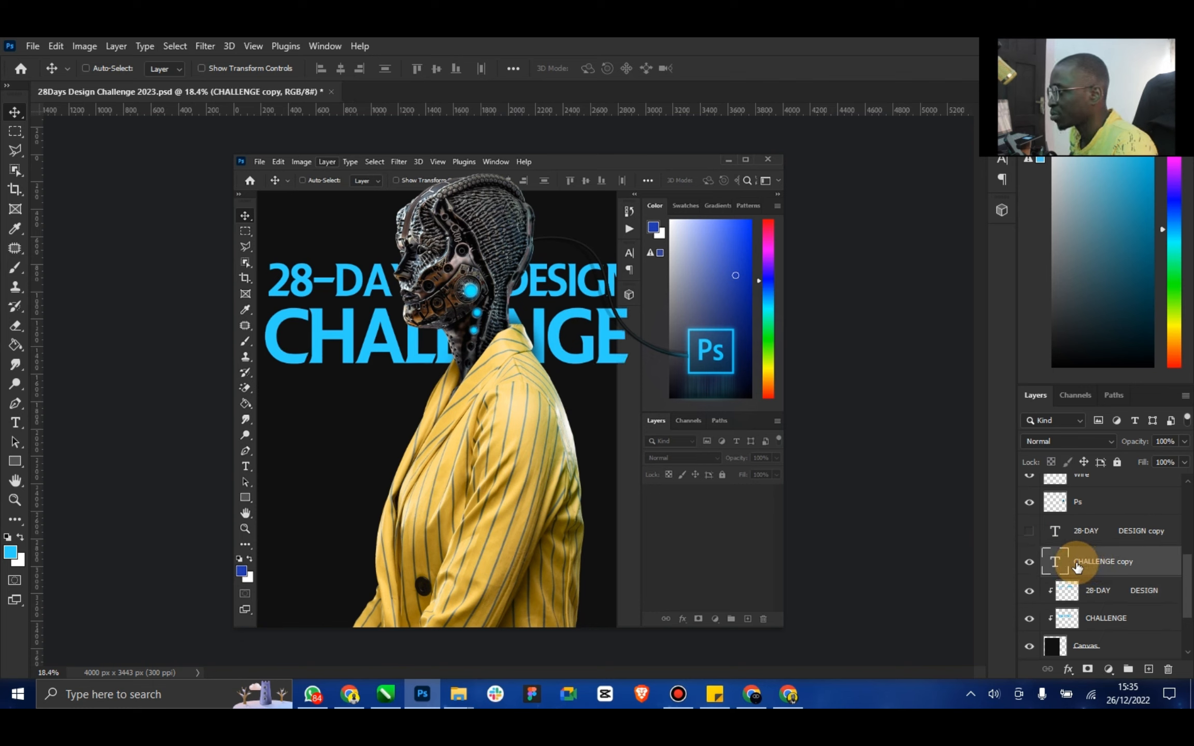
left_click_drag(1095, 566, 1082, 488)
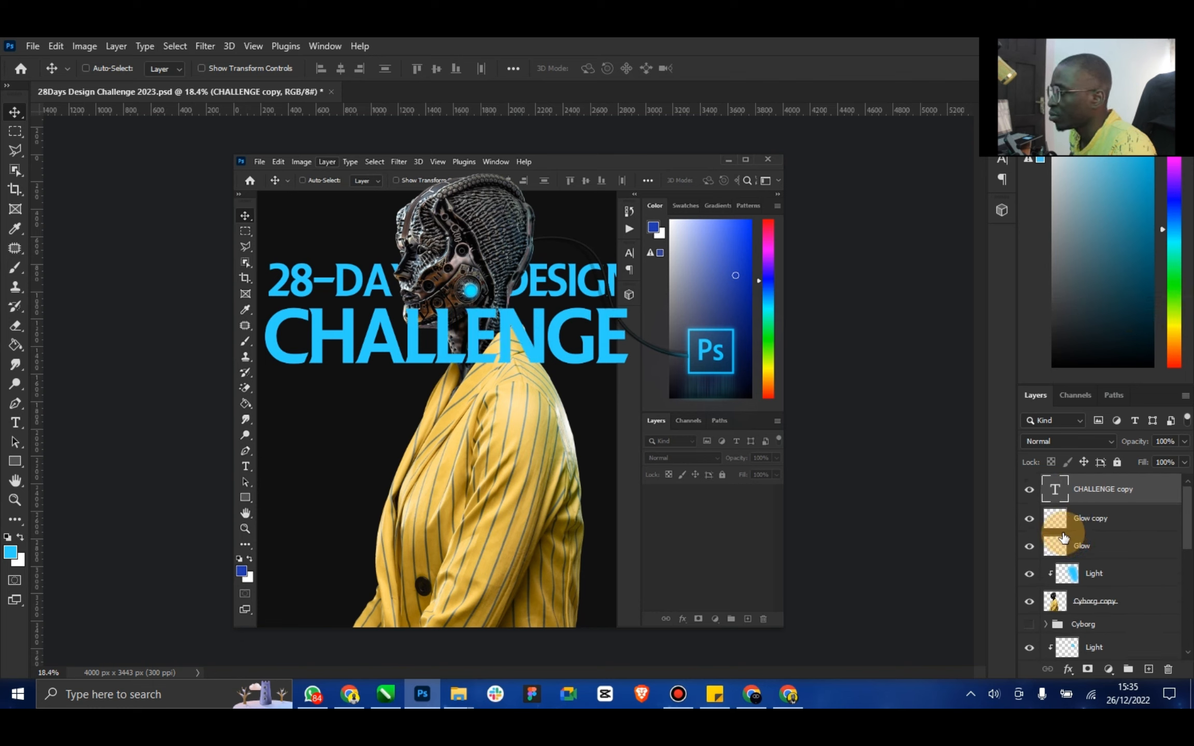
Try recolouring the CHALLENGE copy text to a muted grey-blue, and undo the colour change
double_click(1069, 498)
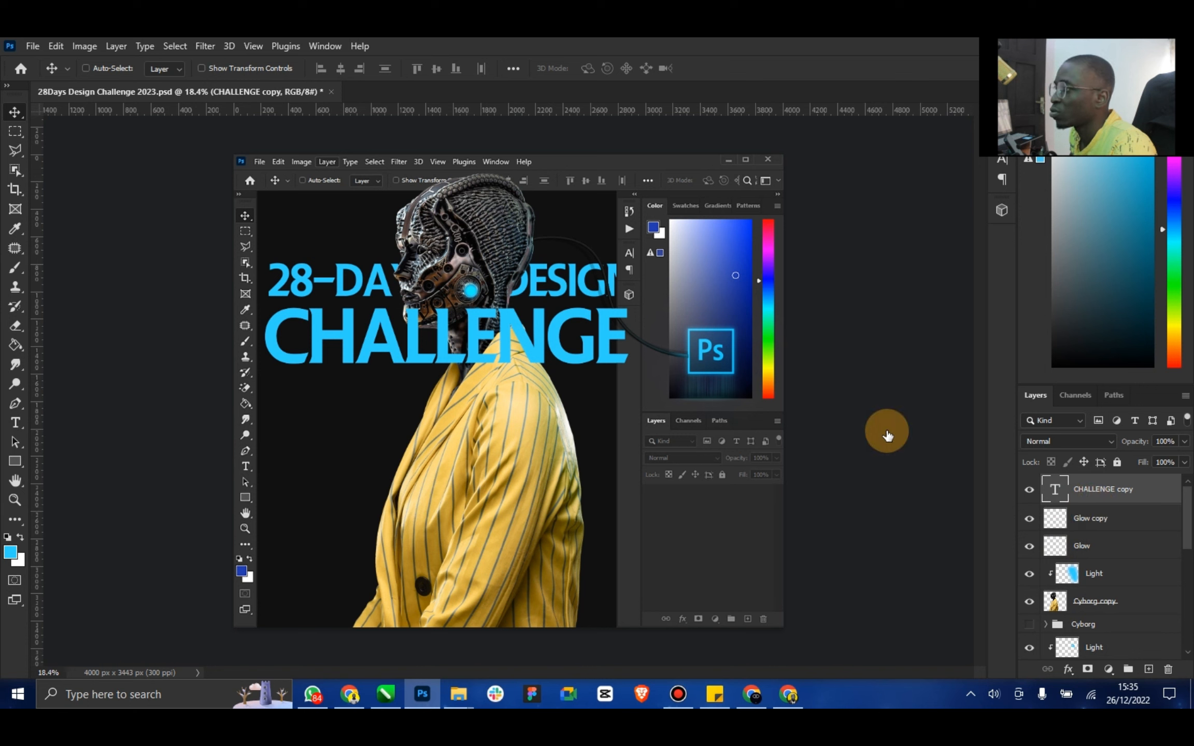
left_click(658, 68)
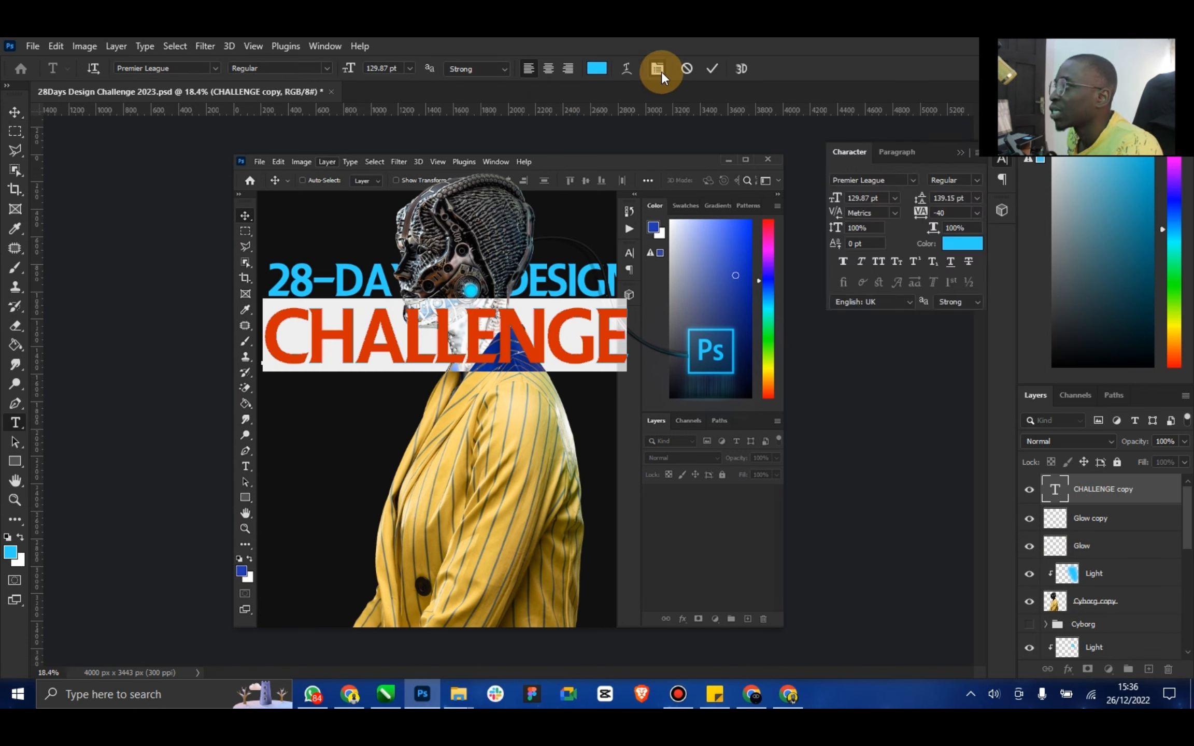
left_click(886, 156)
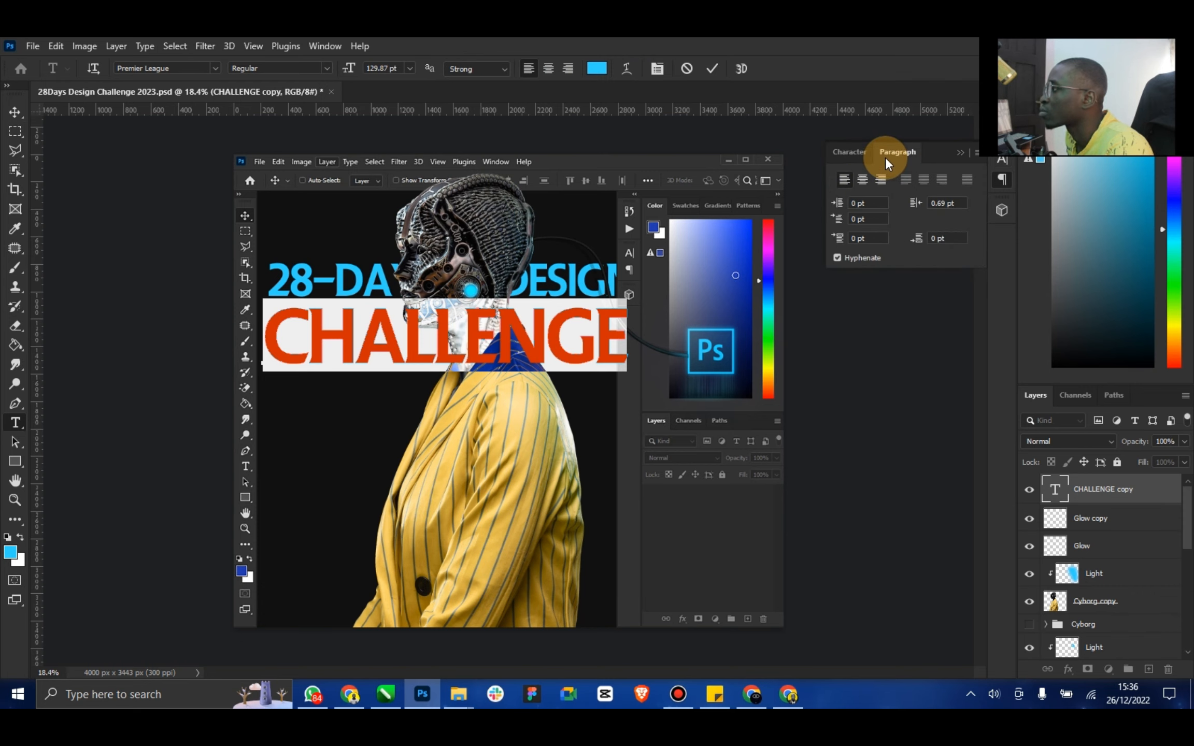
left_click(962, 154)
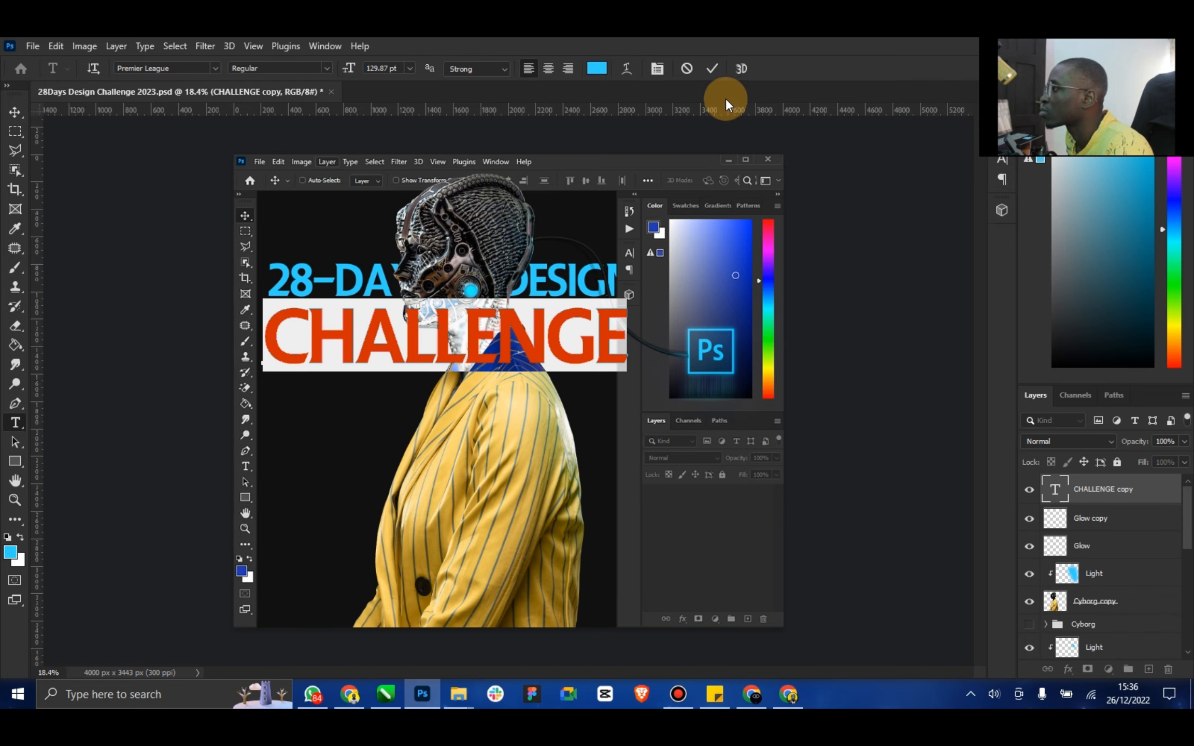
left_click(597, 69)
left_click_drag(783, 488, 673, 390)
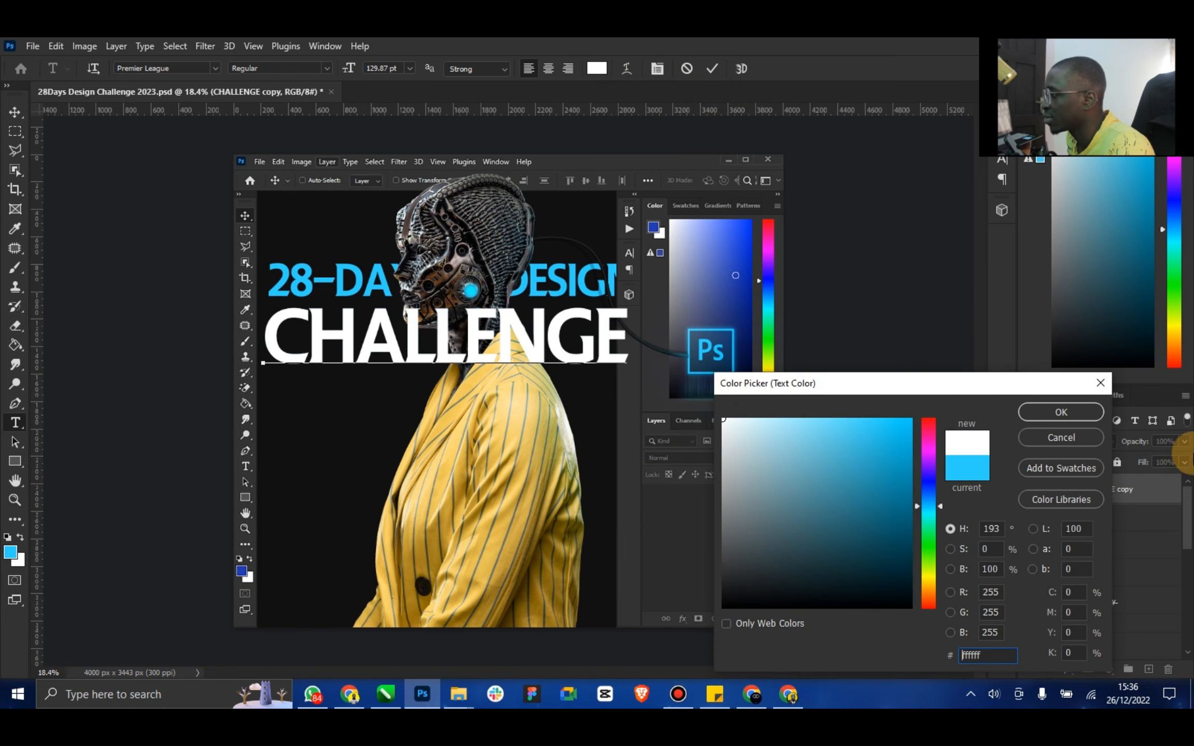
left_click(1086, 439)
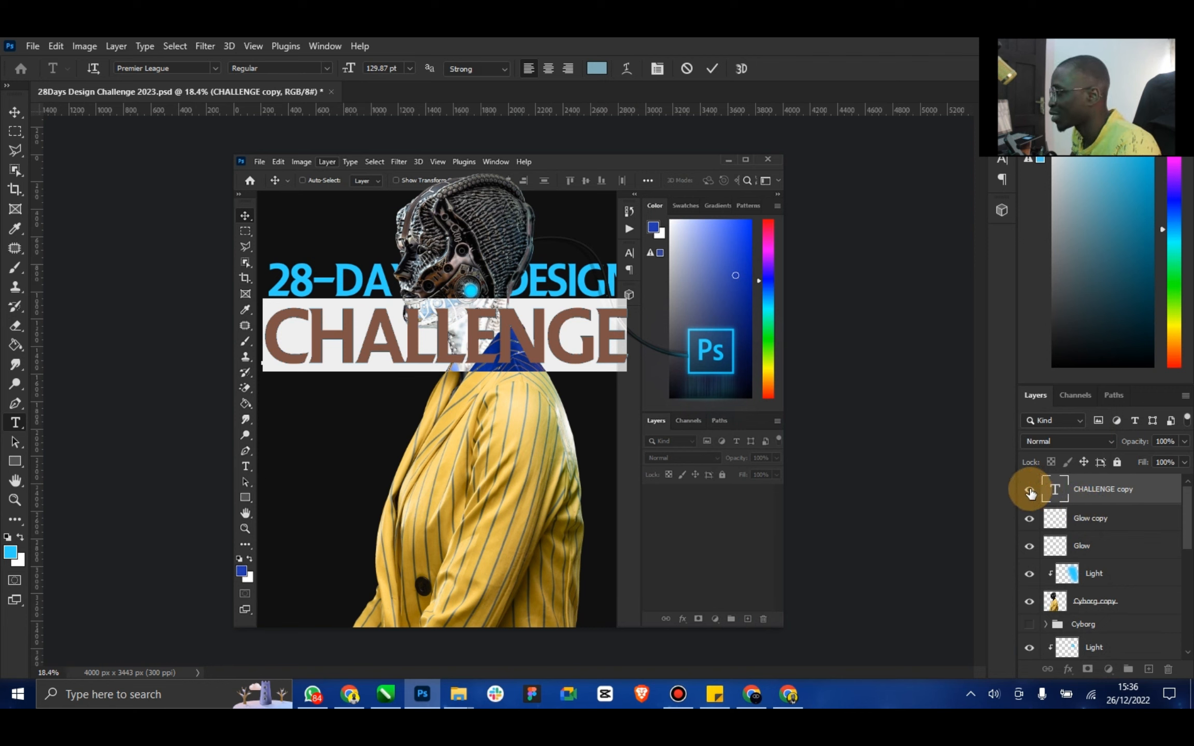
left_click(712, 69)
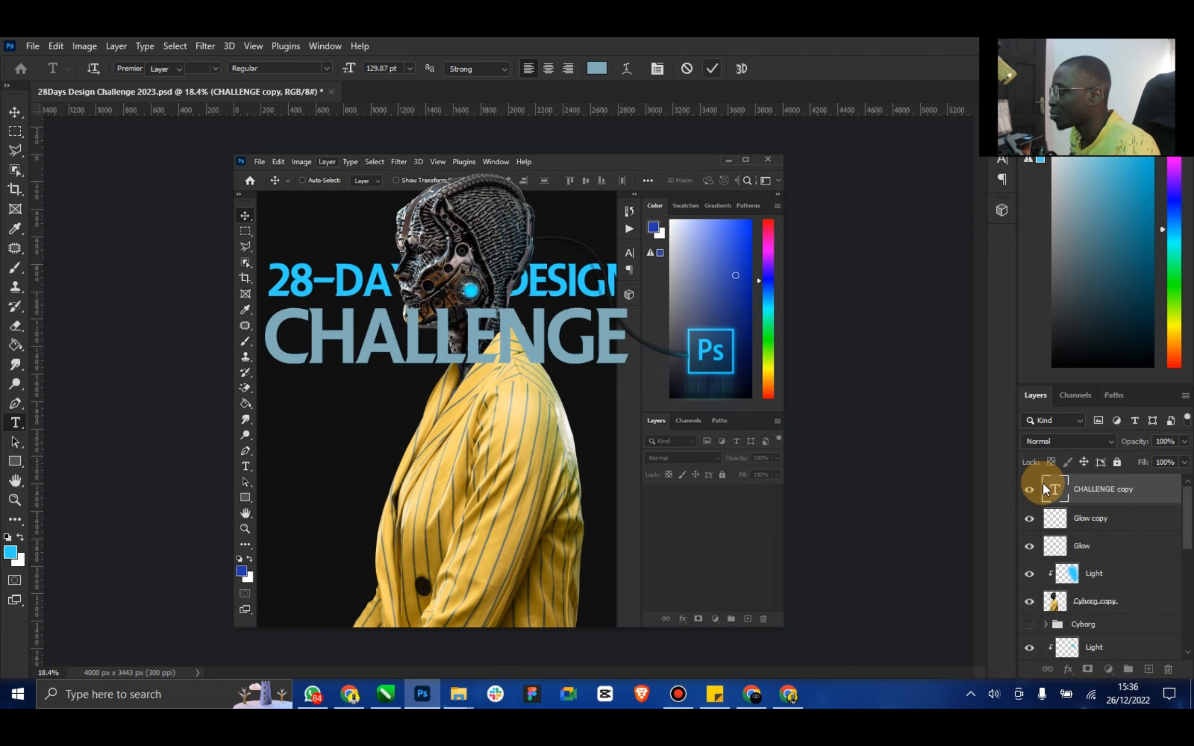
key("v")
key("ctrl+z")
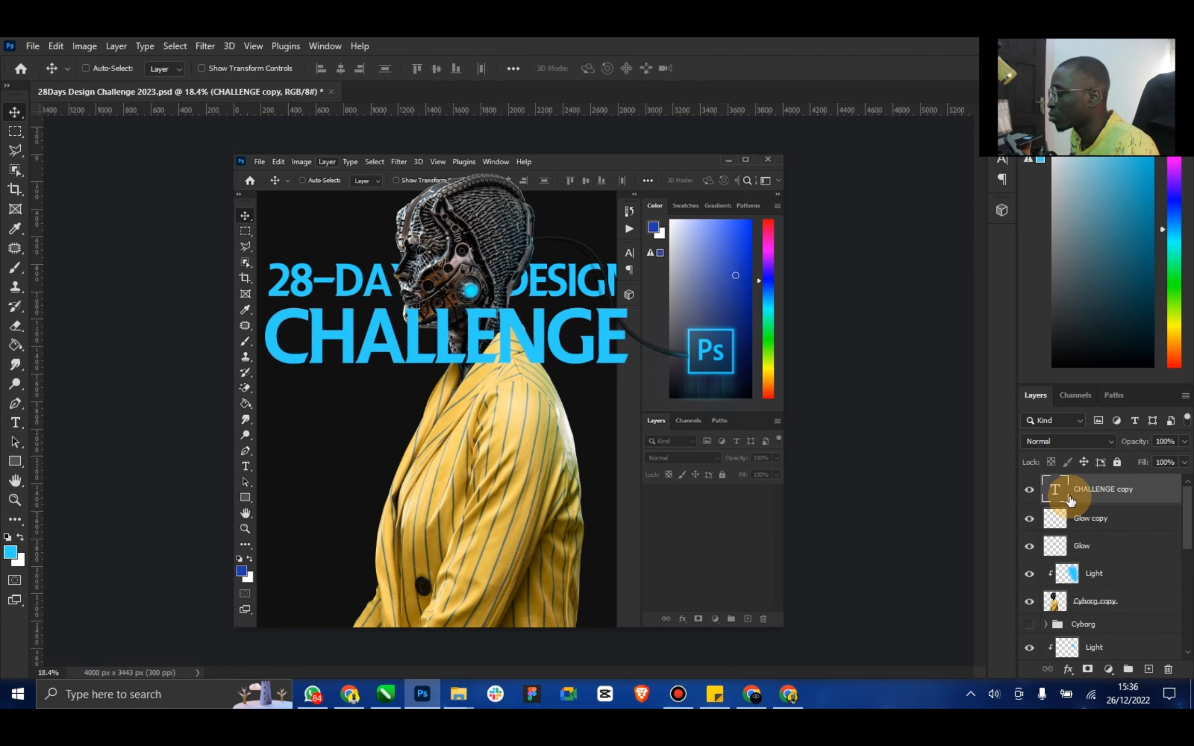
Duplicate the CHALLENGE copy text layer as a hidden copy and rasterize the original
key("ctrl+j")
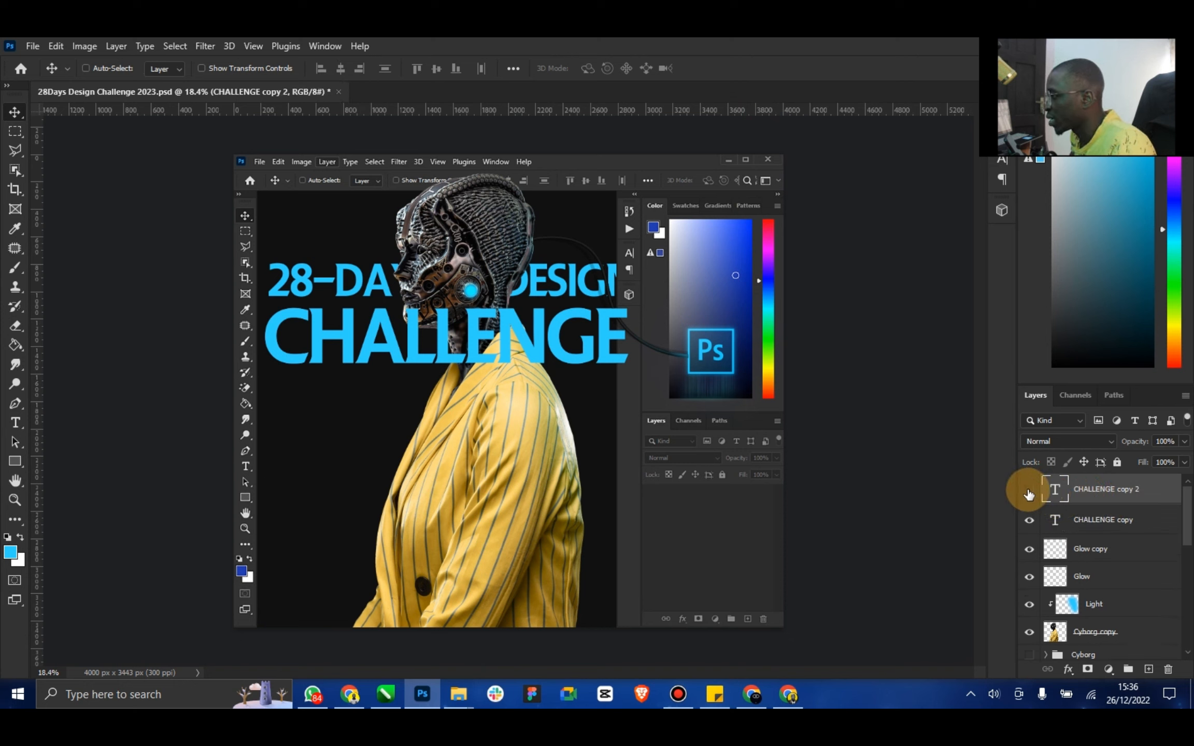
right_click(1121, 511)
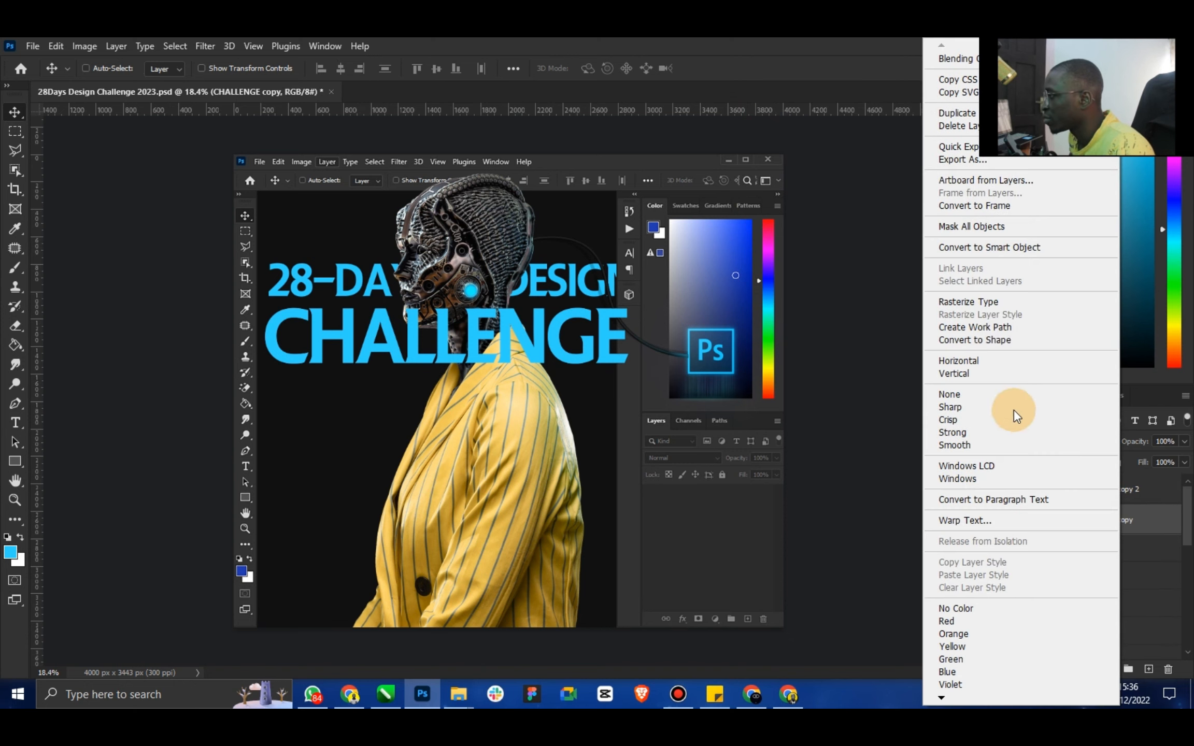
left_click(969, 301)
right_click(1105, 519)
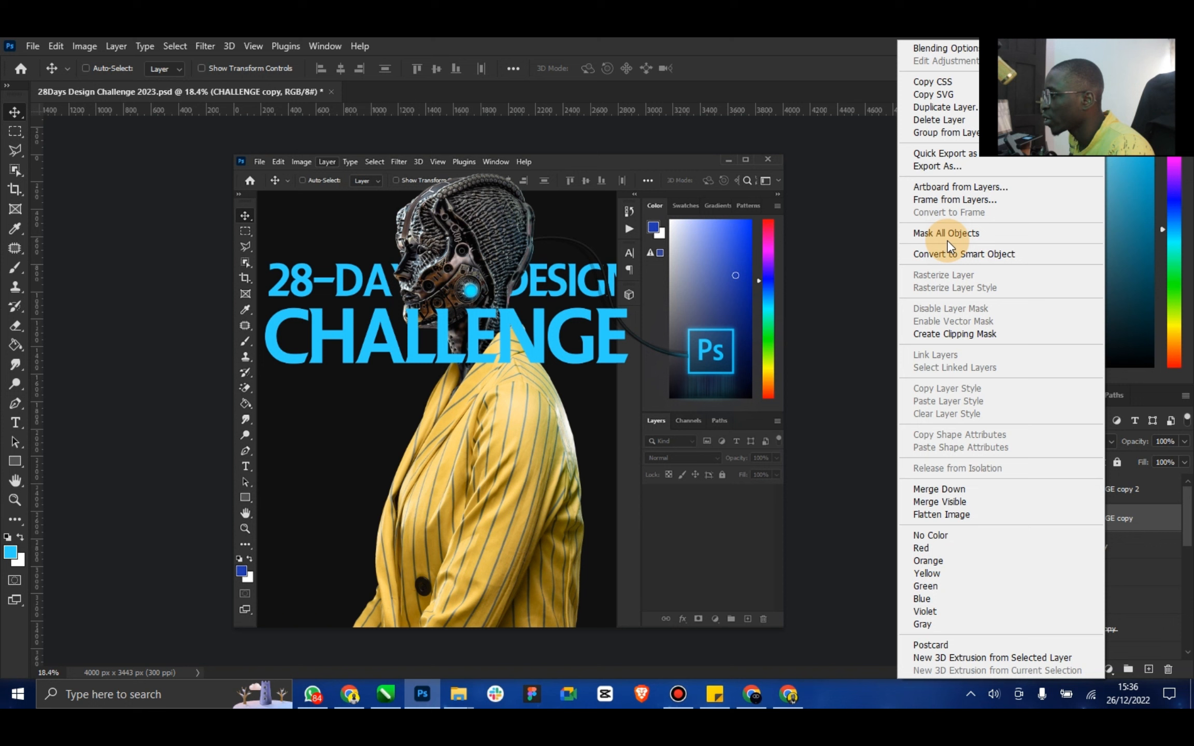
left_click(959, 45)
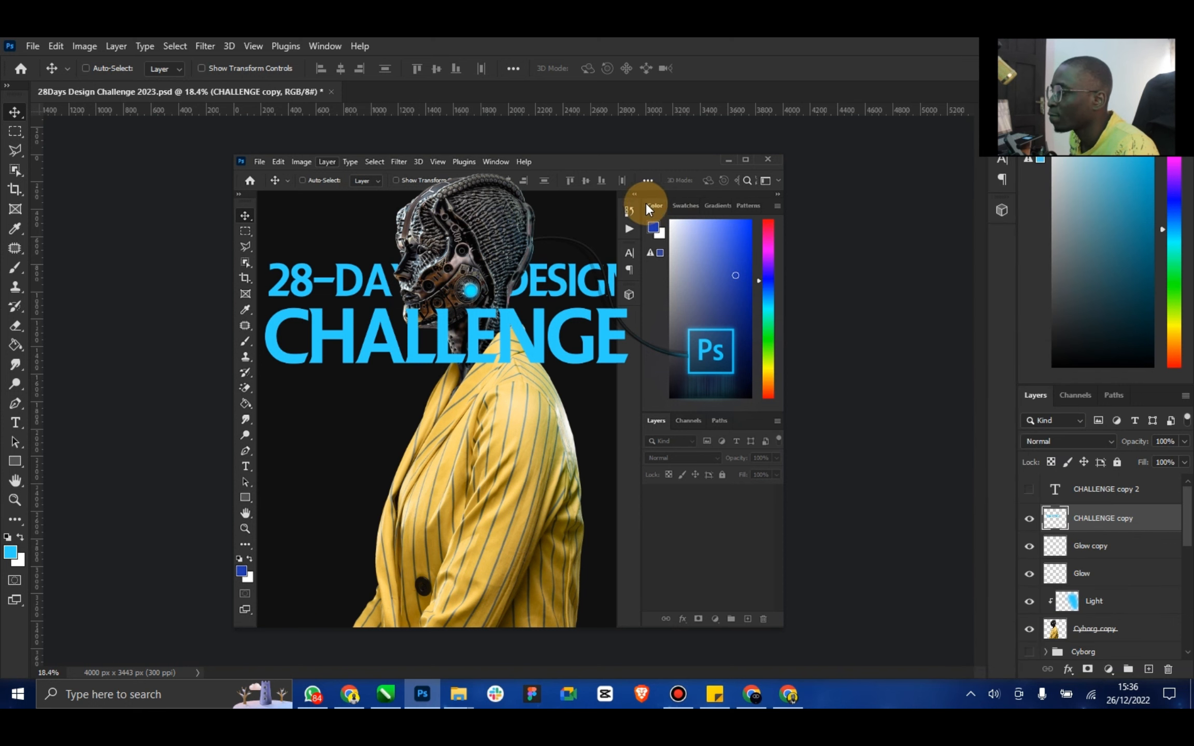
left_click_drag(626, 314, 701, 231)
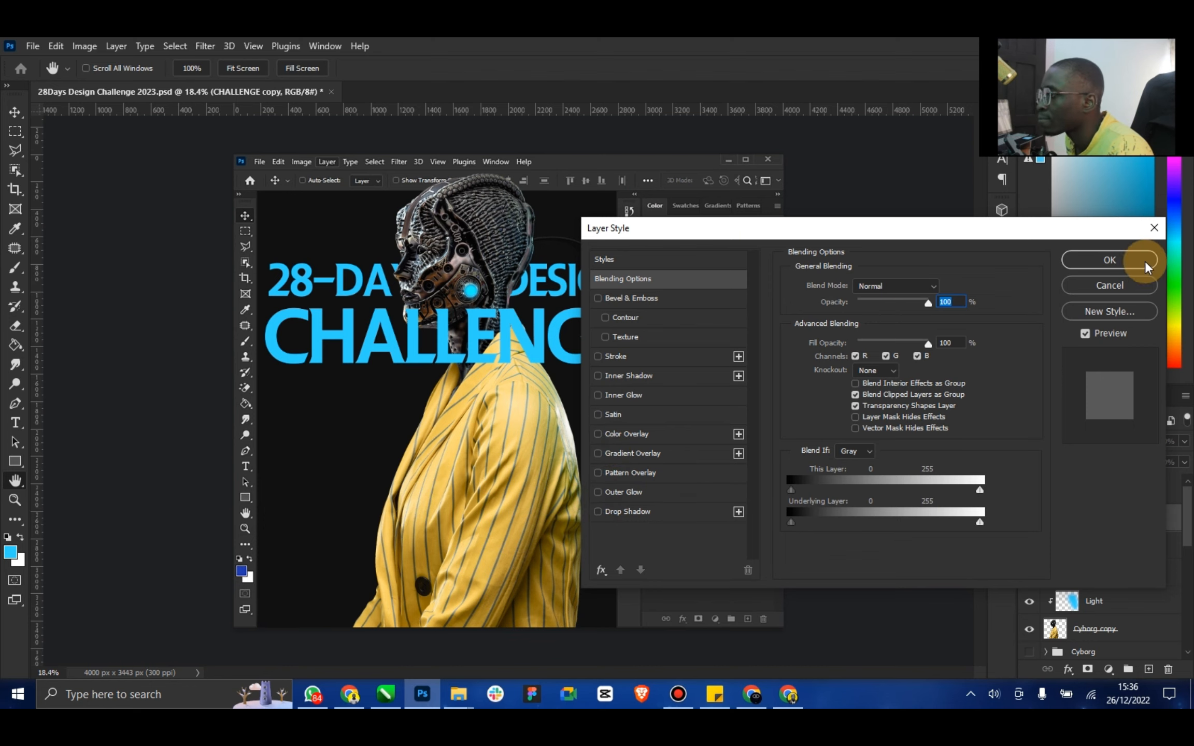
left_click(1132, 286)
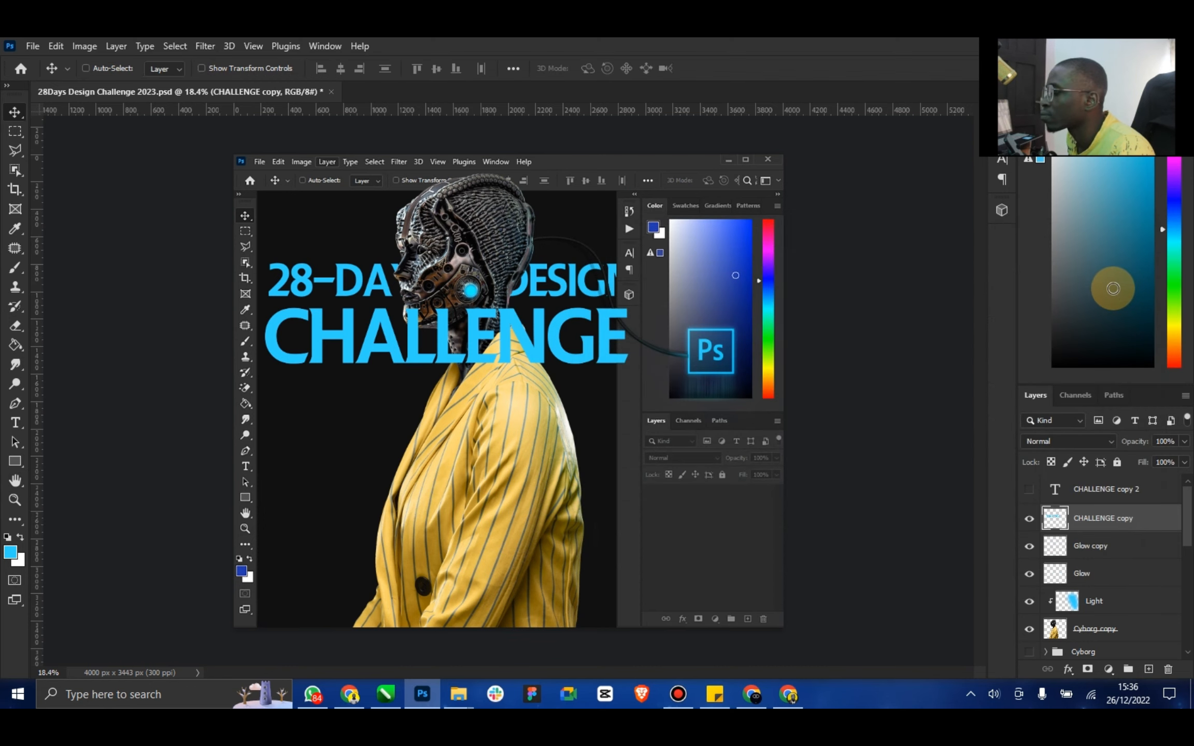
right_click(1056, 516)
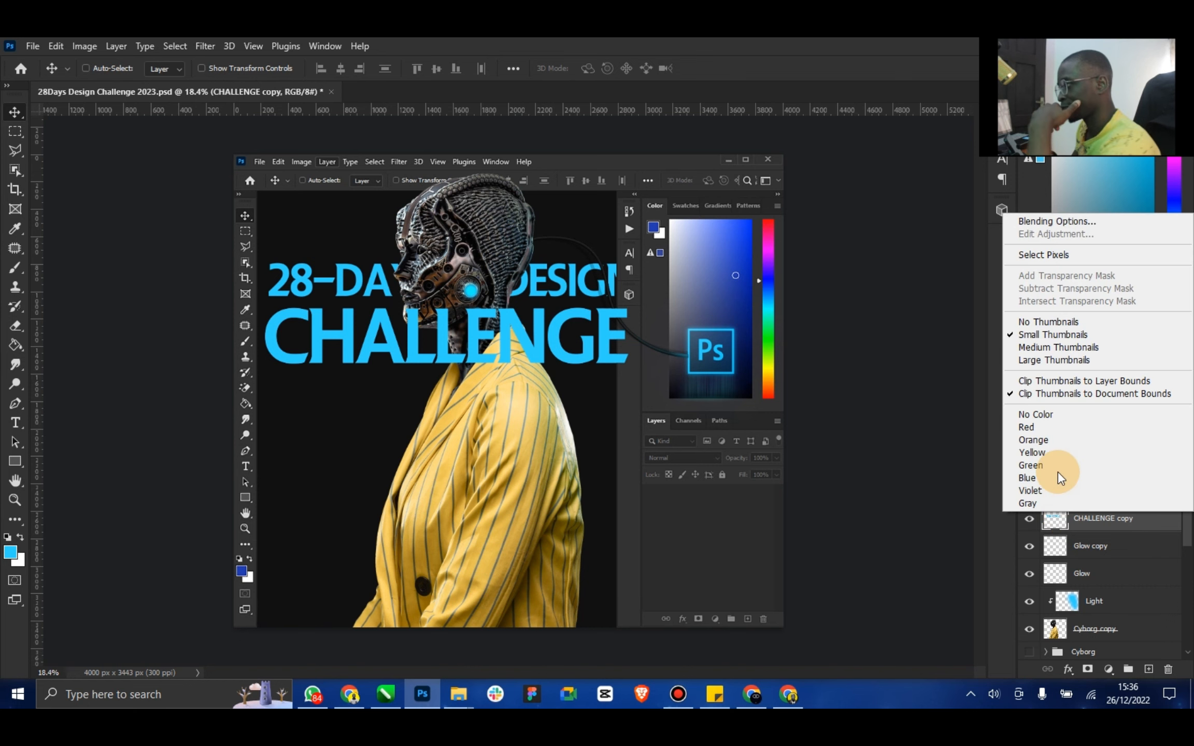
right_click(1131, 515)
right_click(1131, 514)
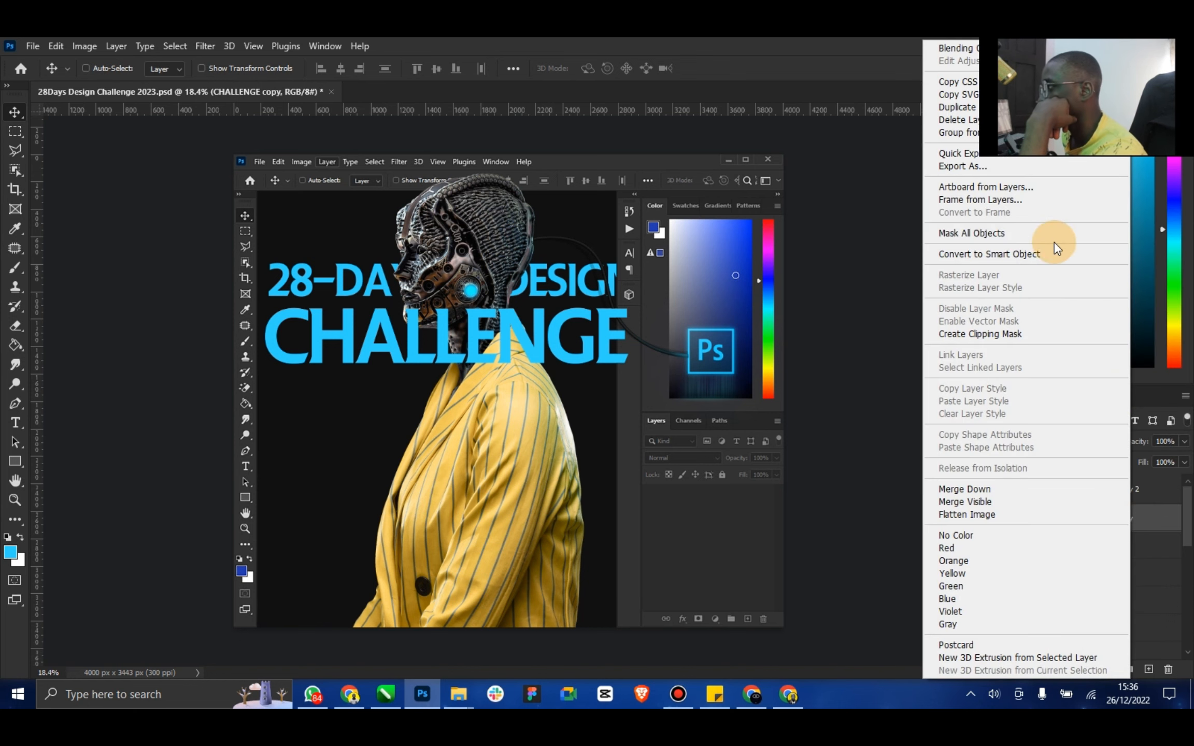
left_click(1052, 253)
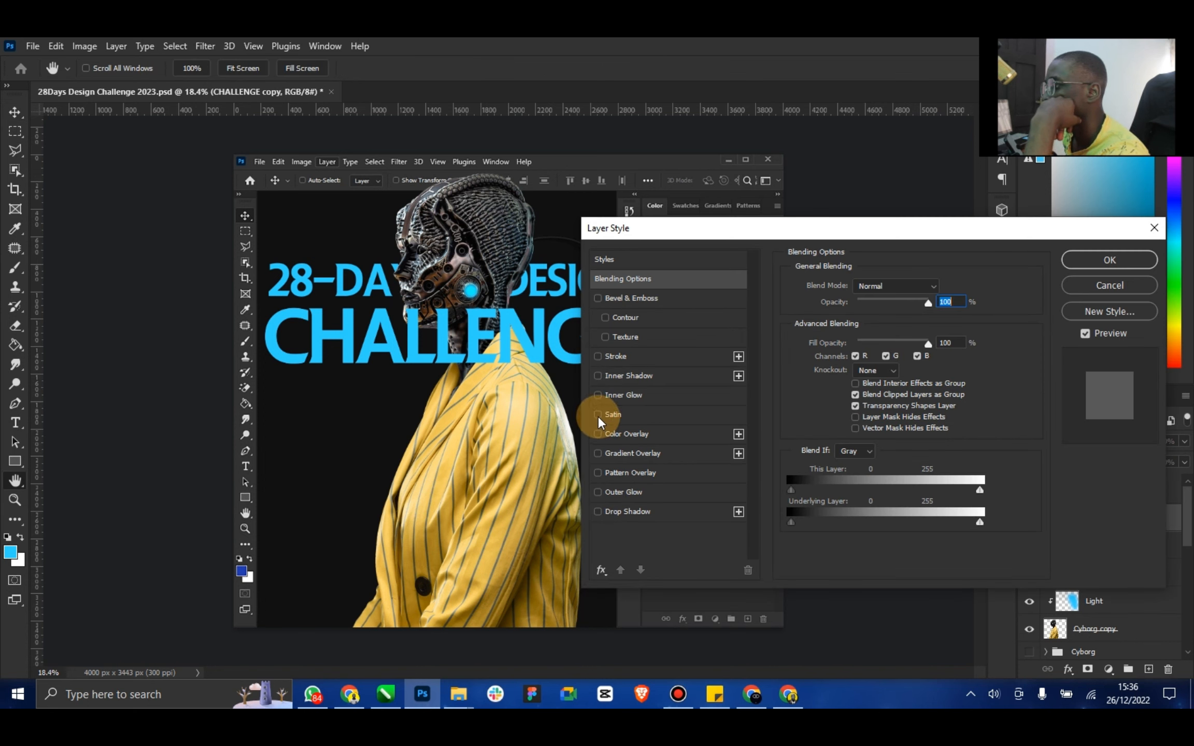
left_click(962, 246)
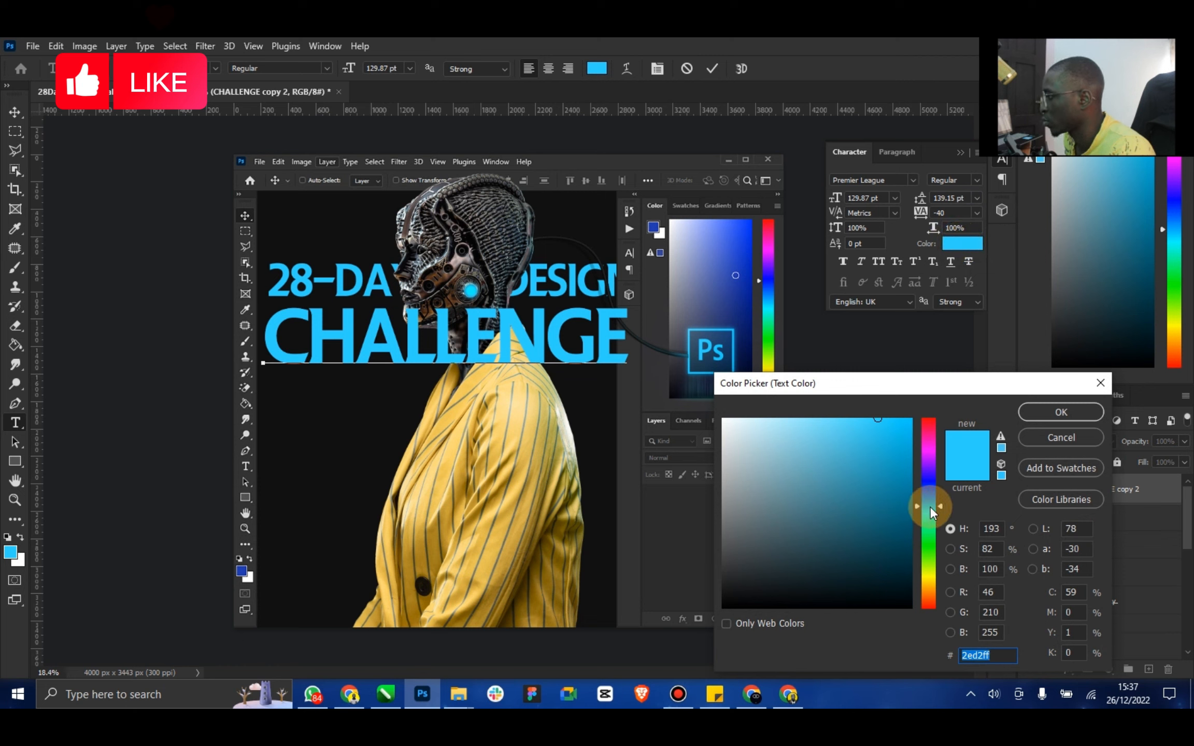
left_click(1076, 441)
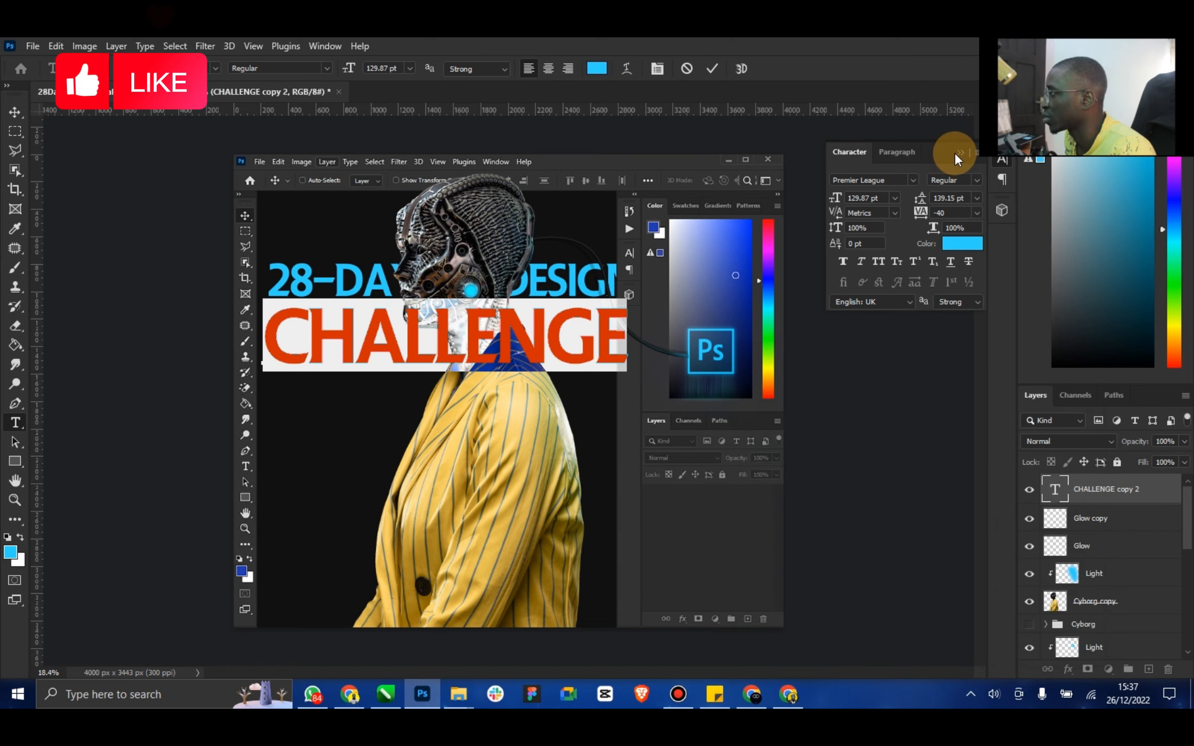
left_click(715, 74)
key("v")
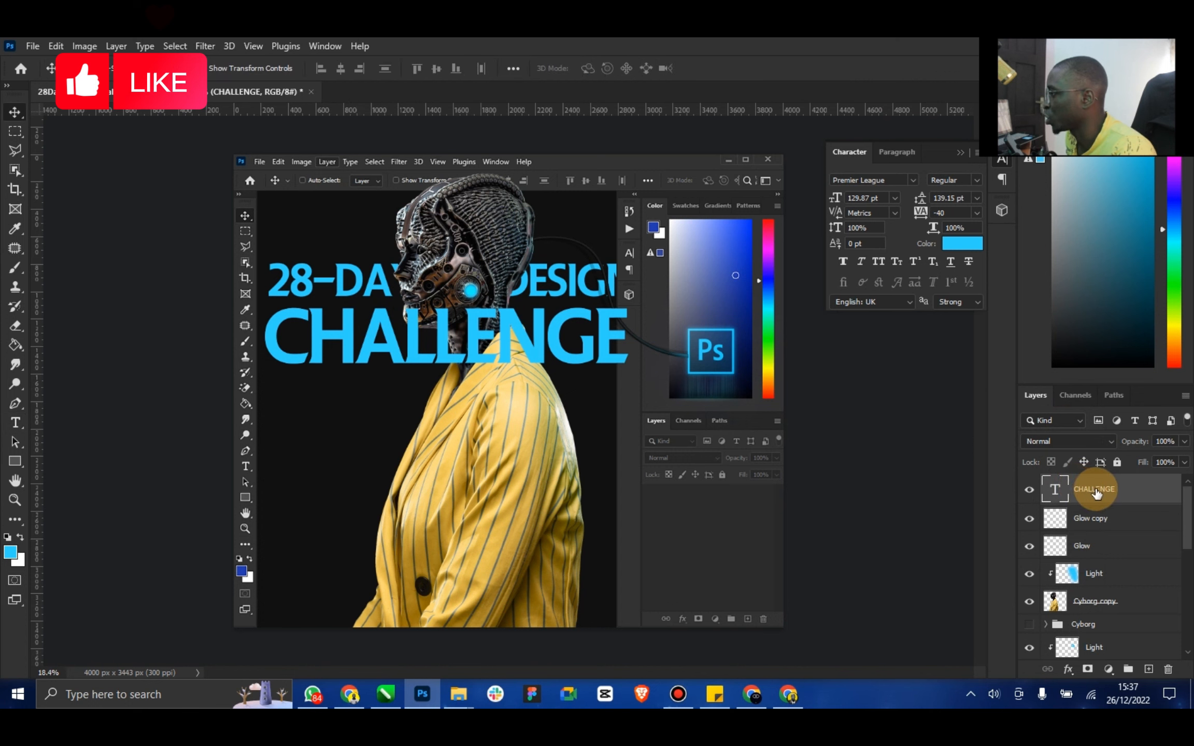
Try converting the front CHALLENGE text layer to a shape and editing its solid fill colour
right_click(1095, 492)
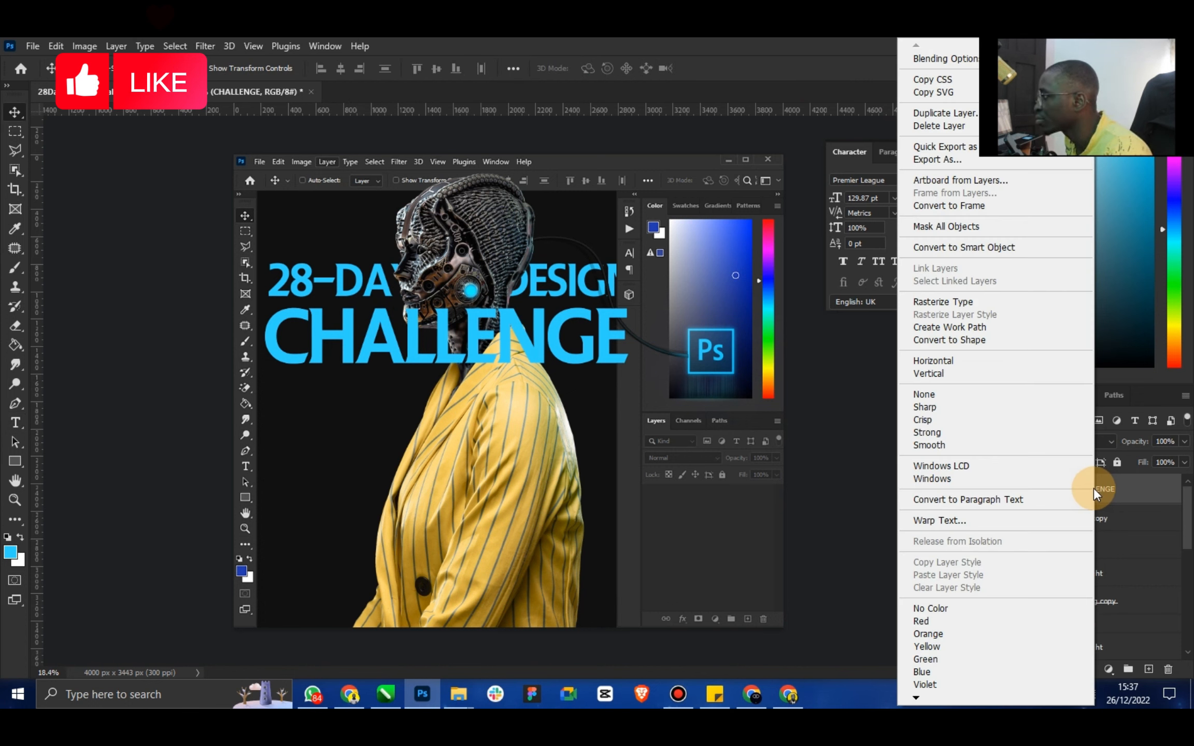
left_click(985, 337)
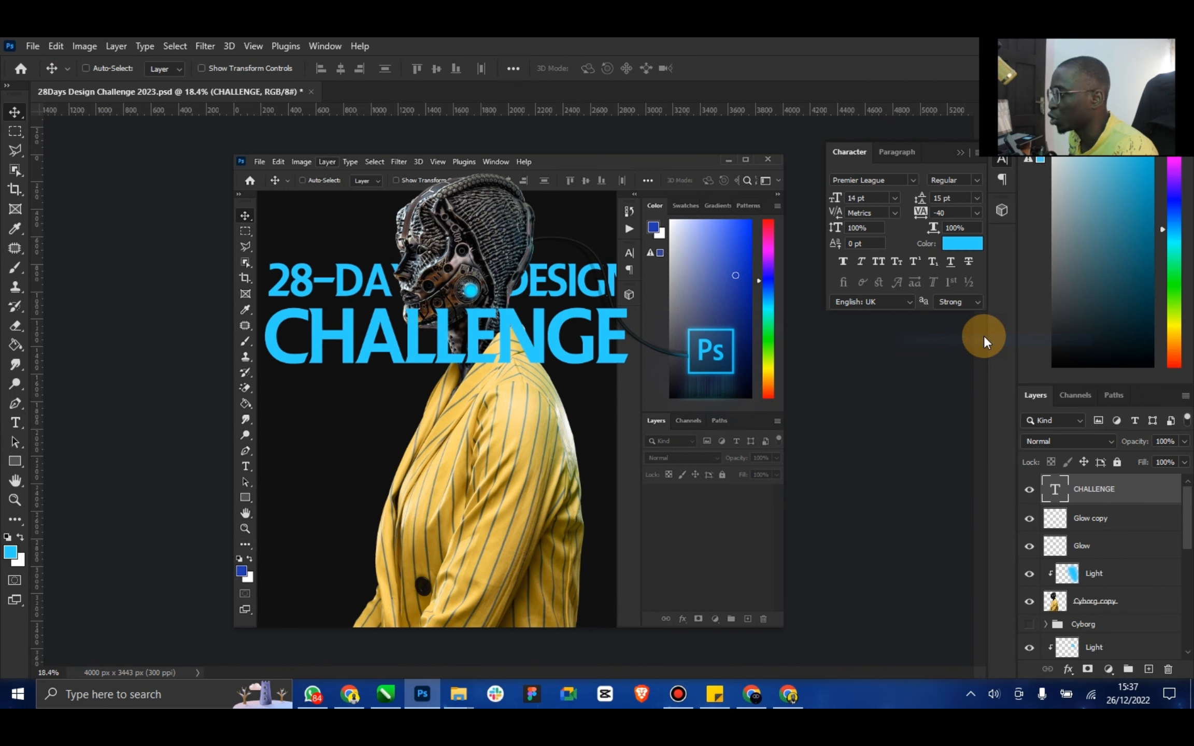
double_click(1055, 487)
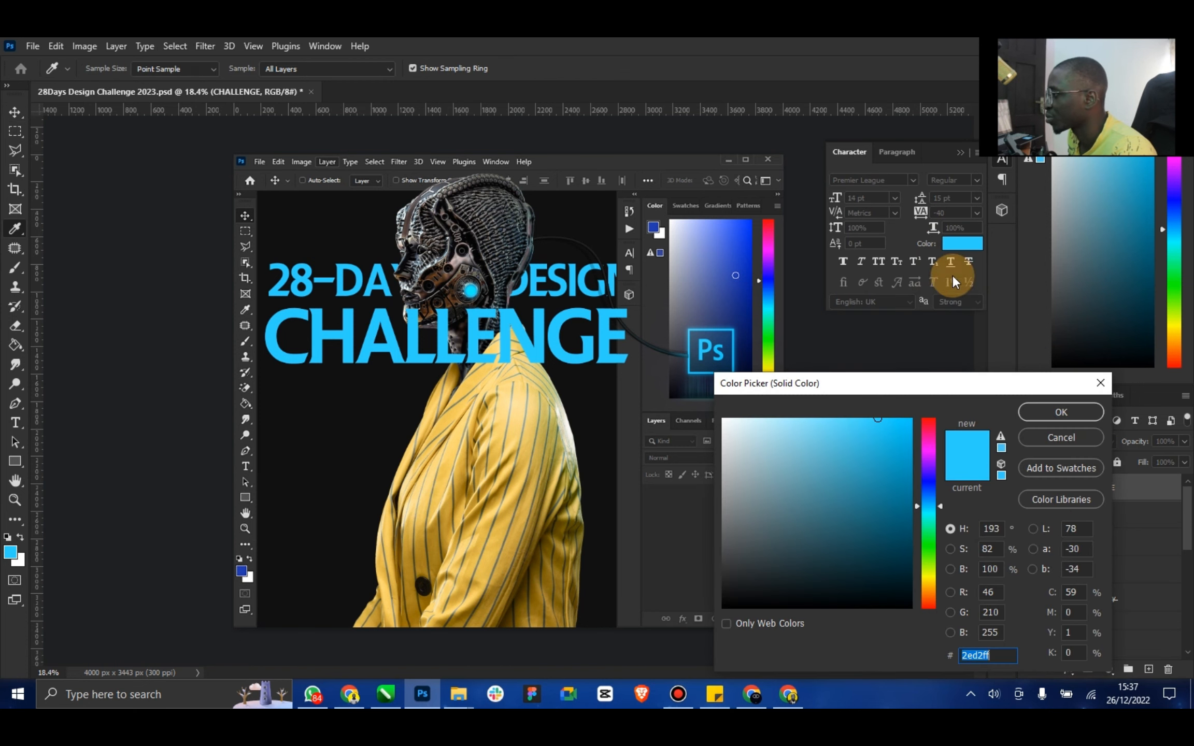
left_click(961, 152)
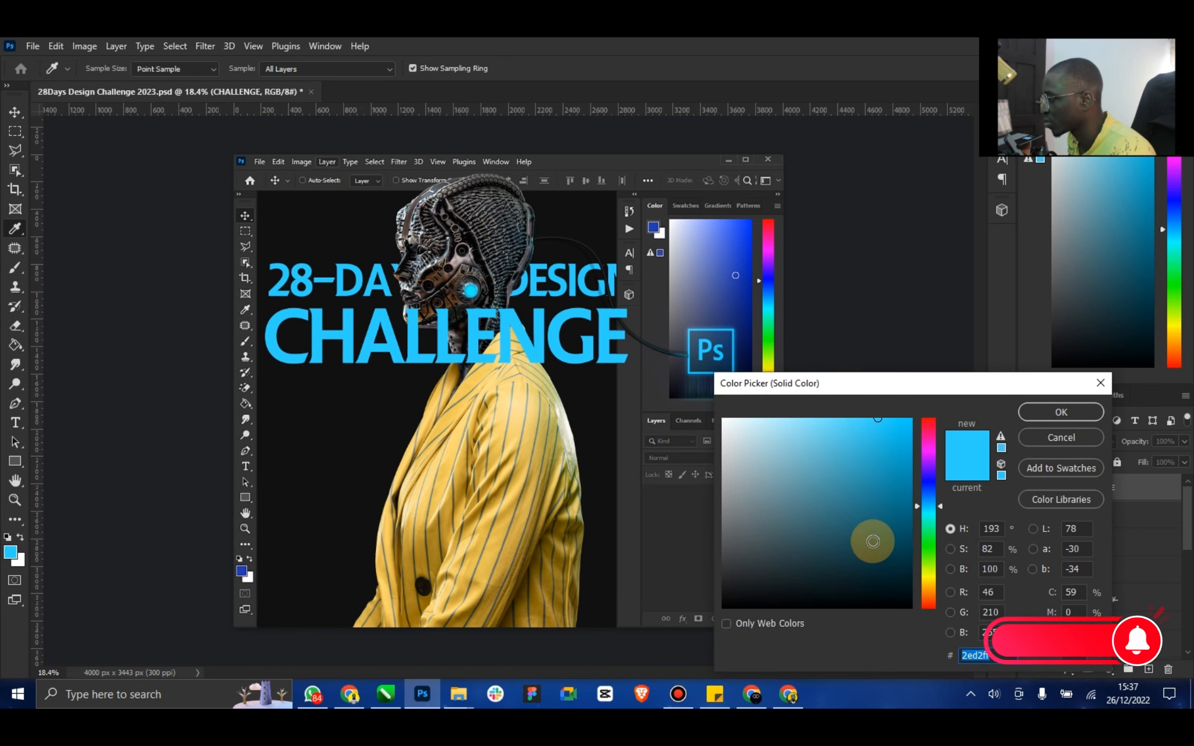
left_click(1065, 441)
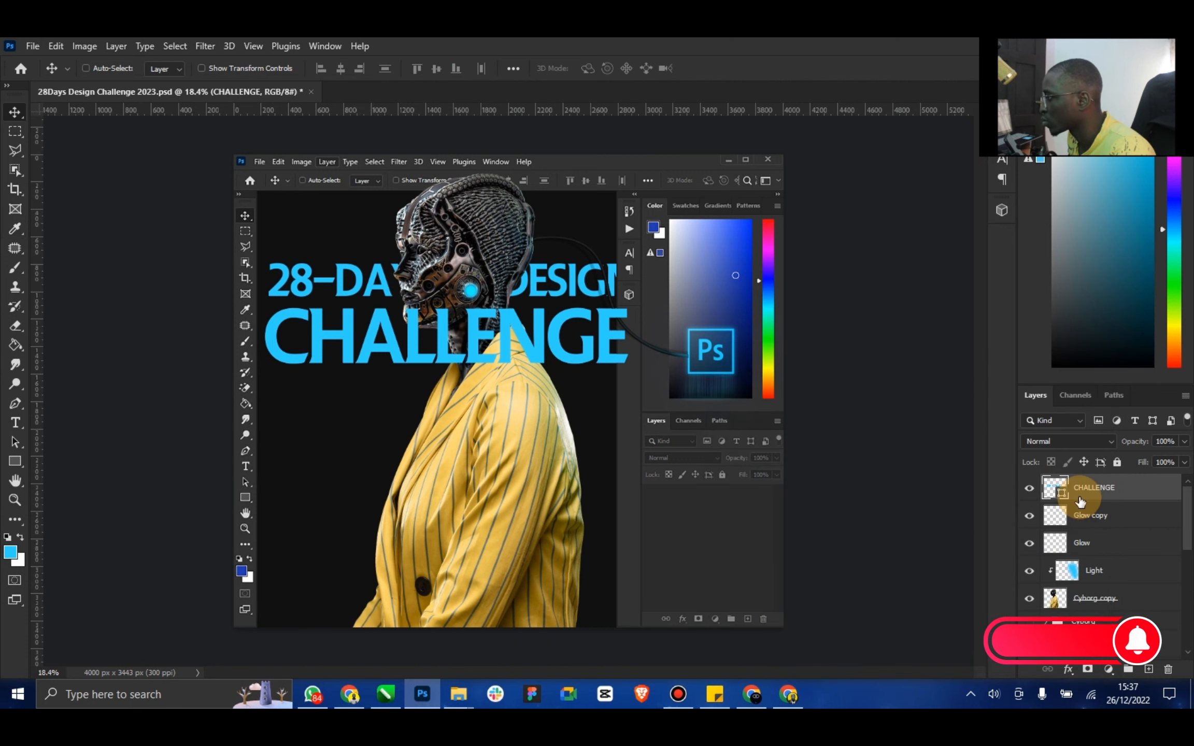
right_click(1105, 494)
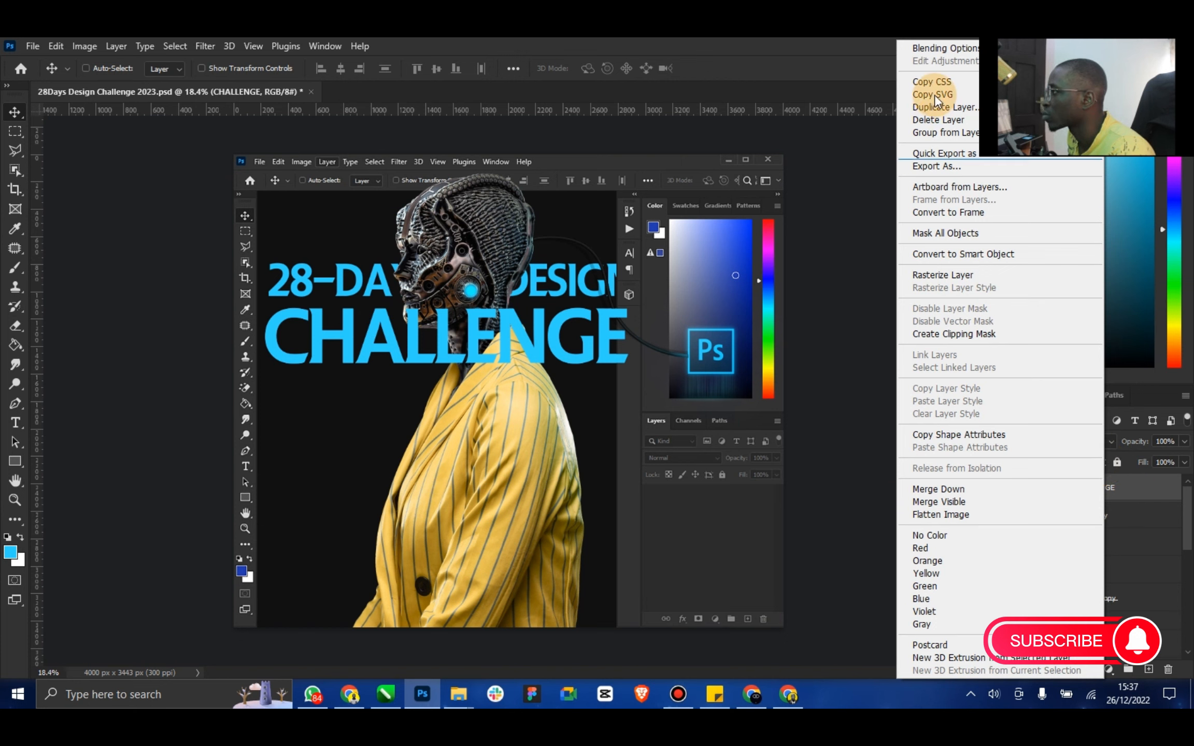
left_click(1109, 480)
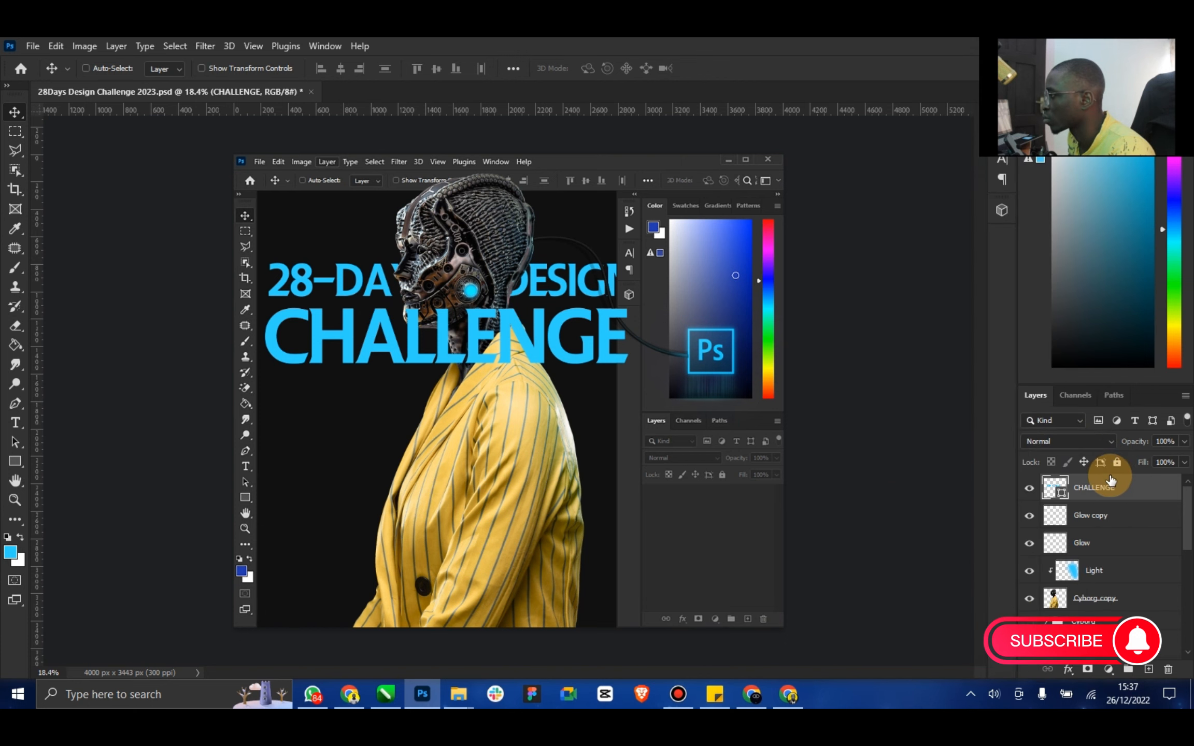
double_click(1063, 487)
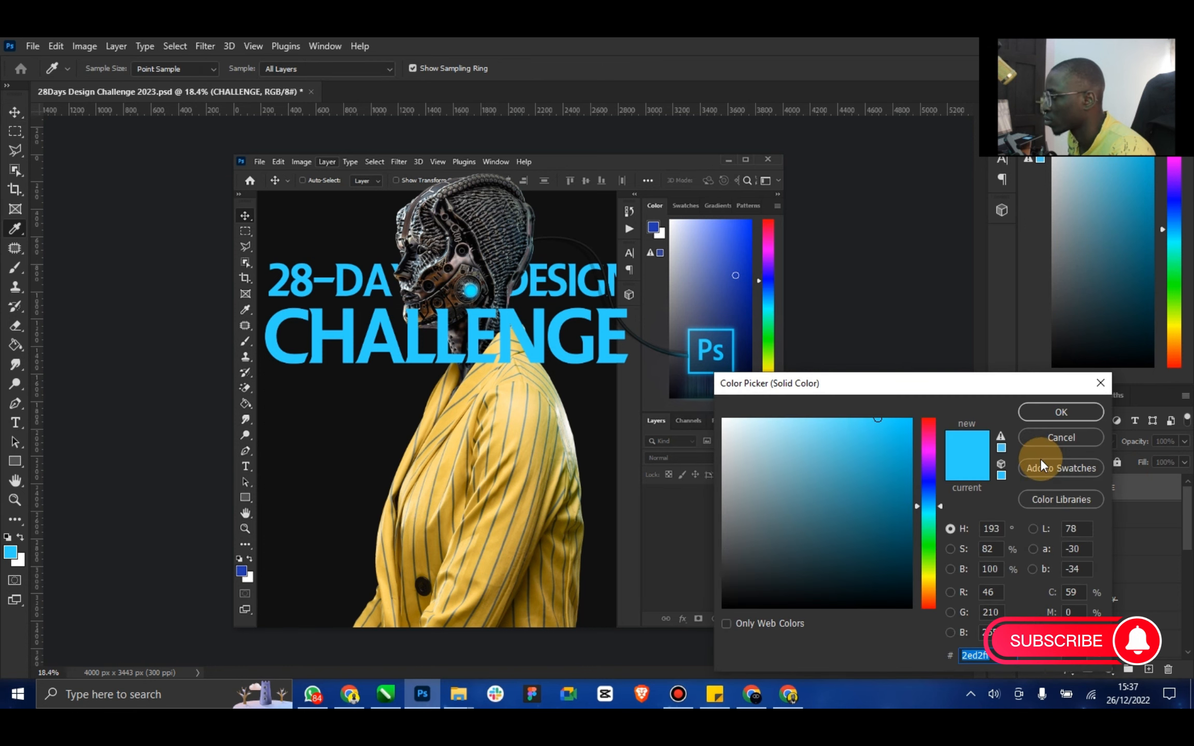
left_click(1062, 438)
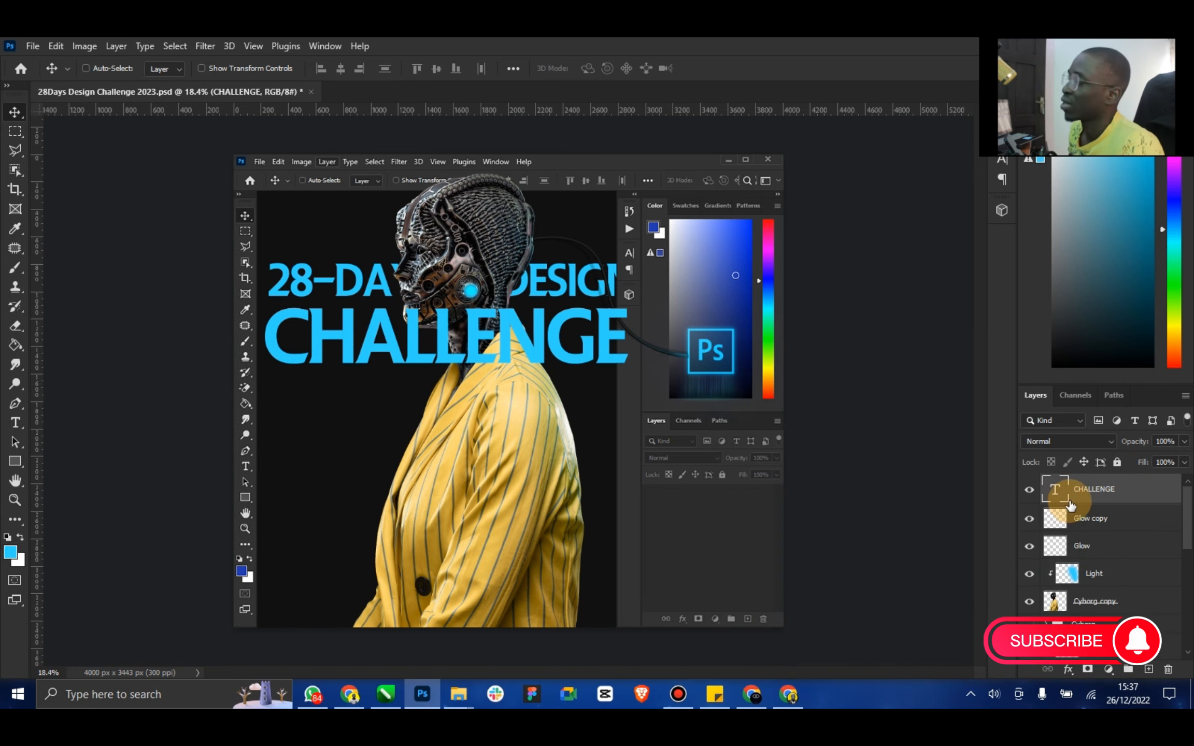
Hide the front CHALLENGE text layer and add white text "FEBRUARY, 2023" below the headline, above the Glow copy layer
left_click(1029, 490)
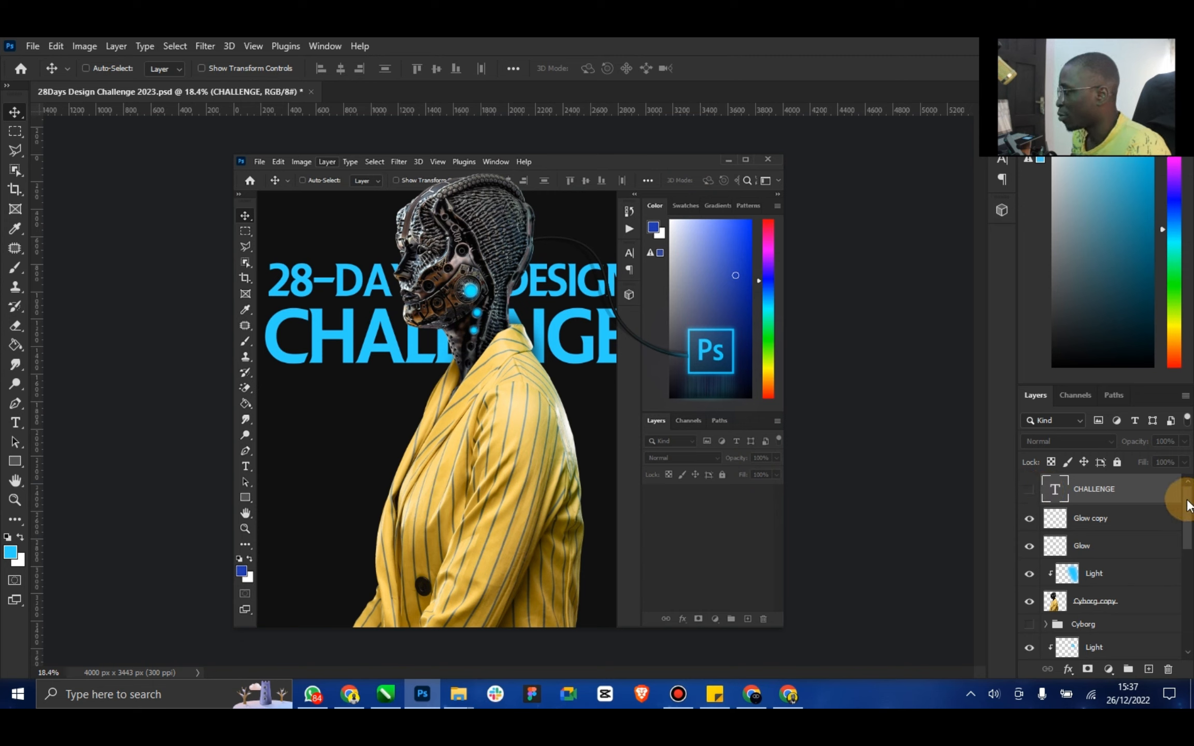
left_click(1123, 518)
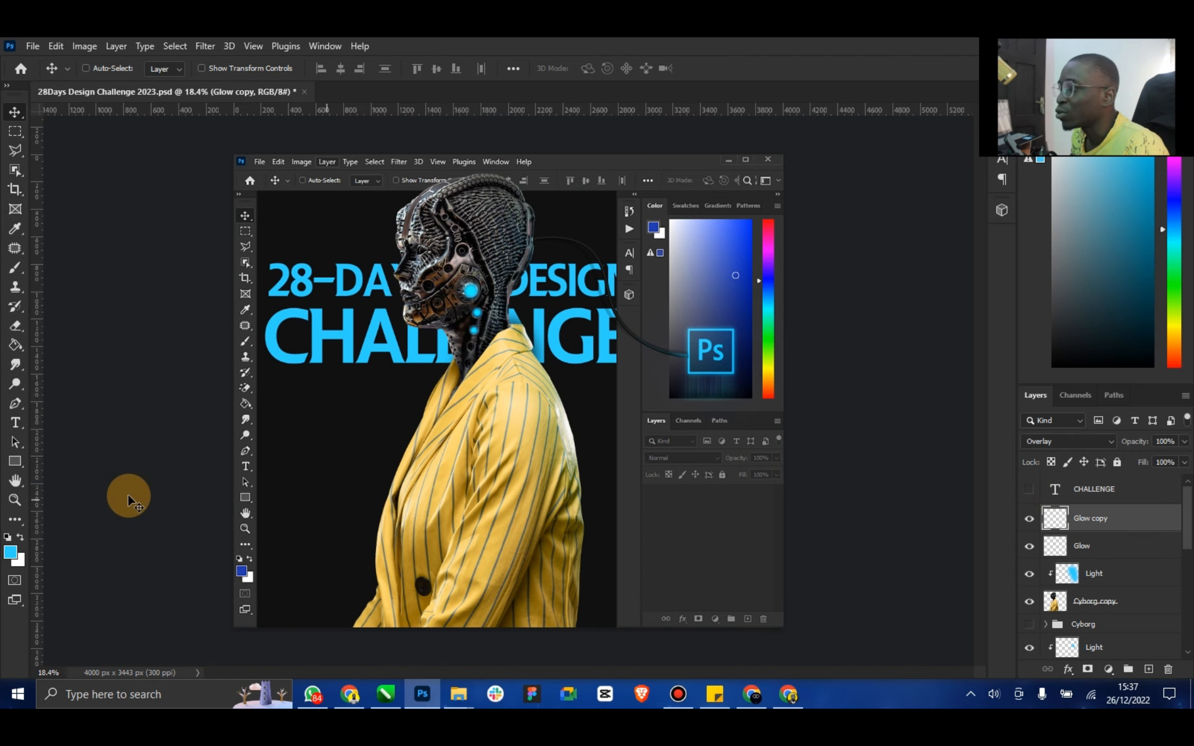
left_click(21, 537)
left_click(15, 422)
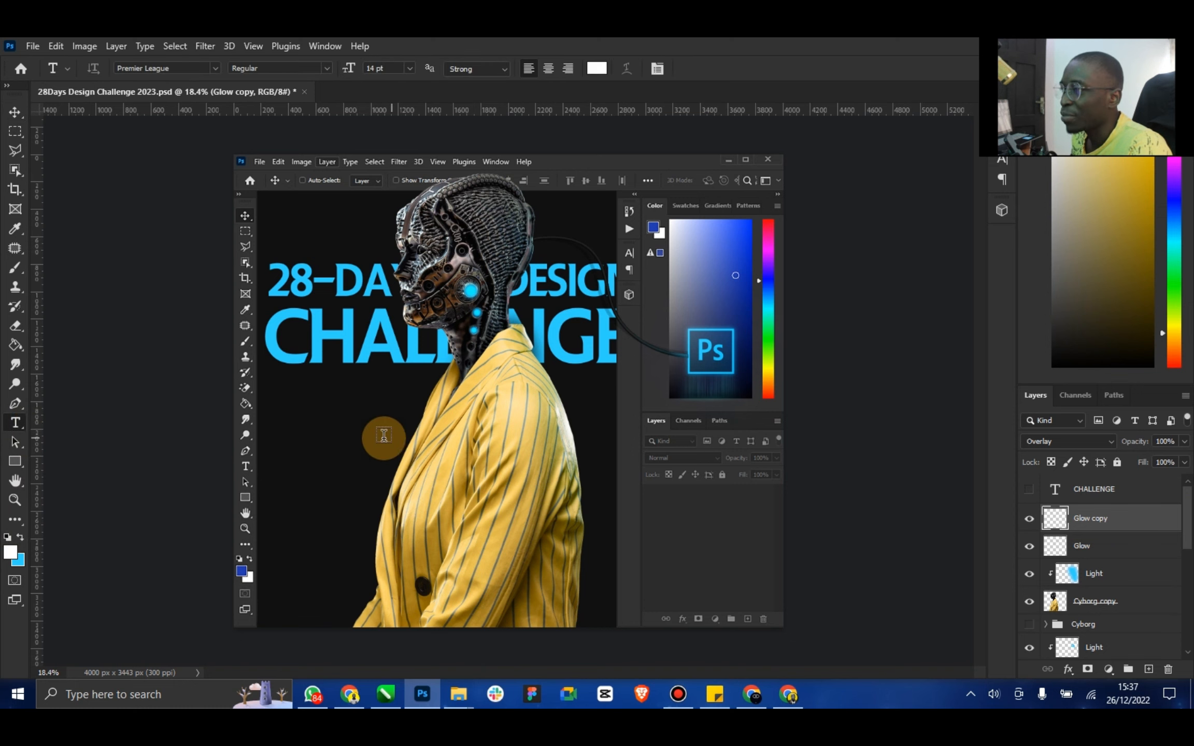
left_click(278, 423)
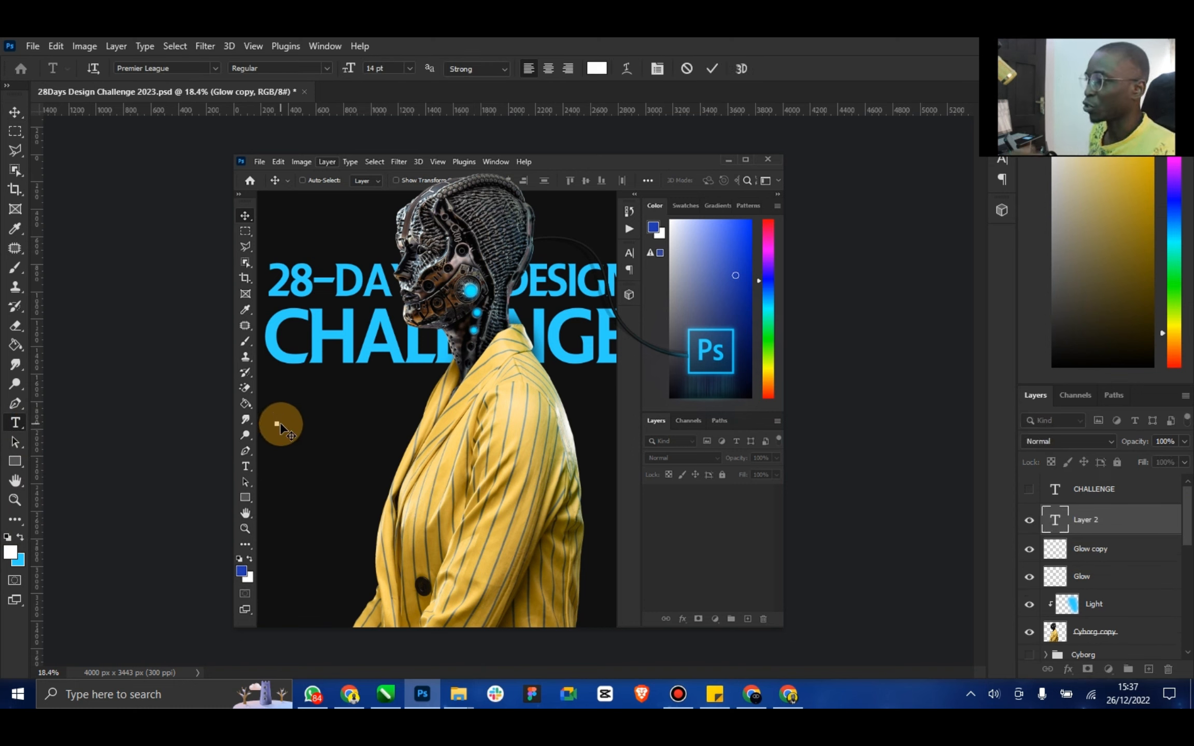
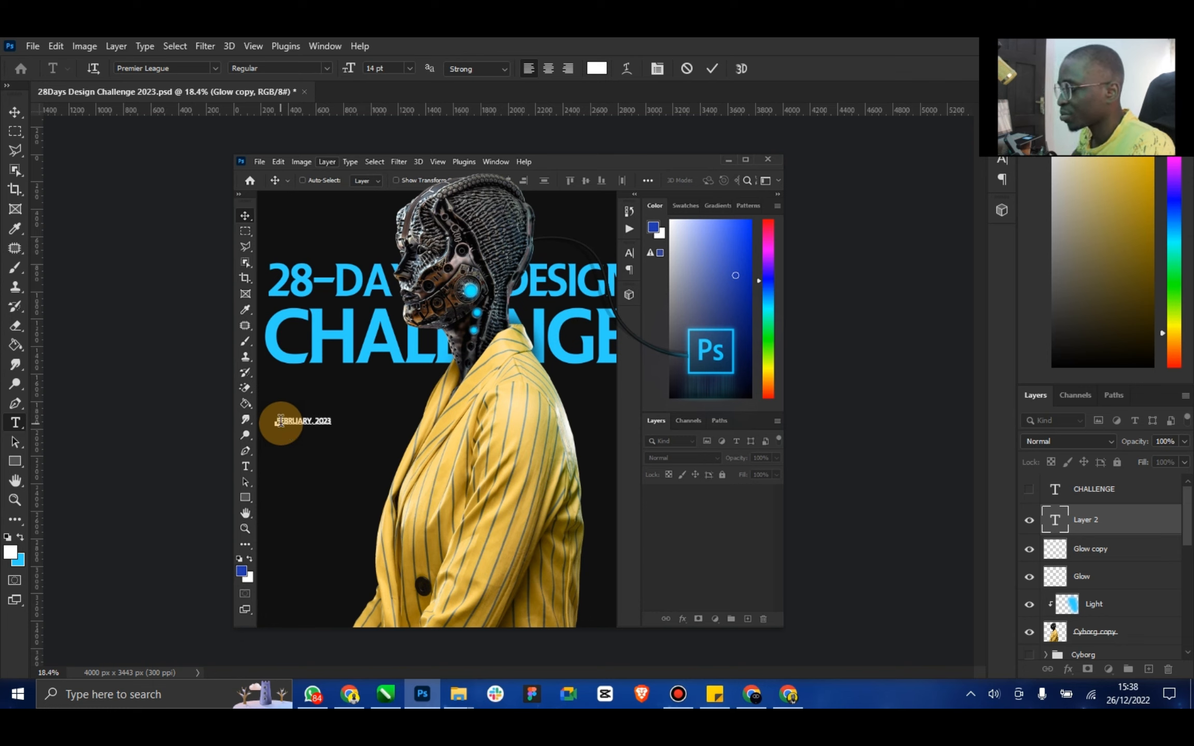
Set the date text to Neue Helvetica Medium with a tracking of 160
left_click(280, 423)
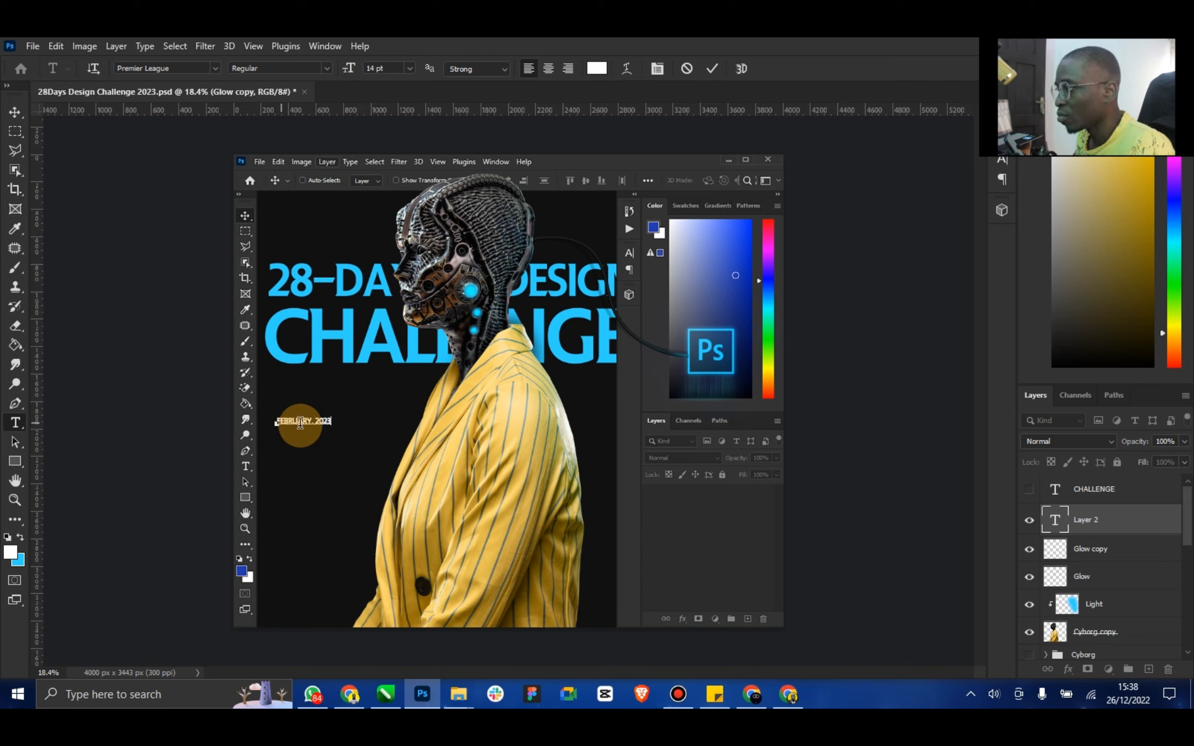
left_click(190, 69)
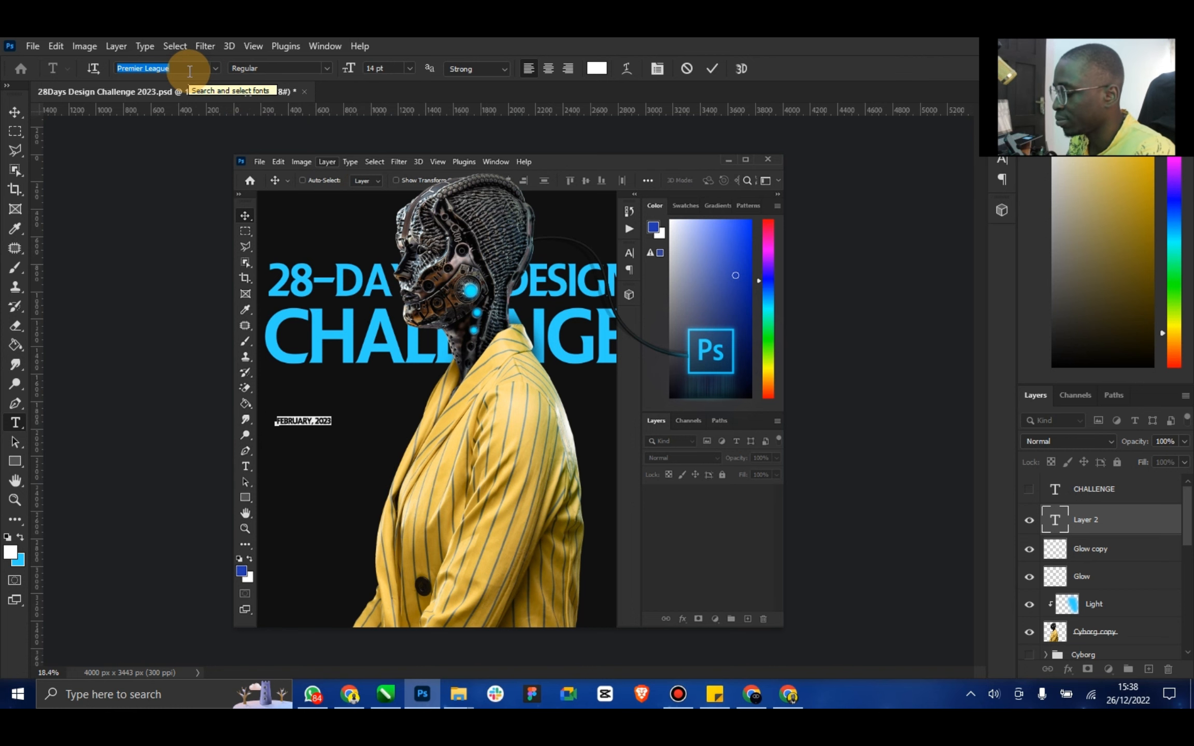
type("HELV")
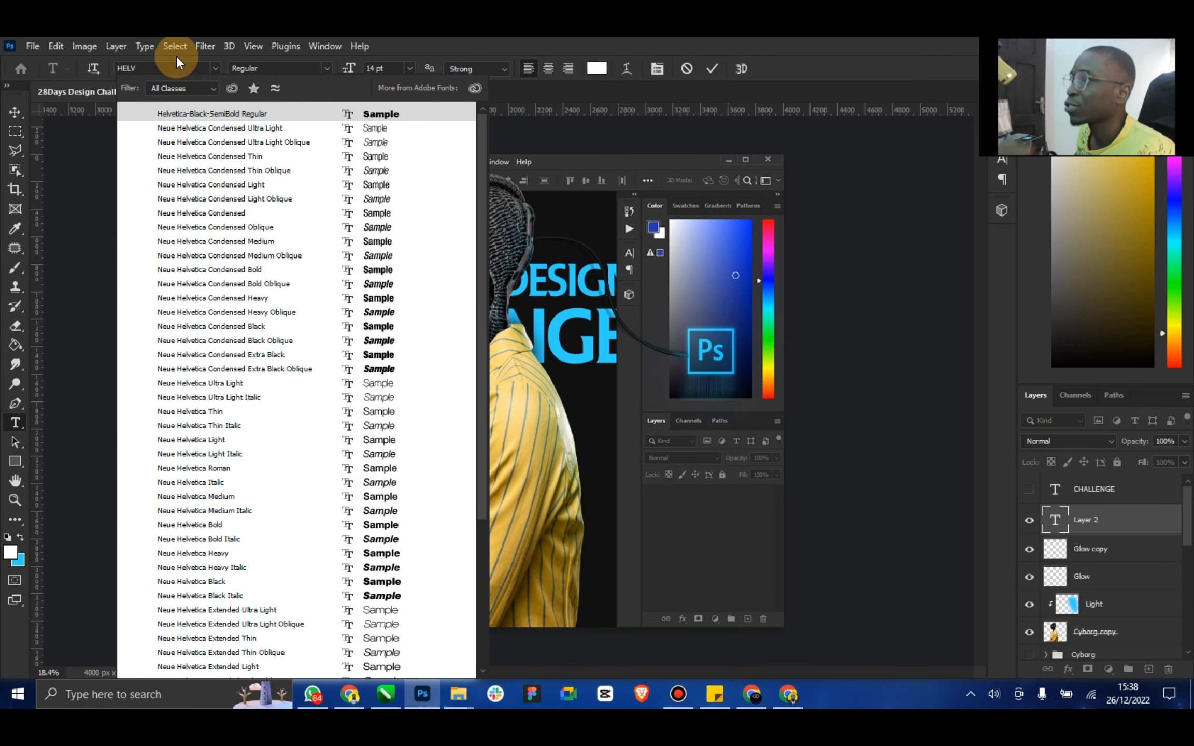
left_click(222, 497)
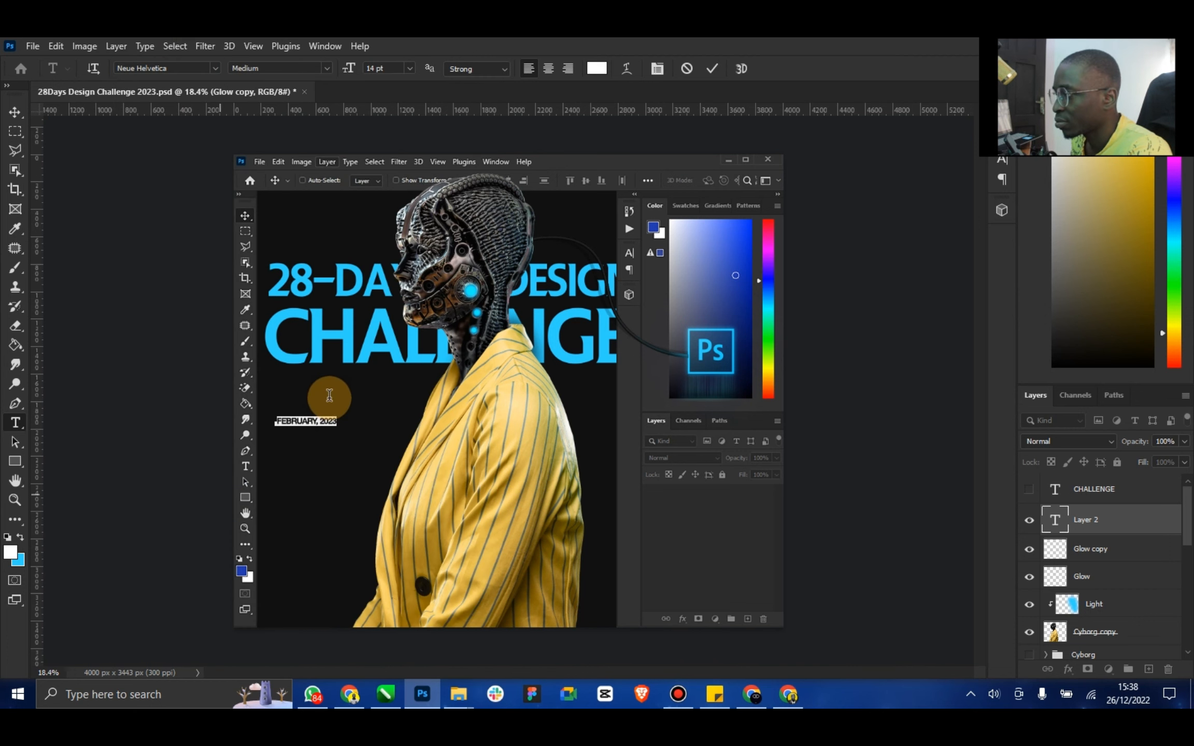
left_click(654, 69)
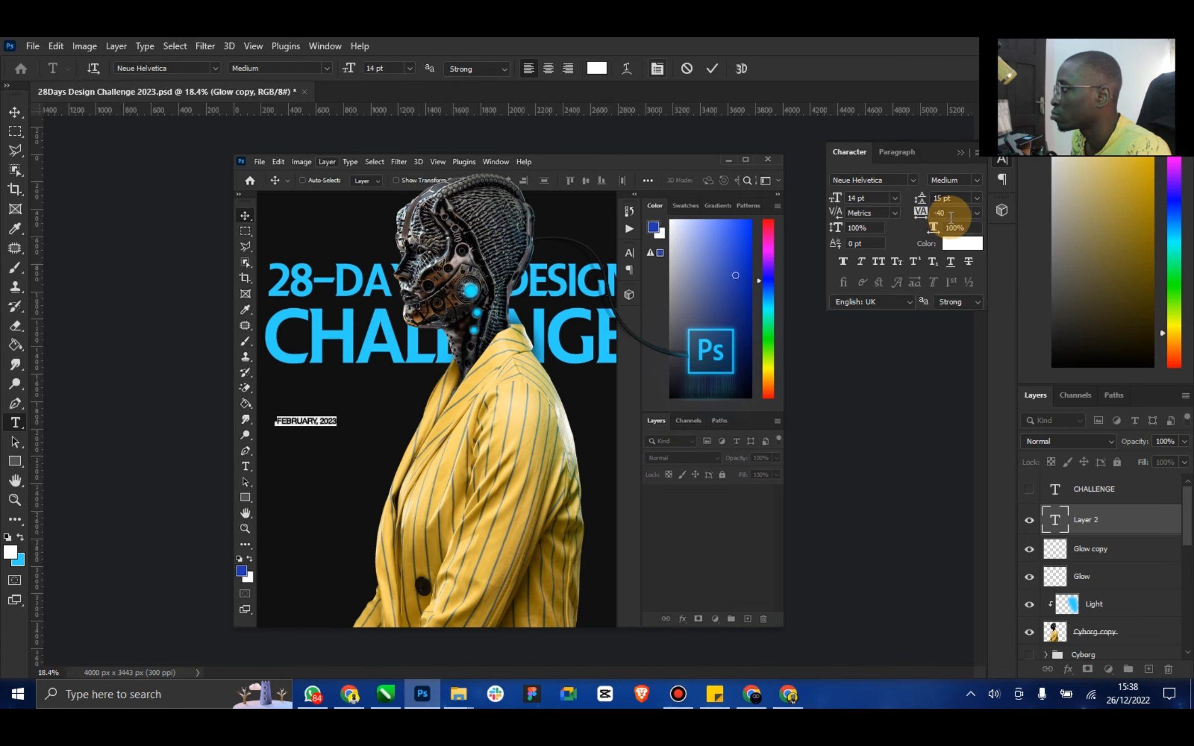
left_click_drag(923, 216, 931, 219)
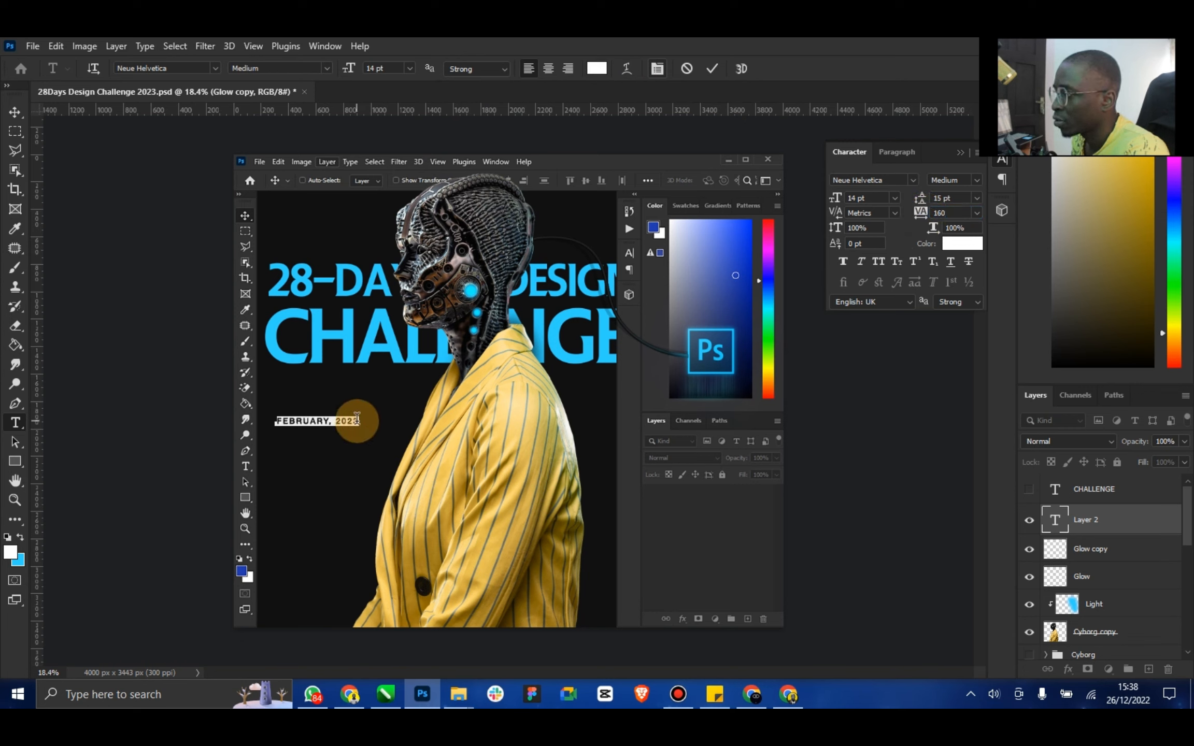
Add a full stop after the date and a second line reading "FOLLOW", the designer's social handle and "FOR MORE INFO"
left_click(366, 419)
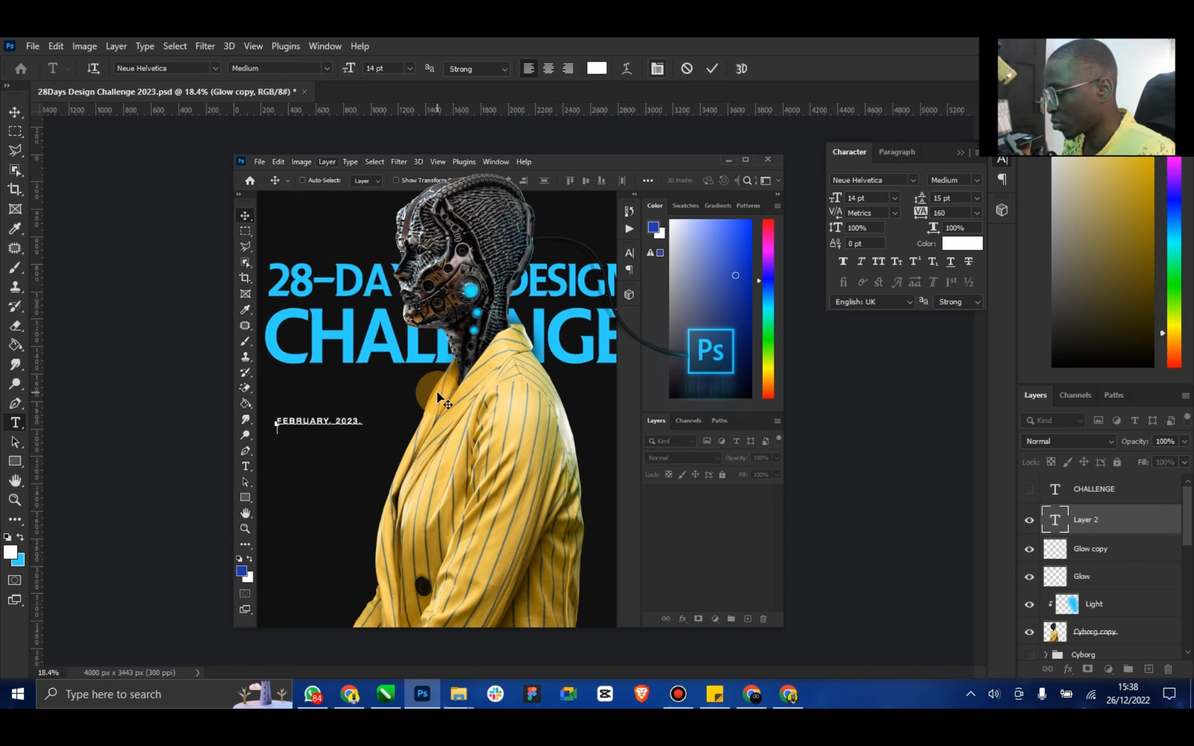
type("FOLLOW")
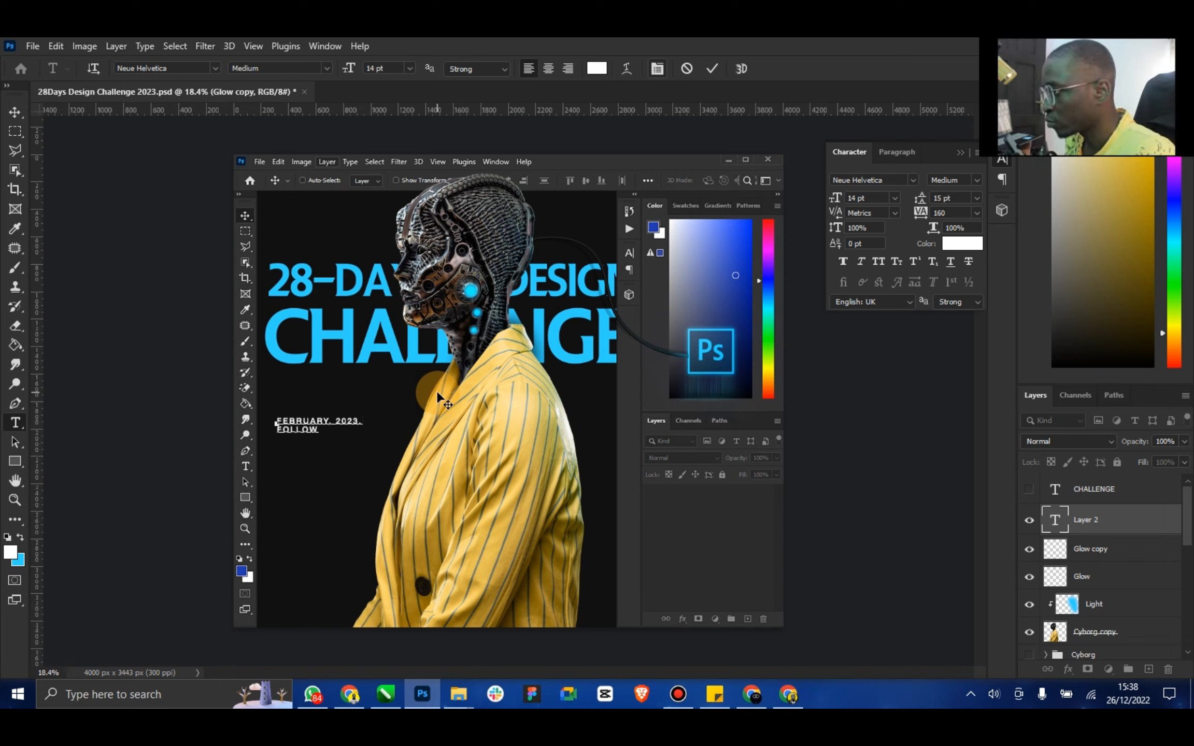
type(" @ ")
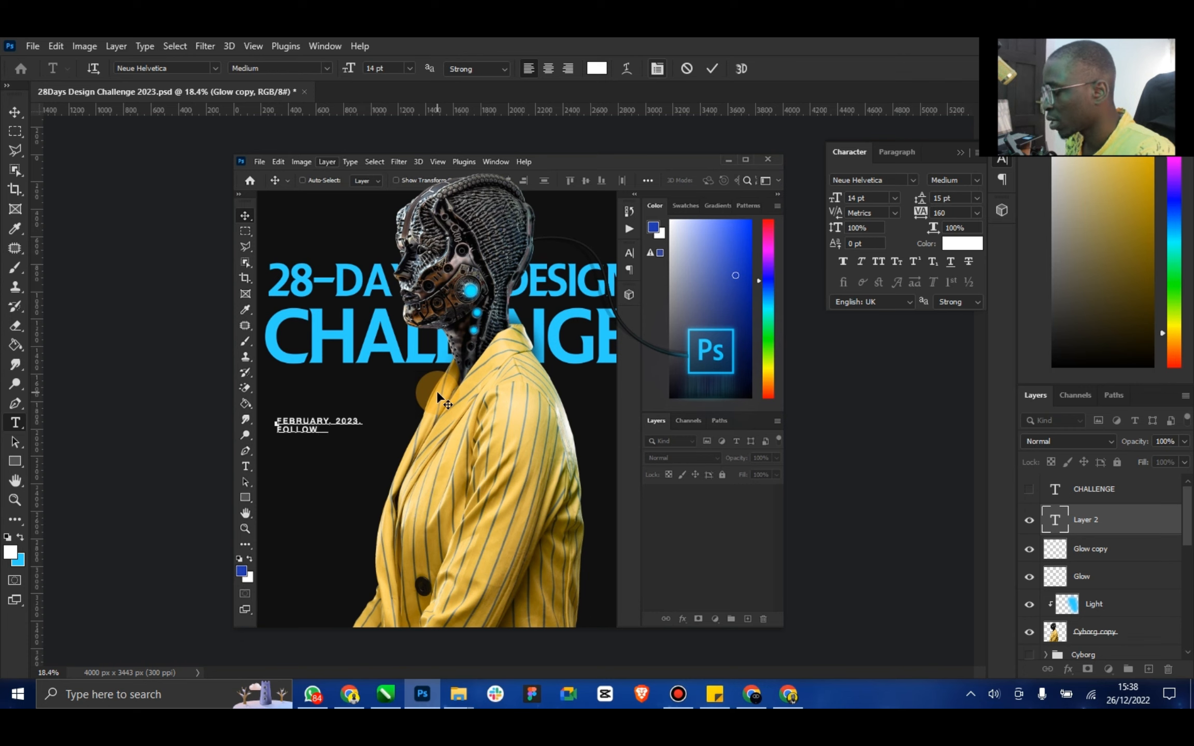
type("ELZENITHO")
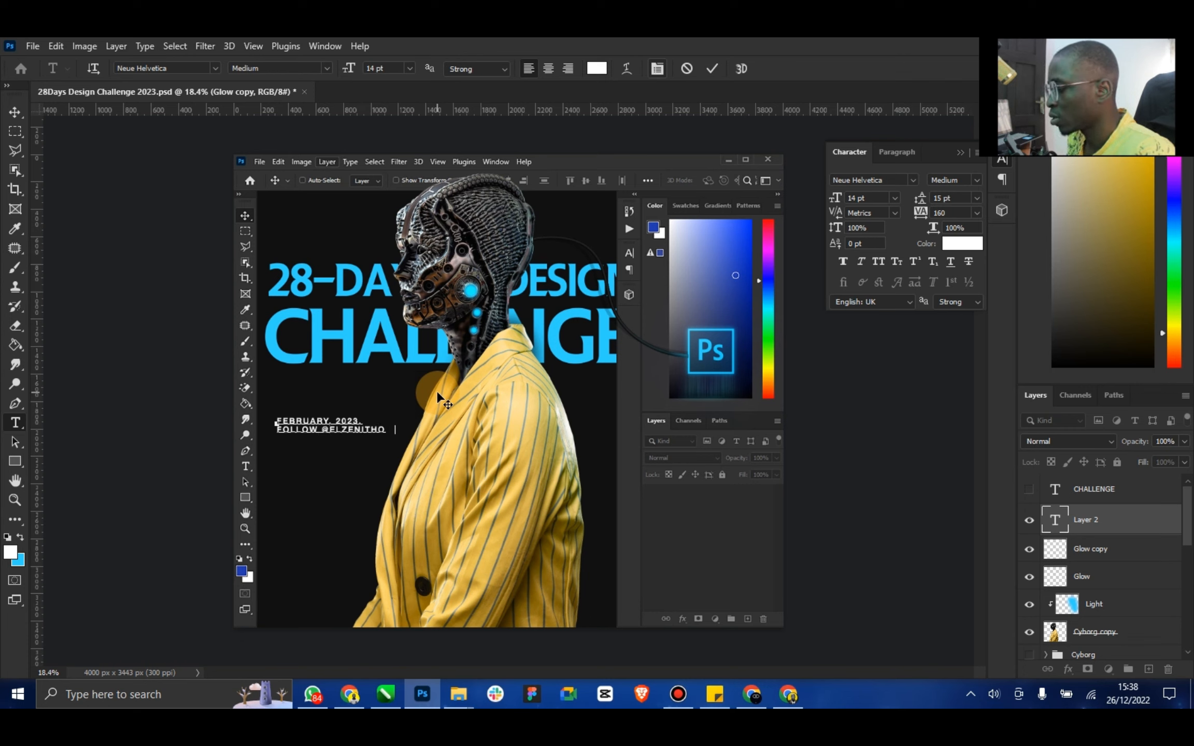
type(" FOR MOR")
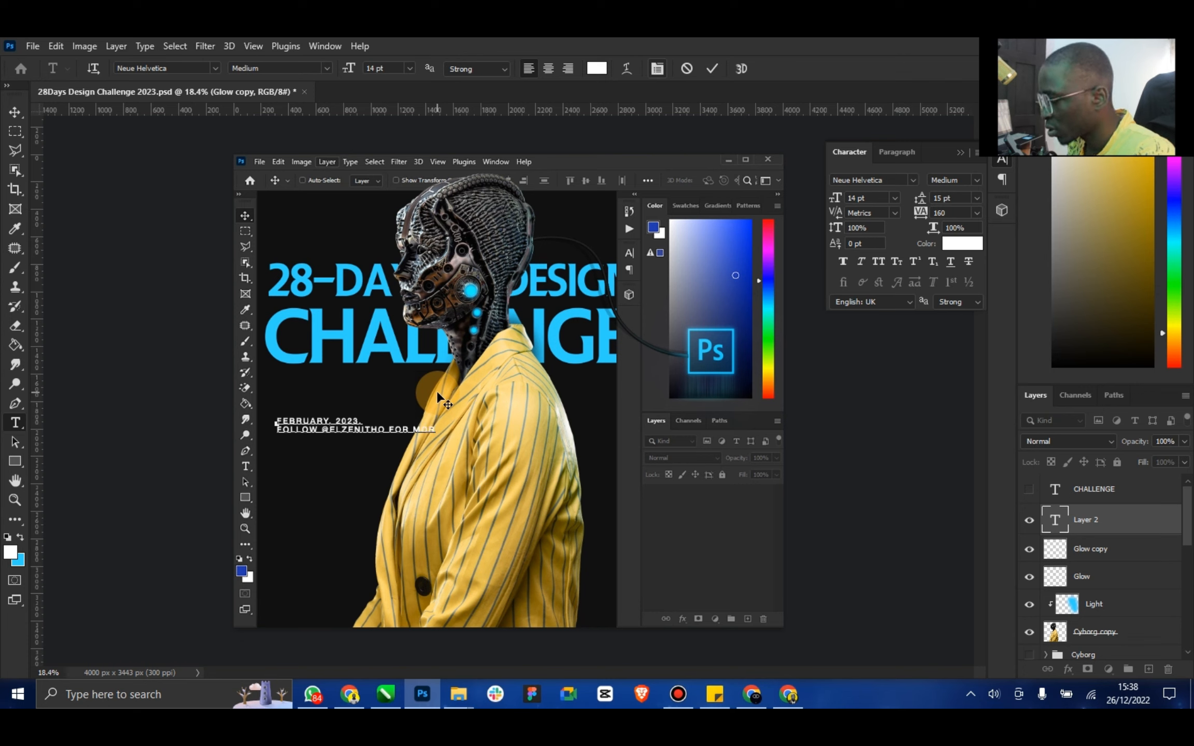
type("E INFOR")
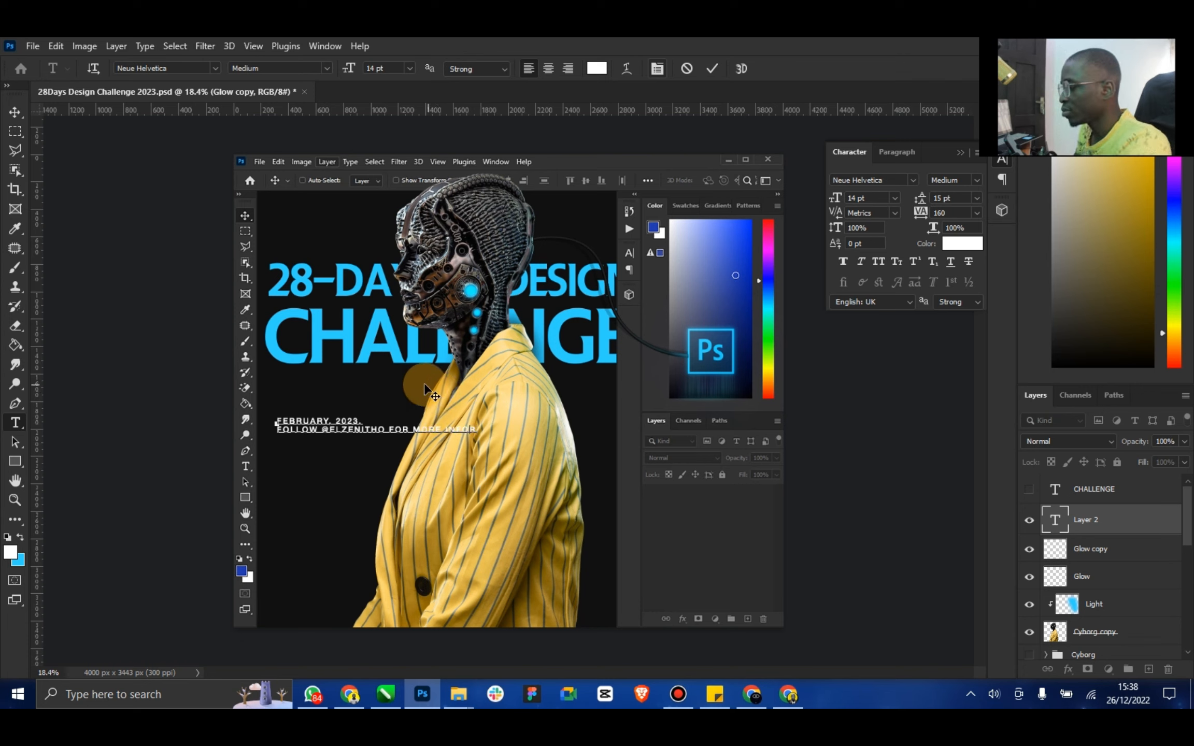
key("Up")
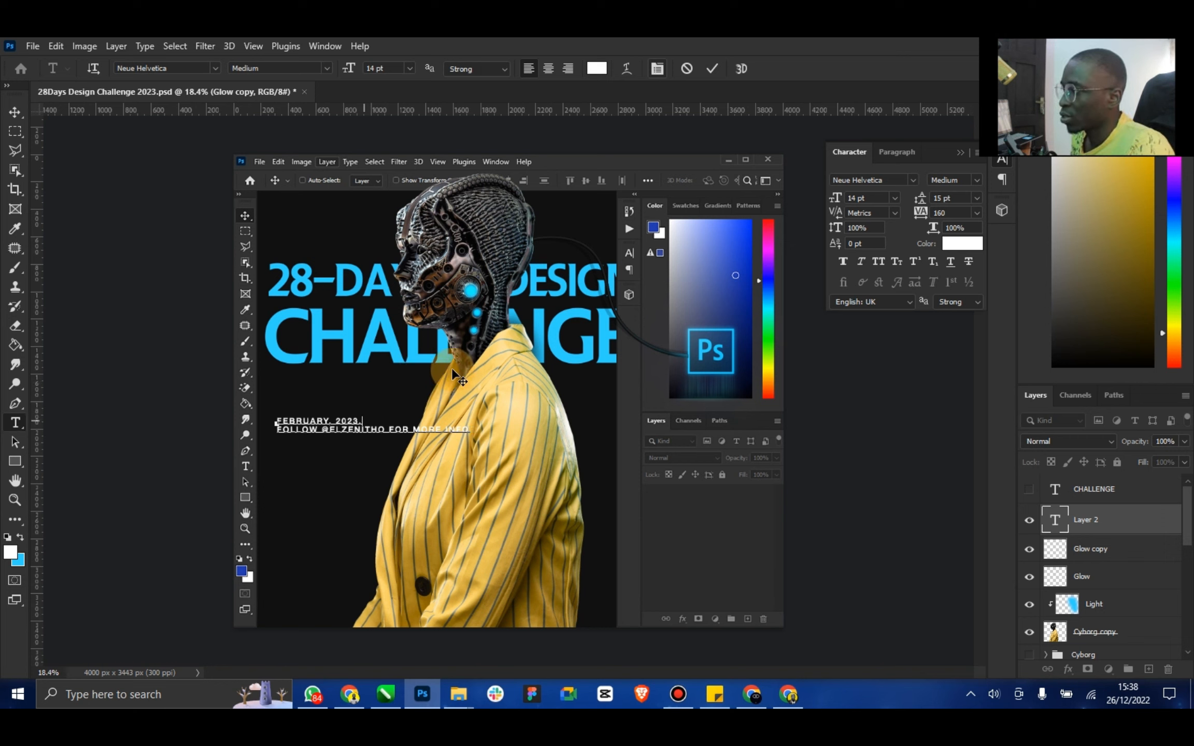
left_click(715, 66)
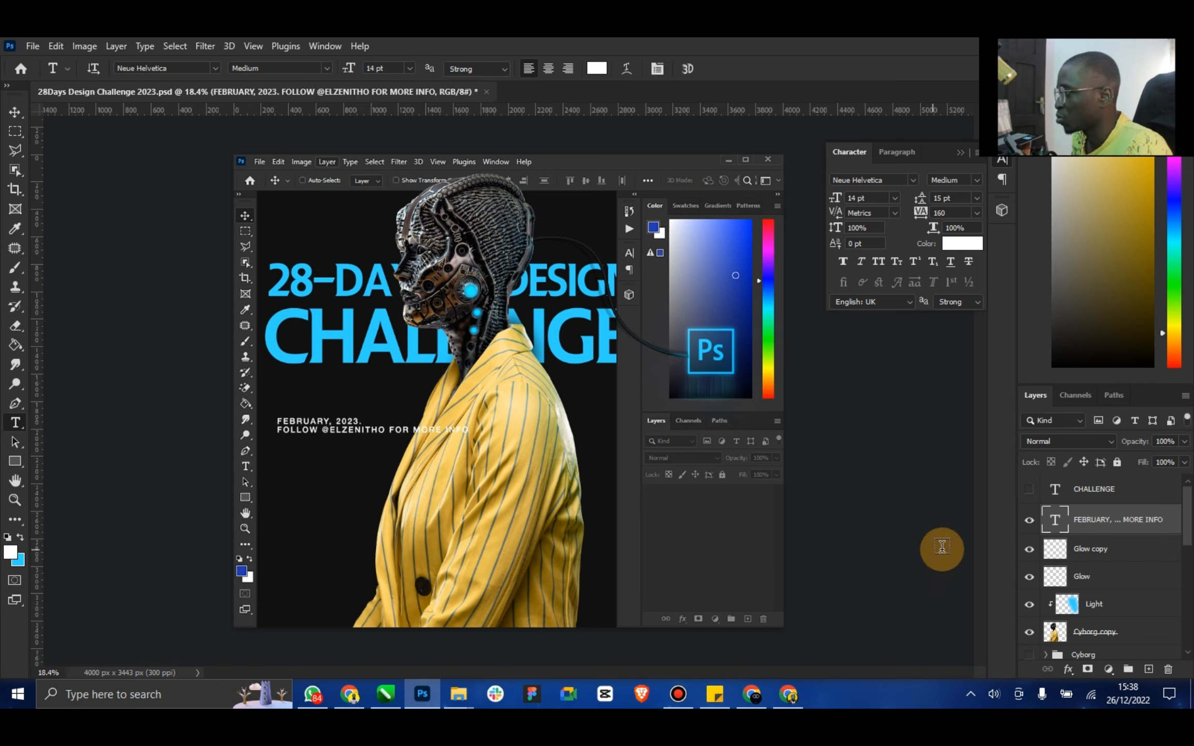
Copy the follow line from the date text and delete it there, leaving only "FEBRUARY, 2023."
double_click(1048, 523)
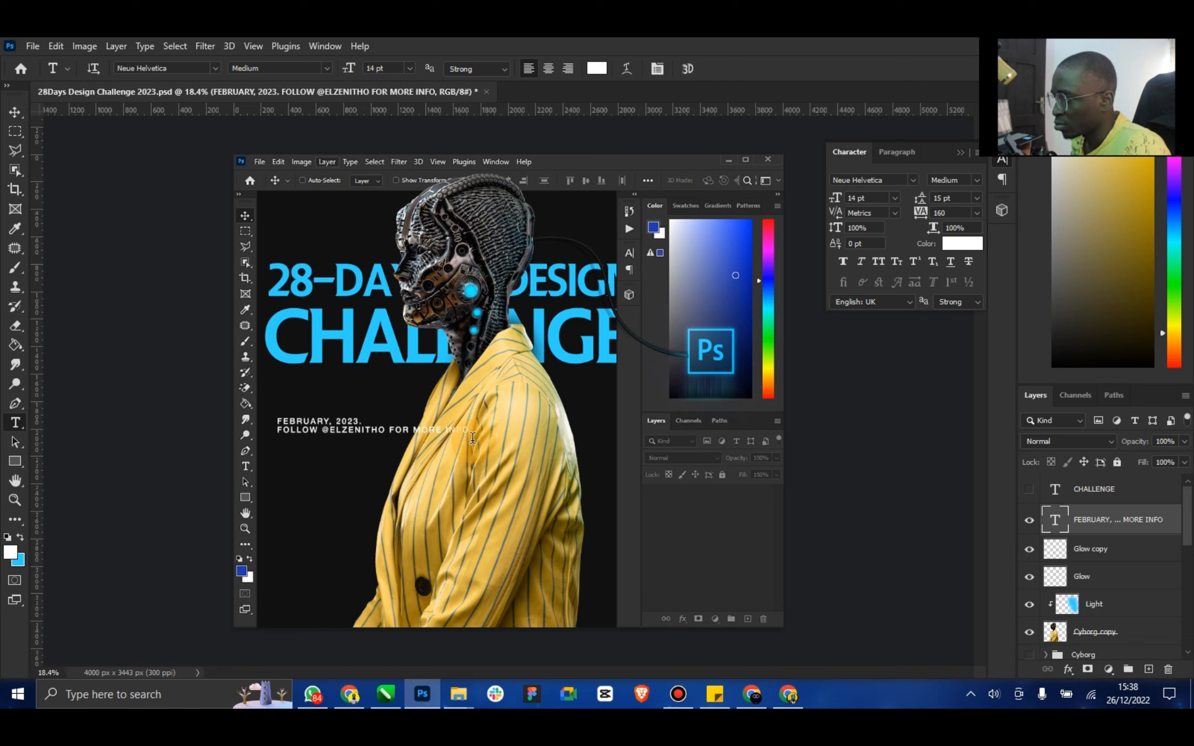
left_click(471, 431)
left_click_drag(431, 432, 271, 435)
key("ctrl+c")
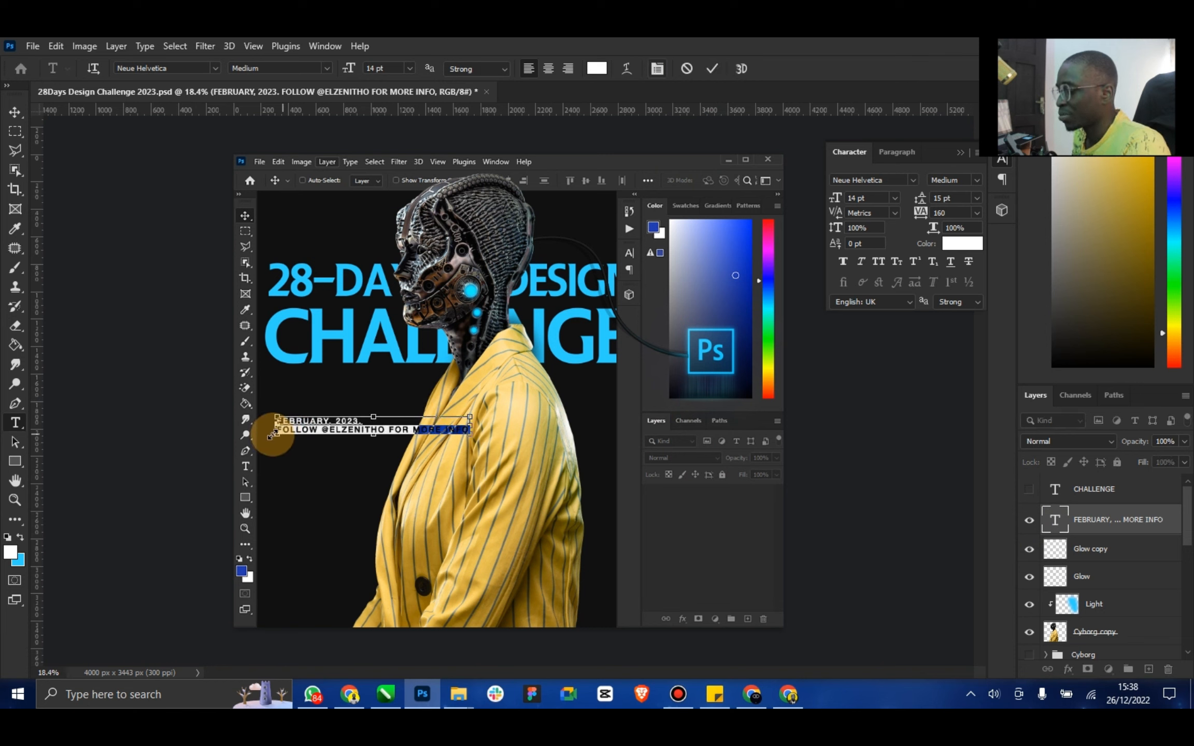
key("BackSpace")
key("BackSpace")
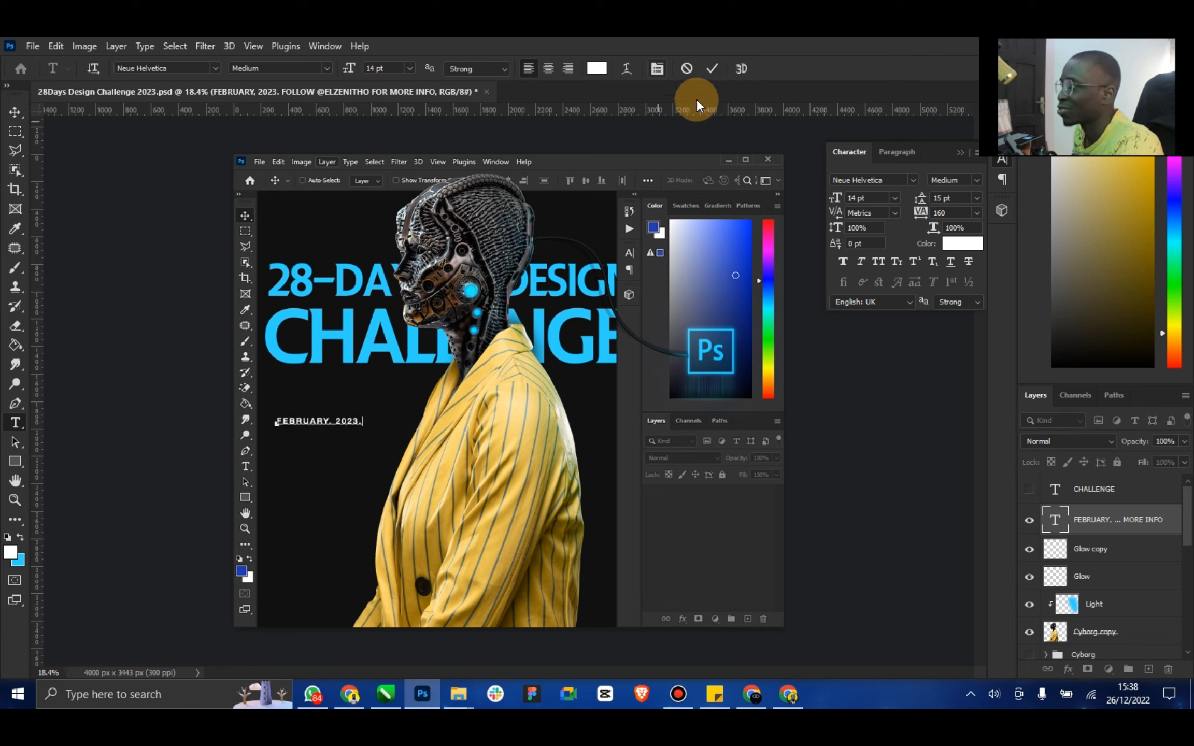
left_click(713, 69)
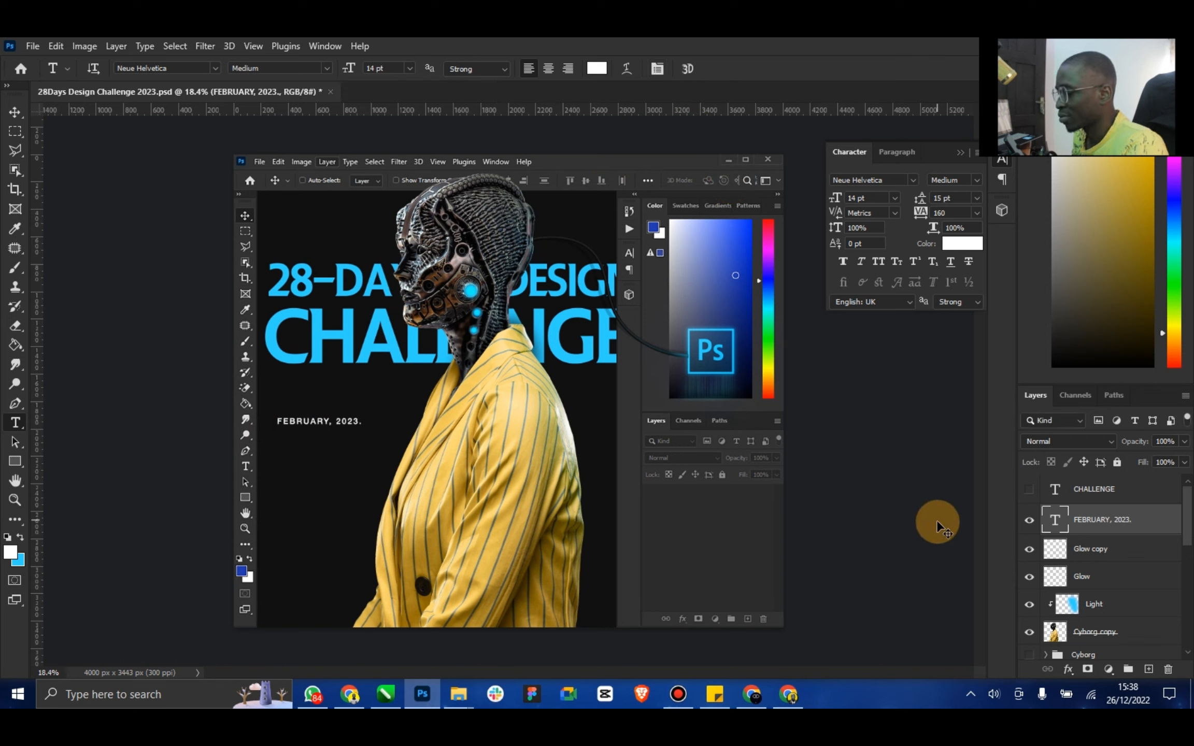
Paste the copied follow line as its own text layer and remove the duplicate date layer
key("ctrl+j")
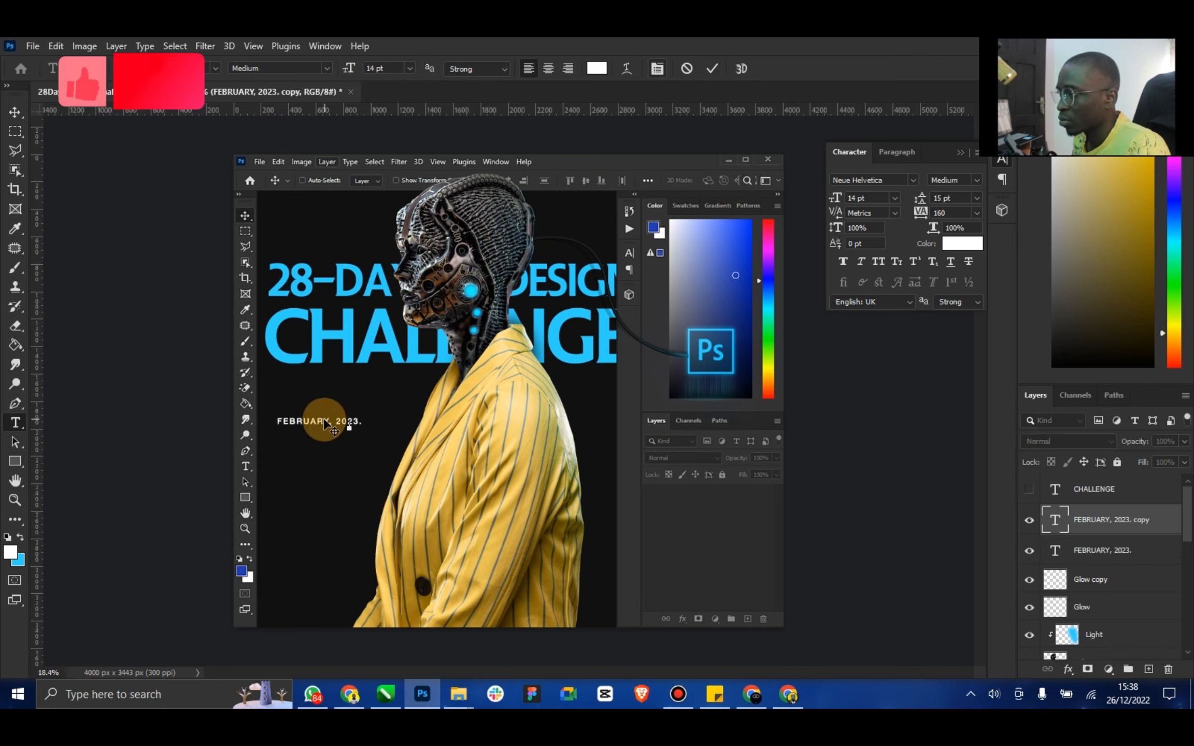
left_click(350, 426)
key("ctrl+v")
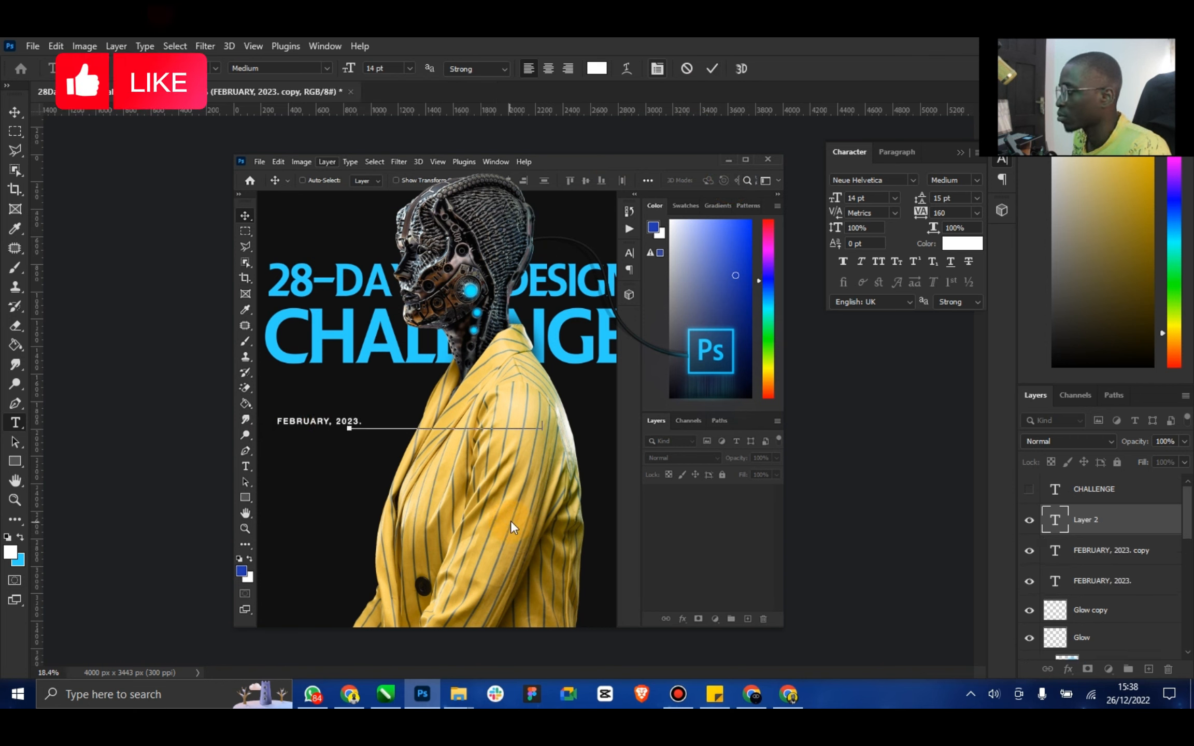
left_click(8, 119)
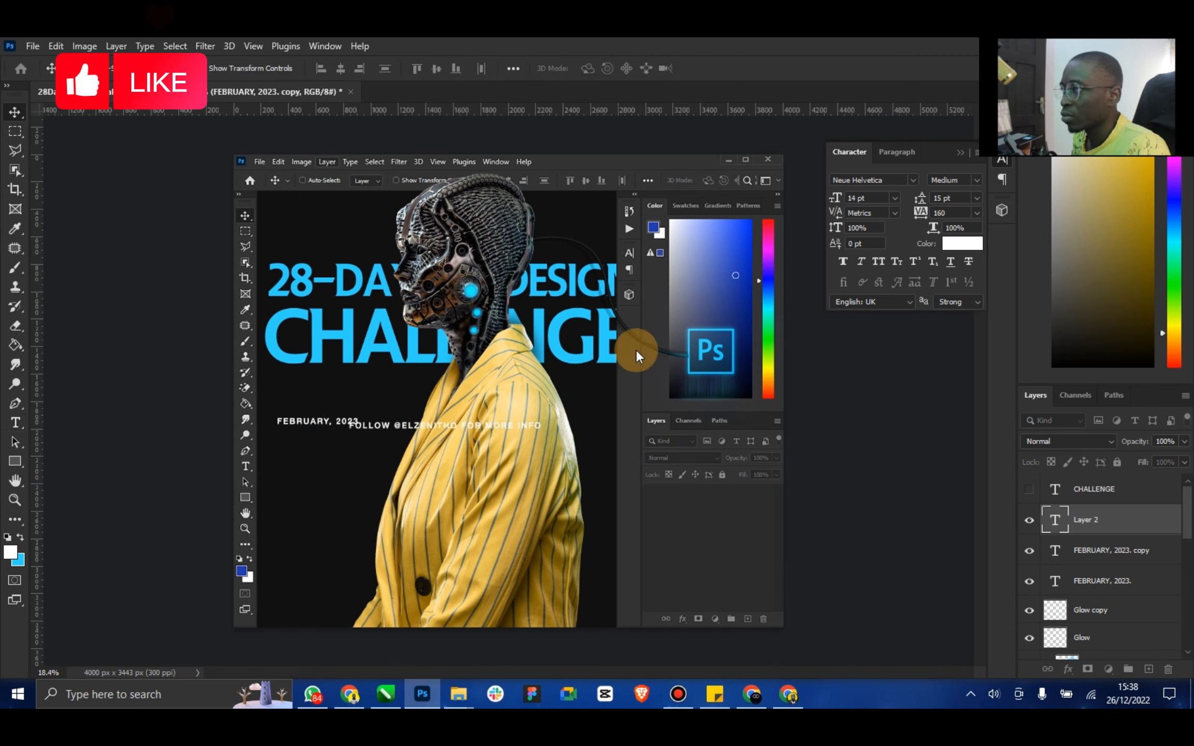
left_click(1138, 564)
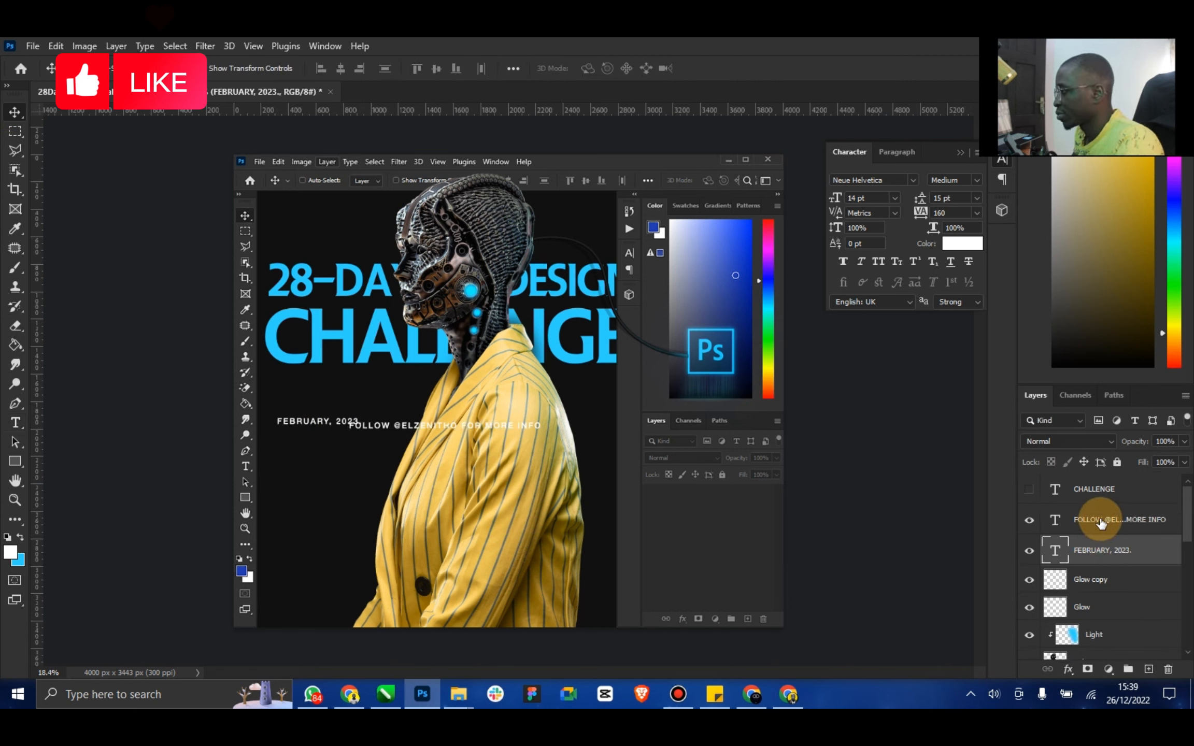
key("Delete")
Scale the follow line to 58.37% and place it in the artwork's bottom-right corner, beneath the Ps logo
left_click_drag(404, 434, 332, 615)
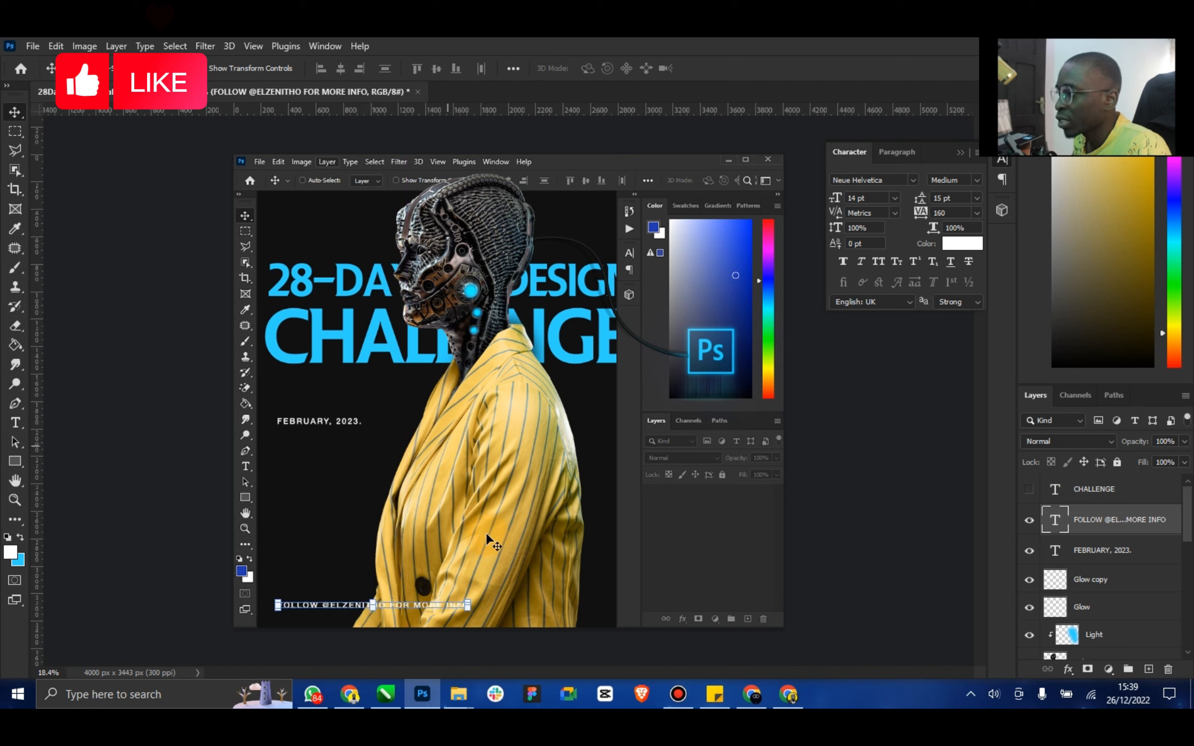
key("ctrl+t")
left_click_drag(470, 613, 390, 619)
left_click(717, 71)
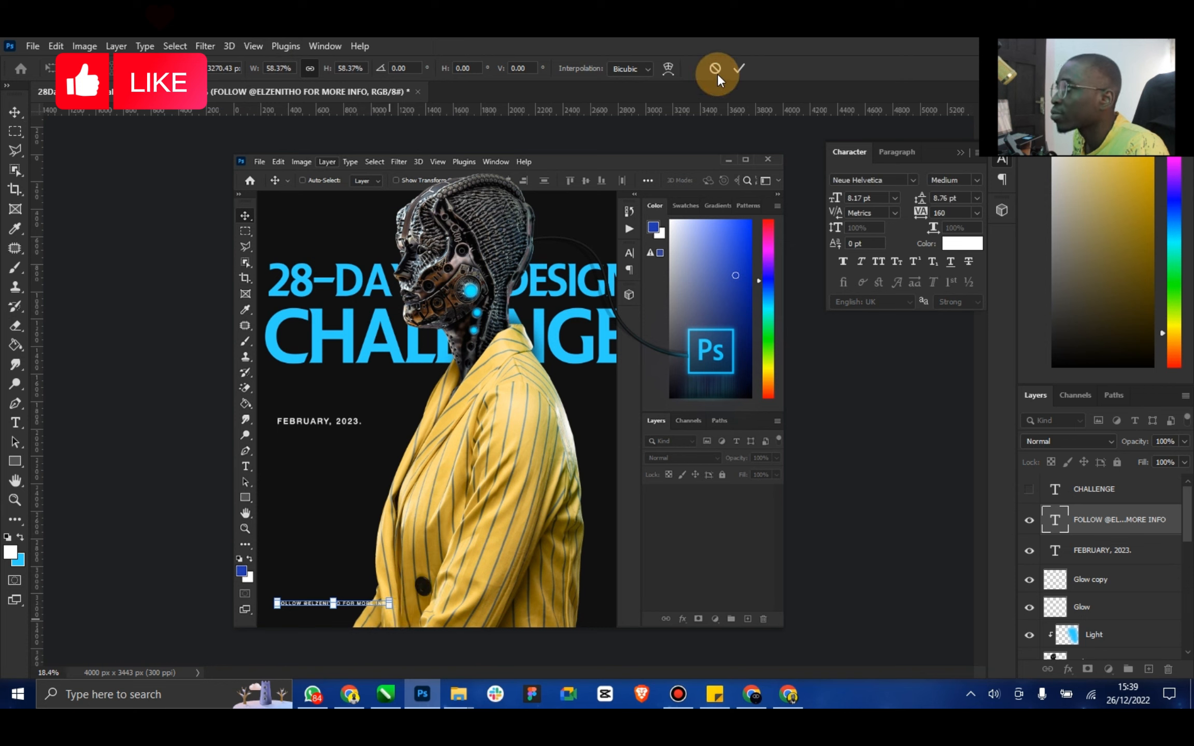
left_click(735, 66)
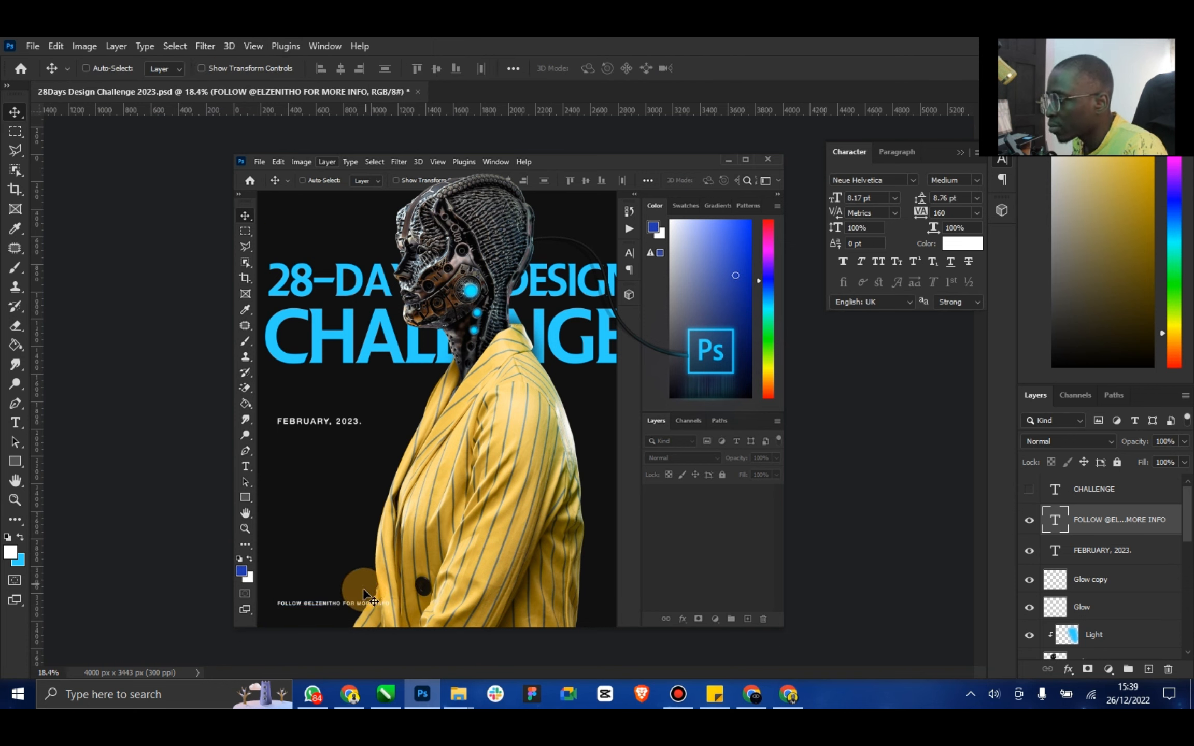
left_click_drag(323, 601, 707, 602)
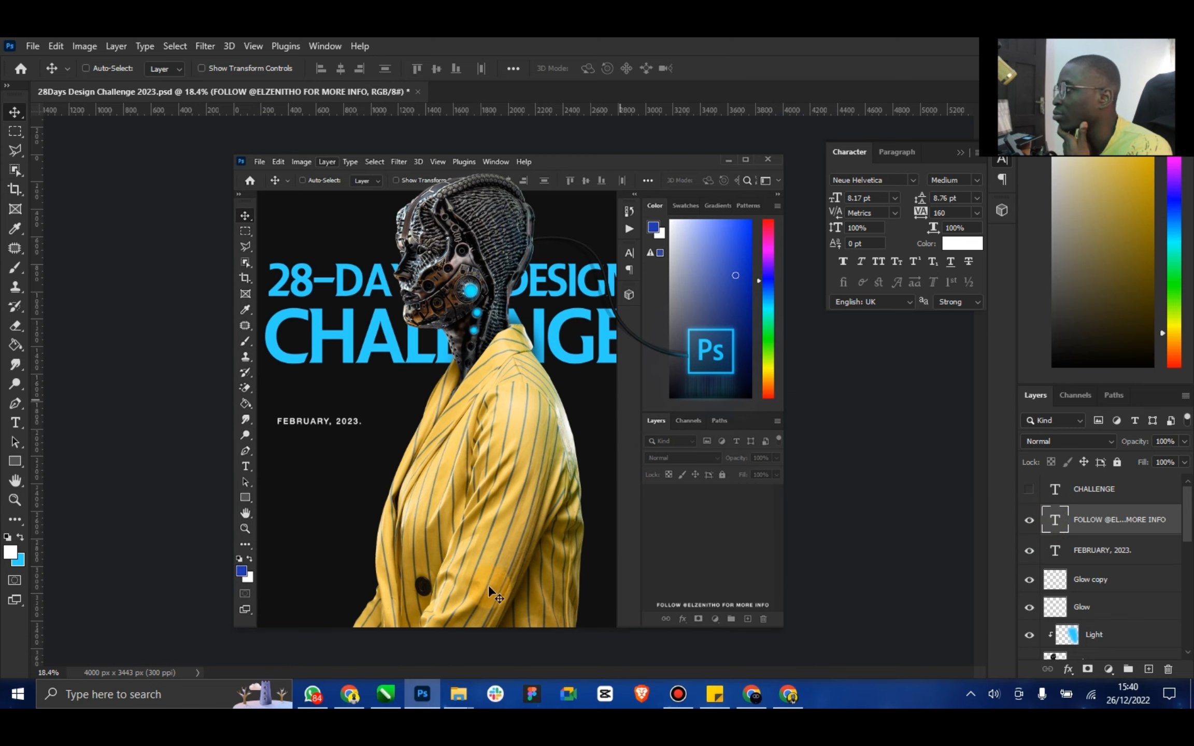
Switch to File Explorer and open the dps folder inside the Desktop hub folder's Showroom folder
mouse_move(458, 683)
left_click(450, 599)
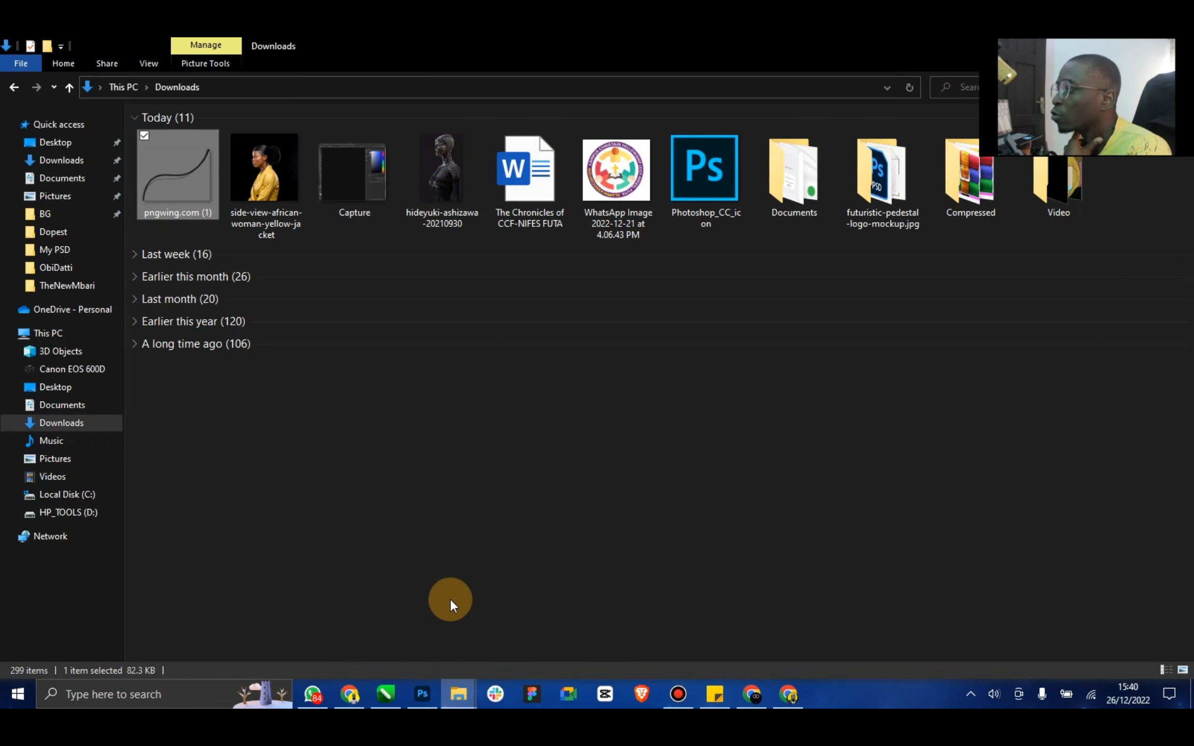
left_click(73, 387)
double_click(431, 165)
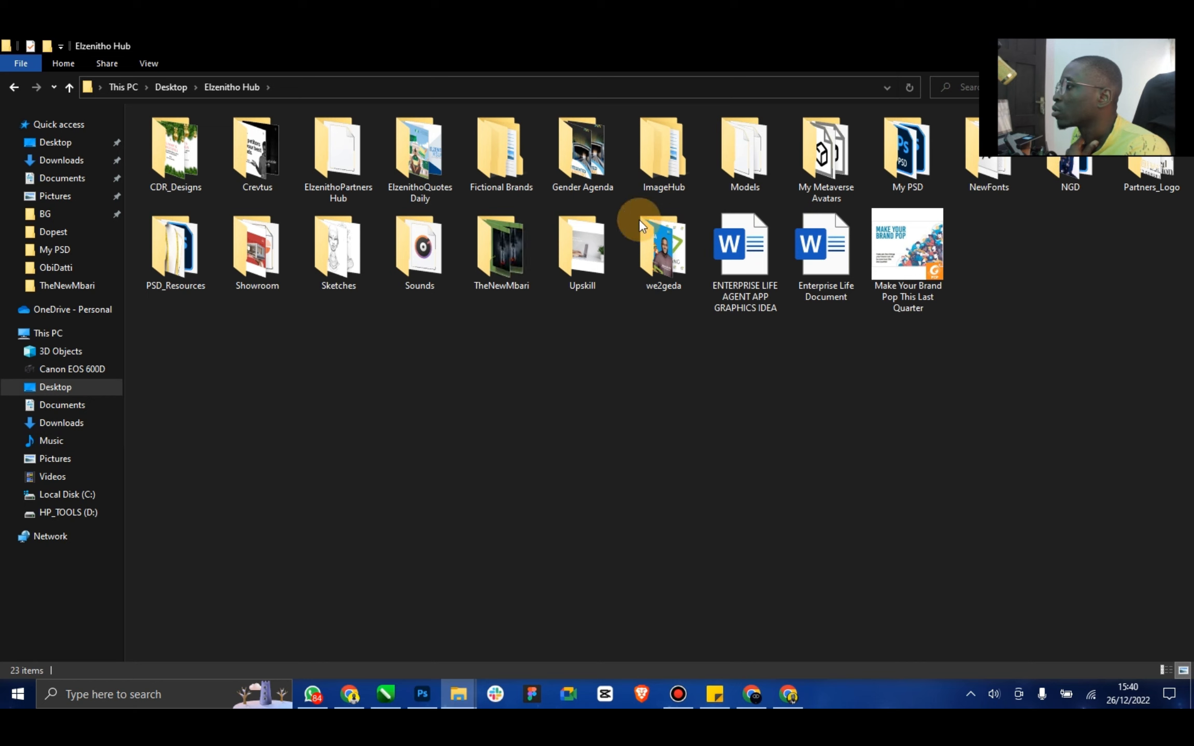
double_click(235, 264)
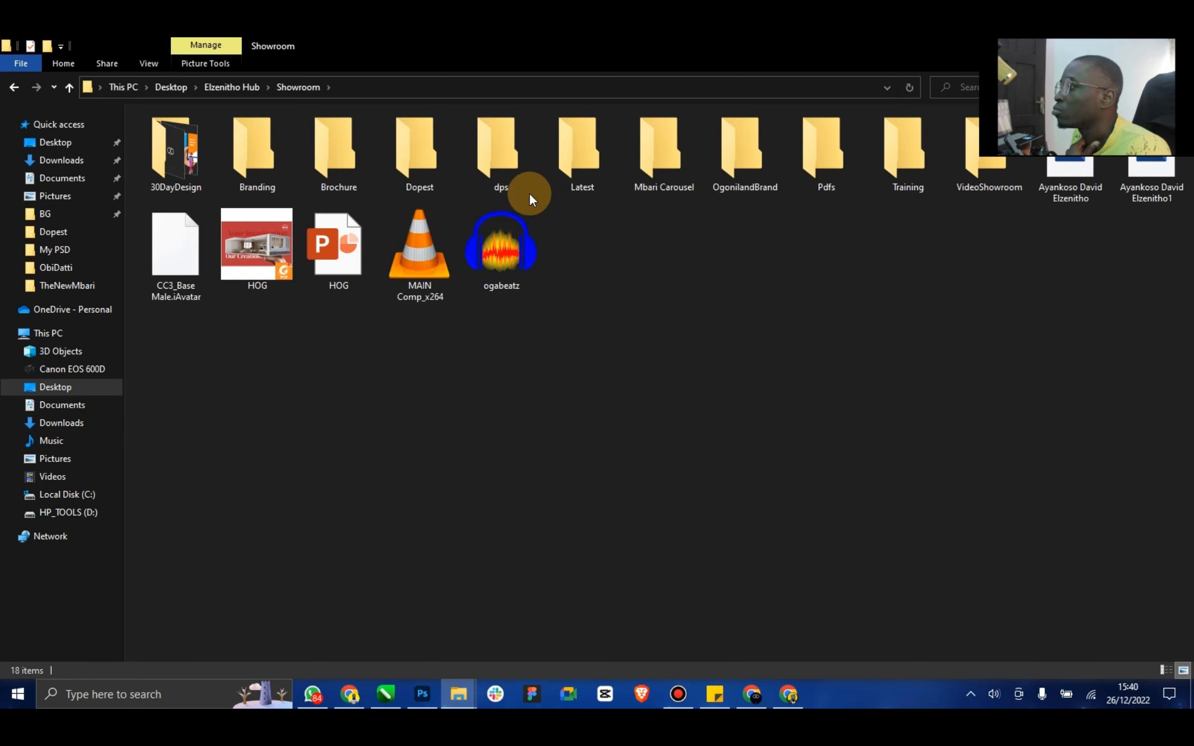
left_click(498, 152)
double_click(498, 151)
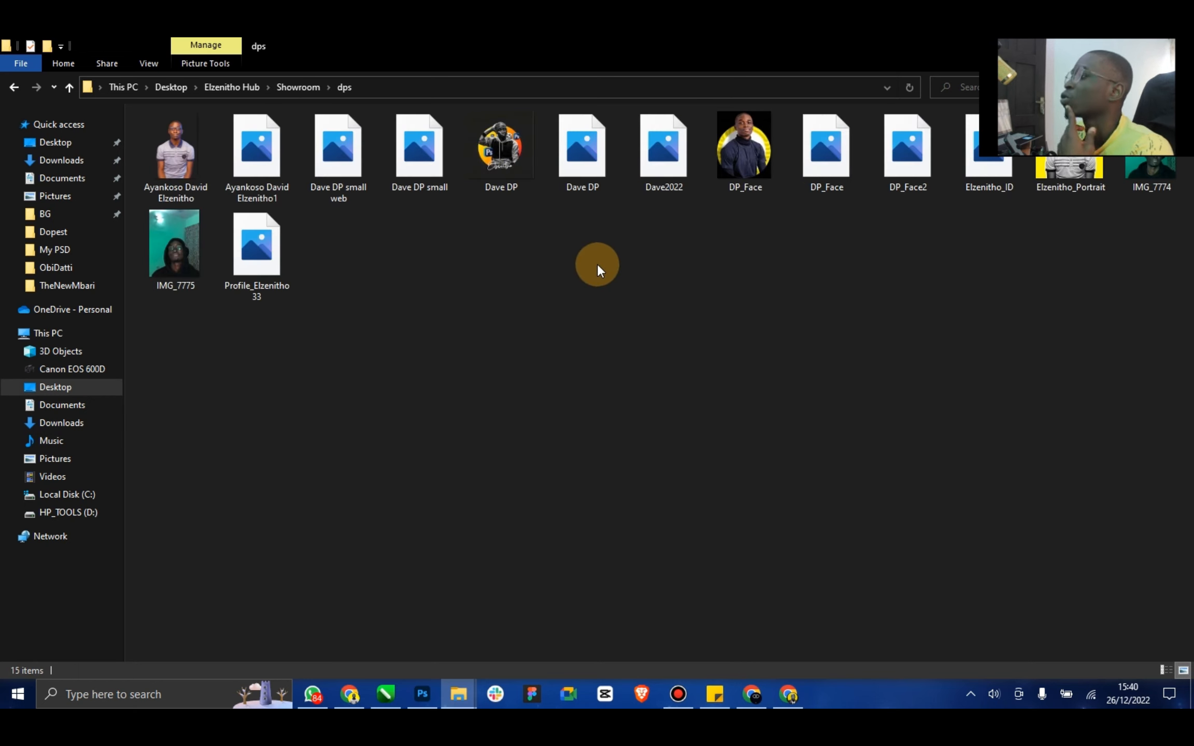
Place the small web version of the round profile picture in Photoshop, scaled to 49.97%, near the mock-up's search icon
left_click(347, 193)
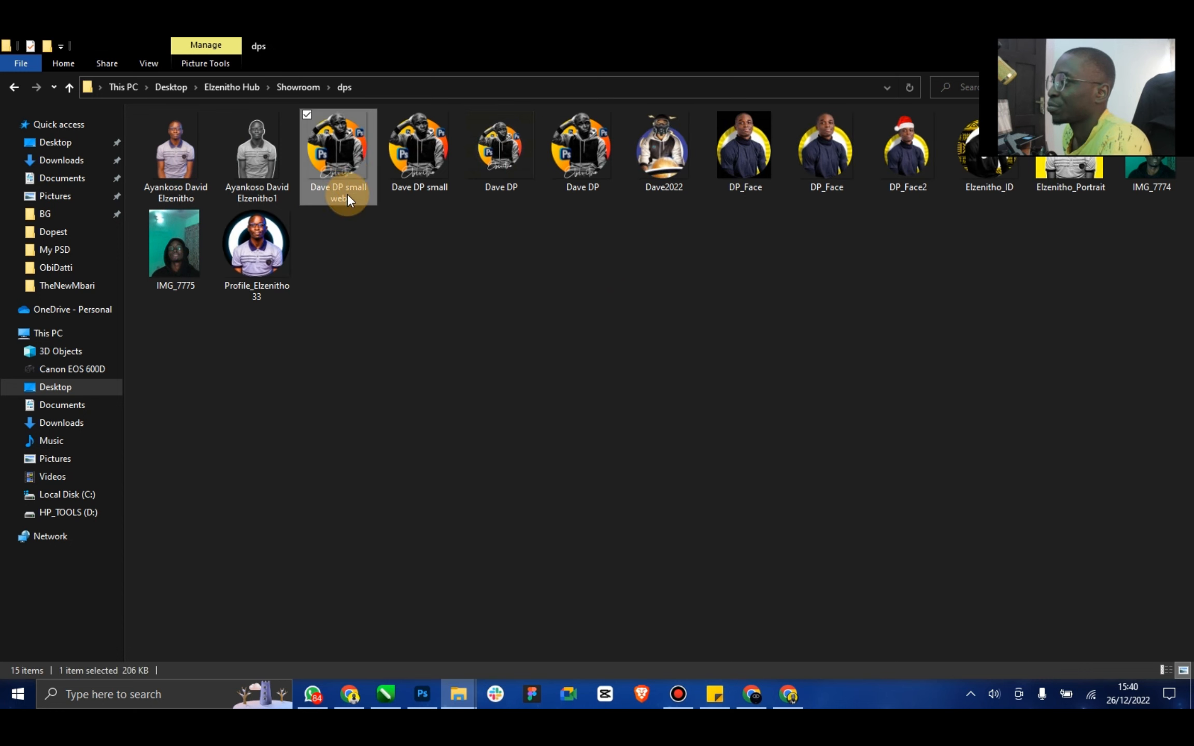
left_click_drag(354, 154, 565, 517)
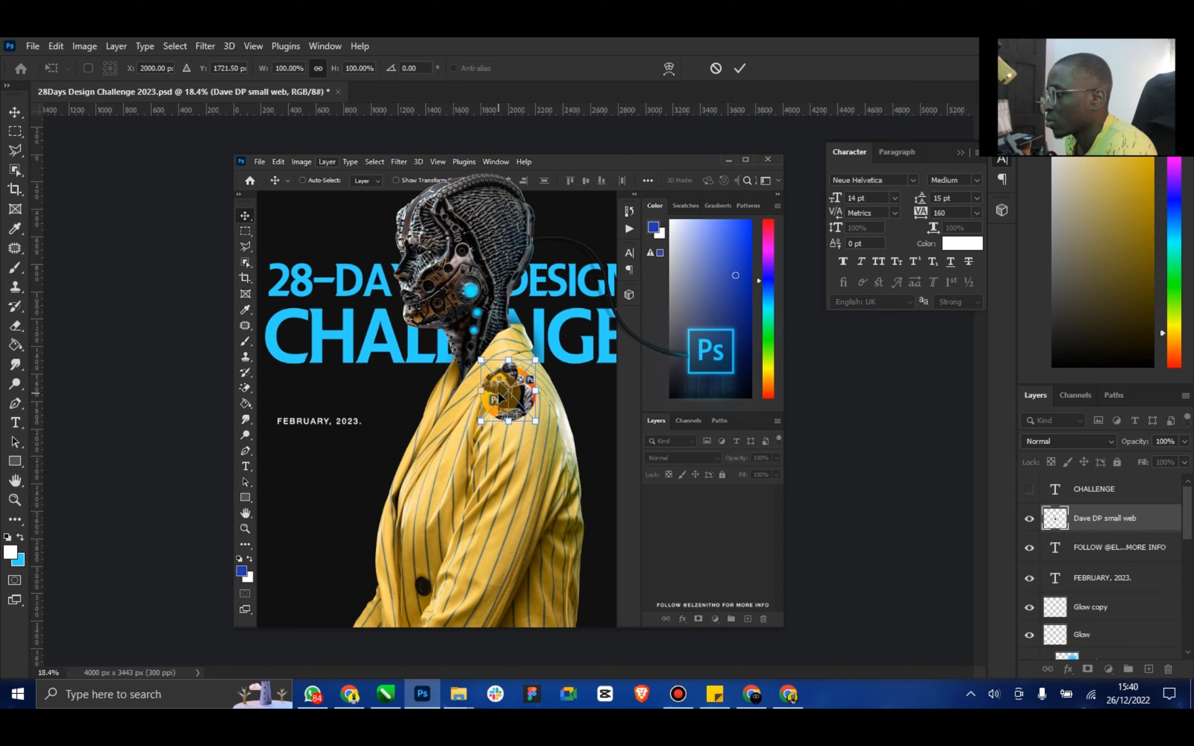
left_click_drag(498, 398, 694, 250)
mouse_move(728, 211)
left_mouse_down()
mouse_move(711, 233)
mouse_move(730, 199)
left_mouse_up()
left_click_drag(697, 248, 725, 175)
left_click(741, 64)
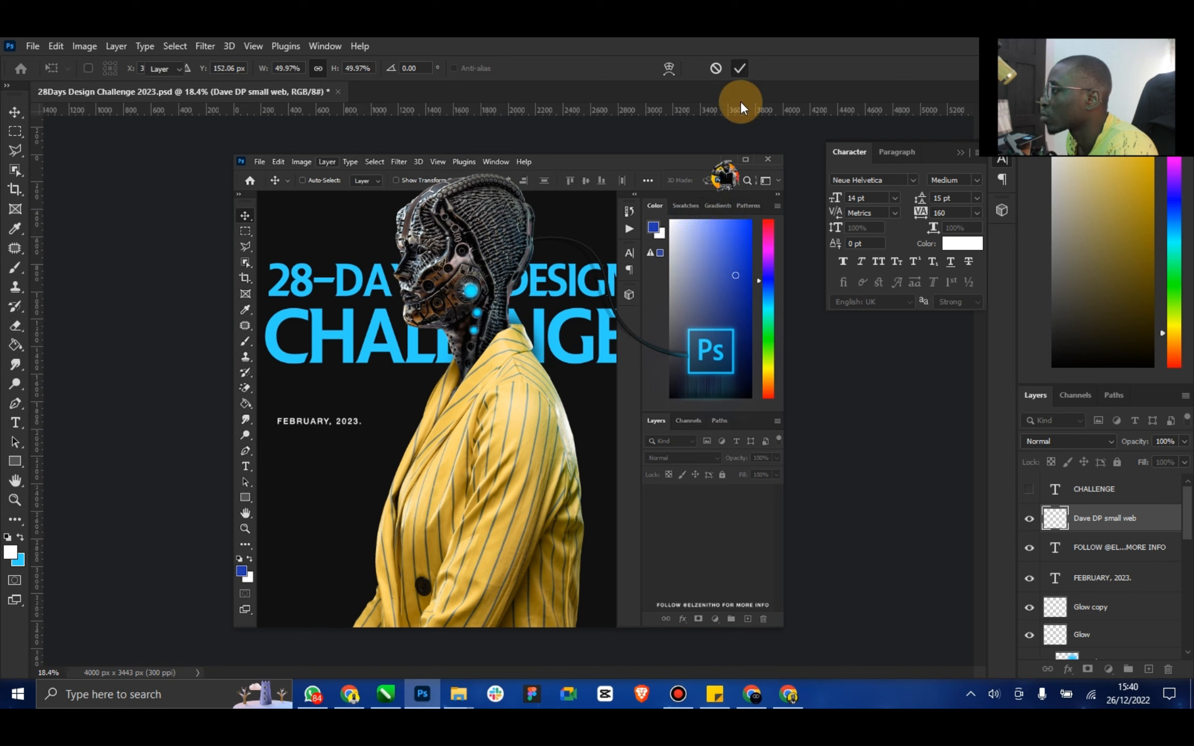
Scale the profile picture to 29.73% and fit it into the mock-up's options bar, between the 3D Mode and search icons
left_click(21, 500)
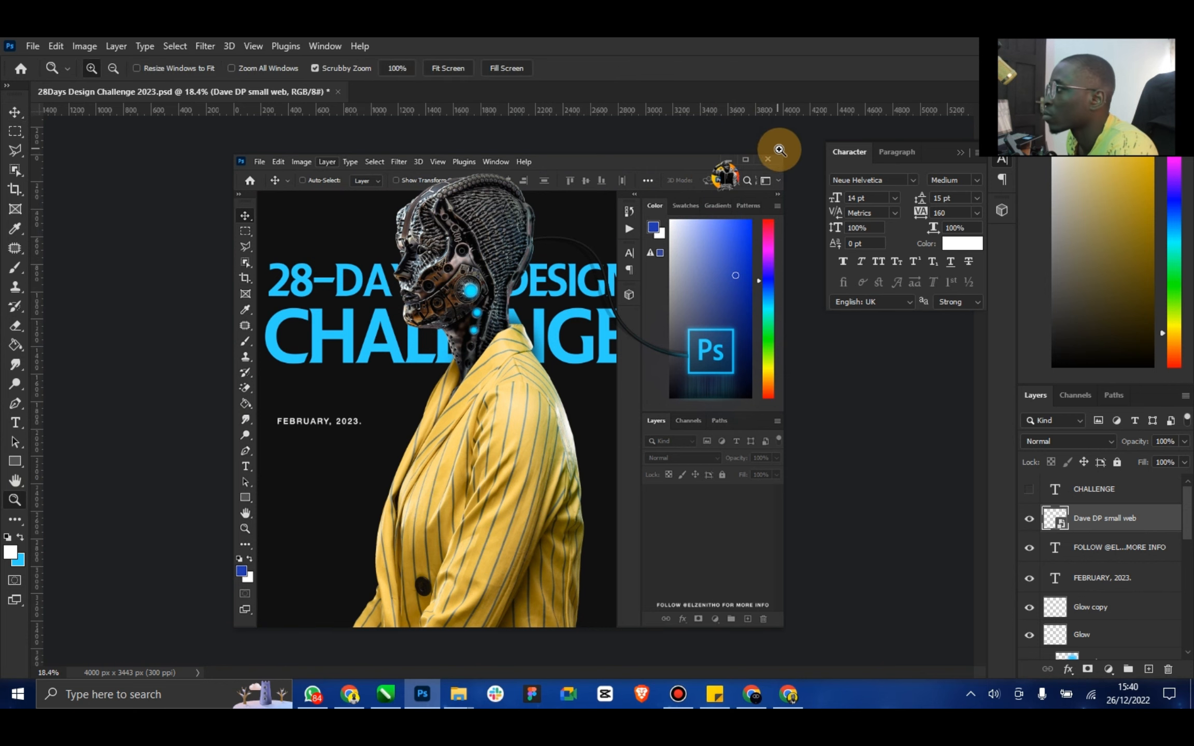
left_click_drag(765, 160, 876, 129)
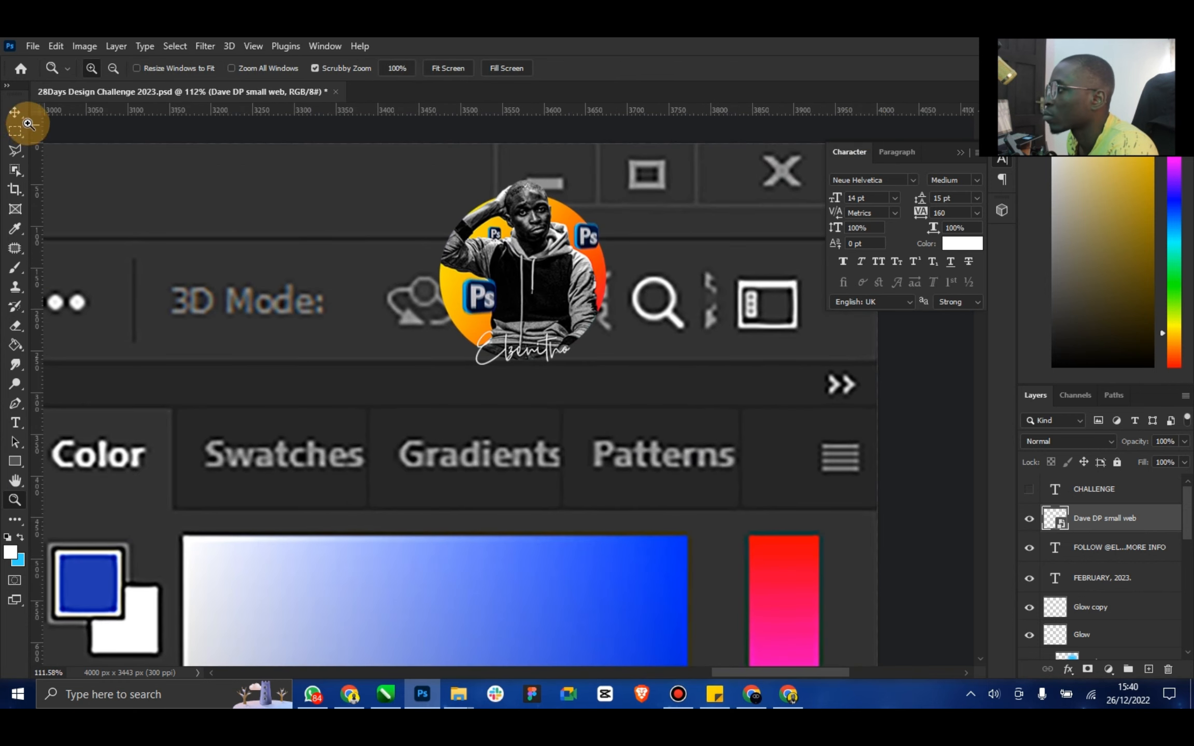
left_click(15, 112)
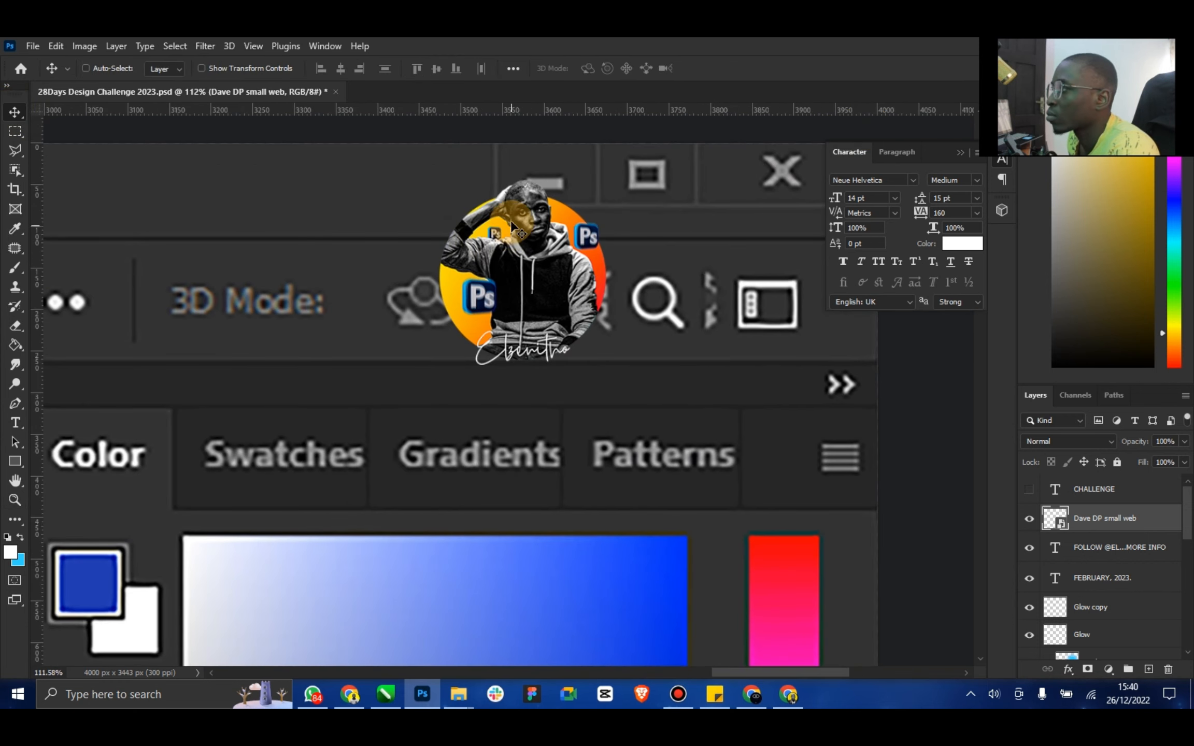
left_click(243, 66)
left_click_drag(444, 175, 524, 218)
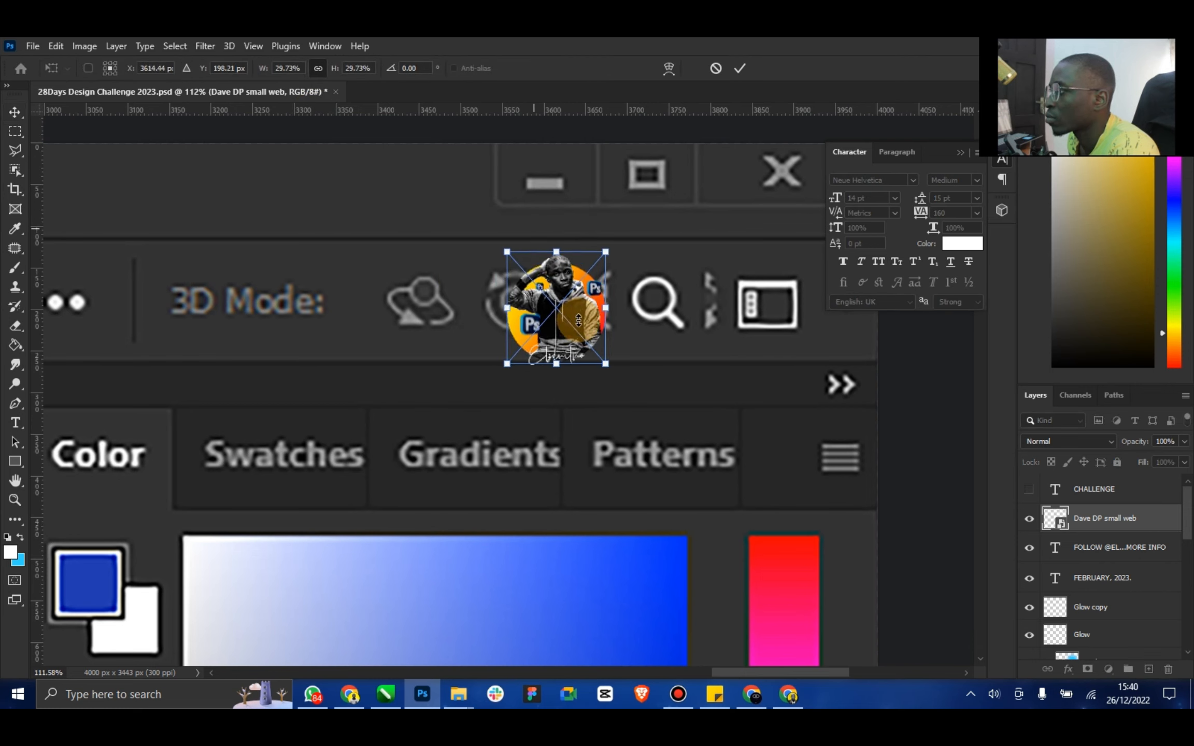
left_click_drag(578, 319, 541, 307)
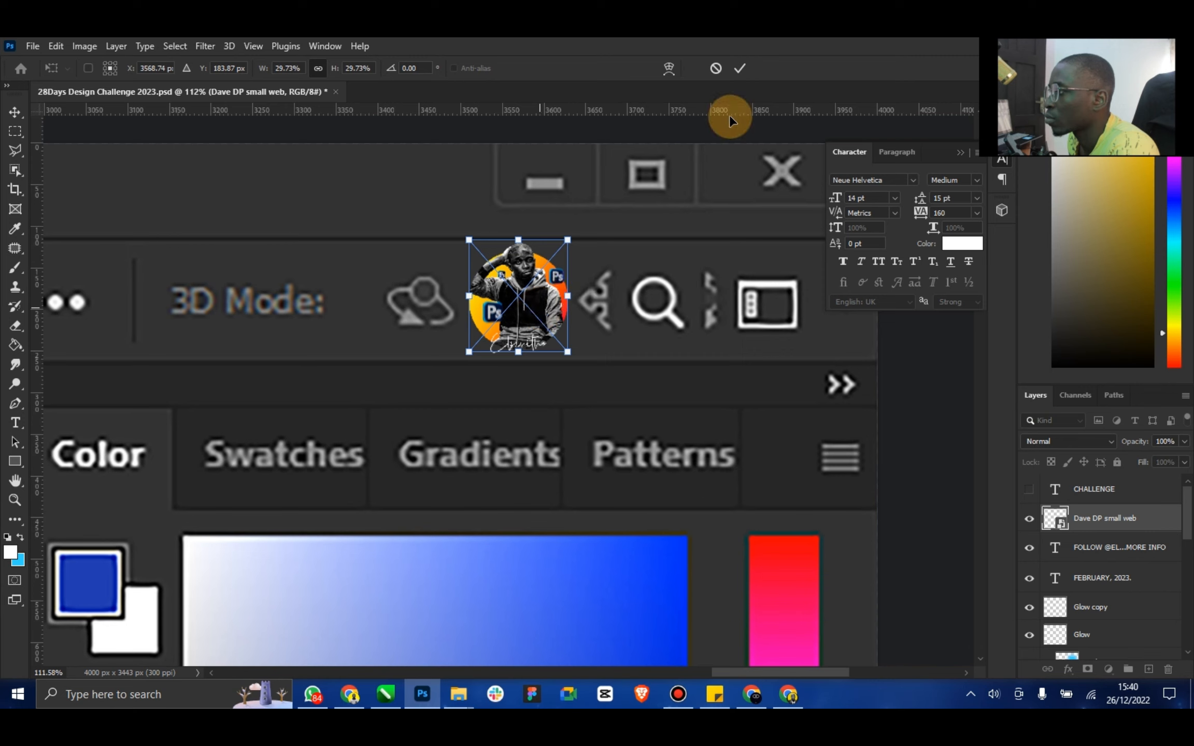
left_click(740, 69)
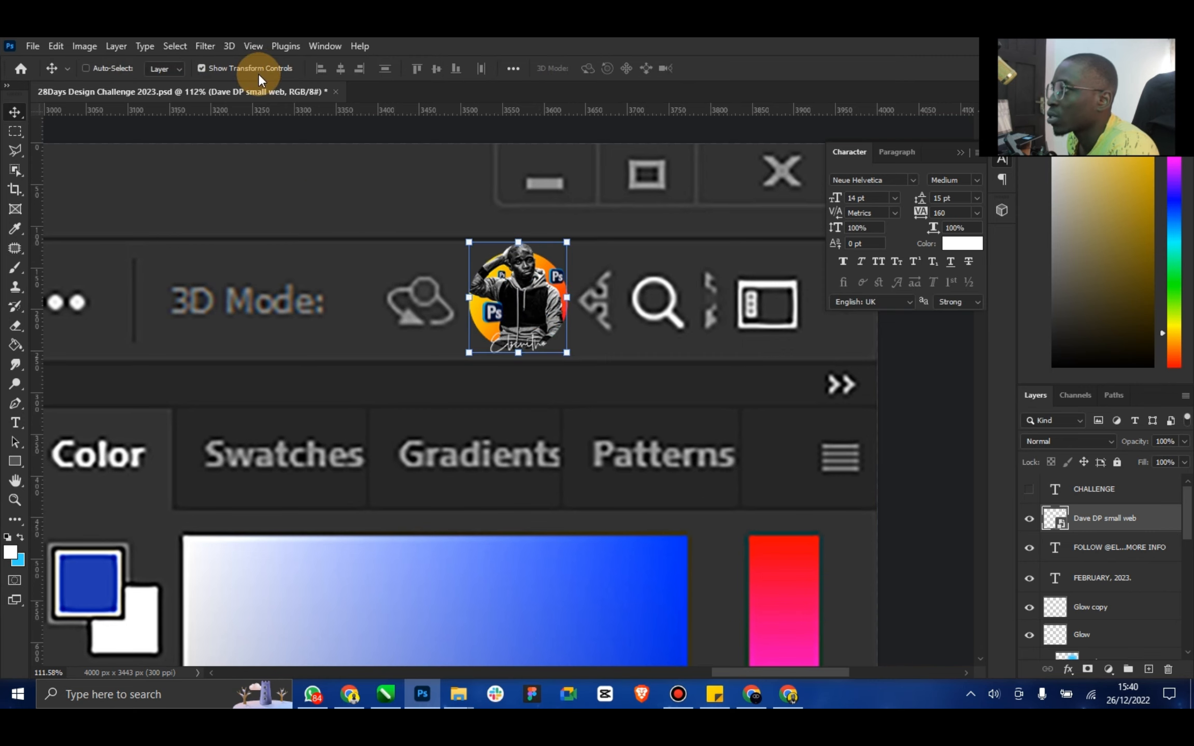
Rasterize the profile picture layer and desaturate it
left_click(76, 48)
mouse_move(225, 87)
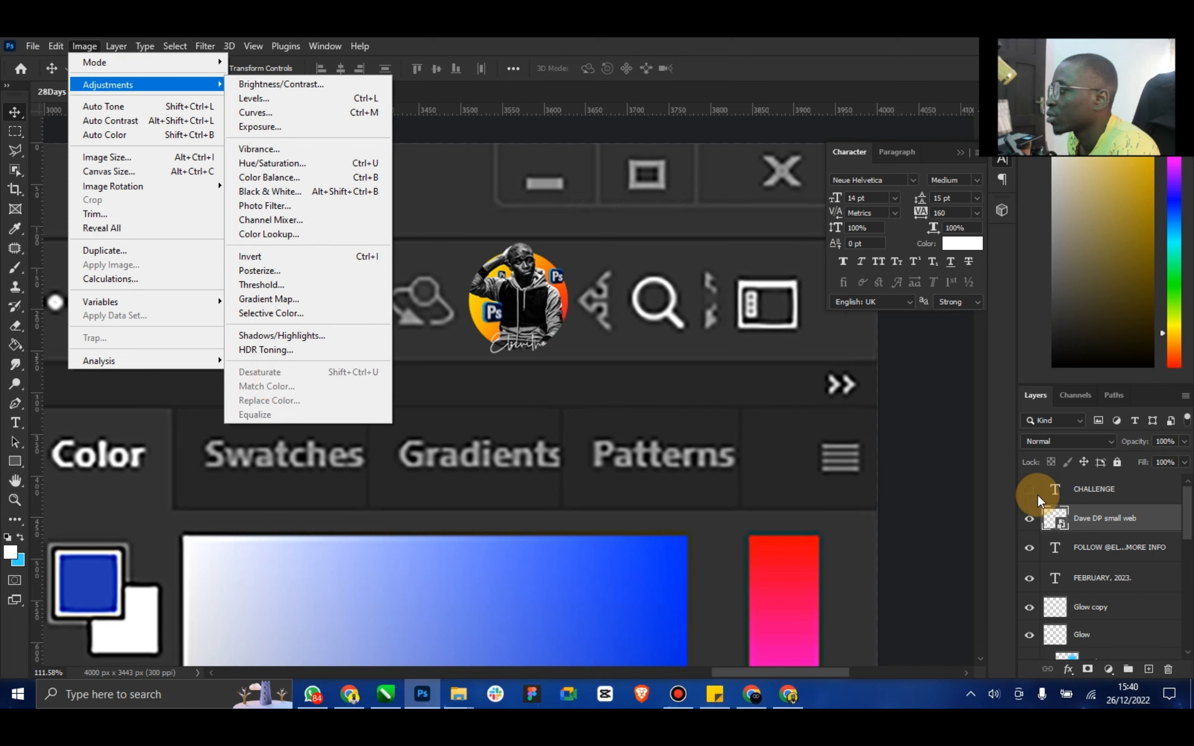
left_click(1134, 520)
right_click(1133, 520)
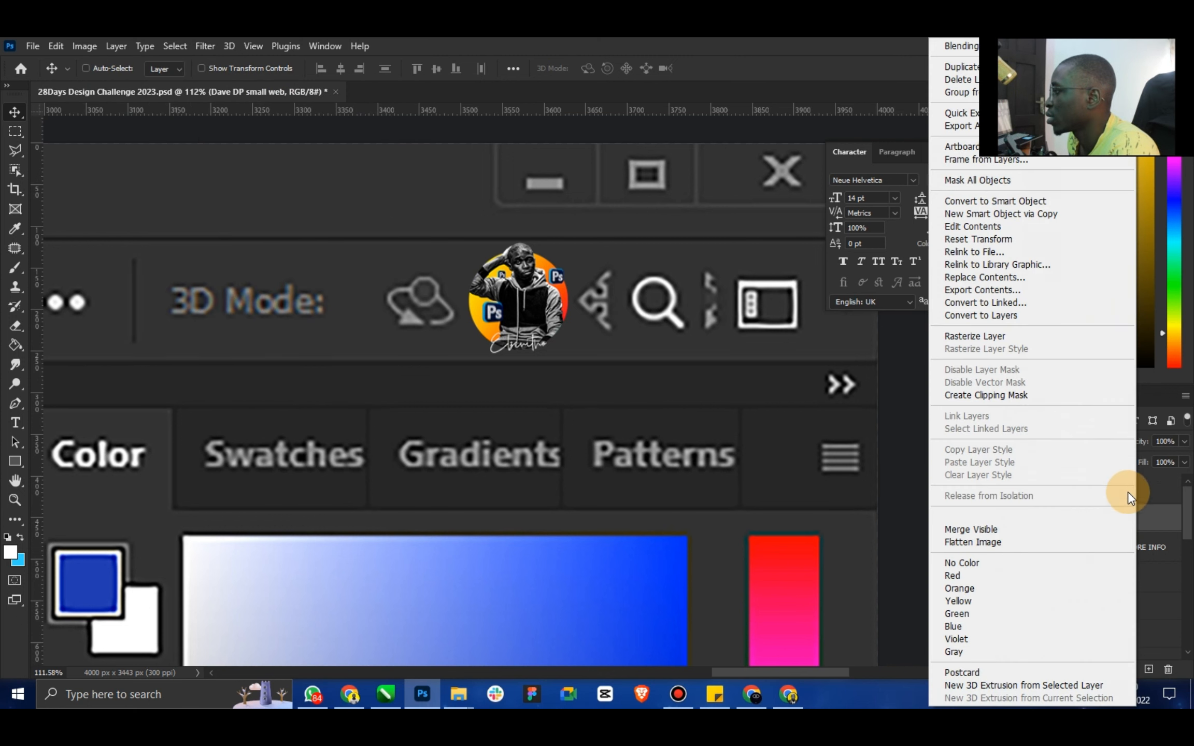
left_click(994, 335)
left_click(90, 46)
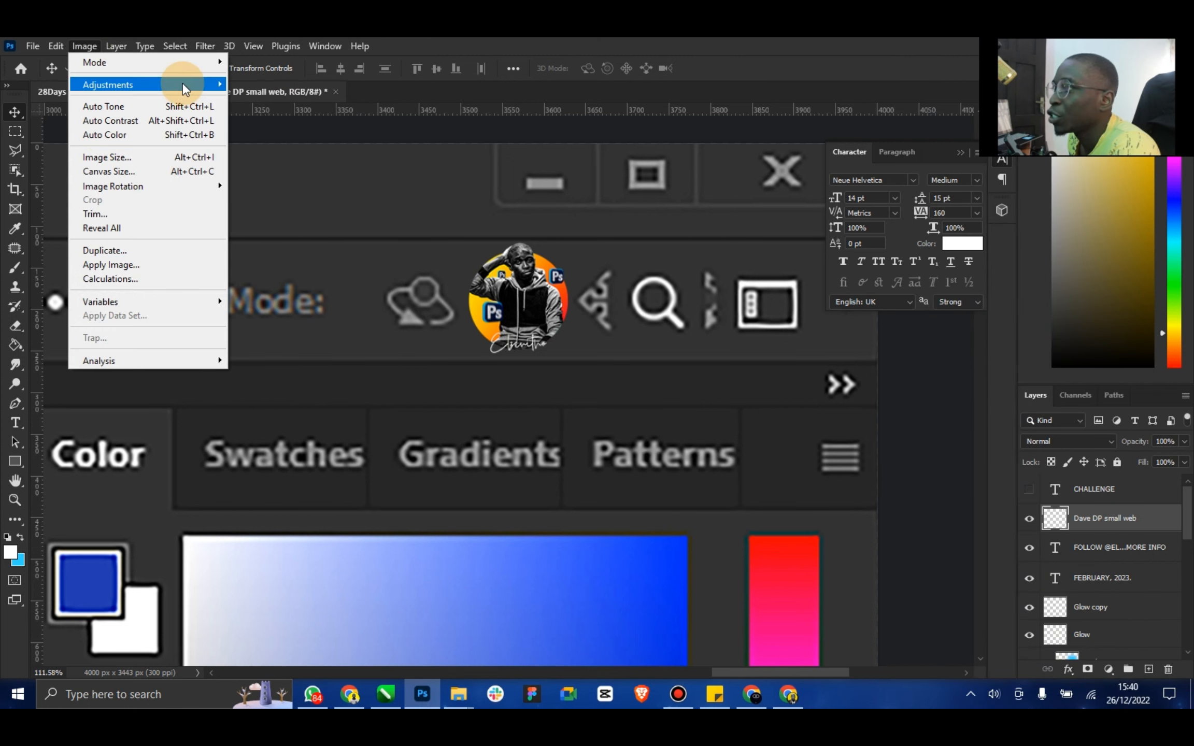
mouse_move(182, 82)
left_click(301, 371)
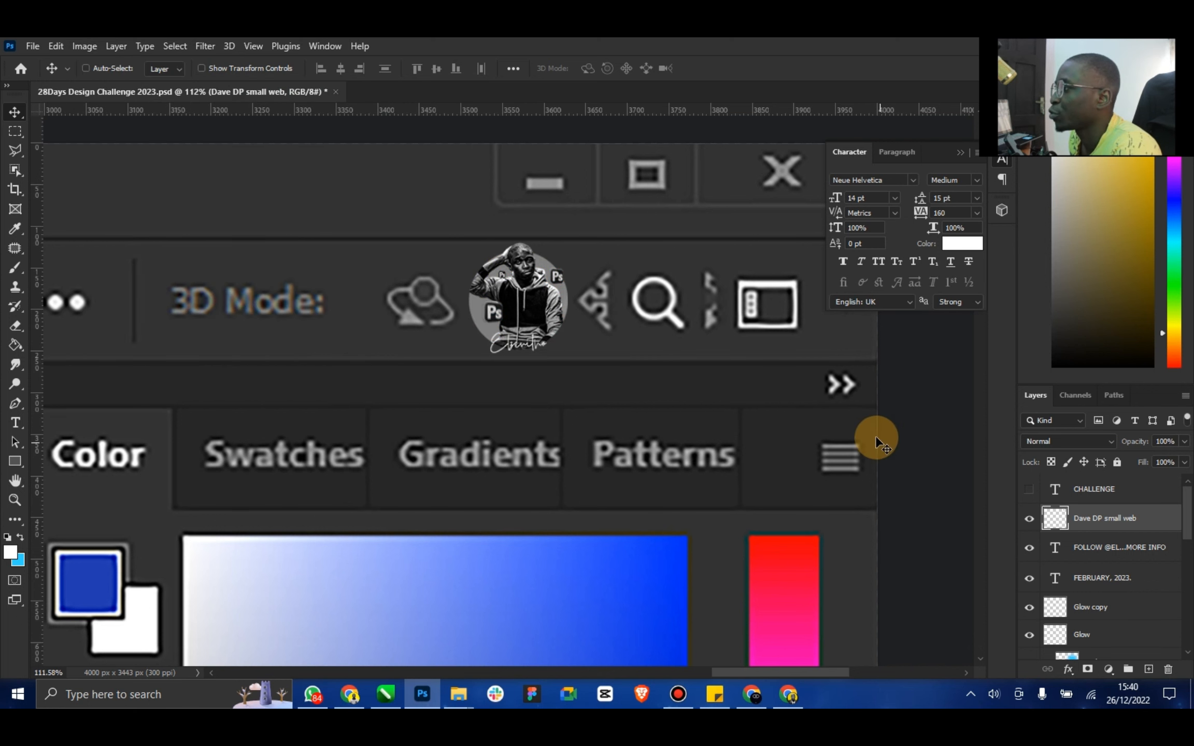
Save the document 28Days Design Challenge 2023.psd
double_click(15, 481)
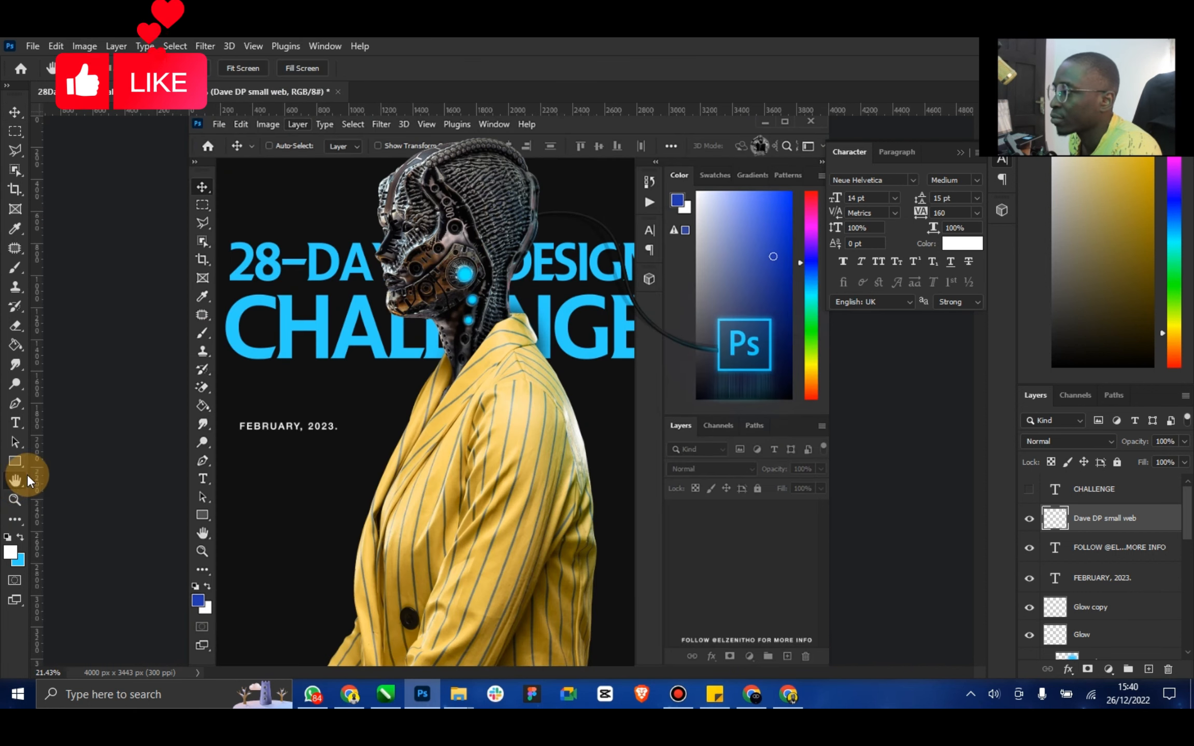
left_click(14, 499)
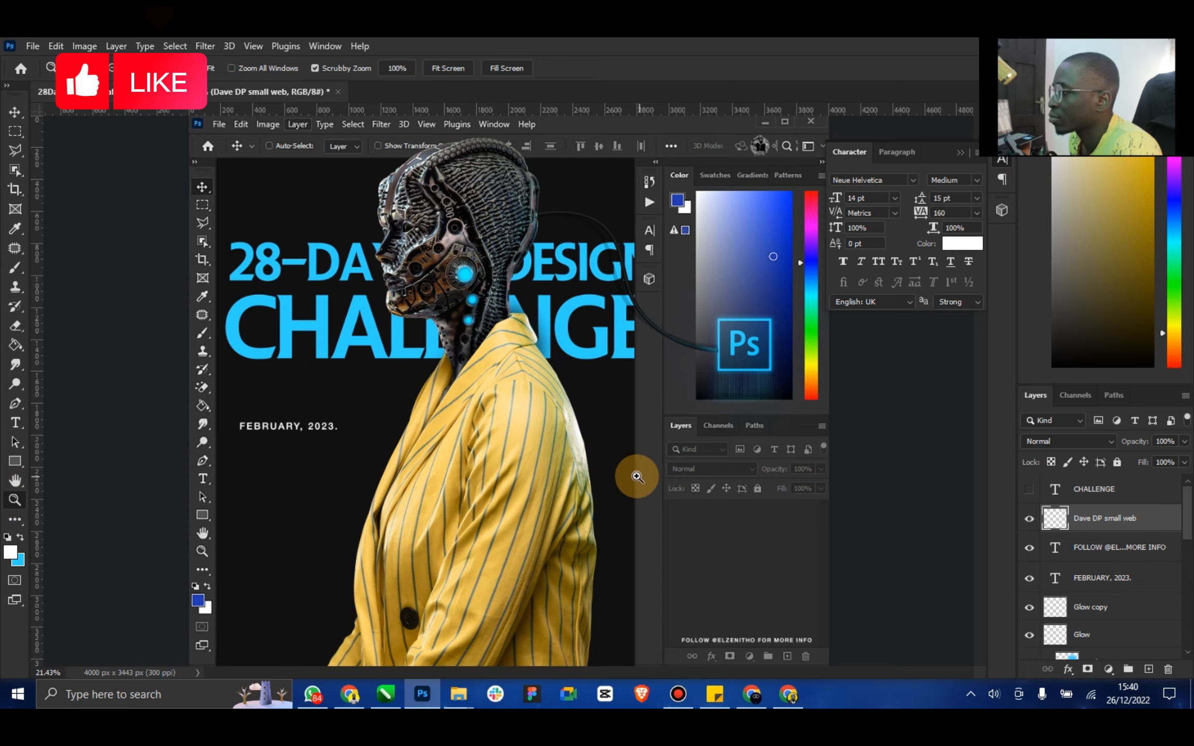
left_click_drag(634, 474, 604, 475)
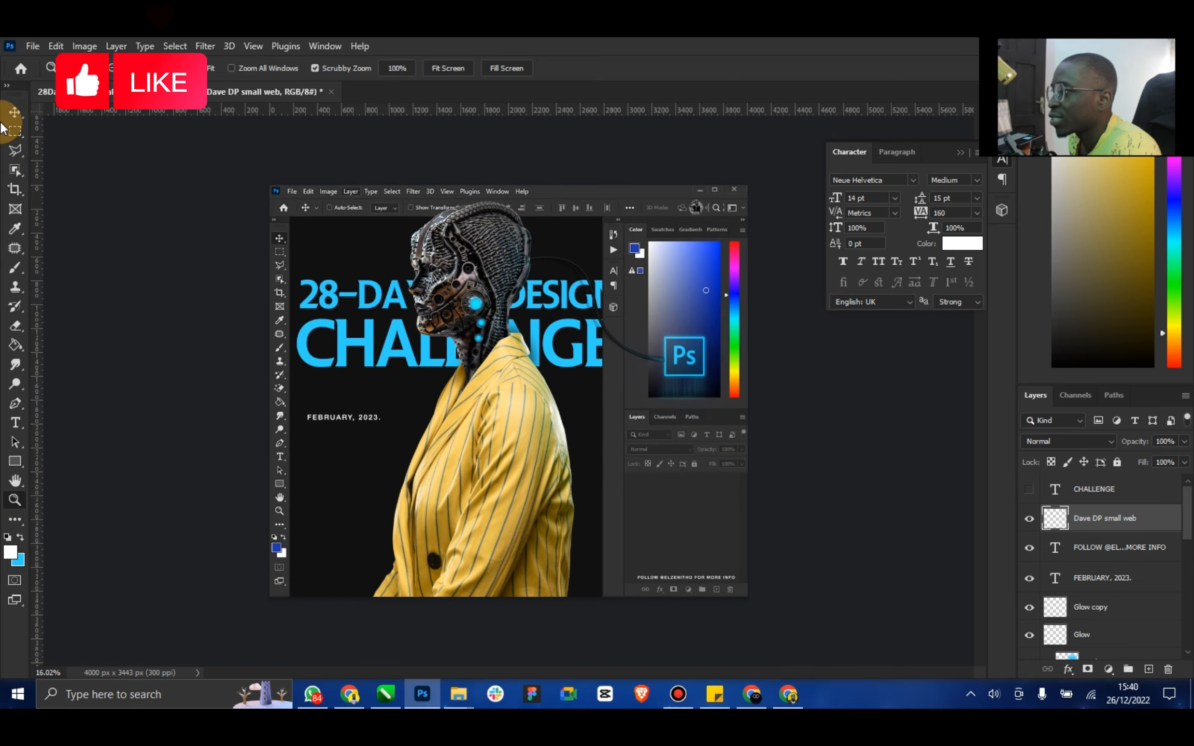
left_click(15, 112)
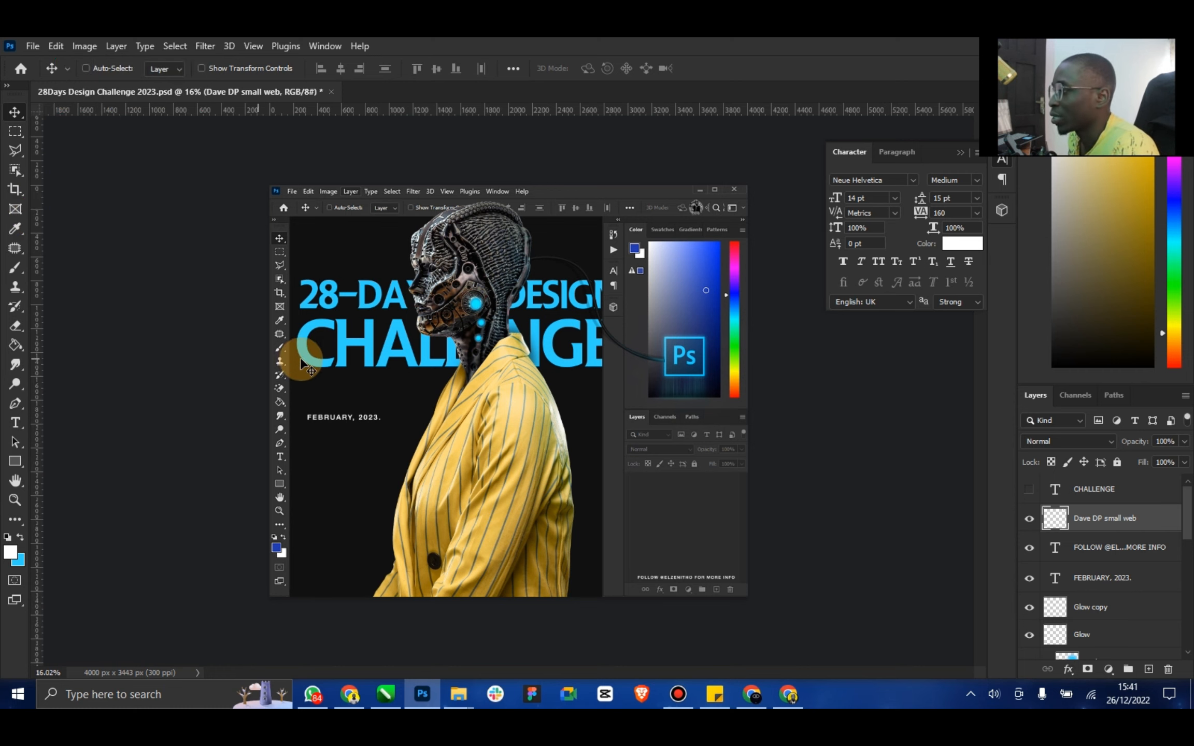
scroll(1115, 560, "down", 3)
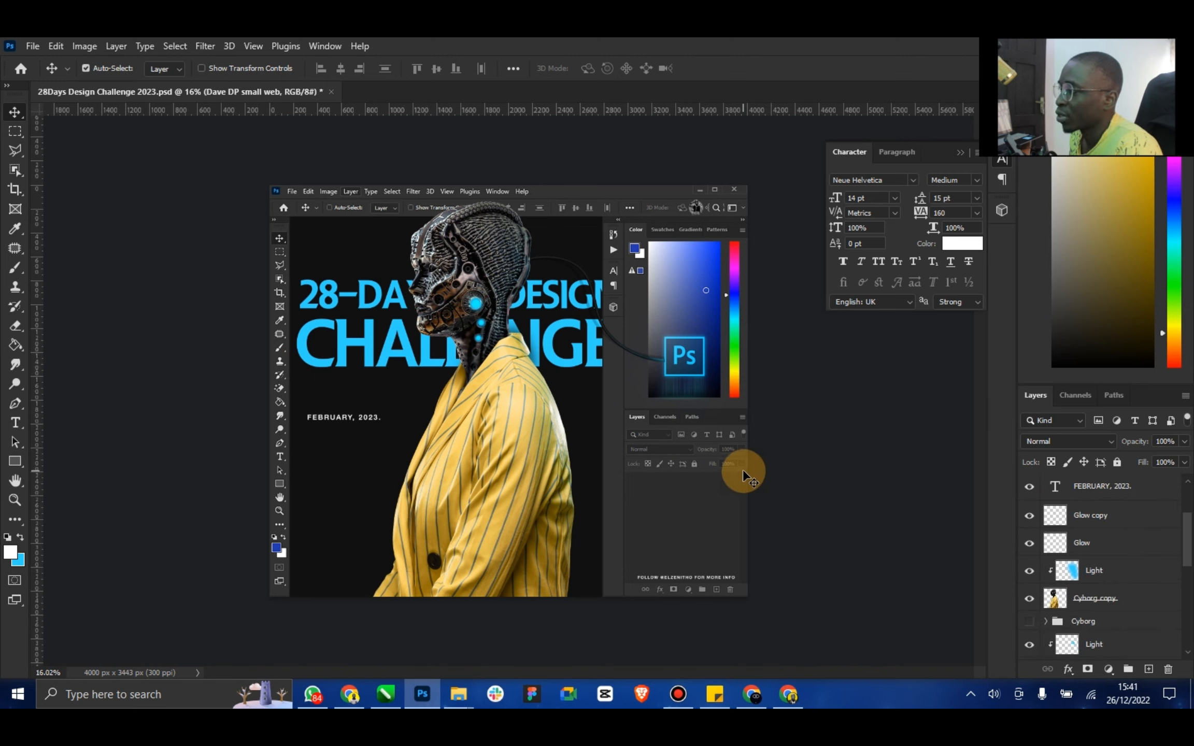
key("ctrl+s")
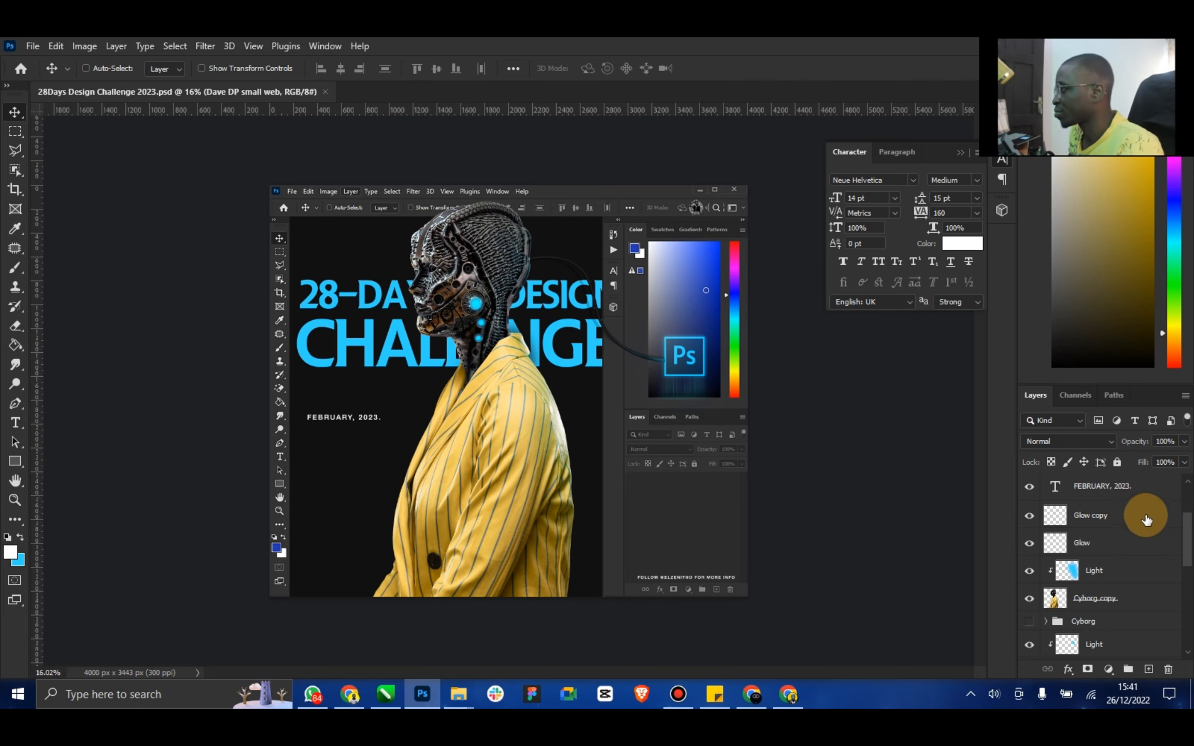
Add a Color Lookup adjustment layer above the hidden CHALLENGE layer, using the 2Strip.look LUT
scroll(1176, 513, "up", 3)
left_click(1113, 499)
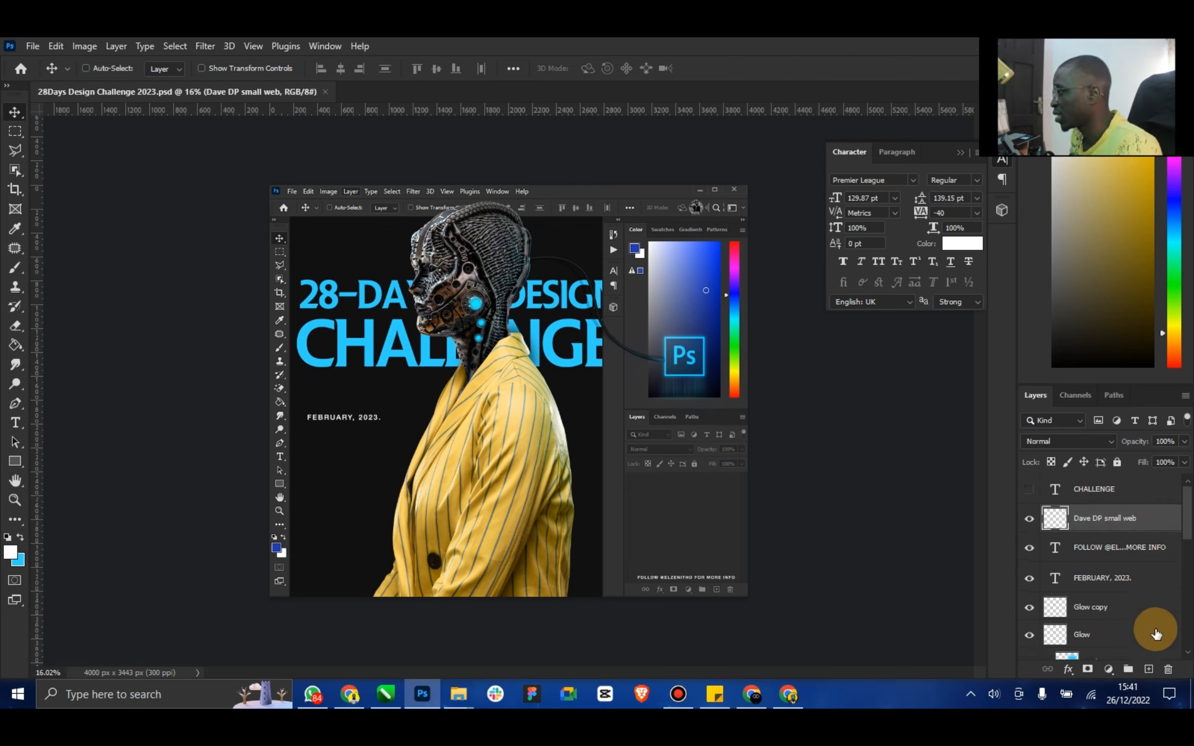
left_click(1109, 669)
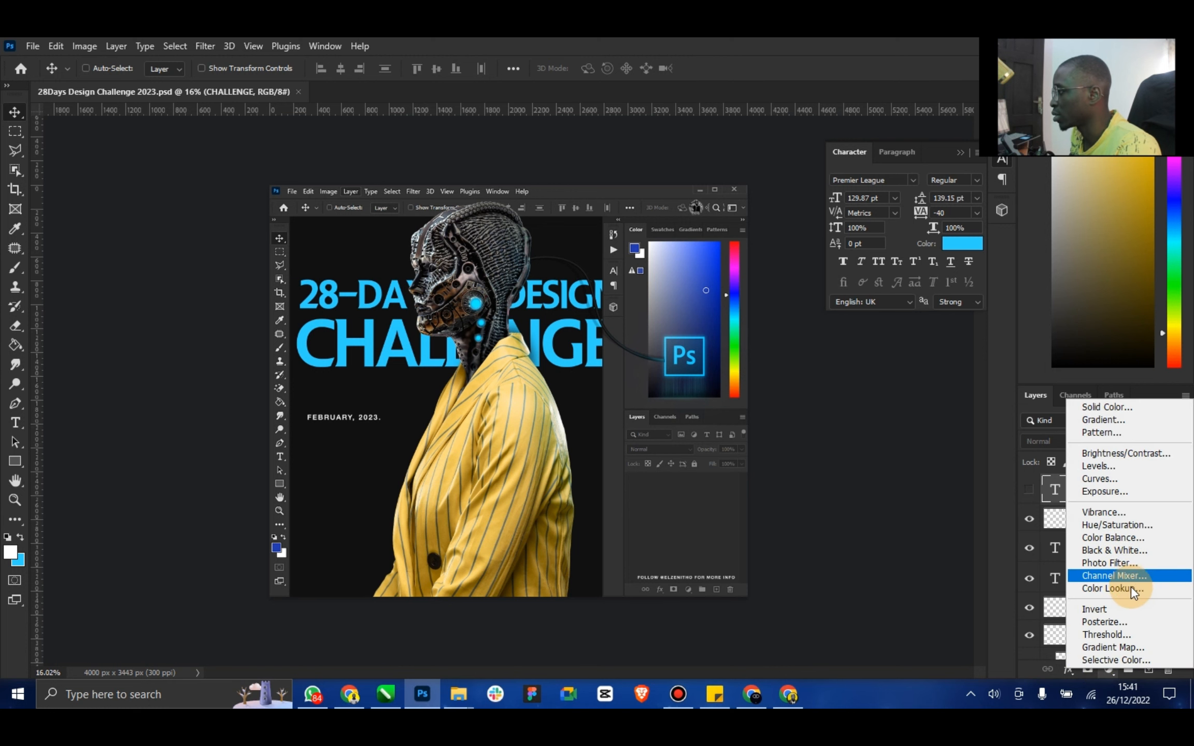
left_click(1130, 586)
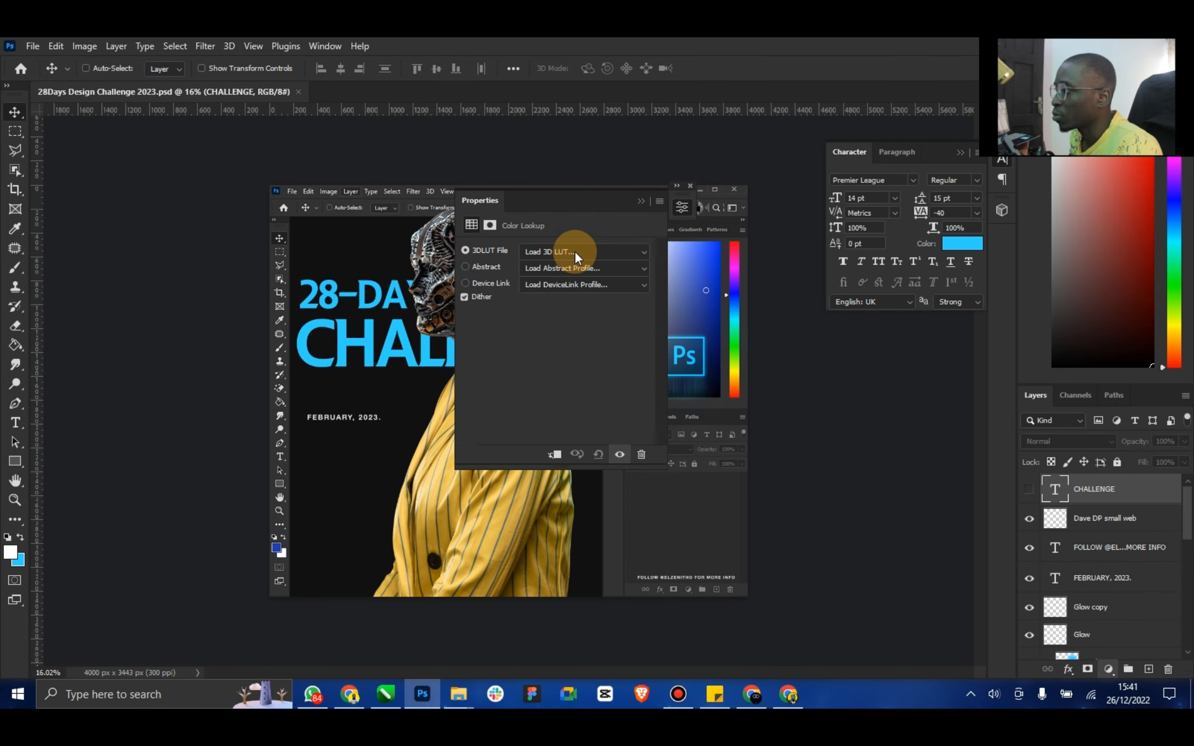
left_click(578, 249)
left_click(580, 201)
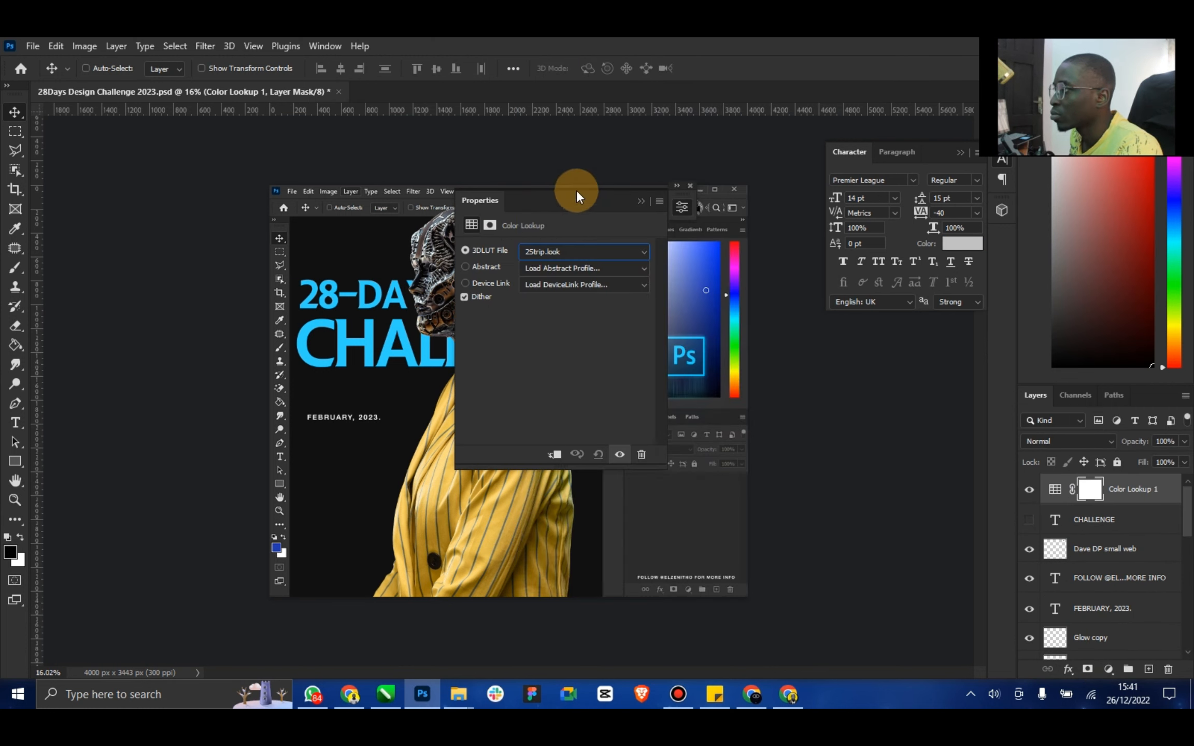
Try the 3Strip.look LUT and the Orange and Blue LUTs number 4 and 5 on the Color Lookup layer
left_click_drag(545, 193, 733, 155)
left_click(739, 212)
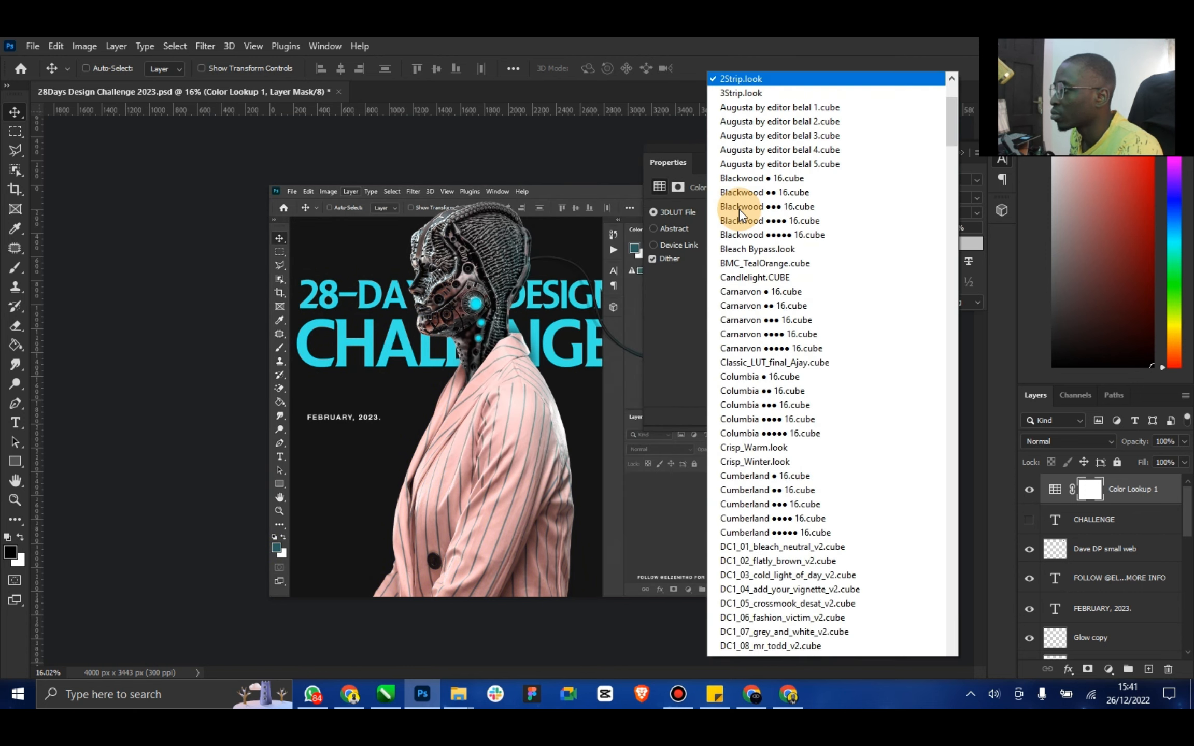
left_click(758, 59)
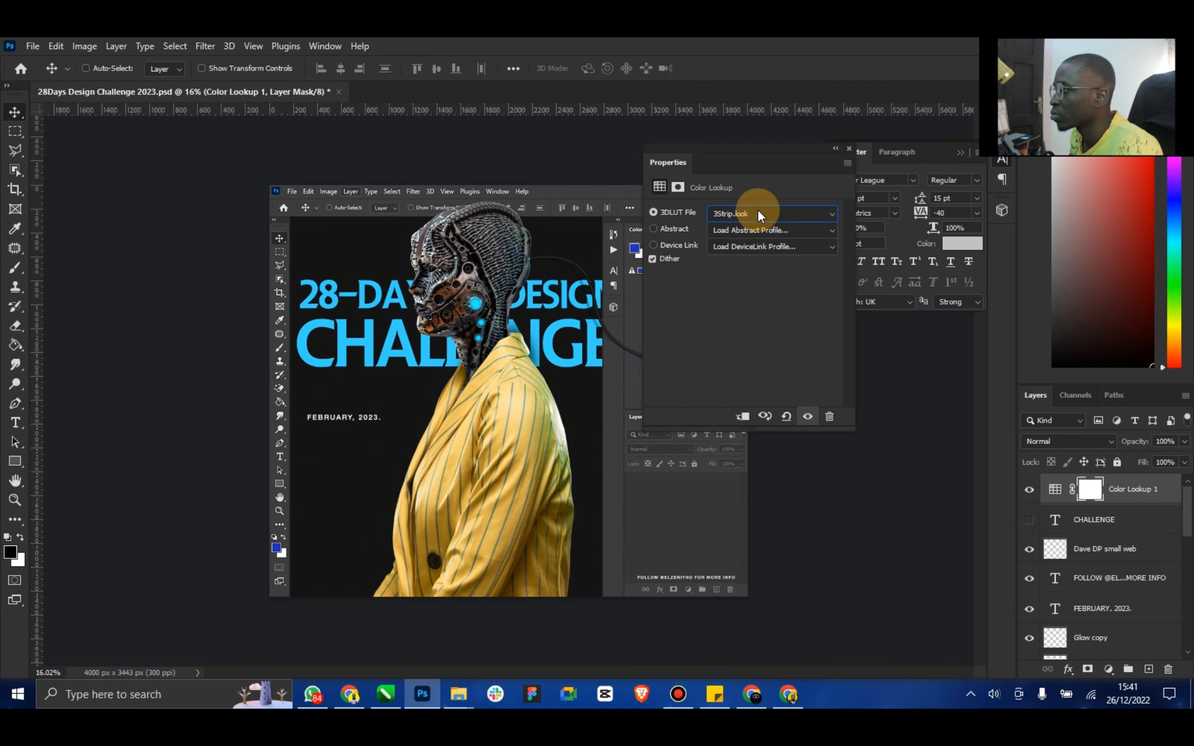
left_click(758, 211)
scroll(771, 133, "up", 2)
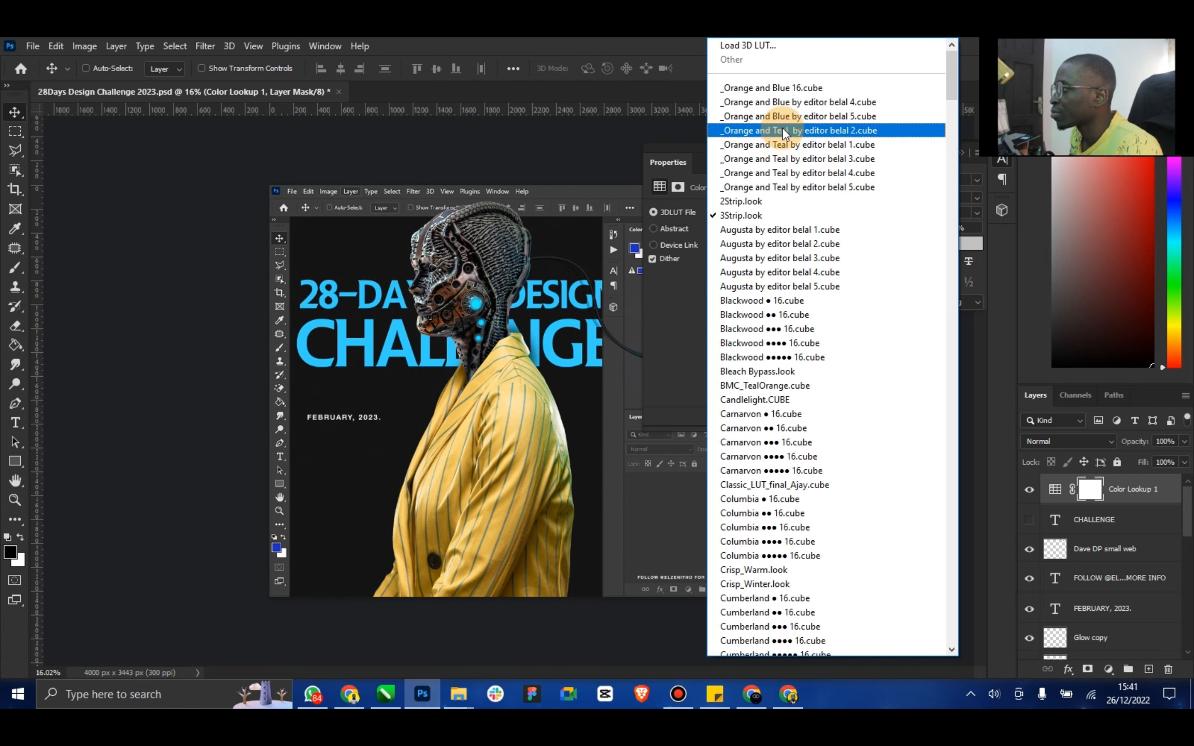
left_click(777, 103)
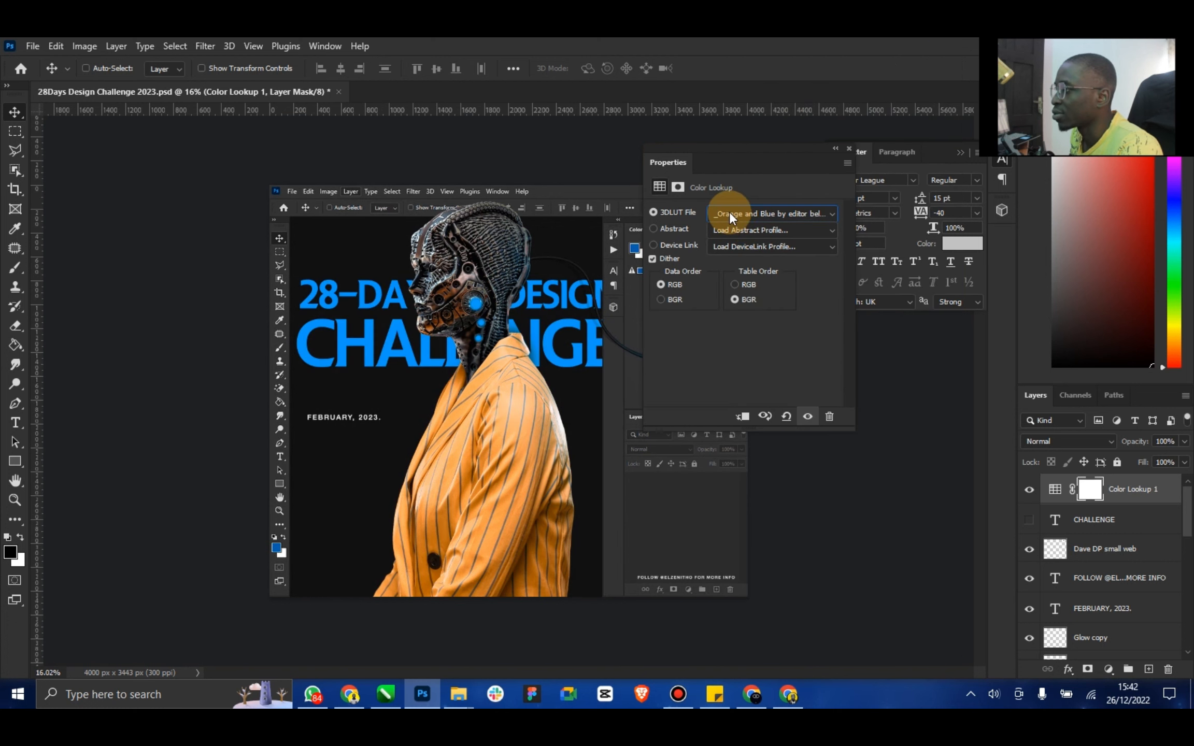
left_click(731, 211)
left_click(758, 42)
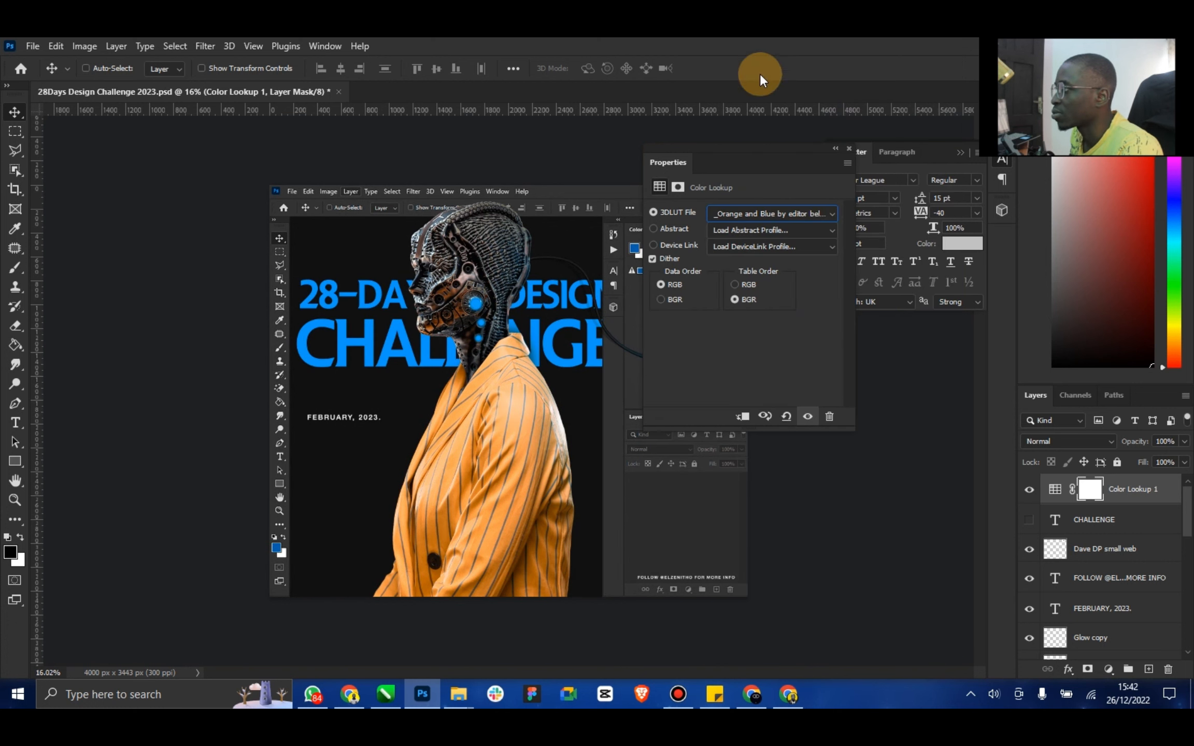
Try the Orange and Teal LUT number 2 and switch the Color Lookup layer to BMC_TealOrange.cube
left_click(741, 215)
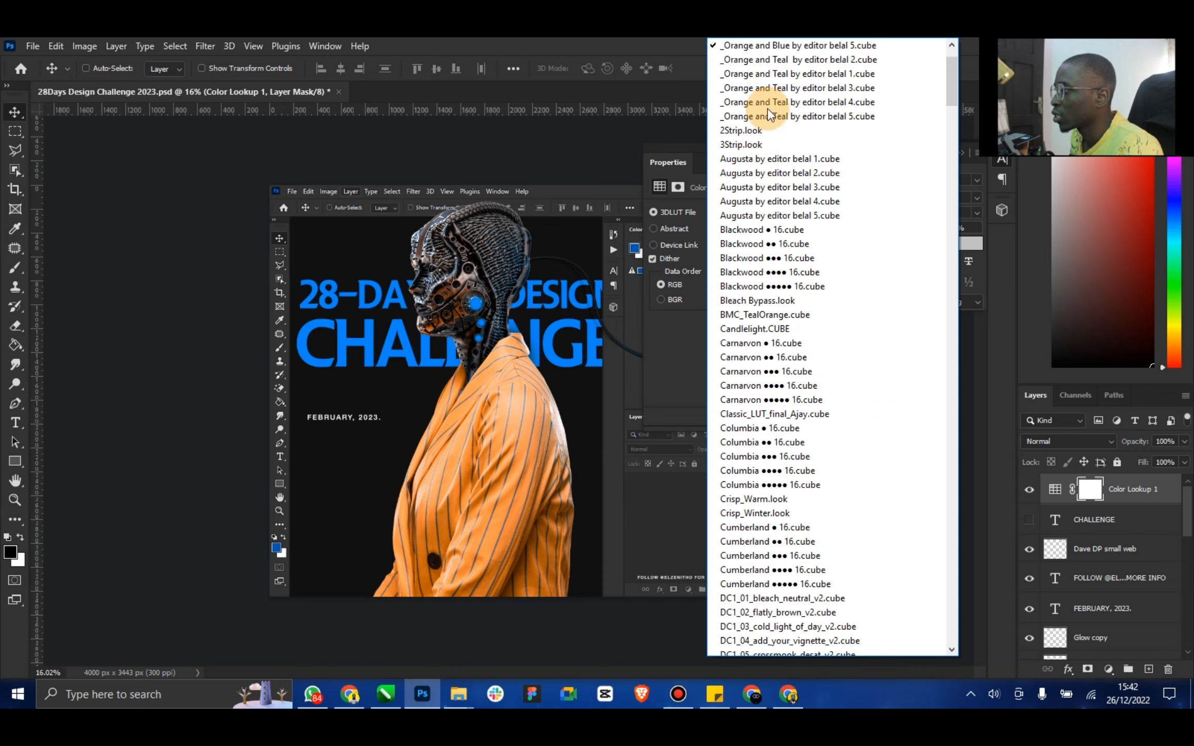
left_click(782, 59)
left_click(760, 214)
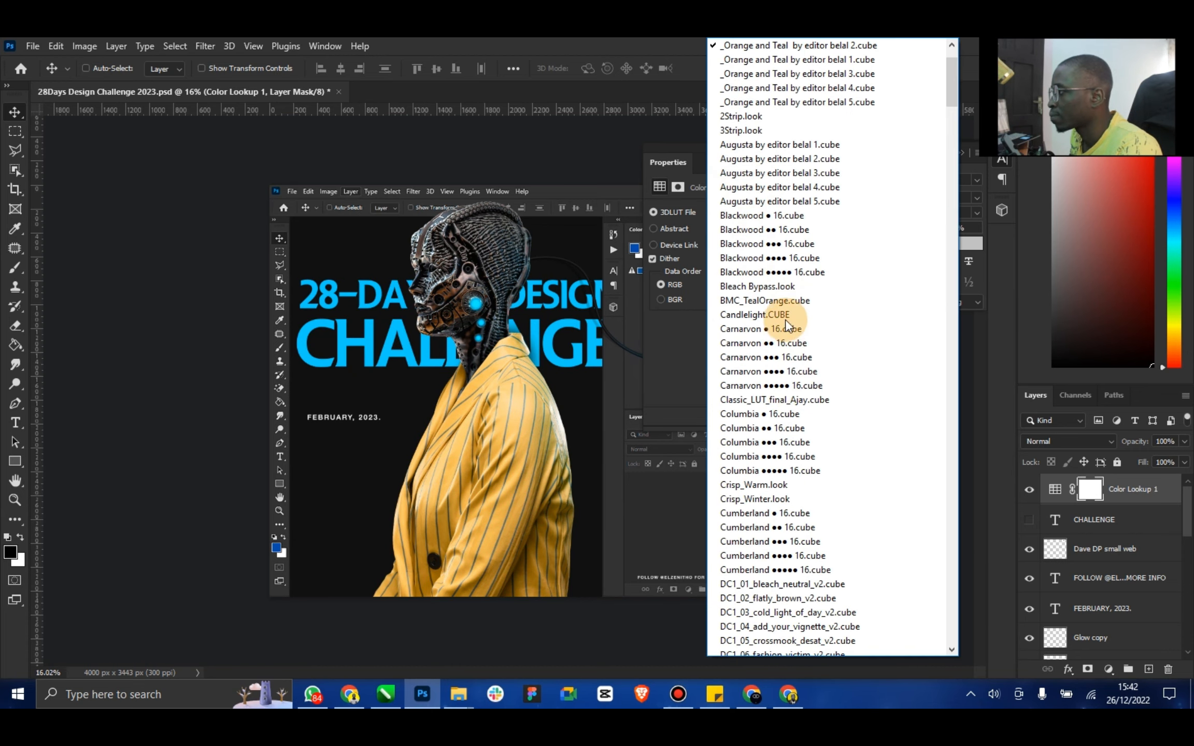
left_click(786, 301)
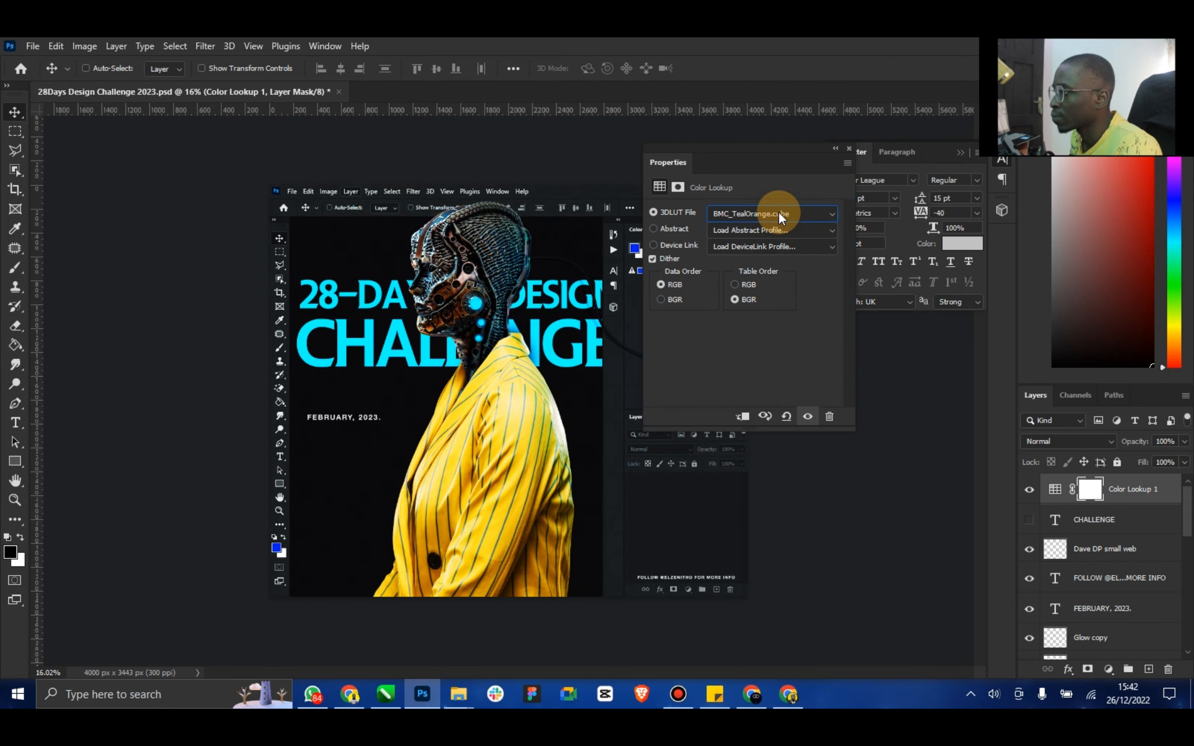
Switch the Color Lookup layer to the Columbia •• 16.cube LUT and collapse its properties
left_click(778, 212)
left_click(783, 171)
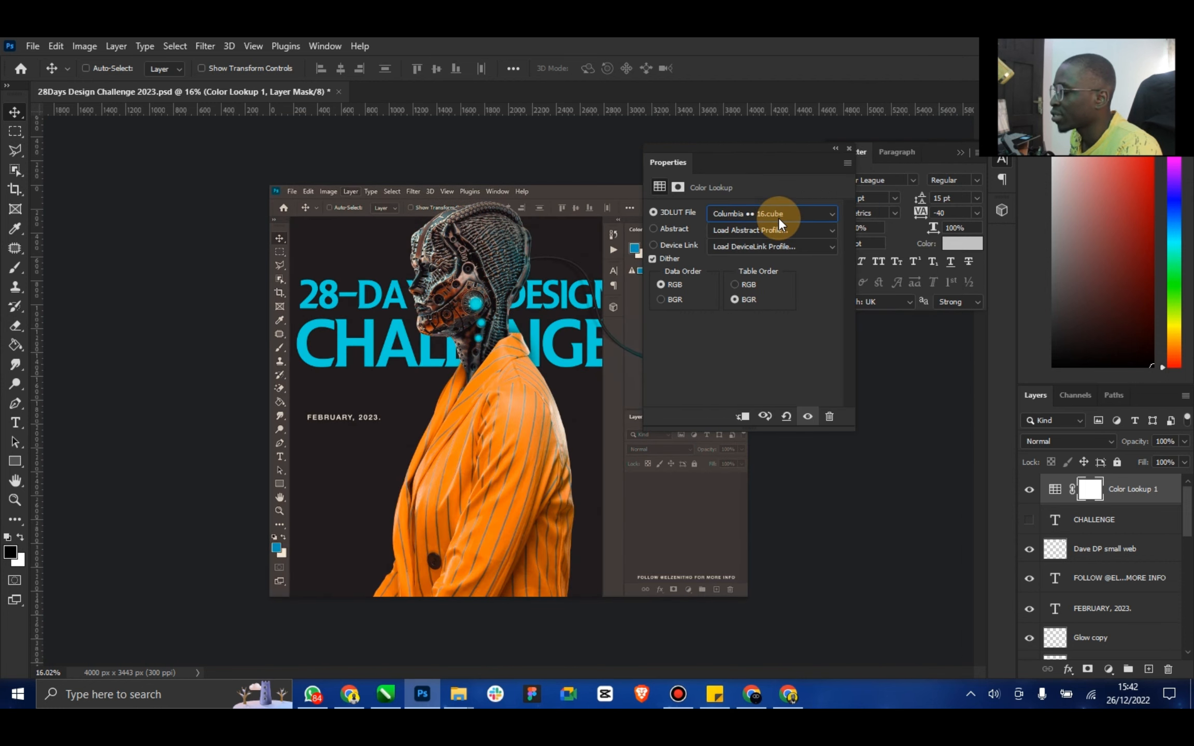
left_click(778, 217)
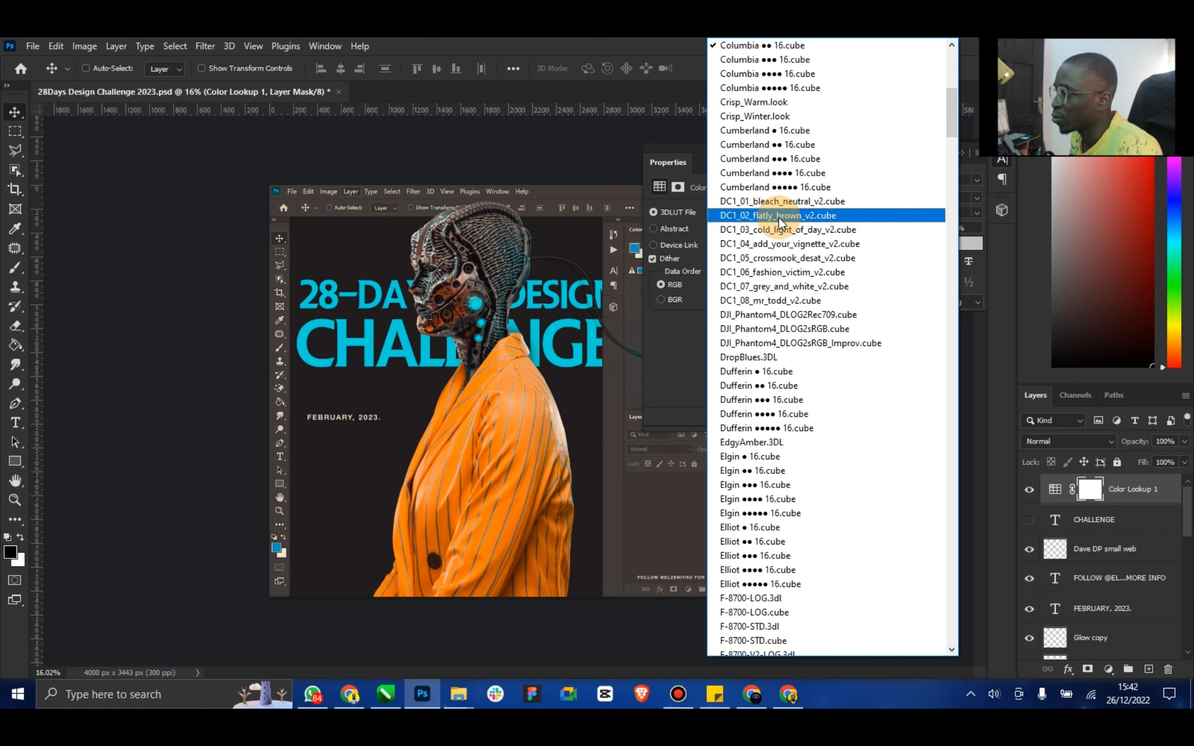
left_click(649, 330)
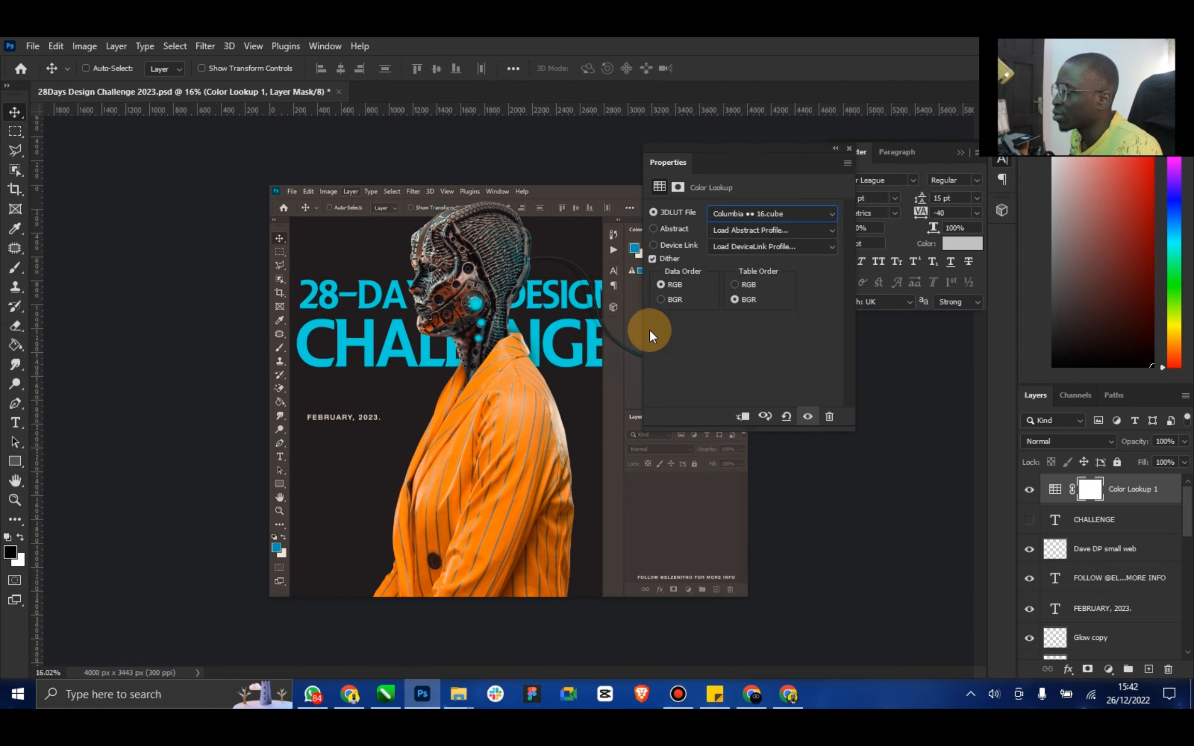
left_click(835, 149)
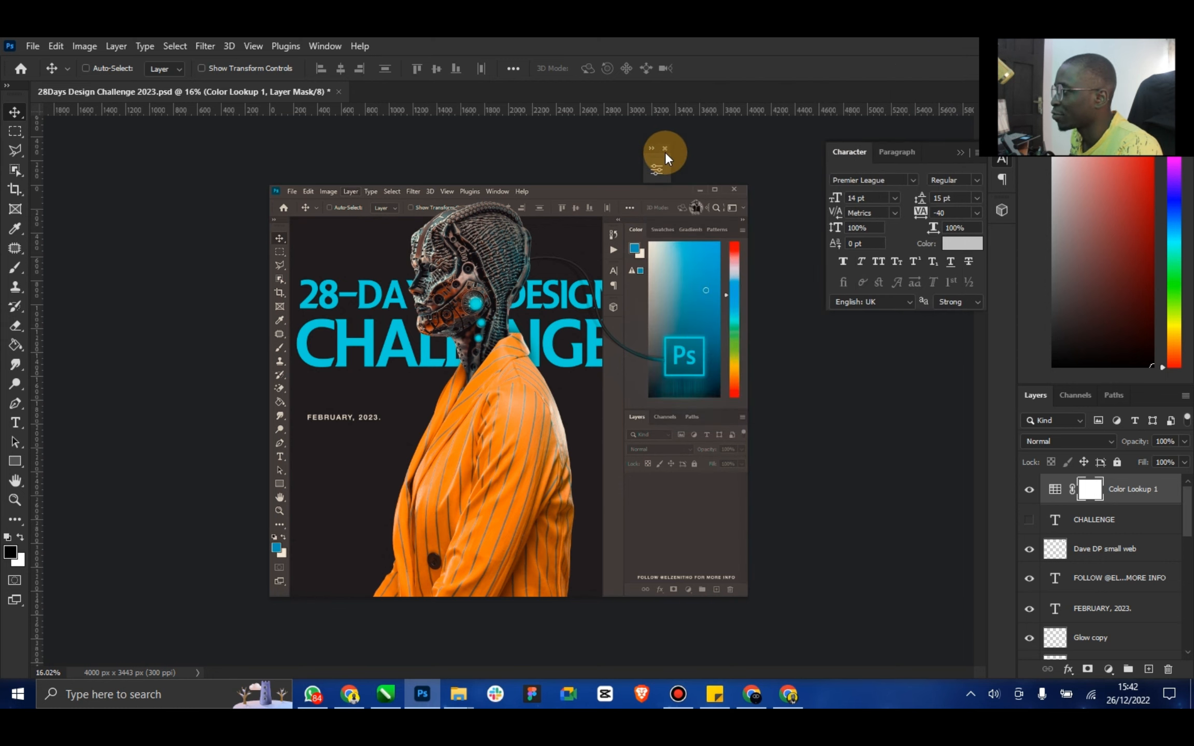
Move the Color Lookup layer directly above Cyborg copy, clipped to it, and set its blend mode to Multiply
left_click_drag(1140, 494, 1138, 605)
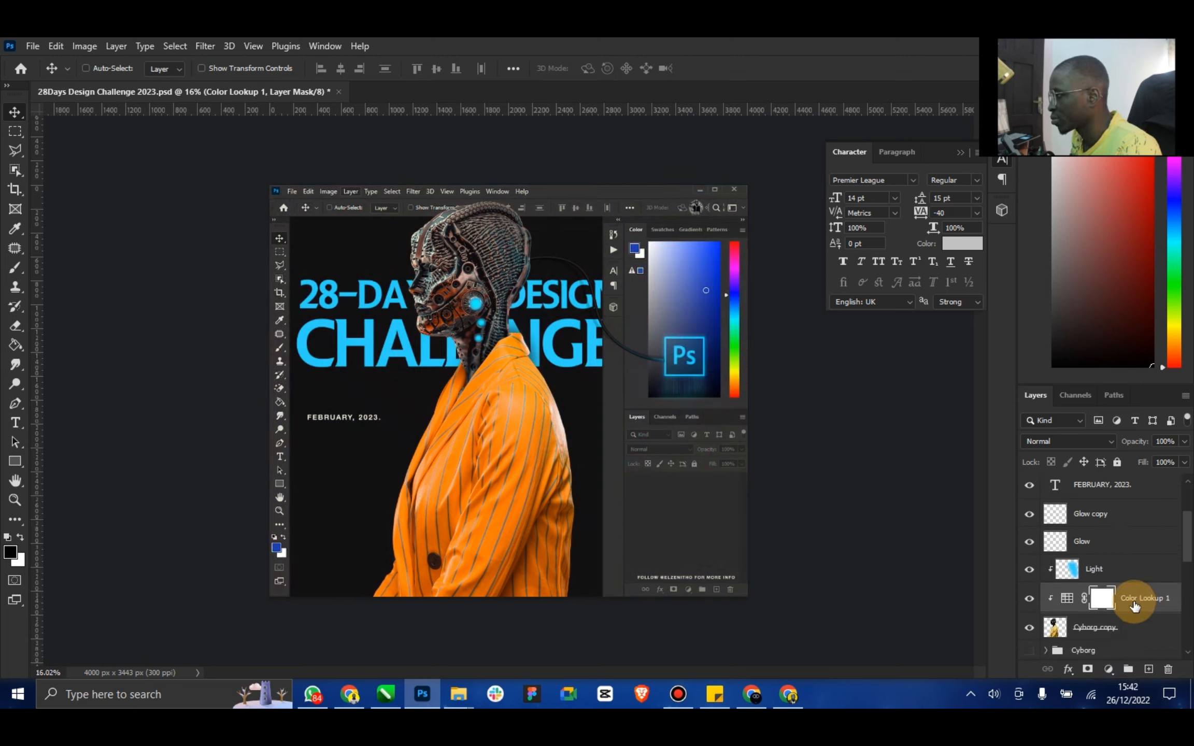
left_click(1084, 444)
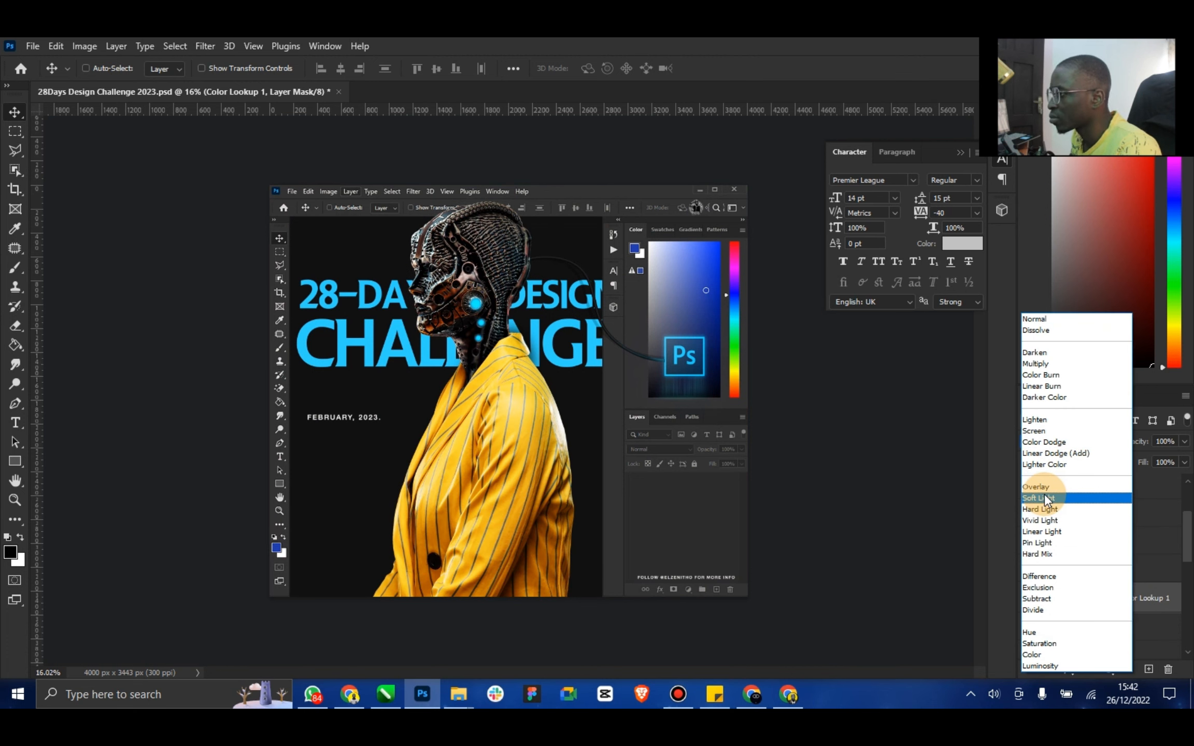
left_click(1047, 363)
Reduce the Color Lookup layer's opacity to 49% and its fill to 75%
left_click(1184, 441)
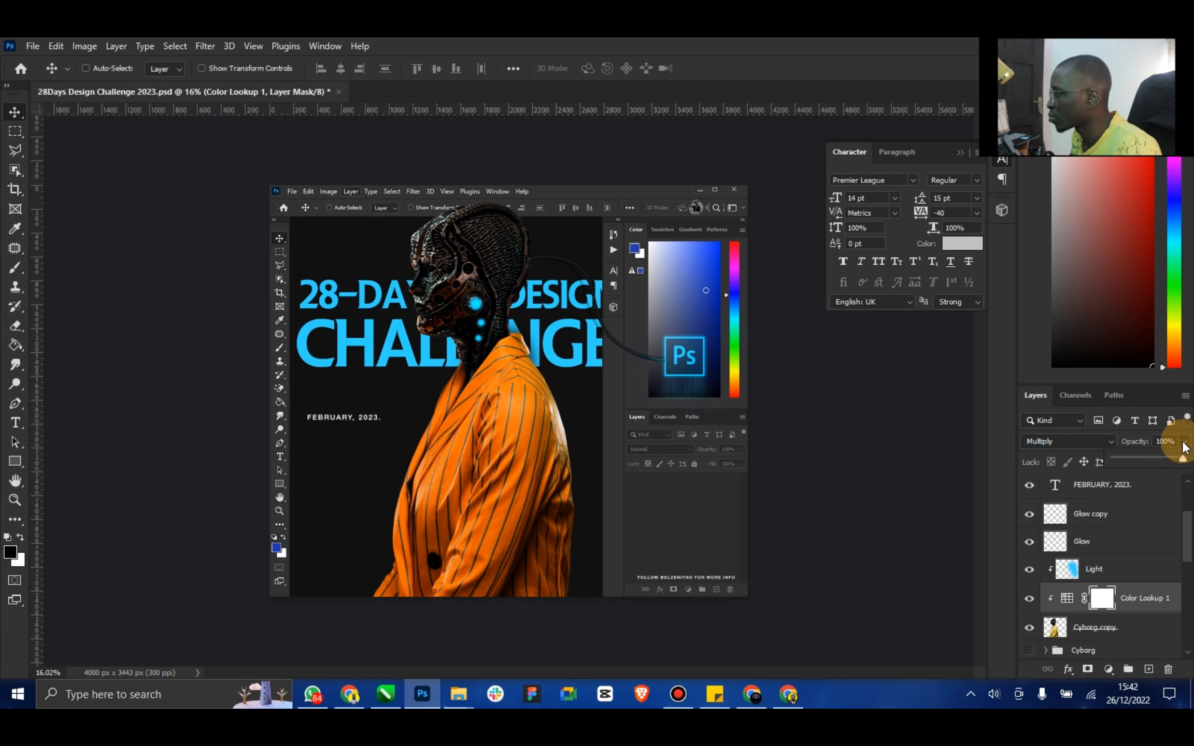
left_click_drag(1185, 458, 1119, 459)
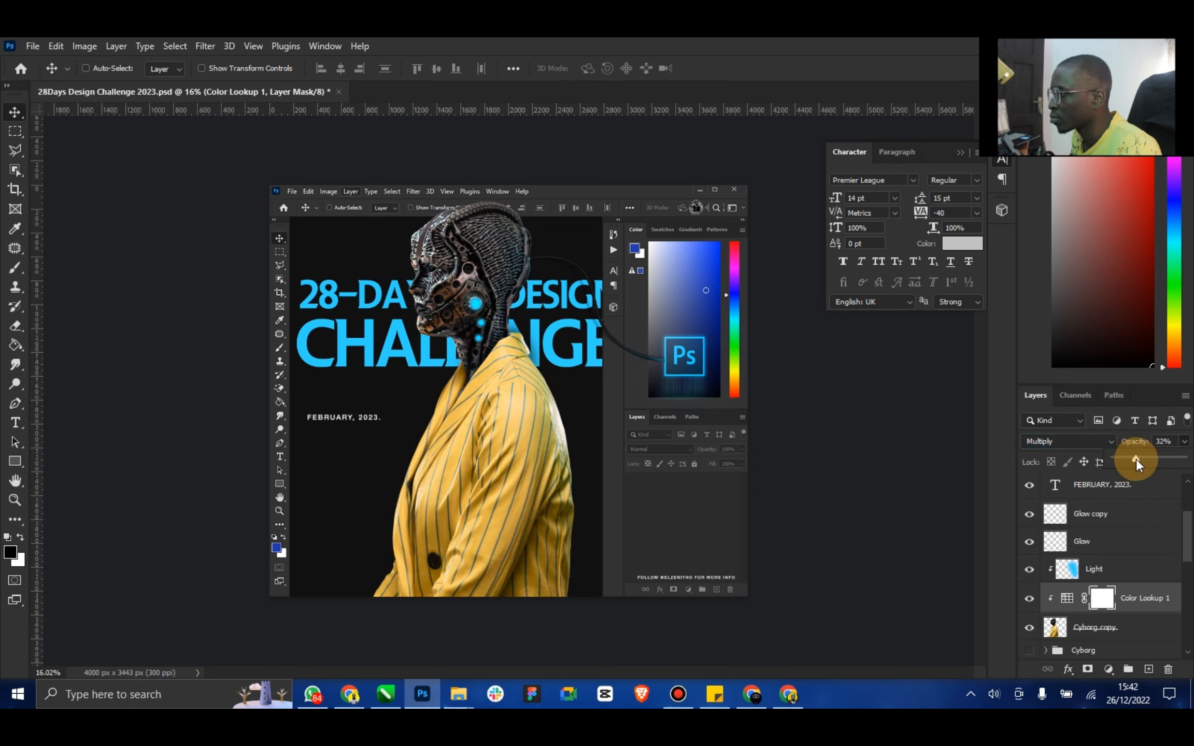
left_click_drag(1136, 459, 1139, 459)
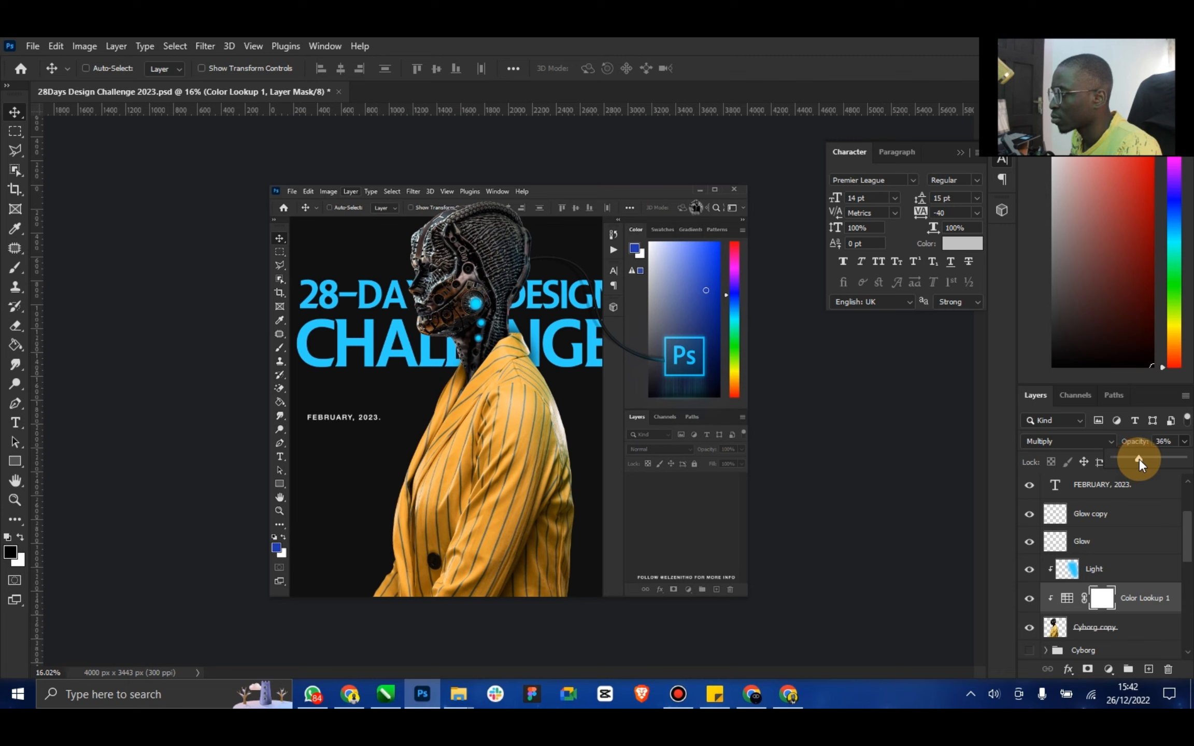
left_click(1153, 601)
left_click(1185, 442)
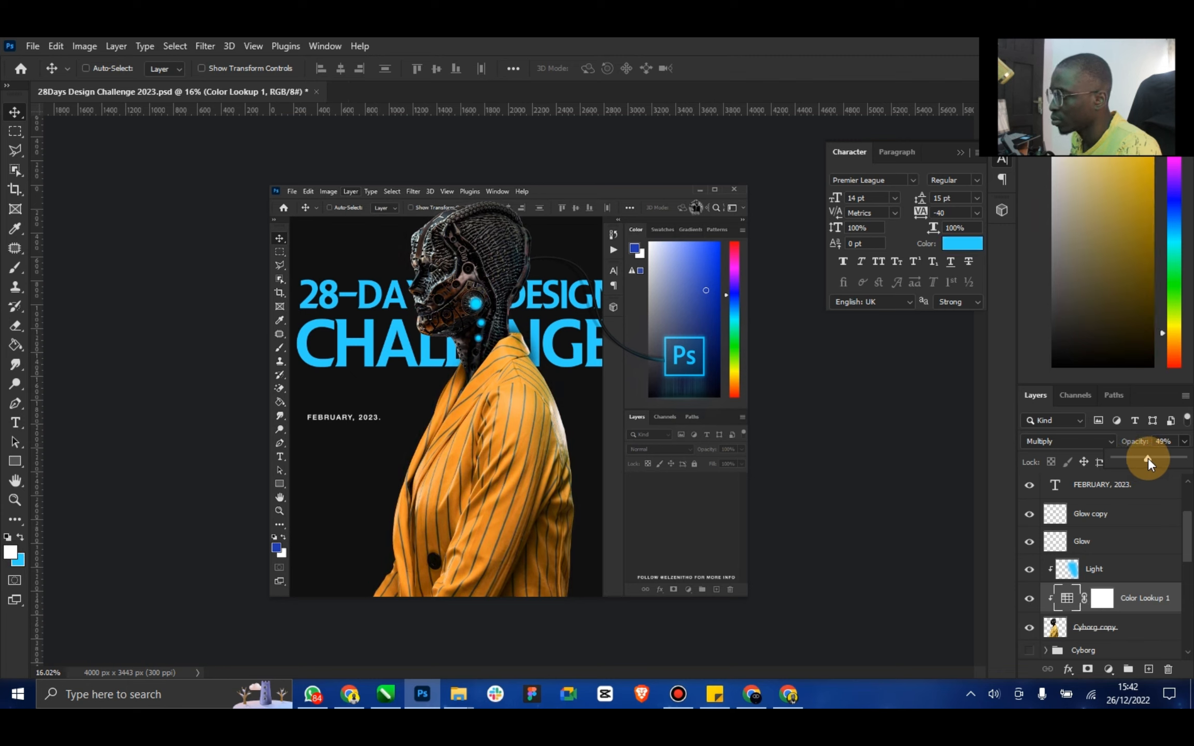
left_click(1159, 595)
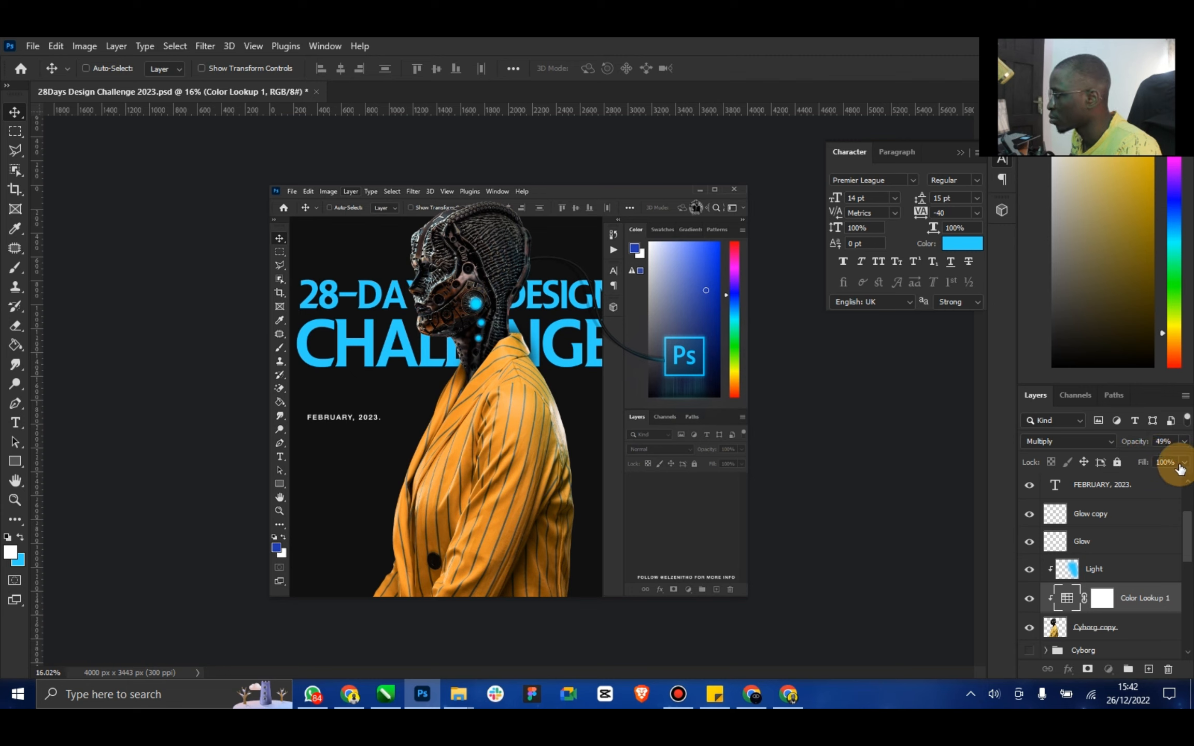
left_click(1182, 463)
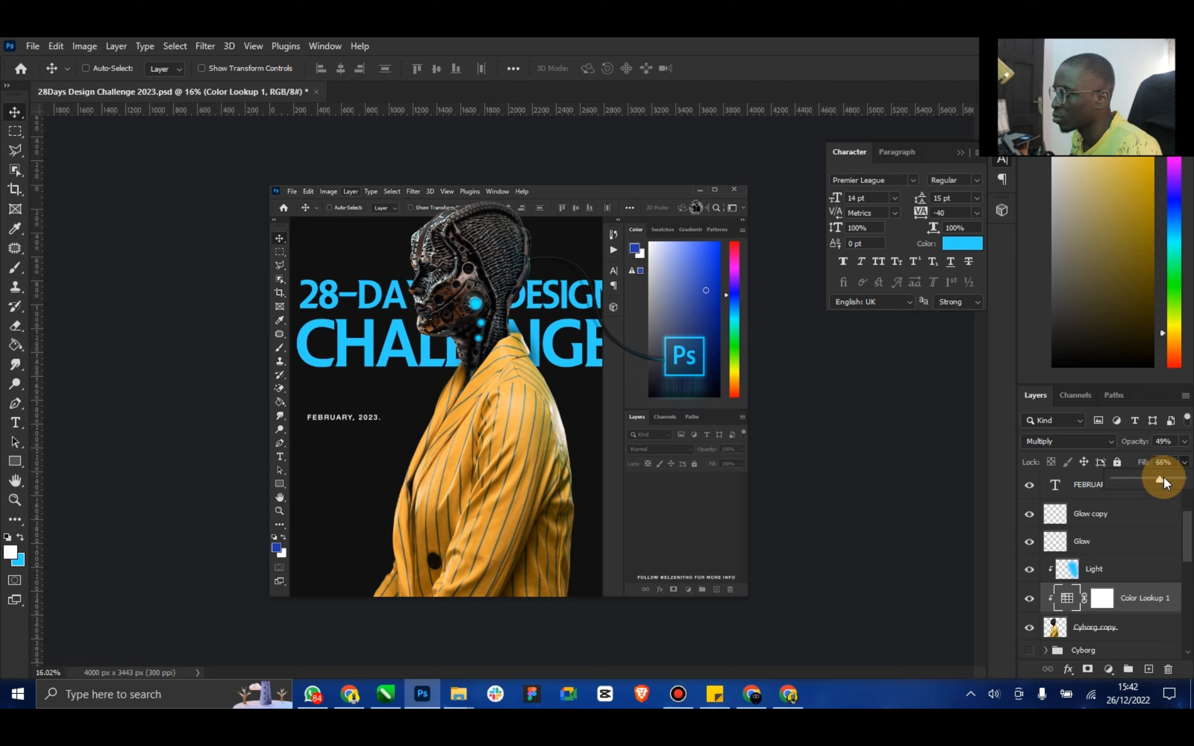
left_click_drag(1166, 477, 1167, 477)
Stamp all visible layers into a new merged layer directly above the profile picture layer
left_click_drag(1188, 526, 1187, 499)
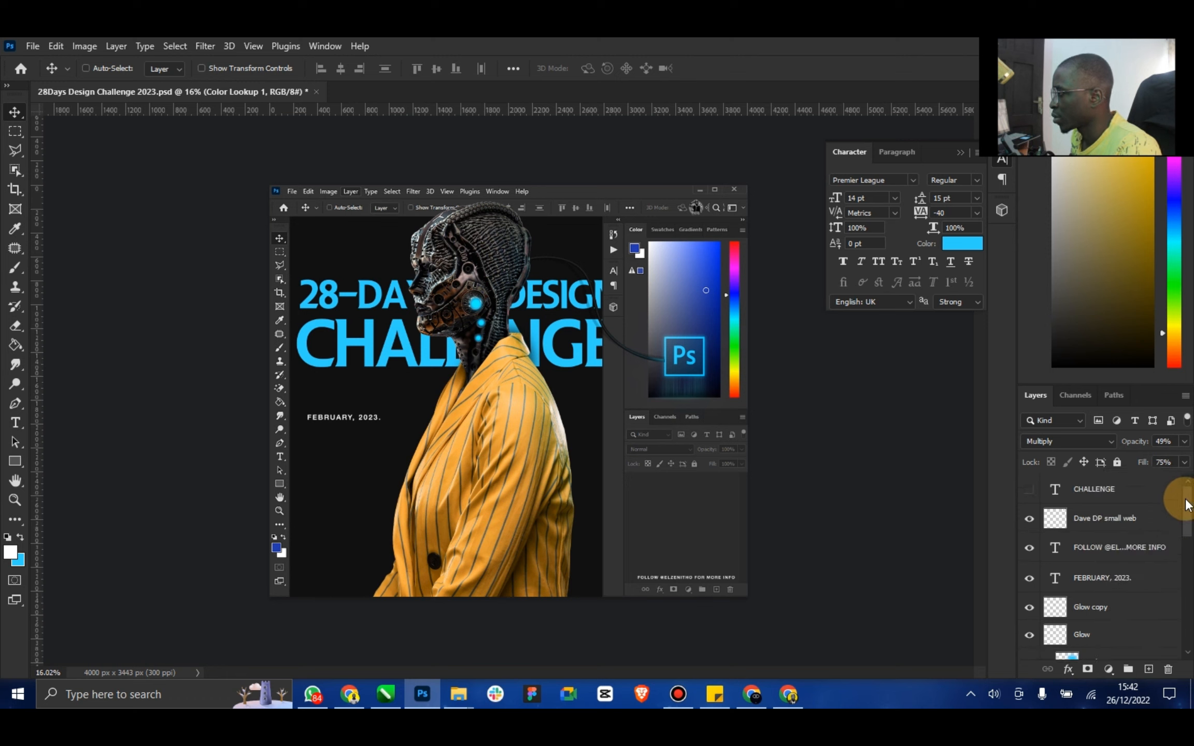
left_click(1123, 494)
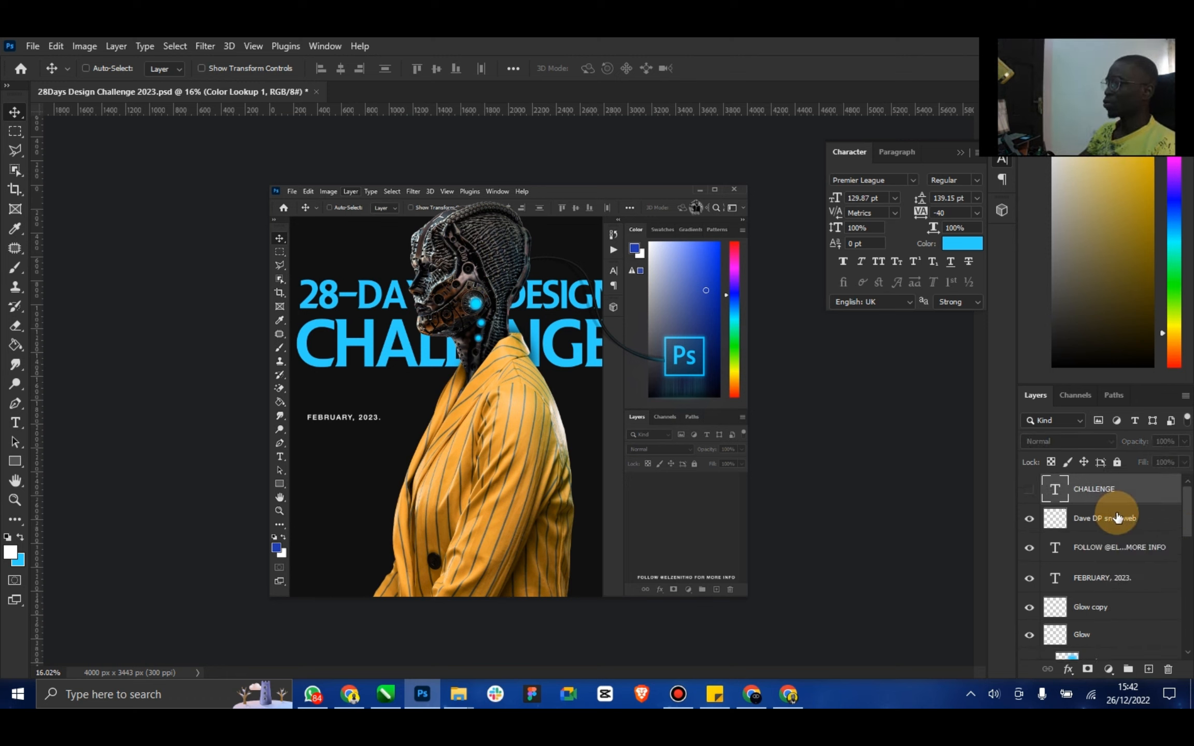
left_click(1129, 519)
left_click_drag(1191, 503, 1146, 621)
key("ctrl+alt+a")
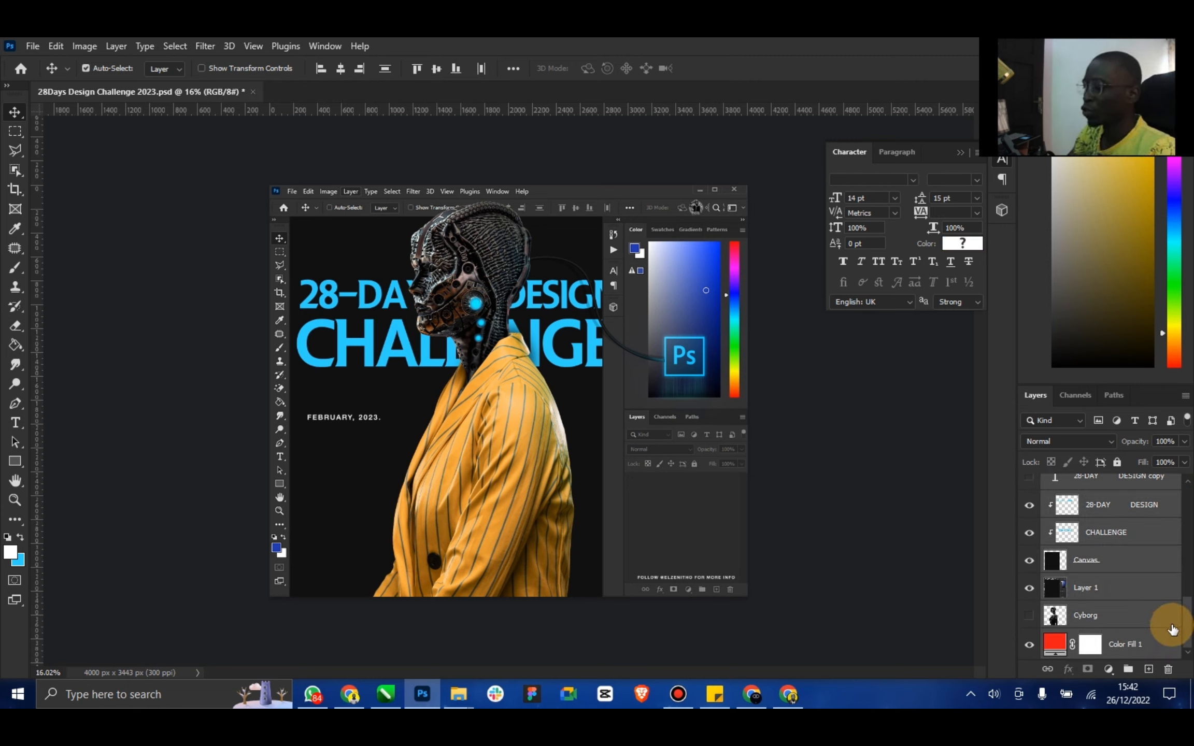
key("ctrl+alt+shift+e")
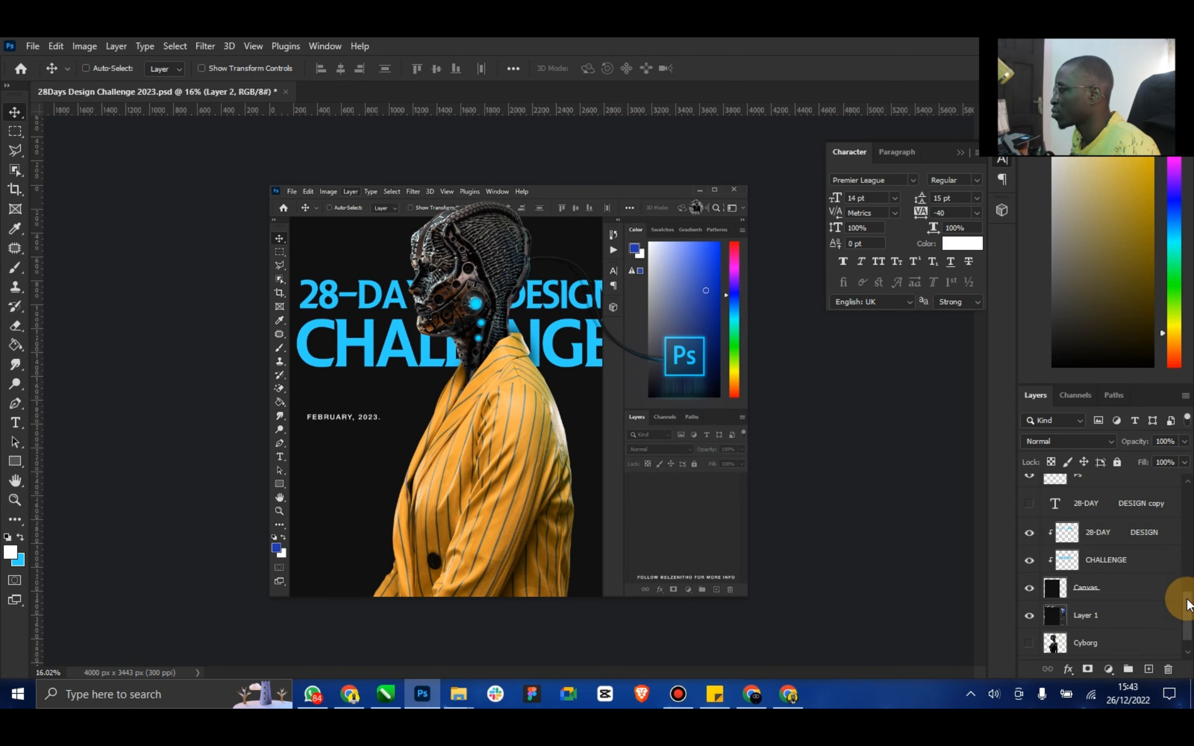
Open the merged layer in the Camera Raw Filter and set Exposure -0.10, Contrast -21, Highlights +26, Shadows -38, Whites -12 and Blacks -19
left_click(206, 47)
left_click(271, 157)
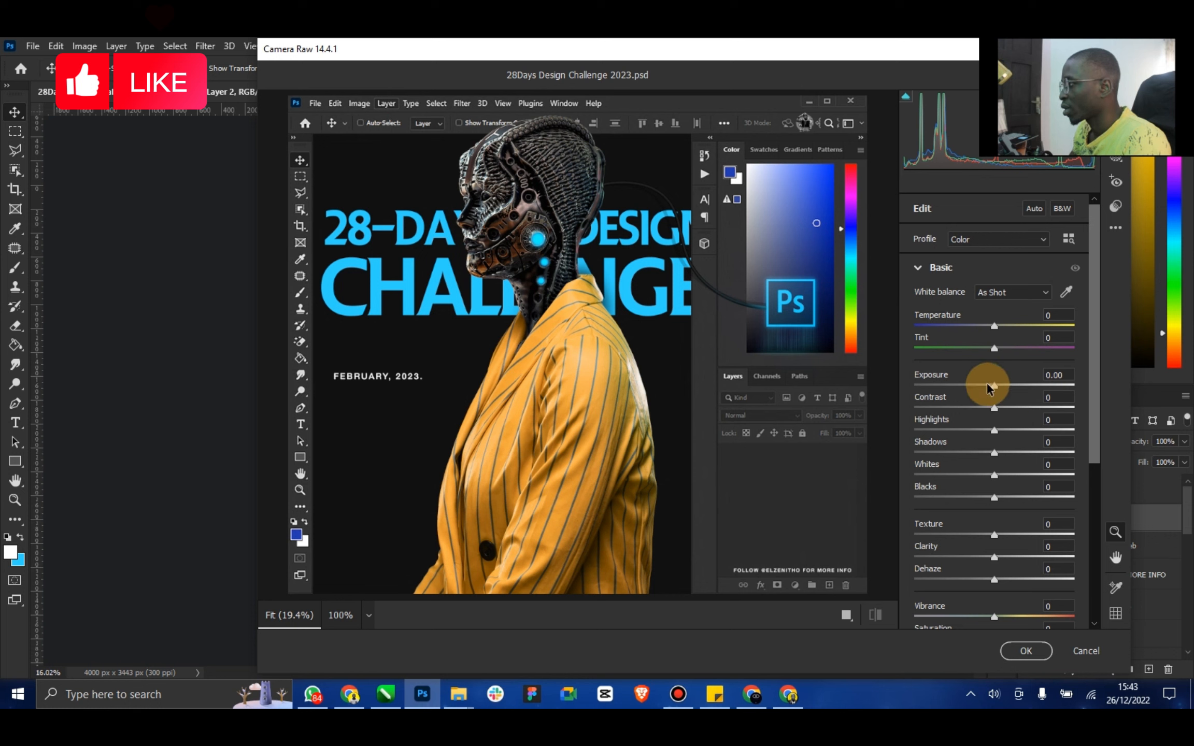
left_click_drag(993, 387, 964, 451)
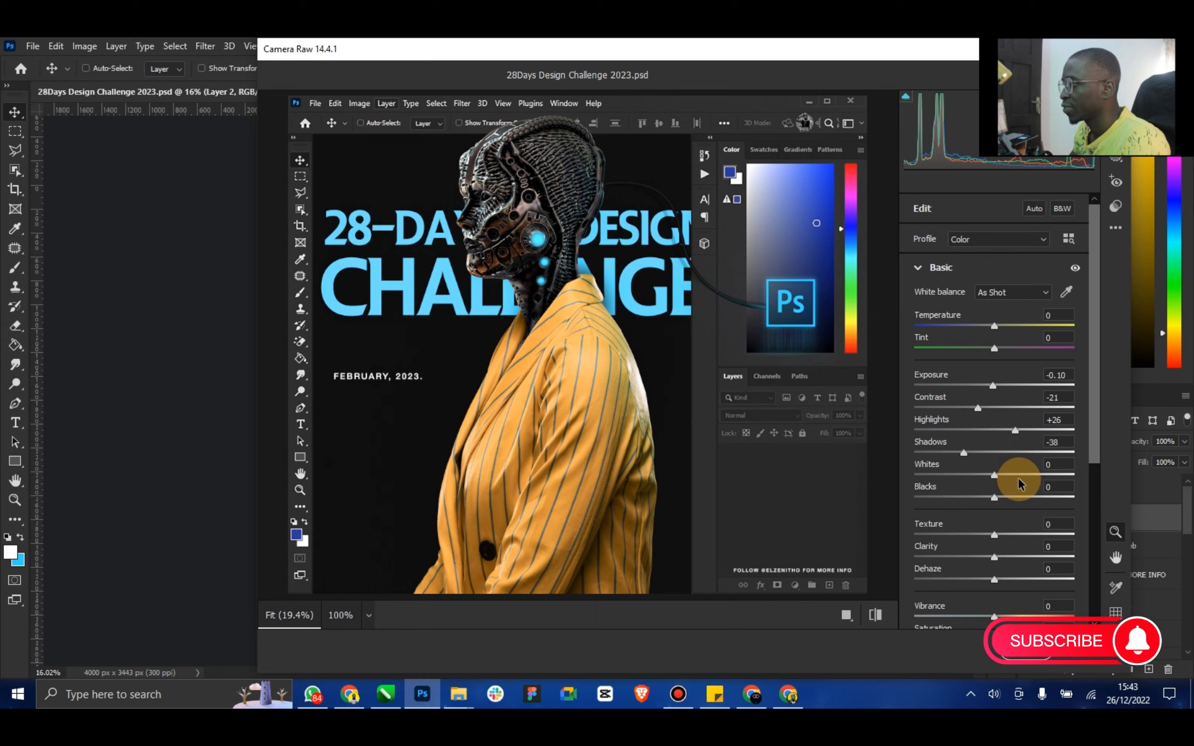
left_click_drag(995, 473, 1004, 537)
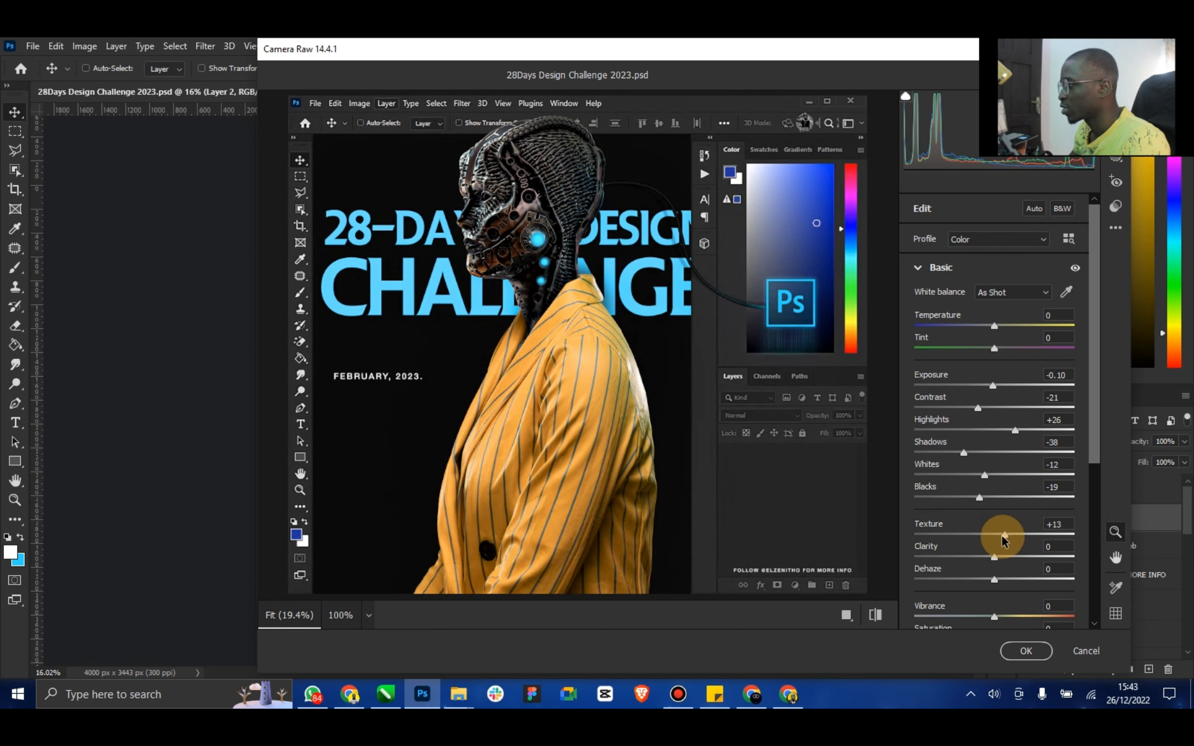
Set Texture +7, Clarity +25, Dehaze +37 and Vibrance +18, apply the Camera Raw adjustments and save the document
left_click(1026, 535)
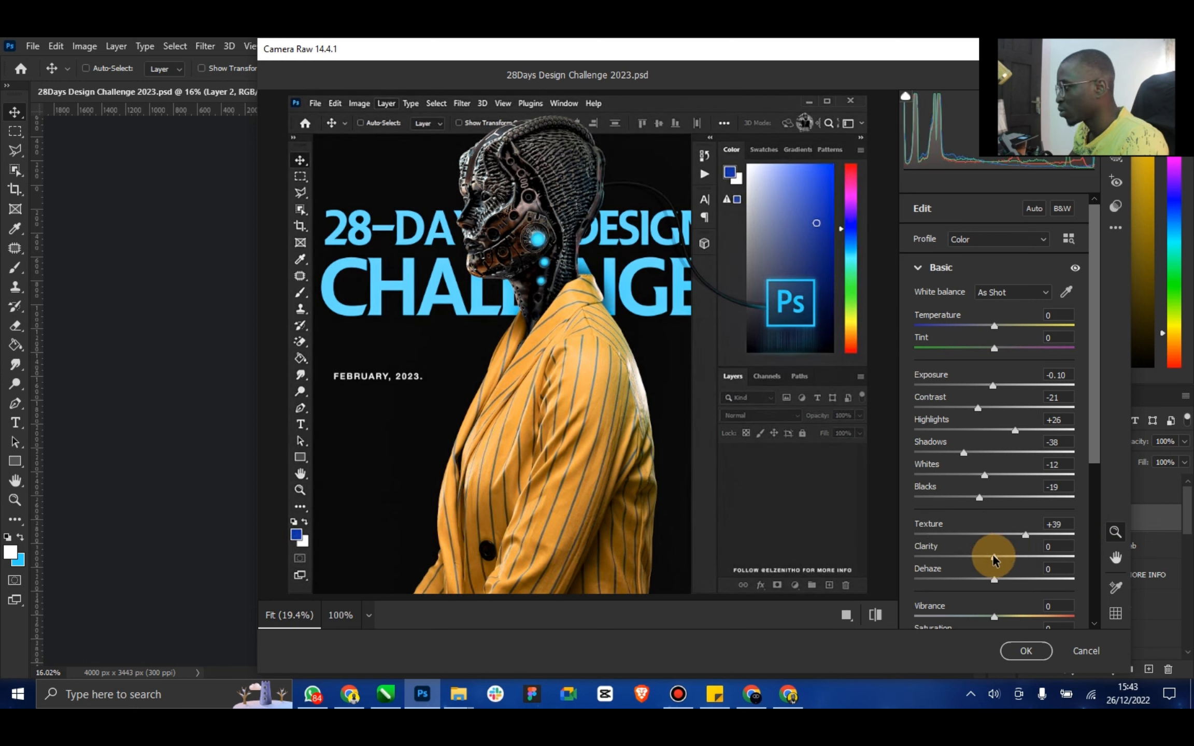
left_click_drag(1037, 557, 1000, 538)
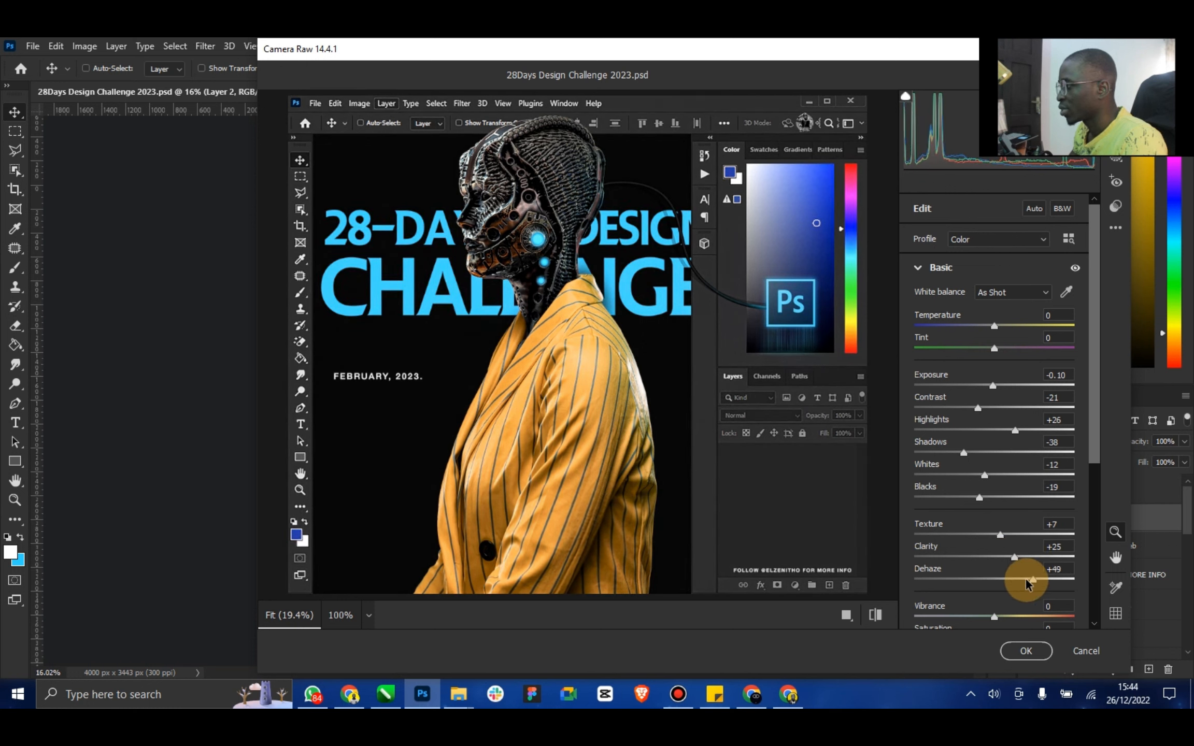
left_click_drag(1027, 580, 1022, 580)
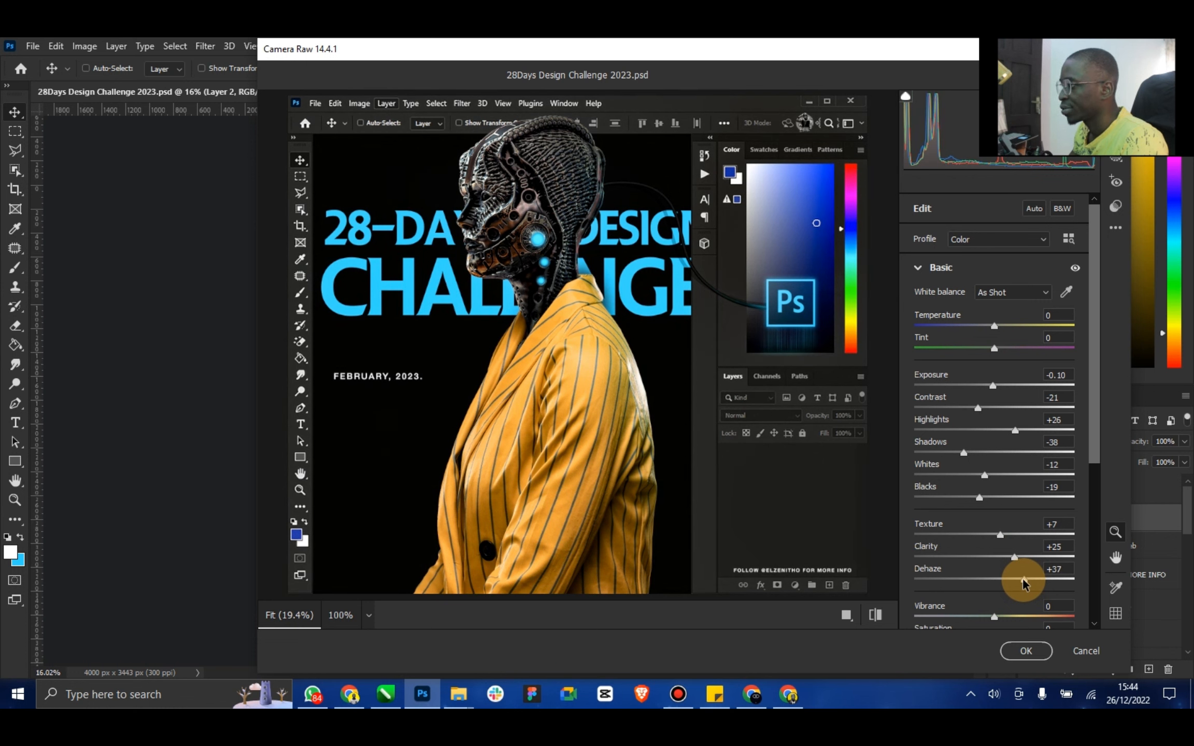
mouse_move(994, 615)
left_mouse_down()
mouse_move(1062, 622)
mouse_move(1009, 622)
left_mouse_up()
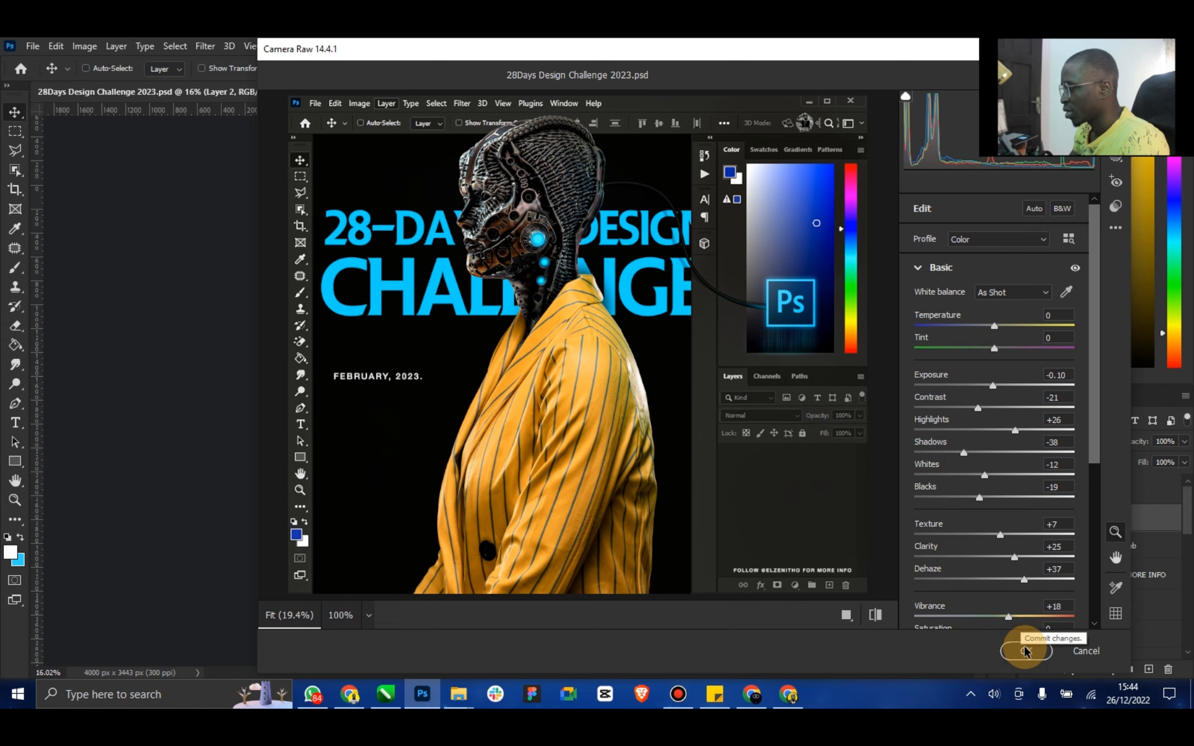
left_click(918, 267)
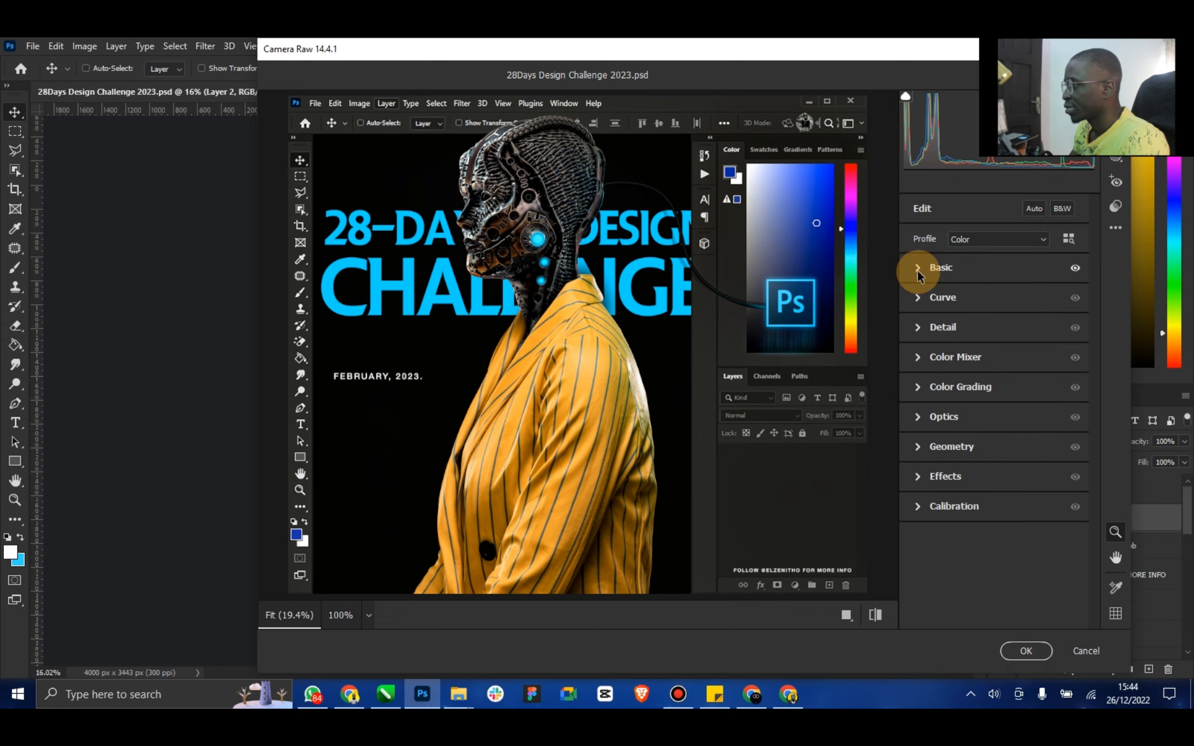
left_click(1026, 652)
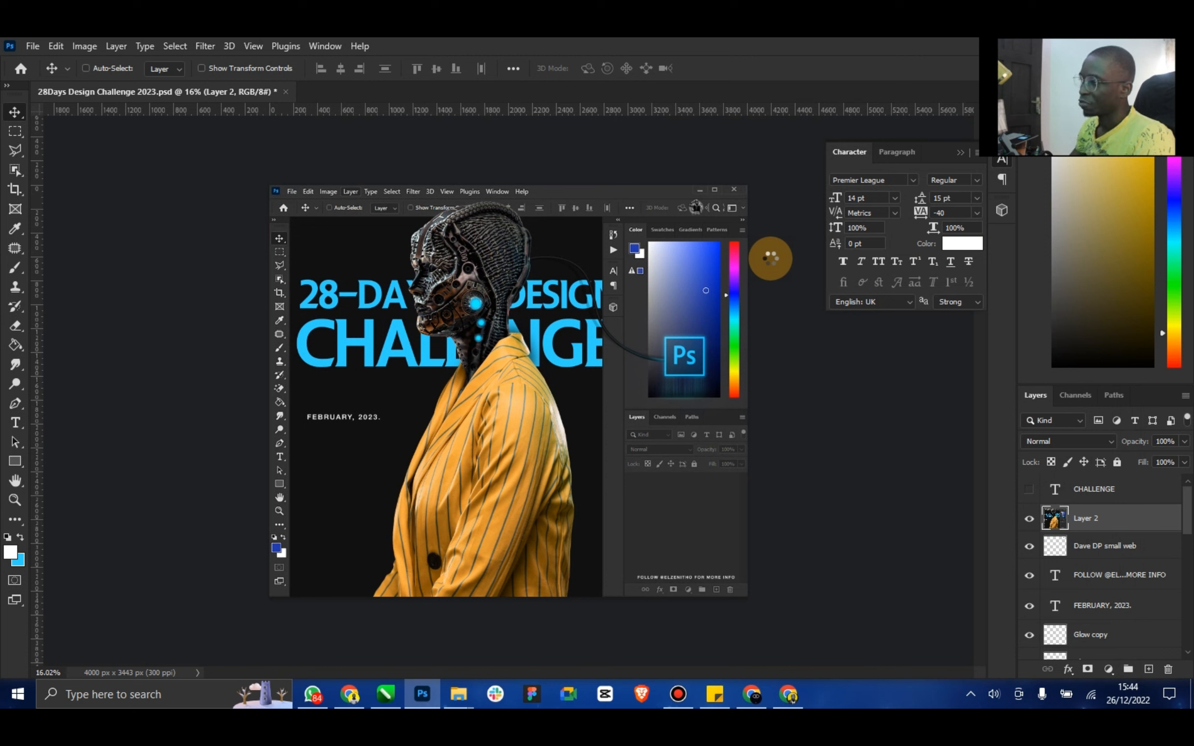
key("ctrl+s")
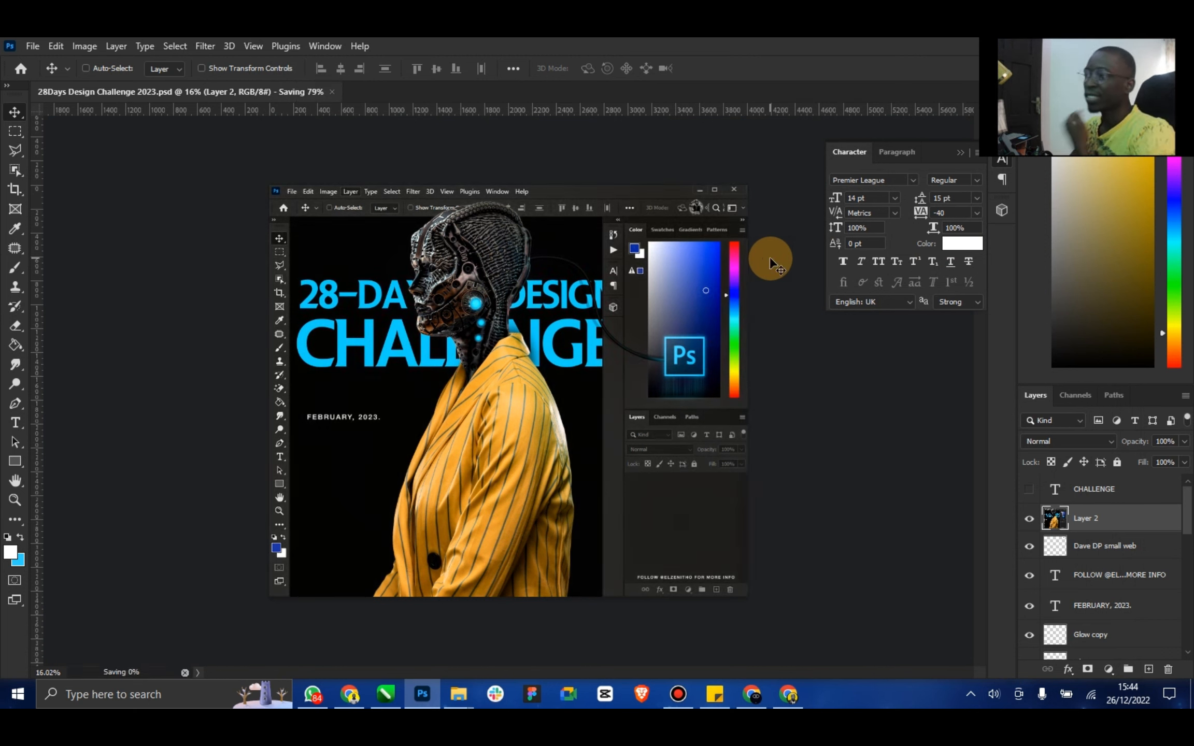